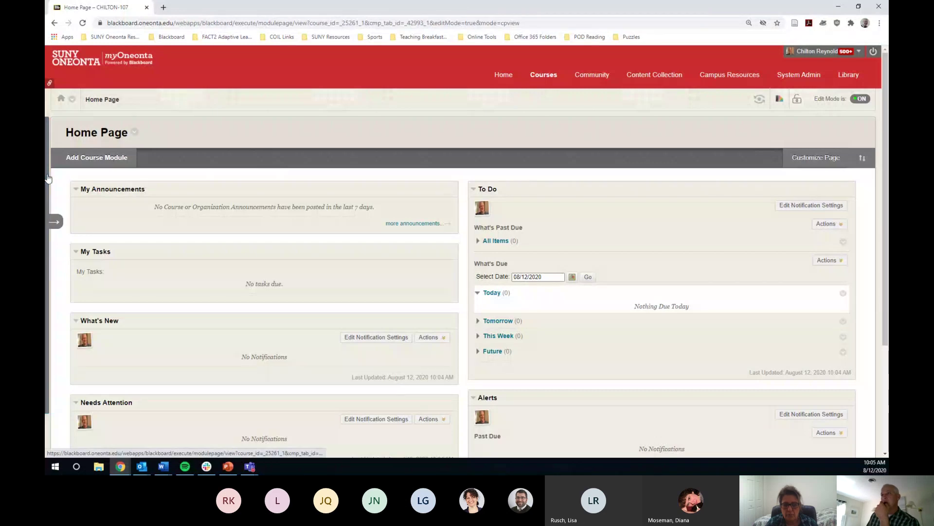
Reveal the course menu and confirm a Quick Enroll into the CHILTON-107 course.
left_click(47, 179)
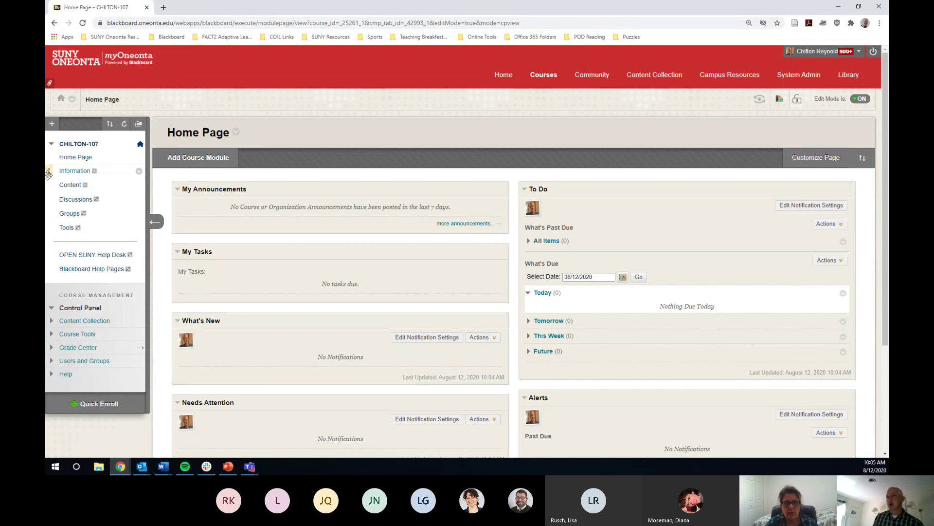
left_click(105, 410)
key("Return")
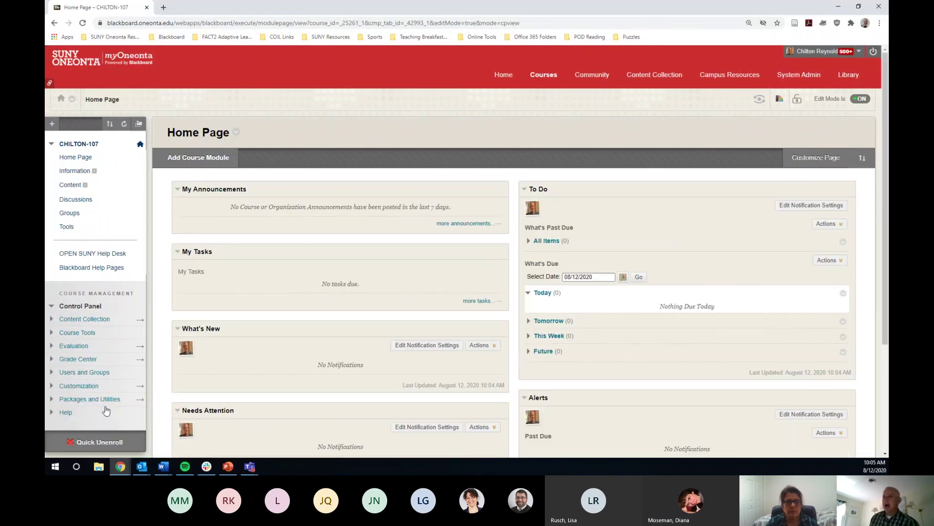
Open the course's Tests, Surveys, and Pools page from its course tools.
left_click(76, 335)
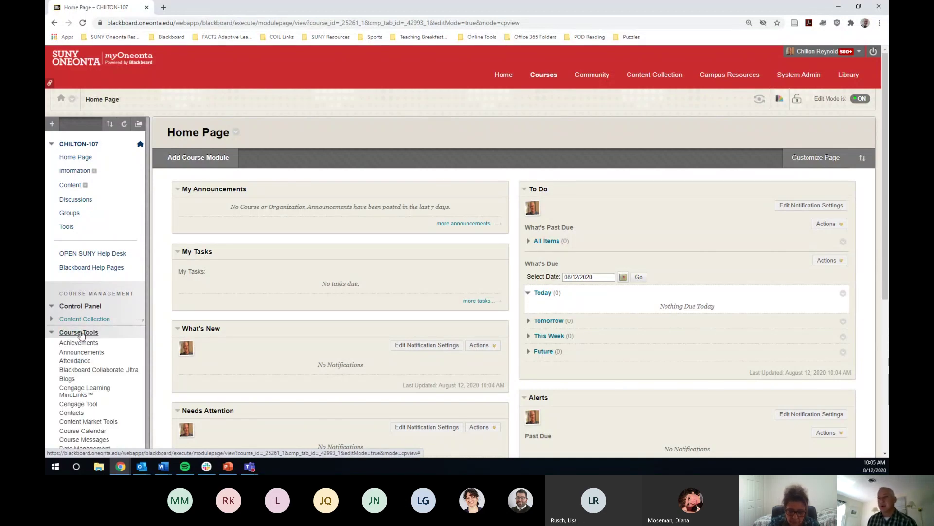
scroll(80, 351, "down", 3)
scroll(85, 370, "down", 1)
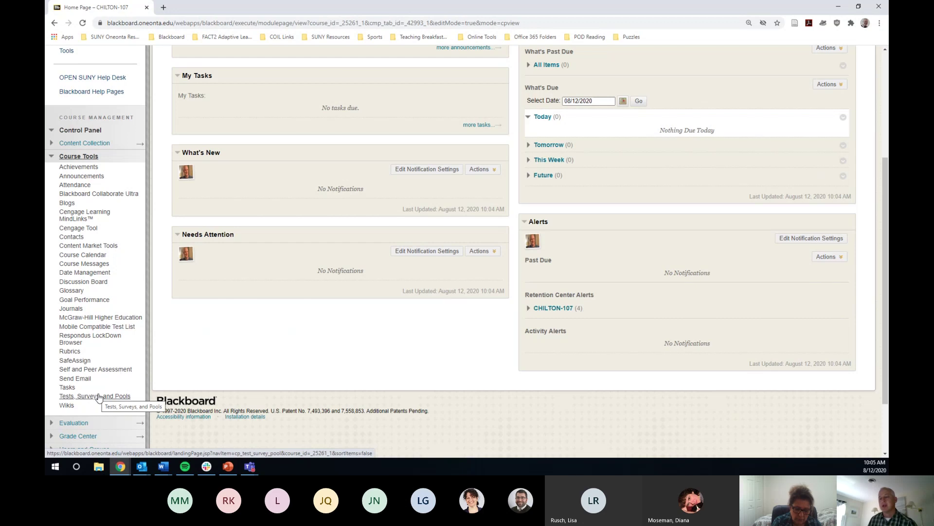
left_click(96, 400)
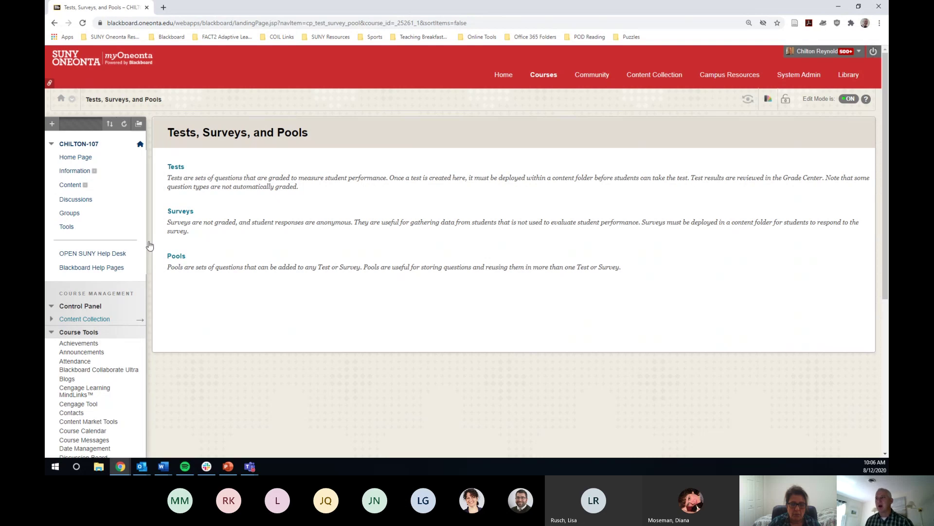
left_click_drag(168, 222, 355, 220)
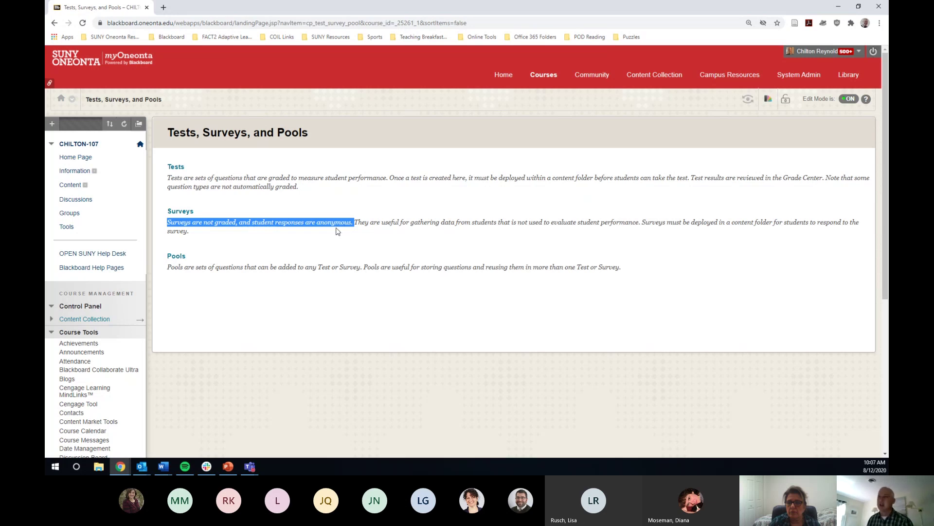
left_click(269, 184)
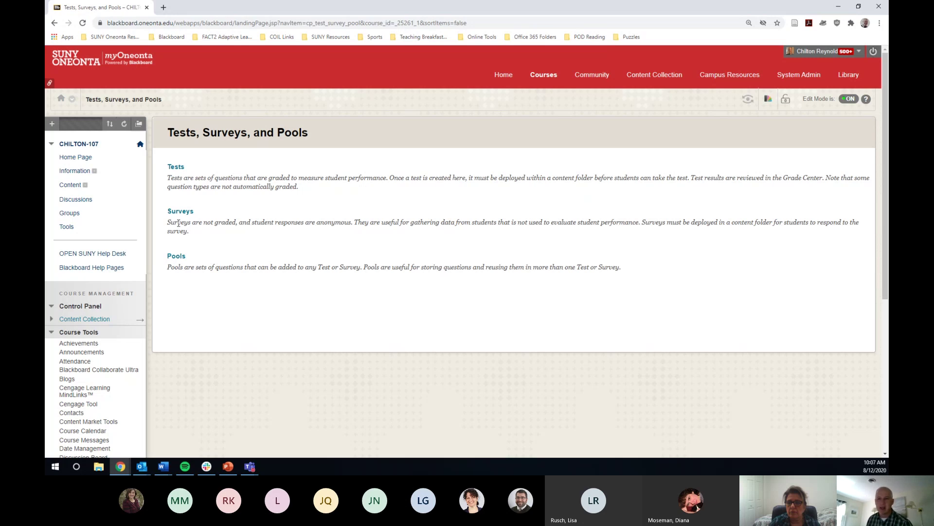
Start building a new test and name it "Chapter 1 Test".
left_click(177, 168)
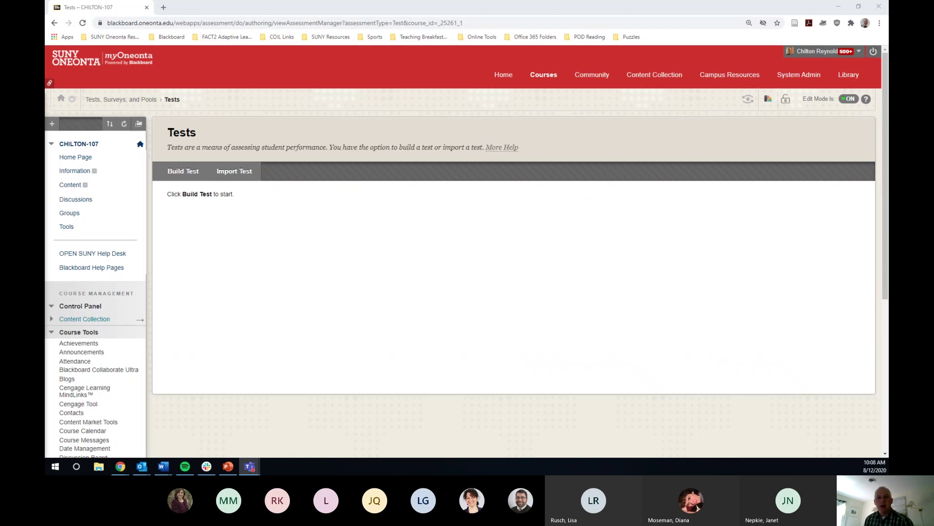
left_click(174, 176)
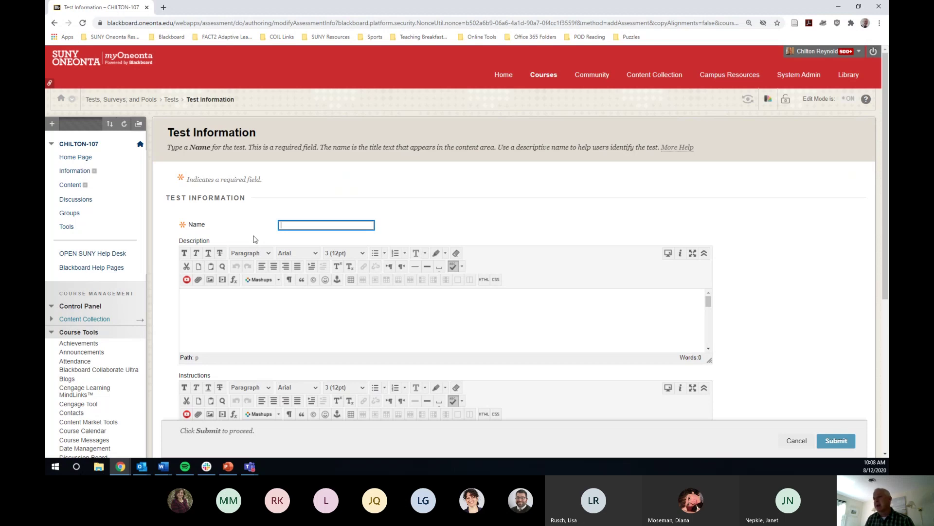
type("Chil")
type("apter 1 Test")
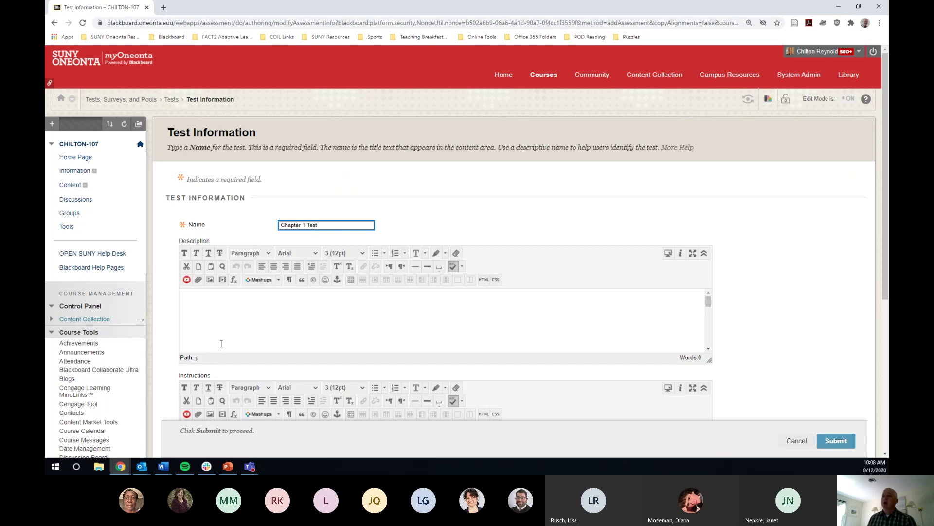
Enter "Here is the description" as the test's description and submit the test information.
left_click(221, 344)
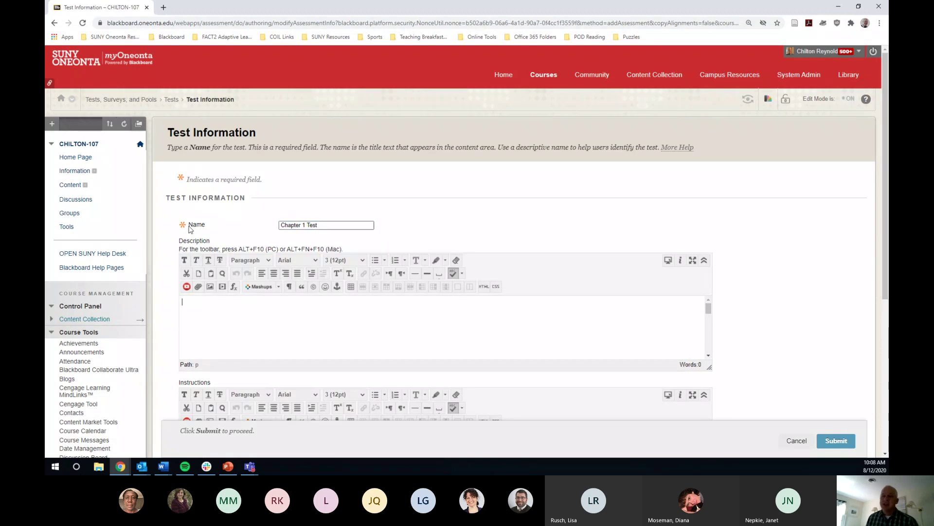
scroll(204, 216, "down", 2)
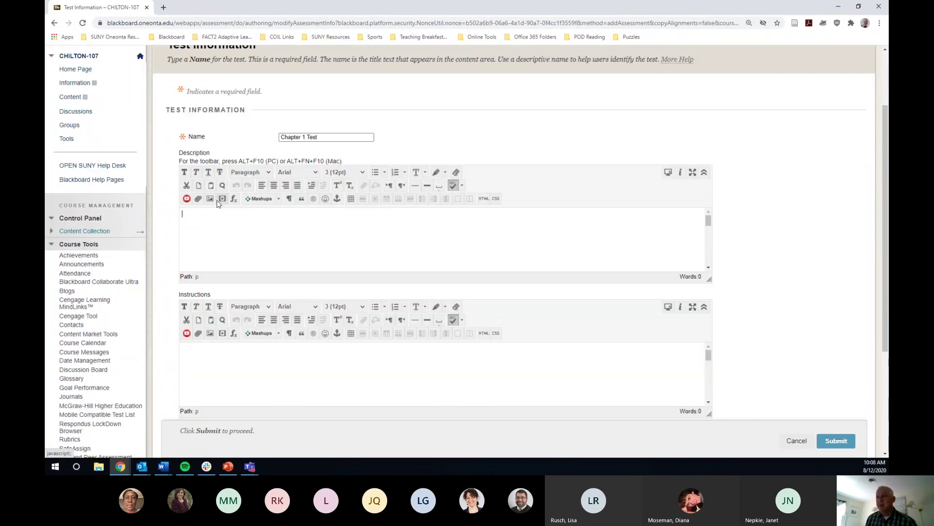
scroll(223, 224, "down", 1)
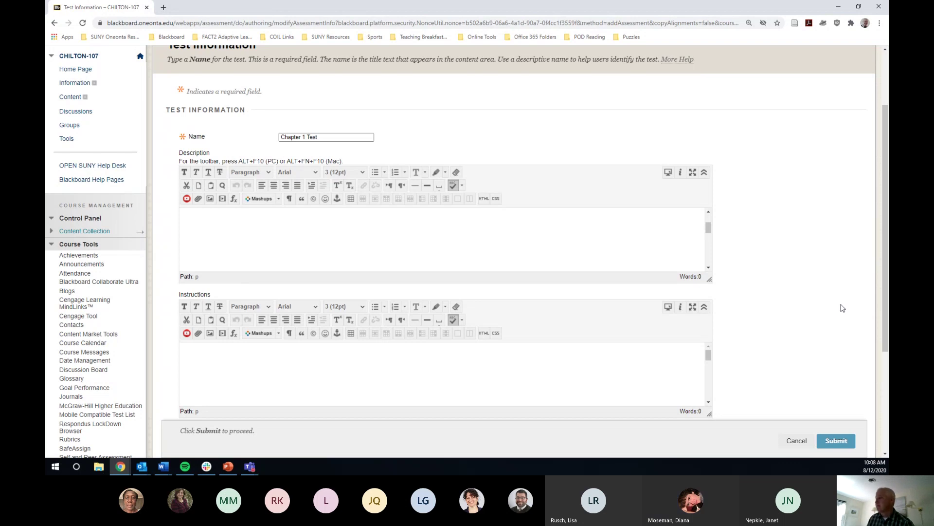
scroll(778, 278, "down", 1)
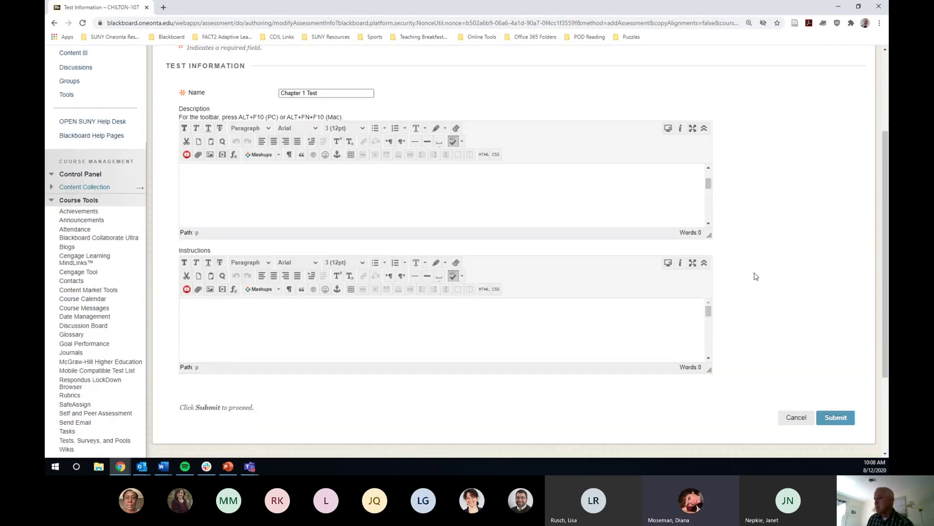
left_click(348, 191)
type("HEre")
key("shift+Home")
type("Here ")
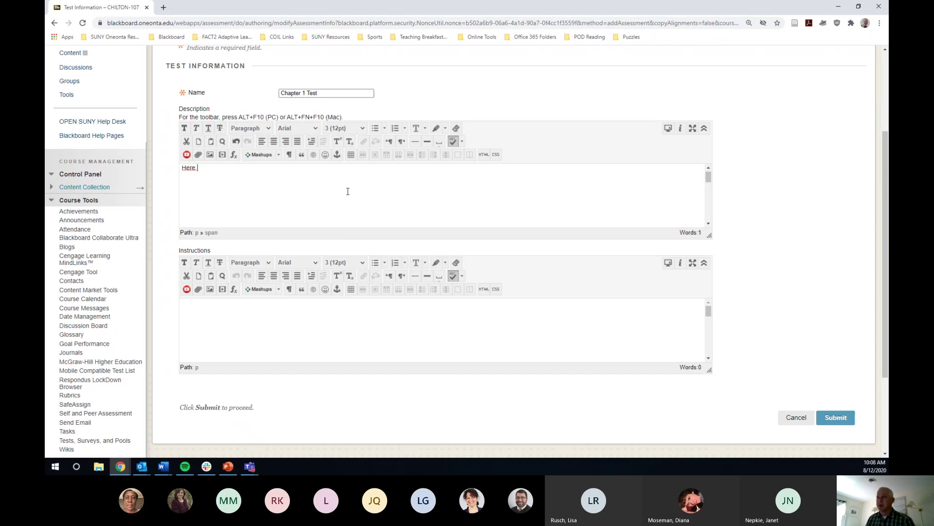
type("is the description")
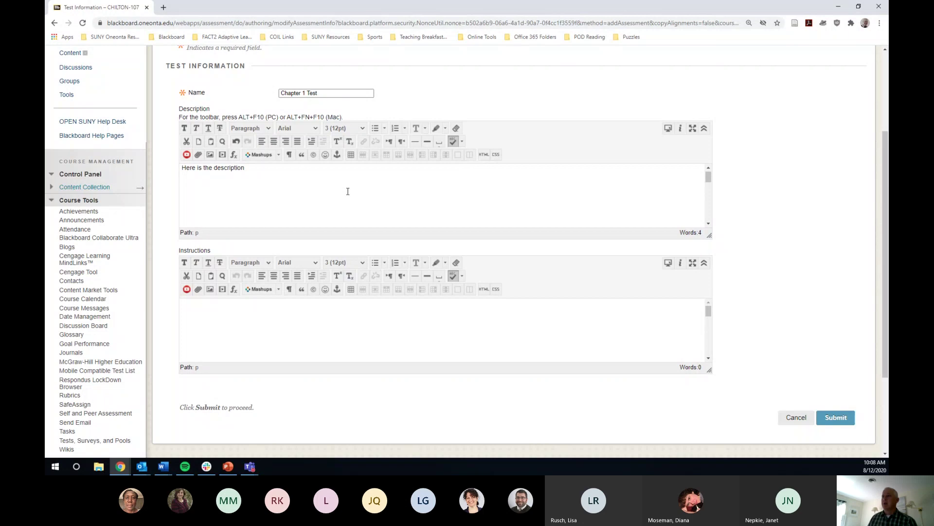
left_click(837, 422)
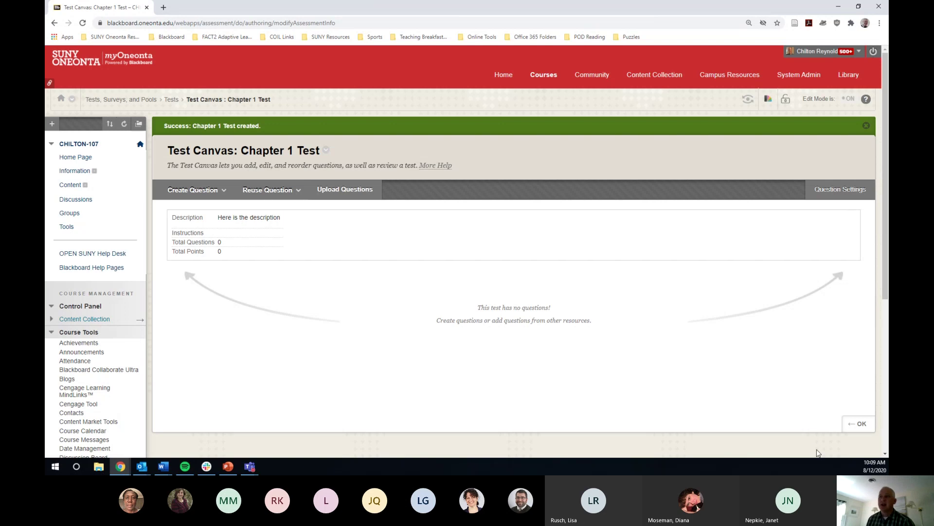
left_click(193, 190)
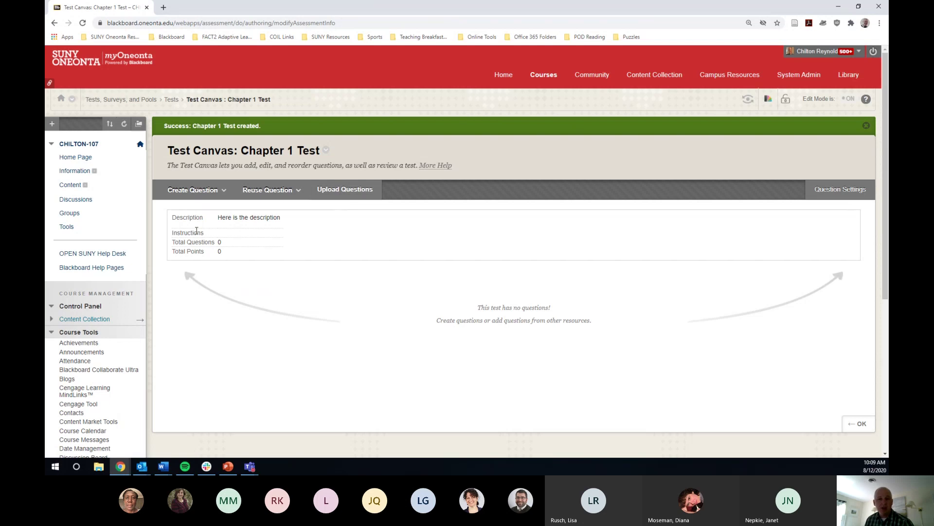
left_click(214, 194)
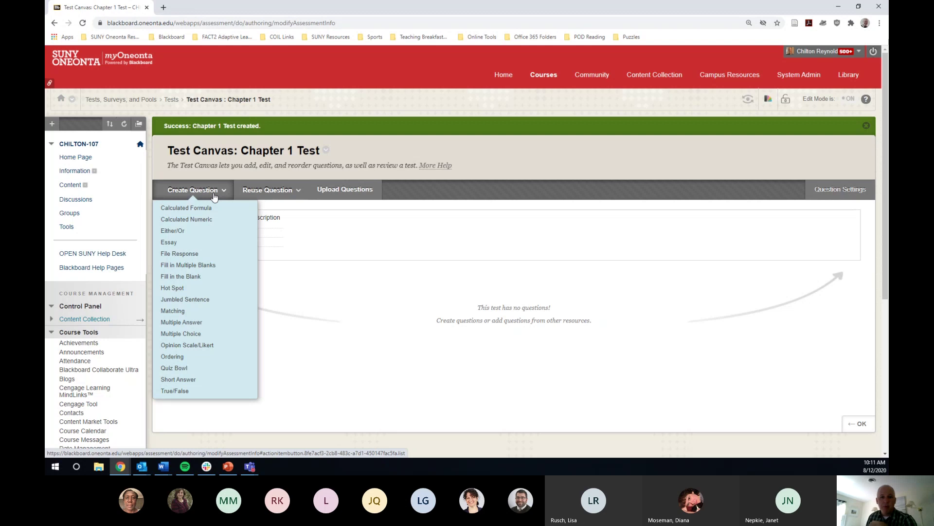
left_click(209, 191)
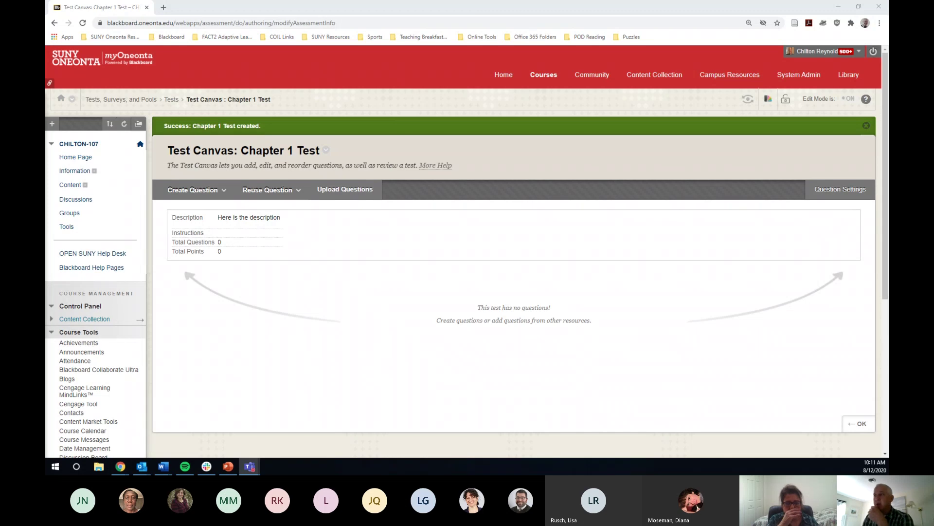
left_click(186, 192)
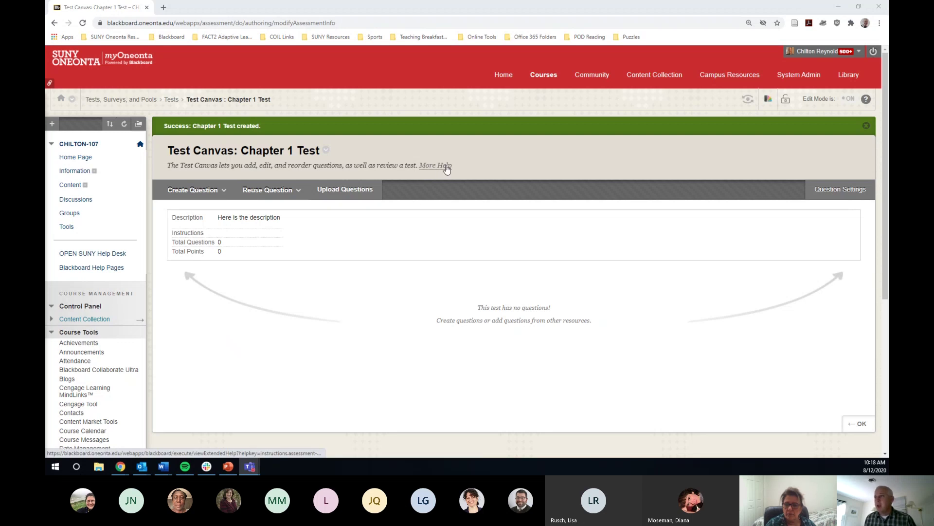
Collapse the Course Tools section and expand the Help resources in the course's Control Panel.
left_click(55, 335)
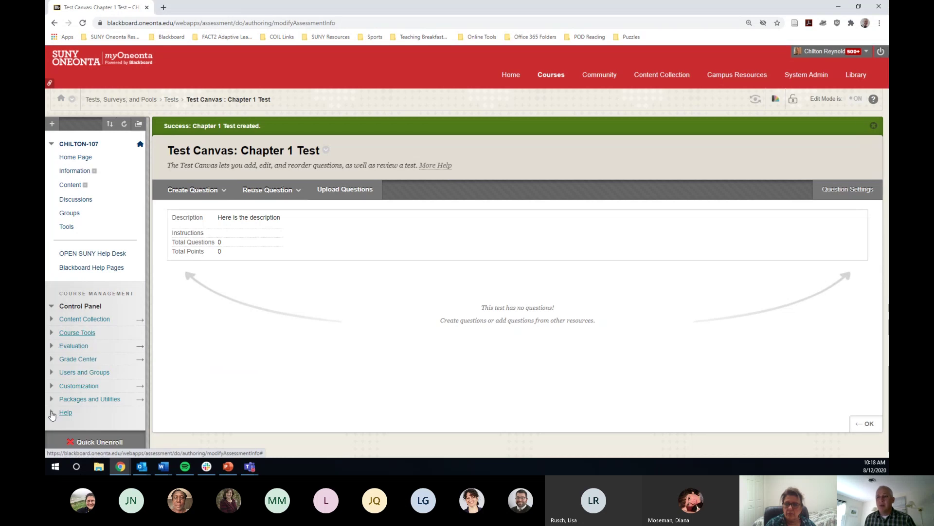
left_click(52, 413)
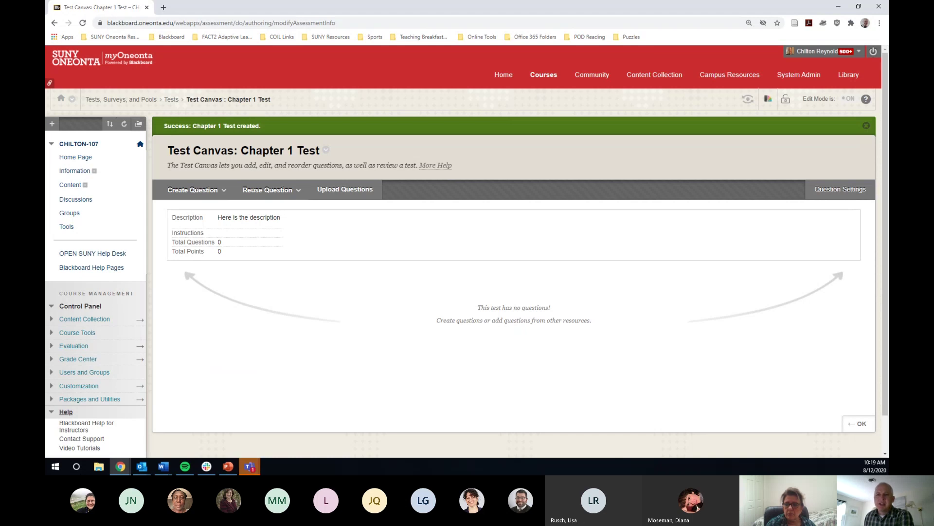
Create a new Multiple Choice question in the Chapter 1 Test.
left_click(194, 191)
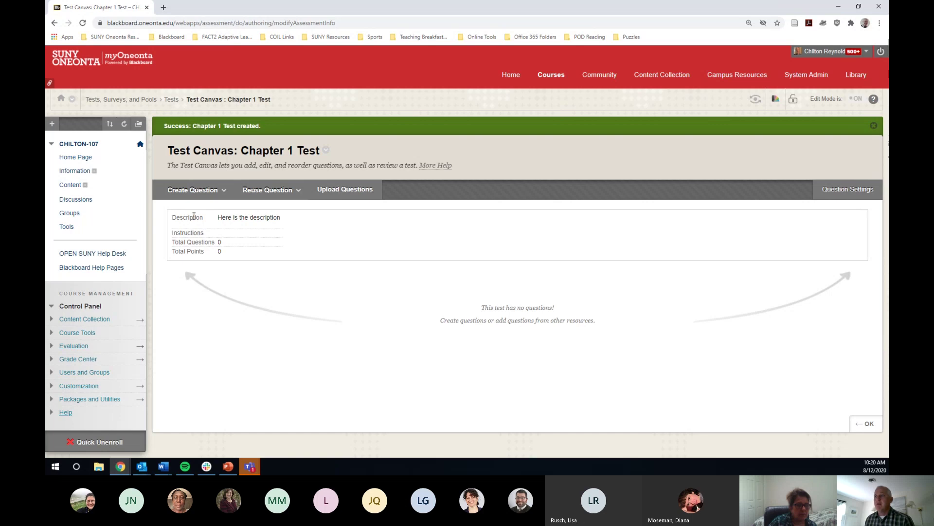
left_click(194, 189)
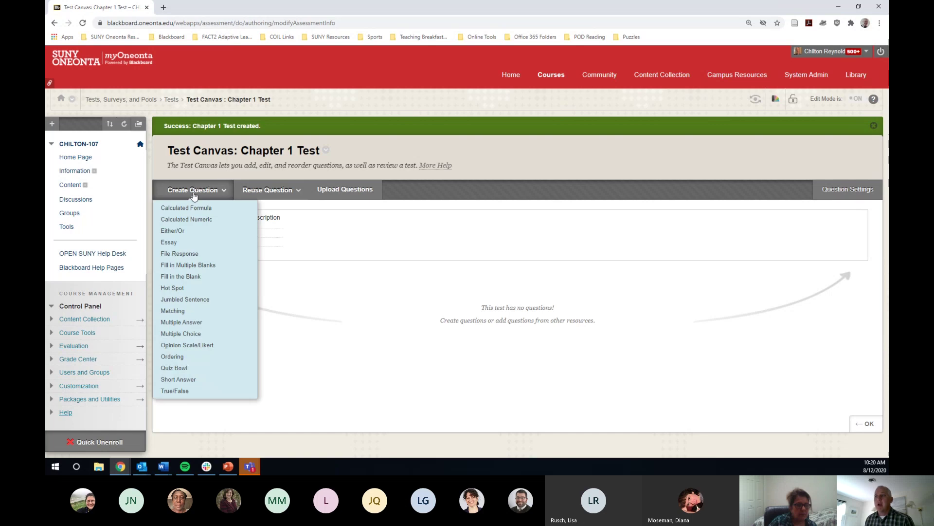
left_click(193, 336)
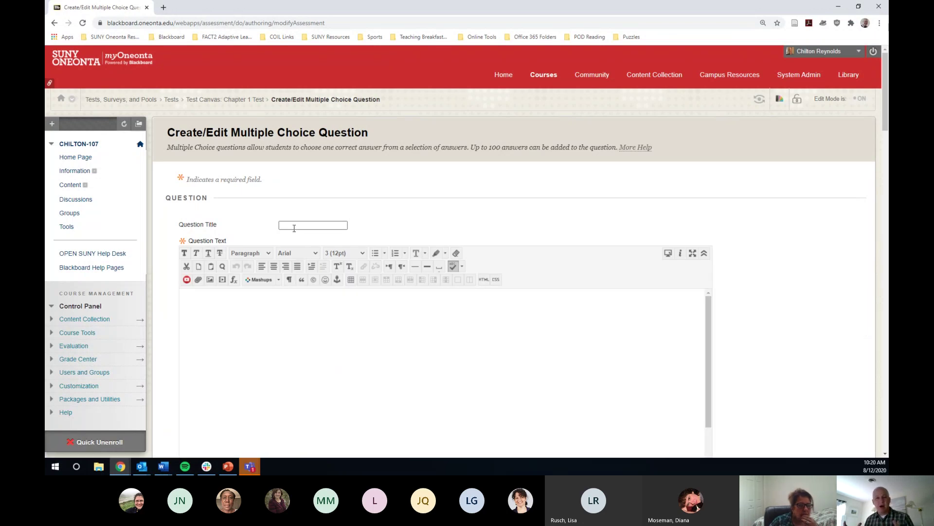
Leave the question title blank and enter "What is the capital of New York?" as the question text.
left_click(293, 228)
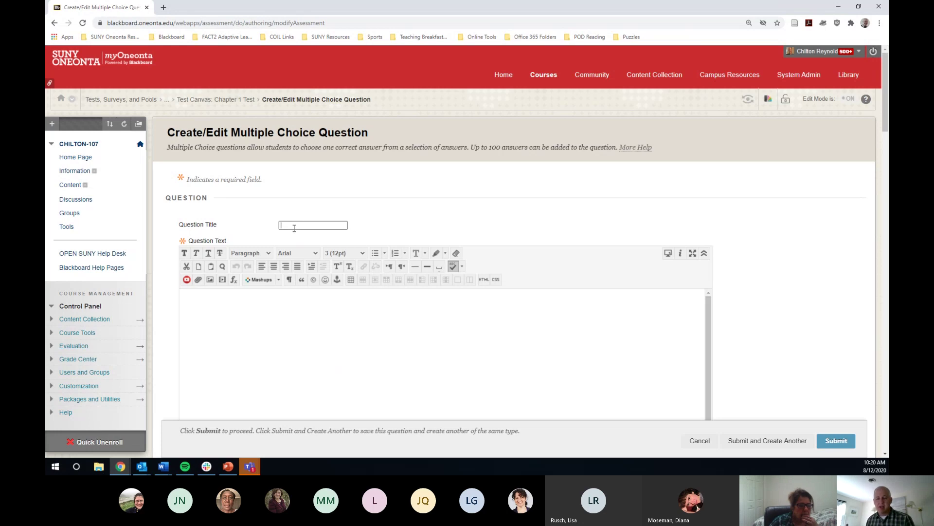
left_click(277, 306)
scroll(213, 203, "down", 1)
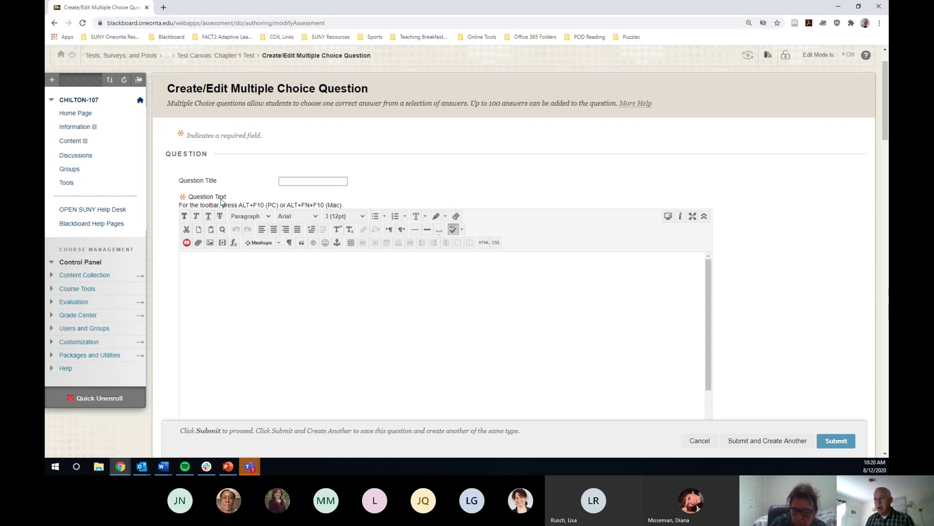
type("What ")
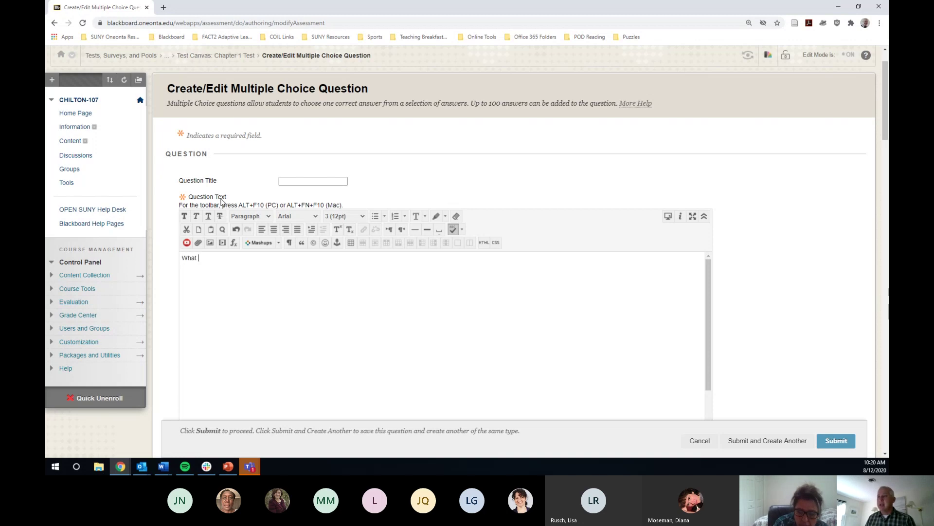
type("is the capital ")
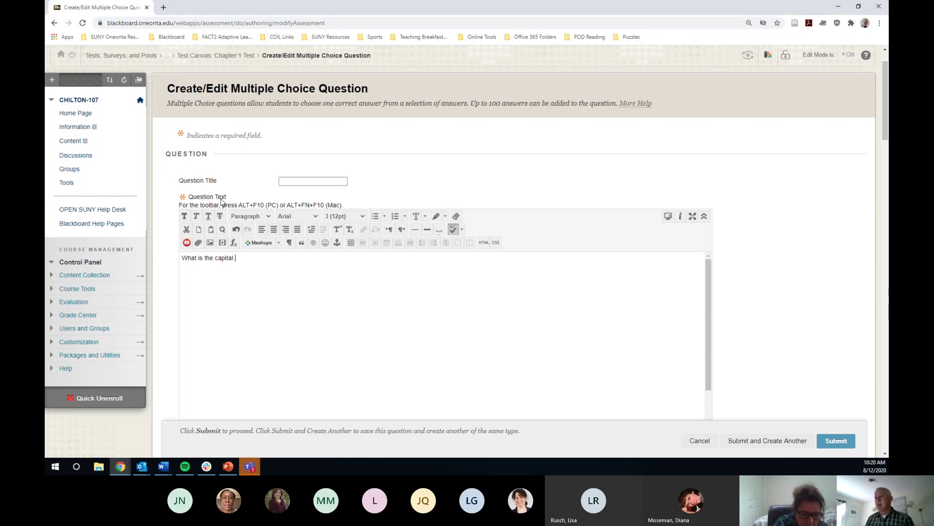
type("of New York")
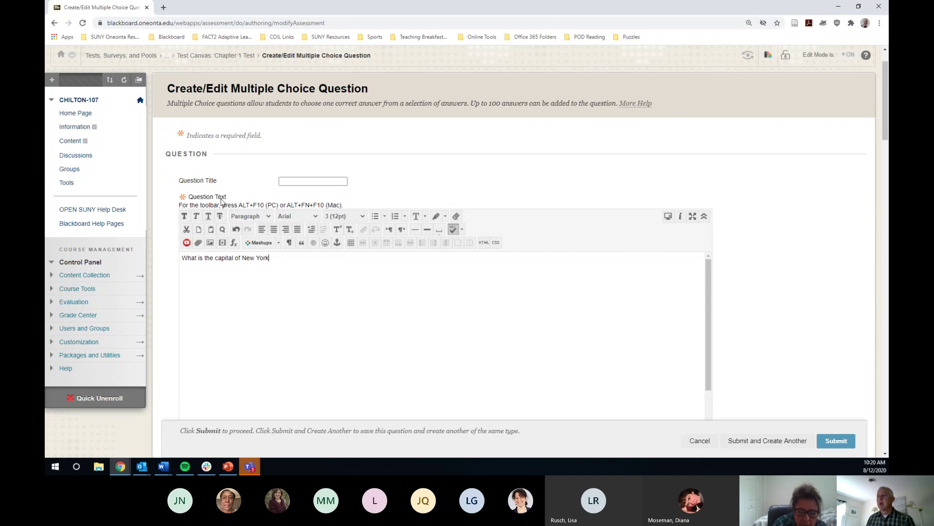
type("?")
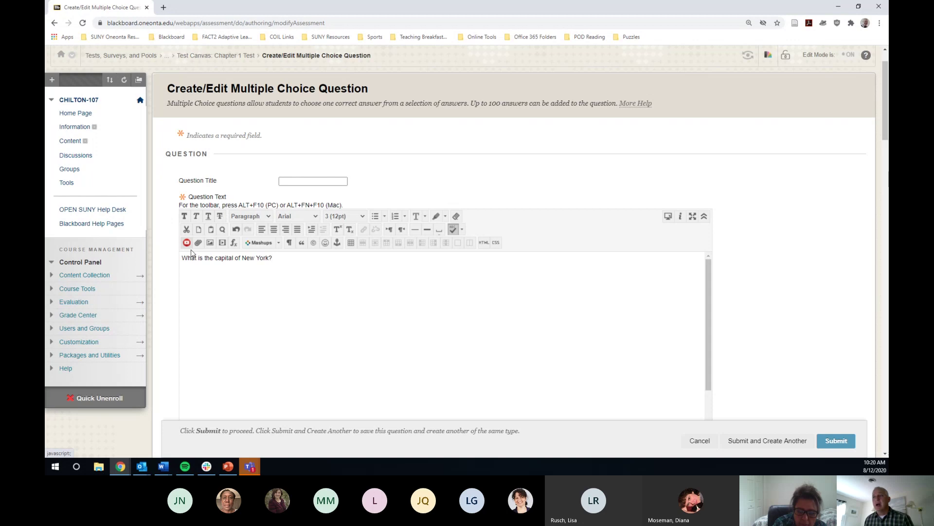
Try uppercase-letter answer numbering for the question and set the numbering back to None.
scroll(164, 252, "down", 1)
scroll(164, 252, "down", 5)
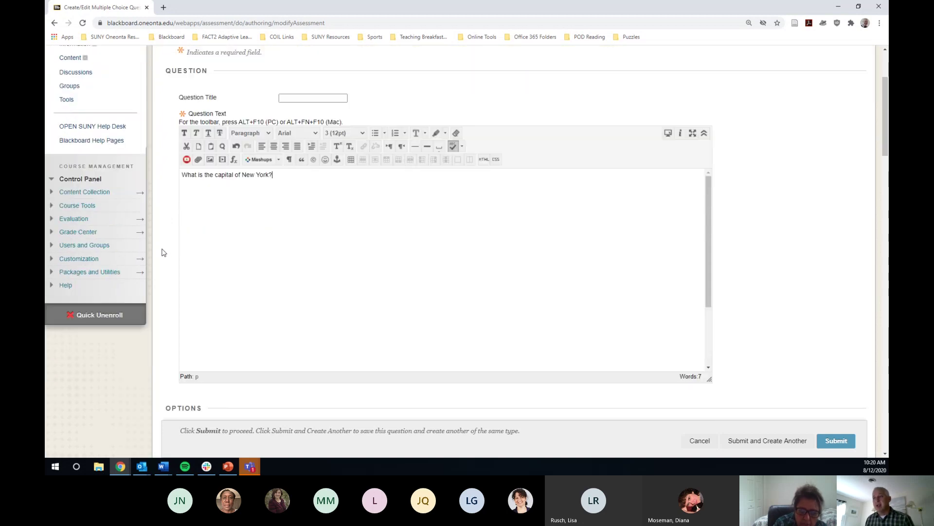
scroll(163, 247, "down", 2)
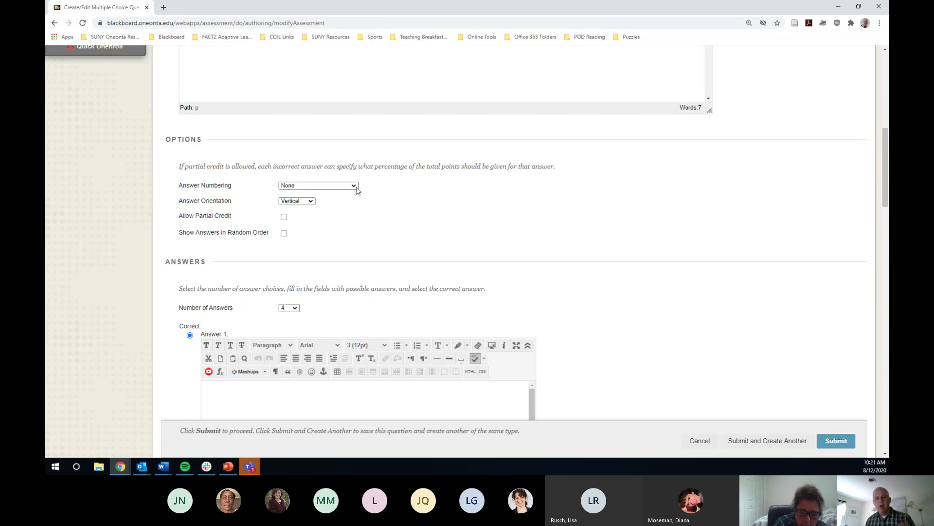
left_click(307, 190)
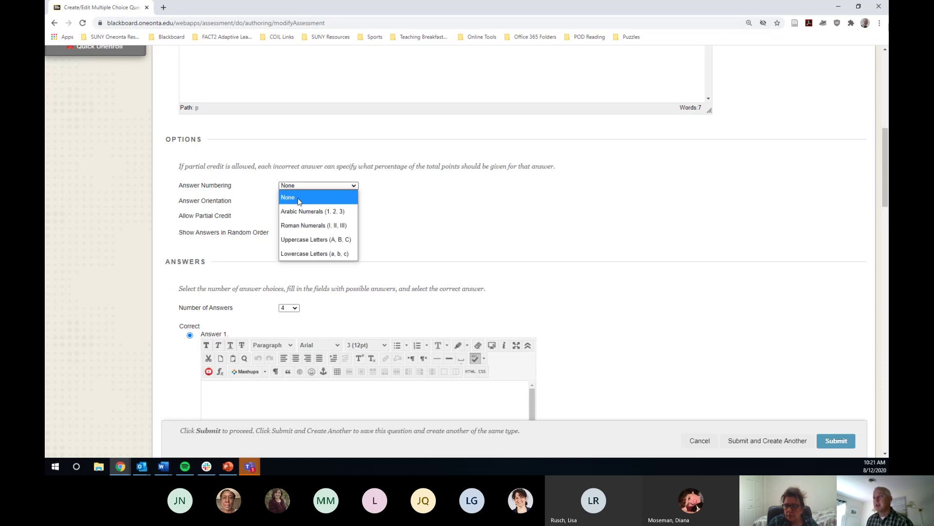
left_click(309, 240)
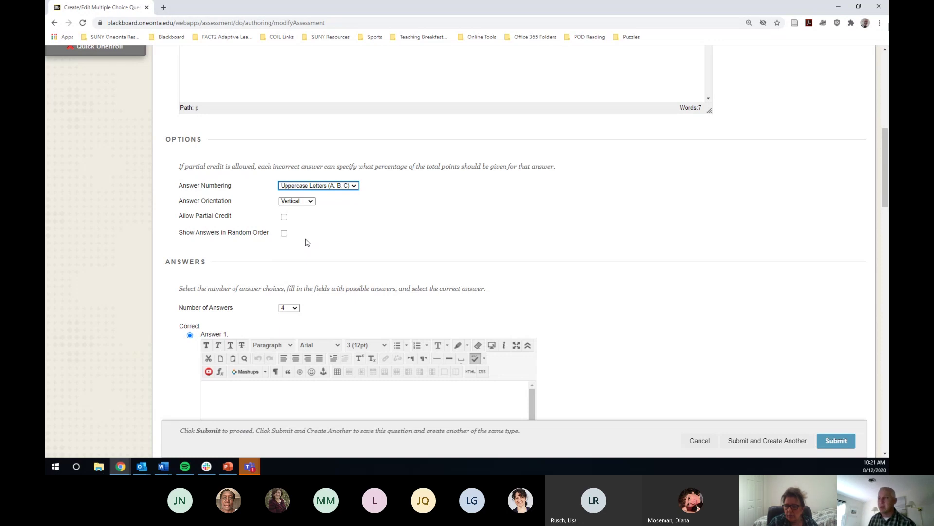
left_click(356, 186)
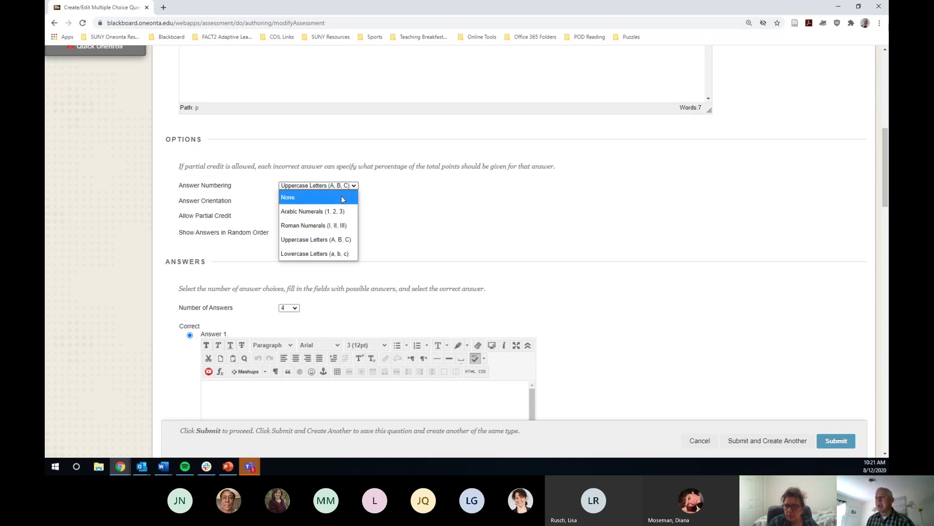
left_click(343, 198)
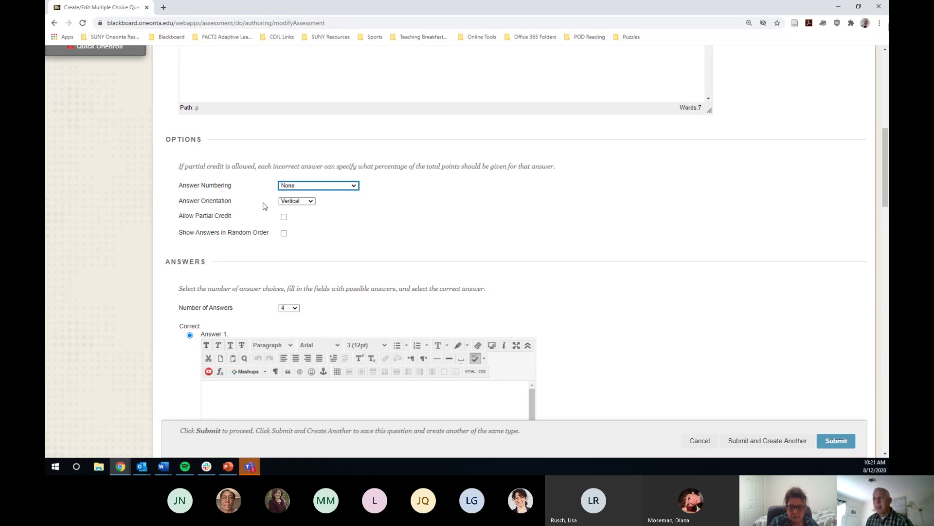
Keep the answer orientation Vertical and turn on showing the answers in random order.
left_click(301, 201)
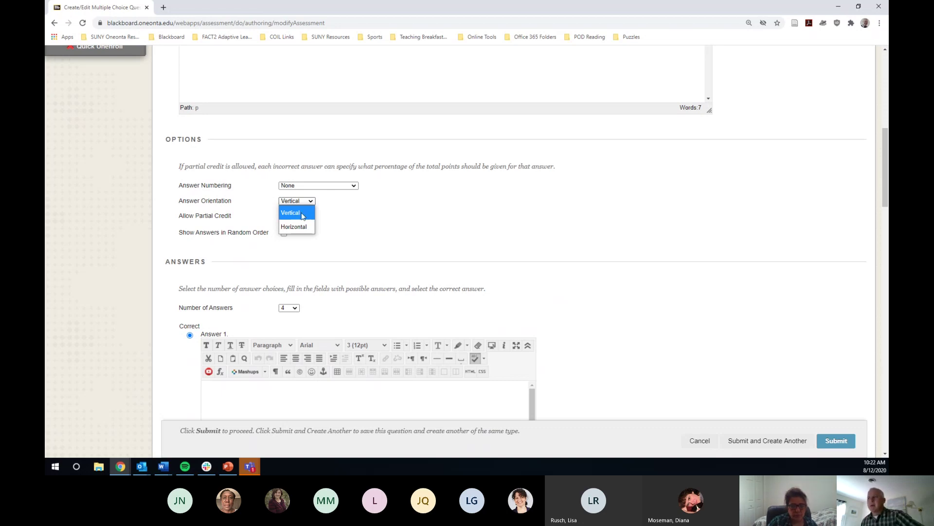
left_click(296, 213)
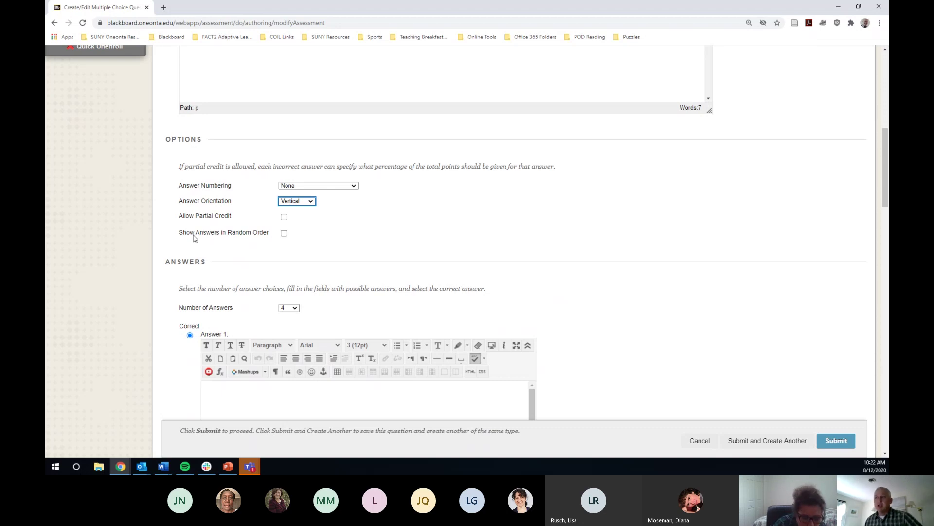
left_click(283, 234)
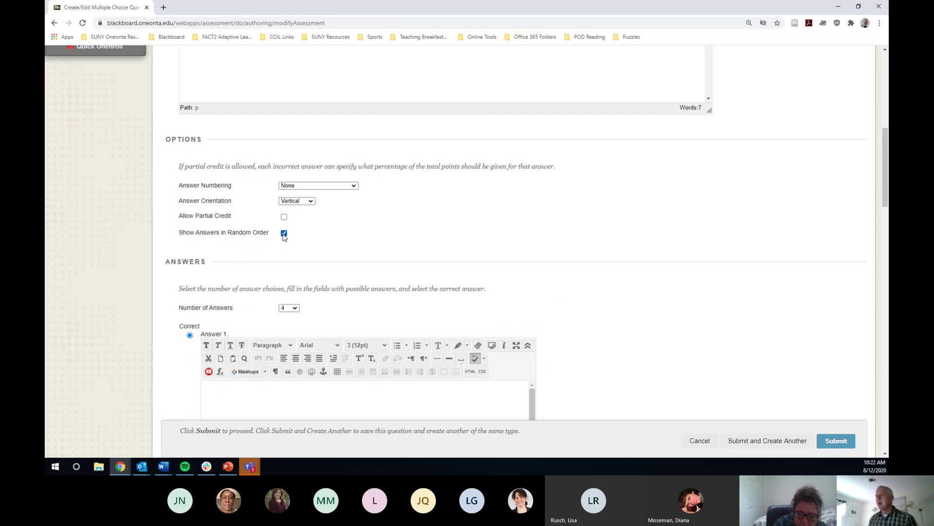
Examine the range of available answer counts for the question, keeping the number of answers at 4.
scroll(240, 242, "down", 1)
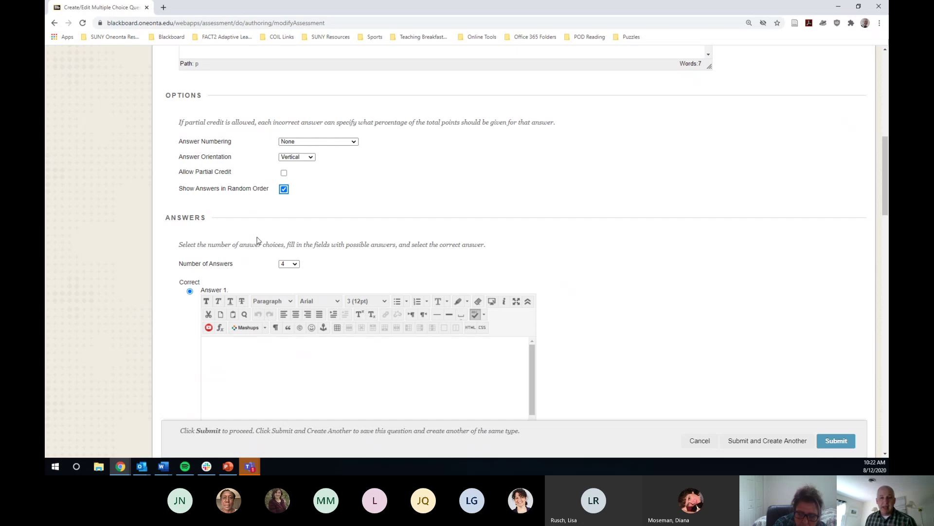
scroll(267, 240, "down", 1)
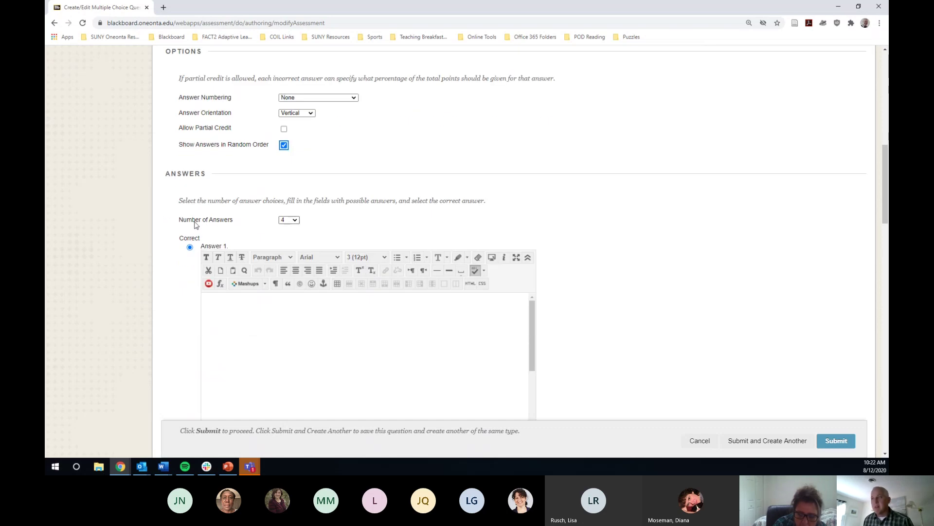
left_click(294, 220)
left_click_drag(294, 240, 292, 443)
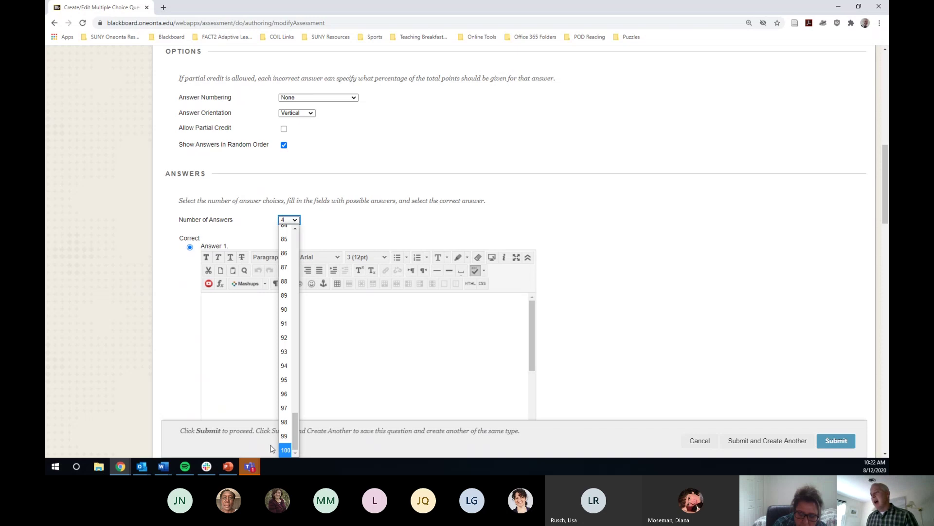
left_click_drag(295, 436, 297, 194)
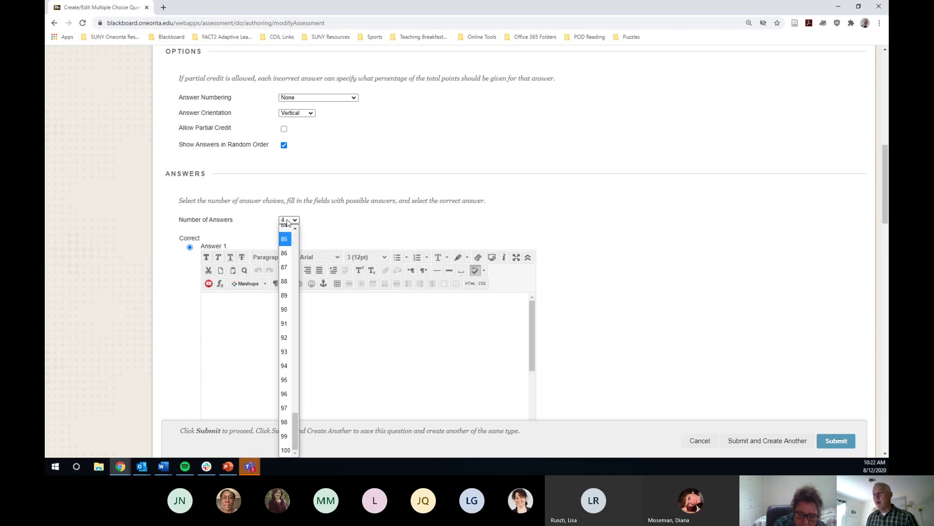
left_click(285, 222)
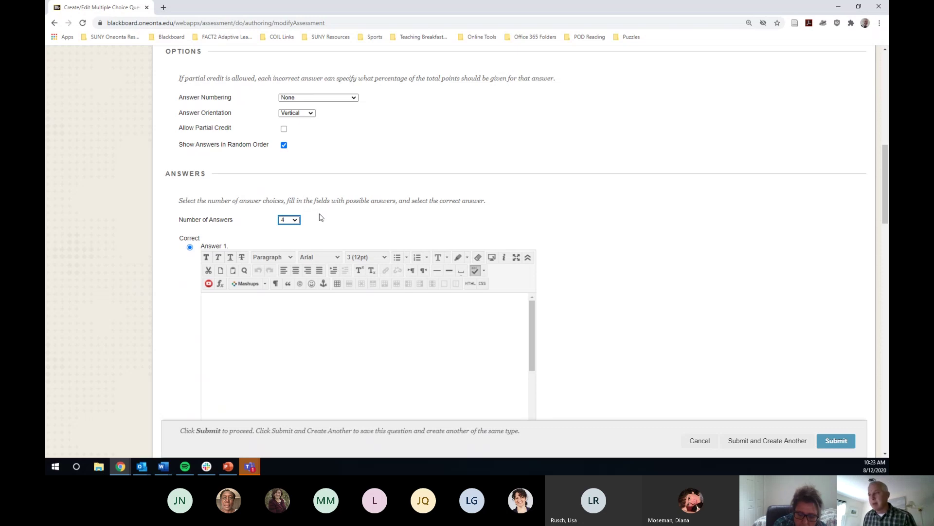
left_click(348, 229)
Enter "Albany" as the text of Answer 1.
scroll(567, 232, "down", 3)
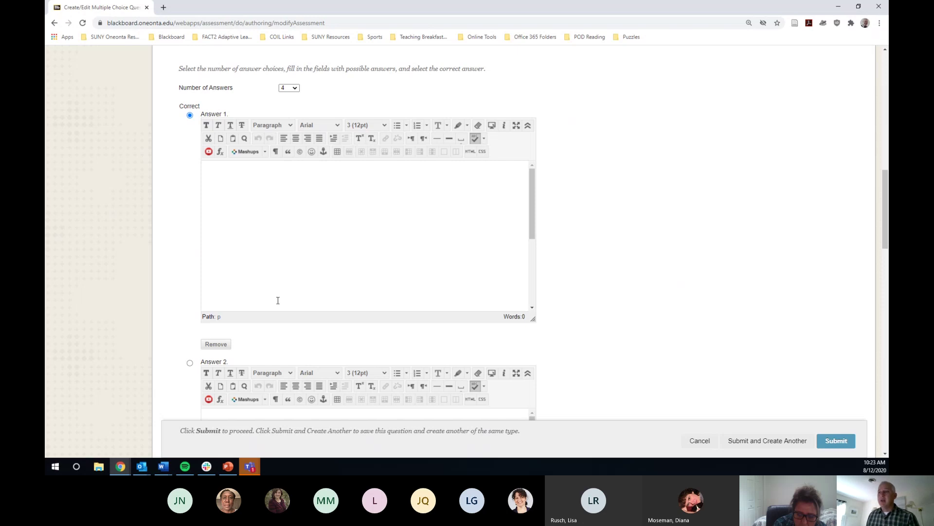
scroll(275, 301, "down", 1)
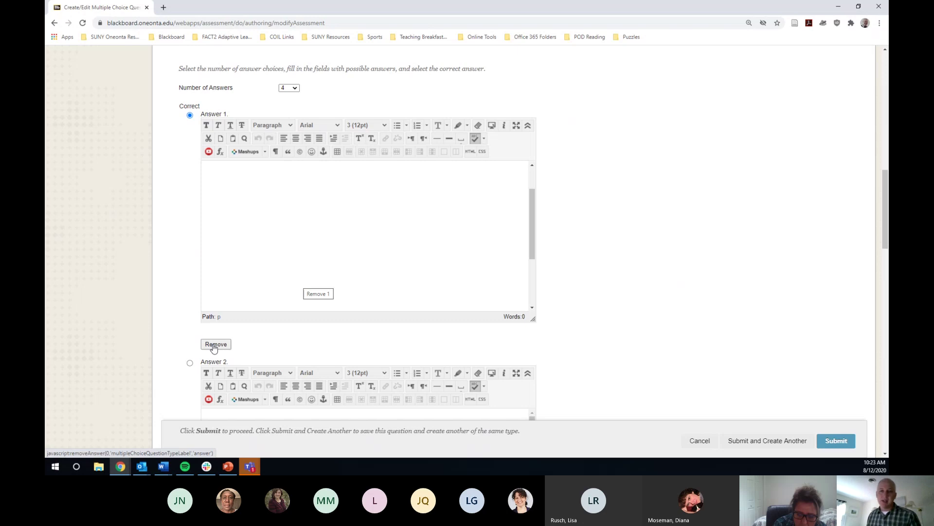
left_click(255, 227)
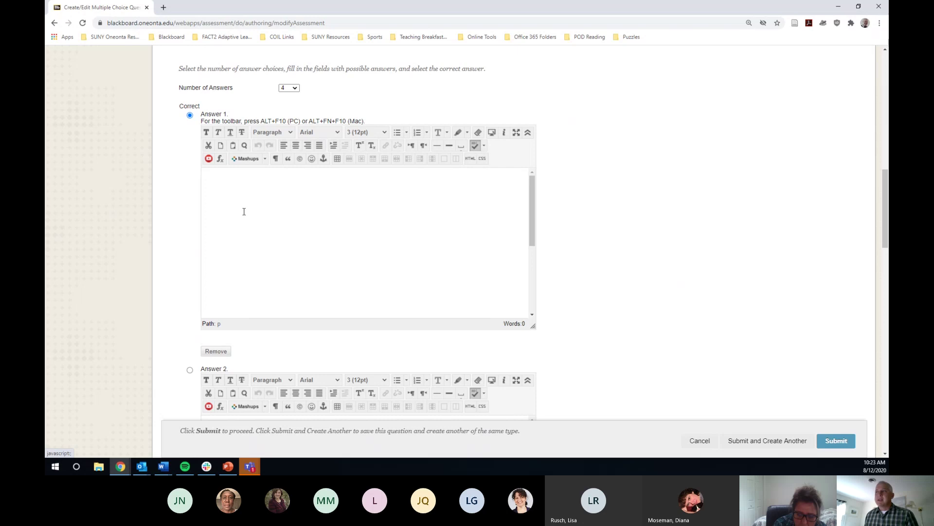
scroll(244, 211, "up", 2)
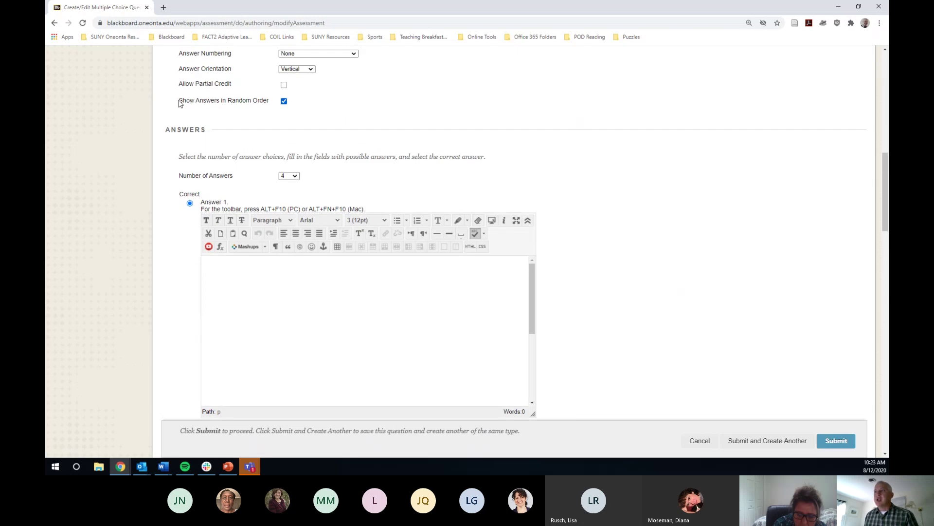
left_click_drag(180, 103, 270, 104)
left_click(237, 284)
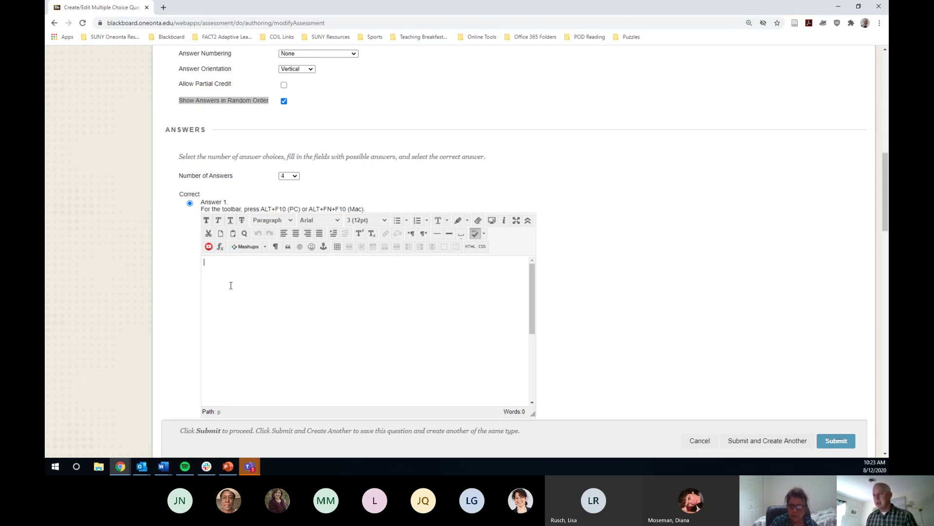
type("Alban")
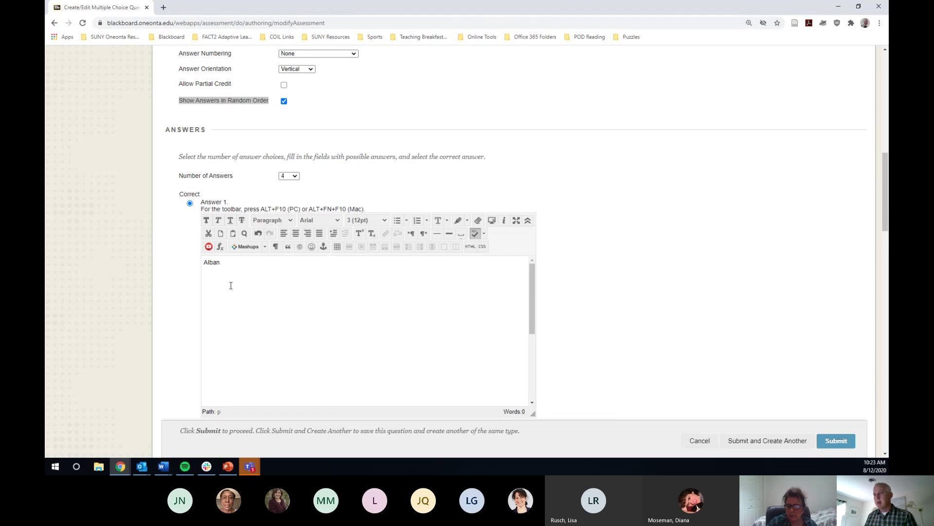
type("any")
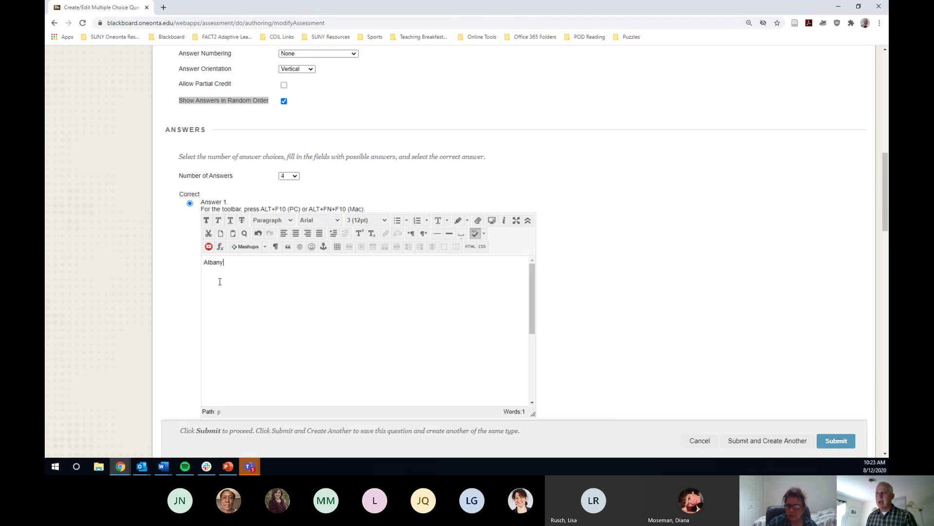
Enter "New York City" as the text of Answer 2.
left_click(185, 288)
scroll(186, 287, "down", 3)
left_click(265, 399)
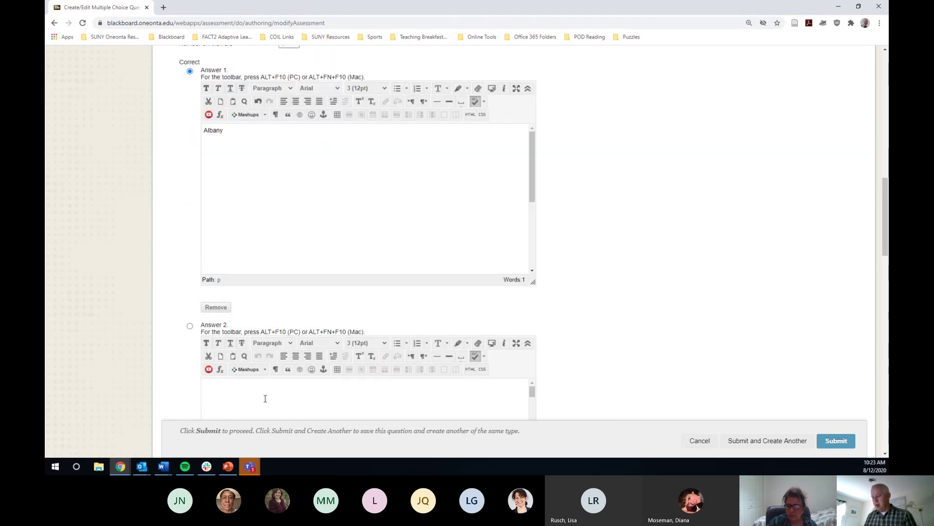
type("New York C")
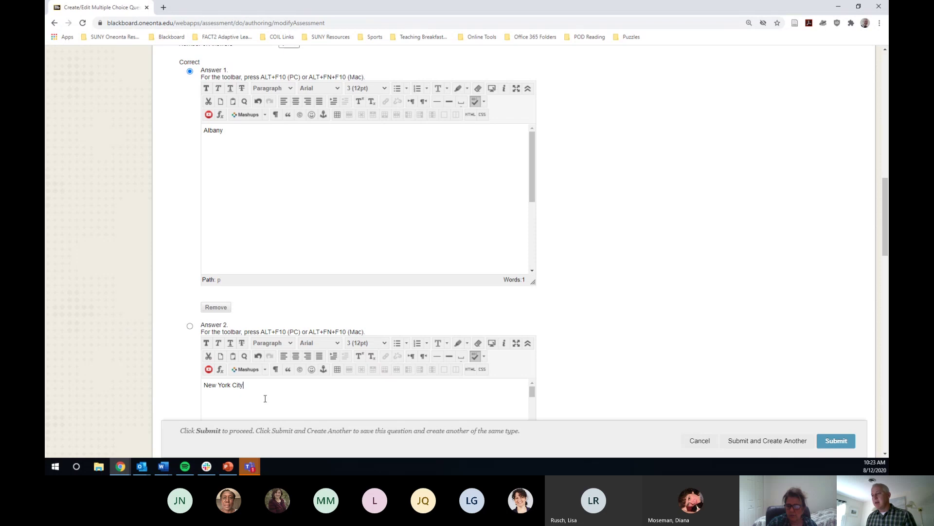
type("ity")
Enter "Syracuse" as the text of Answer 3.
scroll(194, 346, "down", 5)
left_click(259, 292)
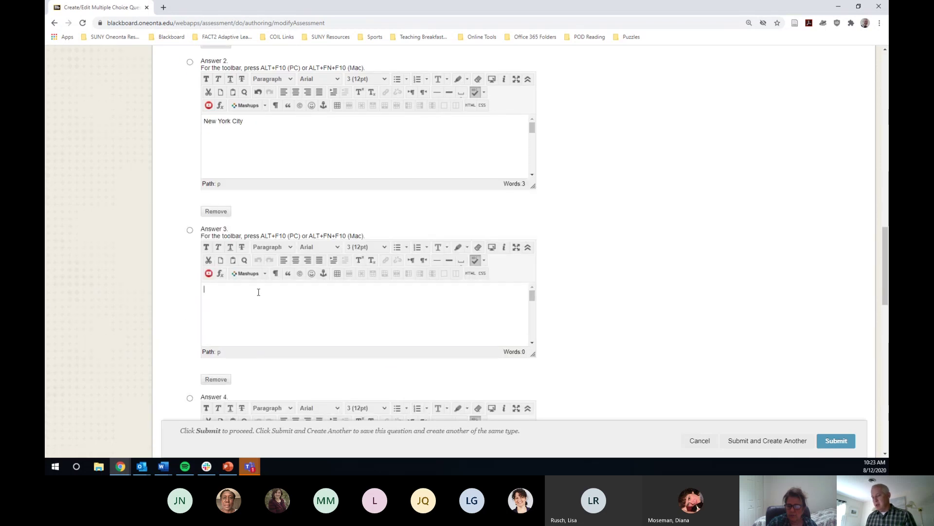
type("Syu")
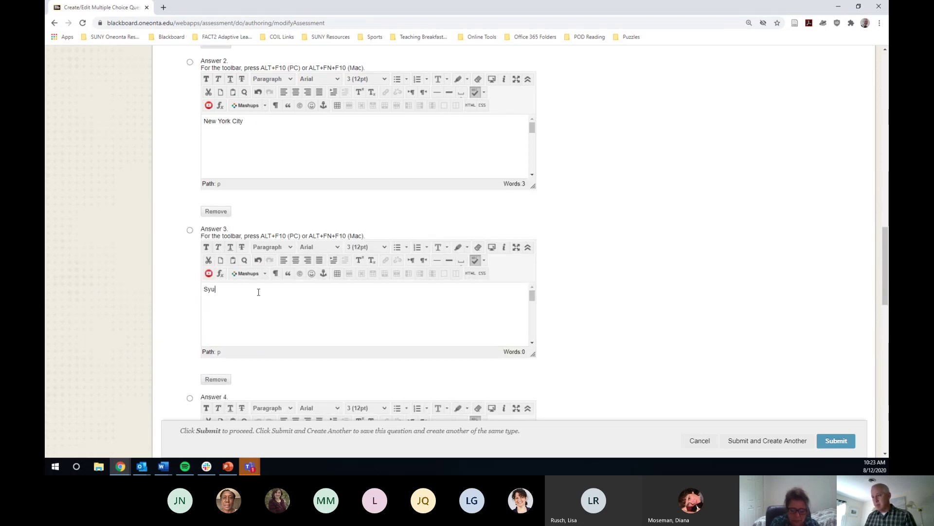
key("BackSpace")
type("racuse")
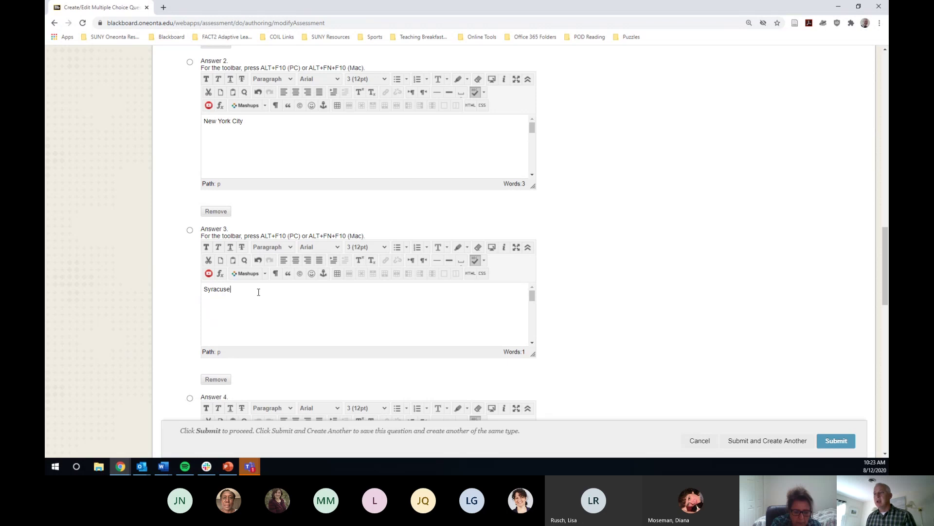
Enter "Oneonta" as the text of Answer 4.
scroll(165, 296, "down", 2)
left_click(260, 389)
type("O")
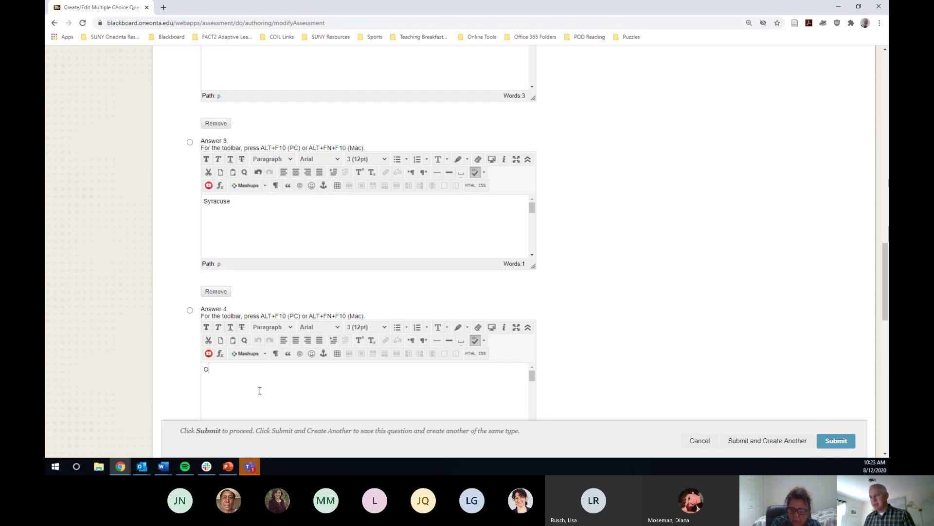
type("neonta")
Try marking Answer 4 and Answer 3 as correct, and set Answer 1 back as the correct answer.
scroll(176, 382, "up", 1)
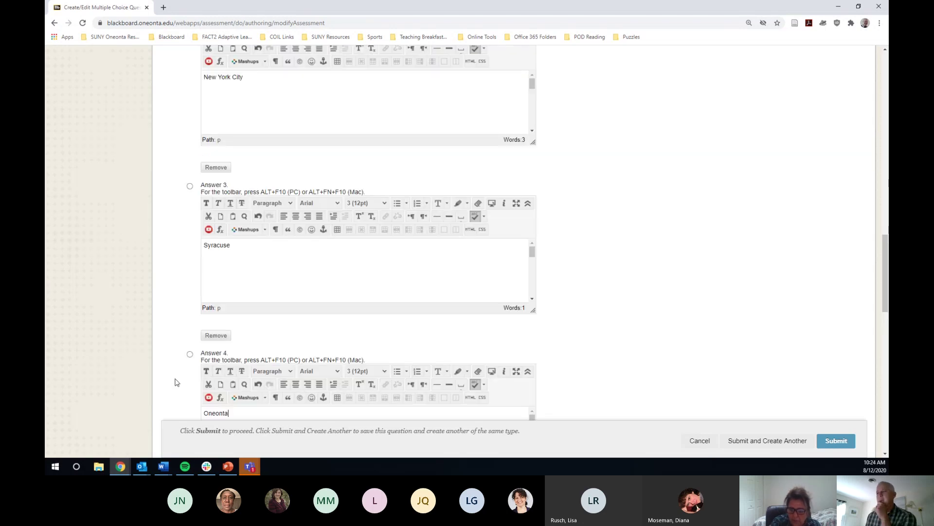
left_click(190, 354)
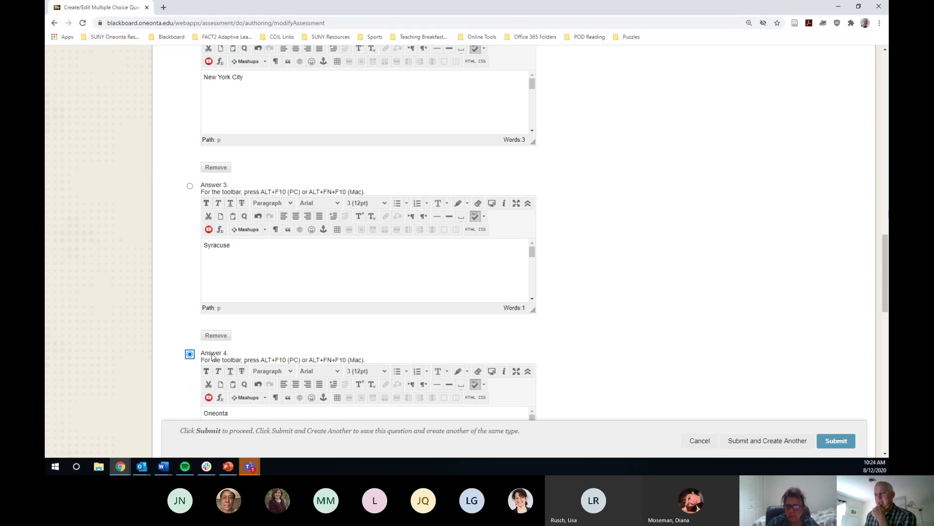
left_click(194, 190)
left_click(189, 187)
scroll(189, 196, "up", 2)
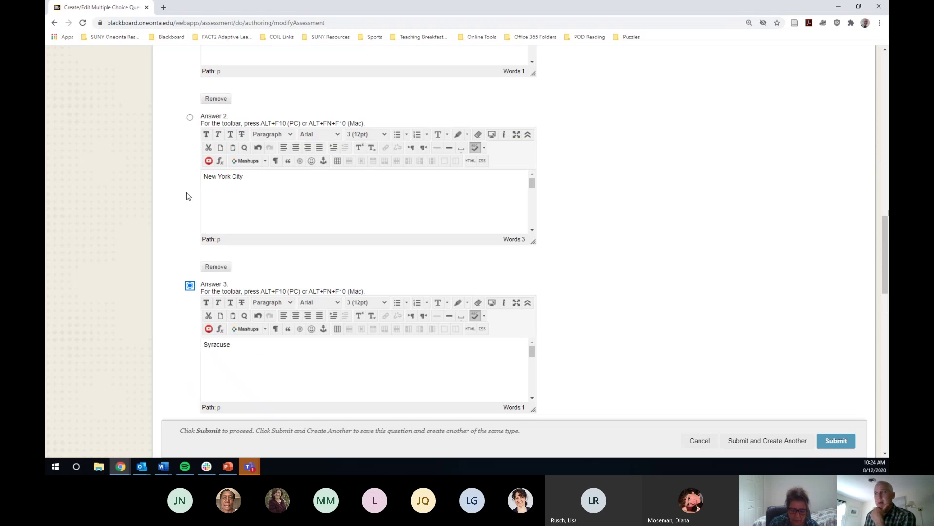
scroll(188, 156, "up", 5)
left_click(190, 116)
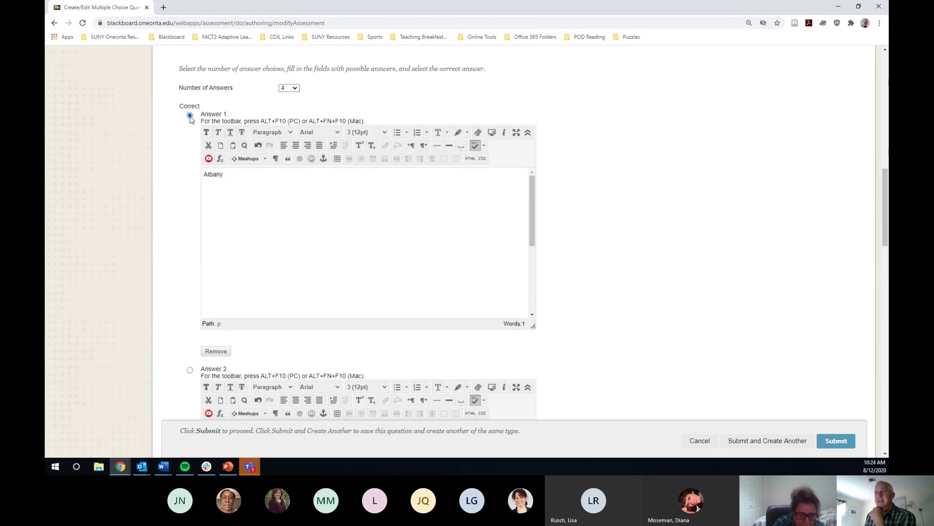
Mark Answer 3, Syracuse, as the correct answer and highlight its answer label.
scroll(200, 228, "down", 1)
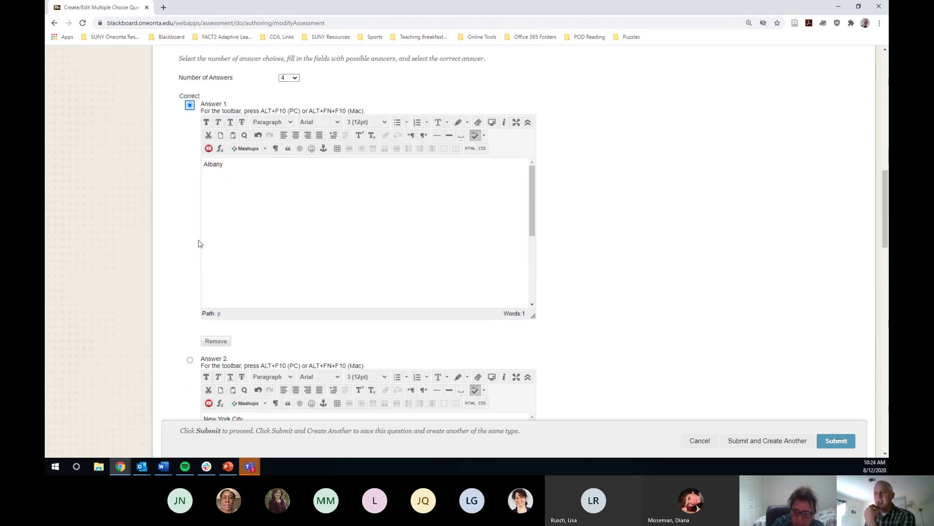
scroll(194, 272, "down", 4)
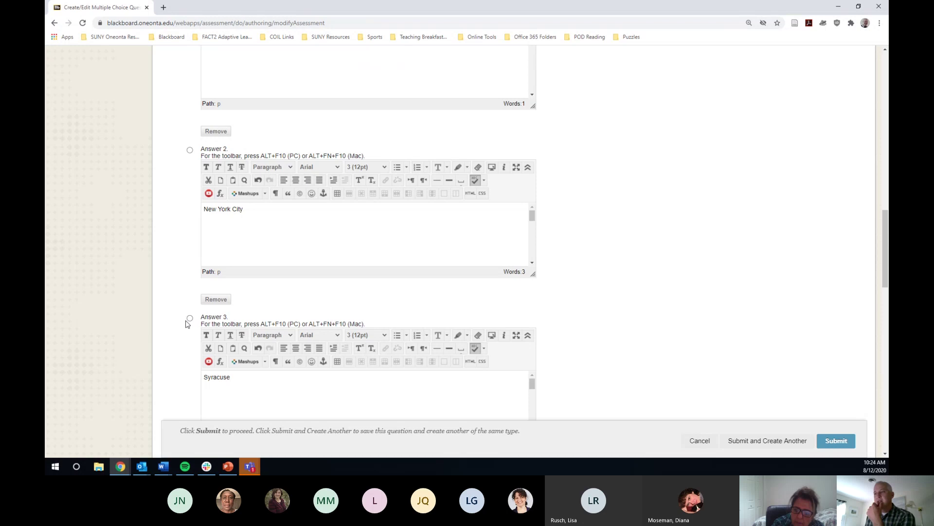
left_click(190, 318)
scroll(192, 319, "down", 2)
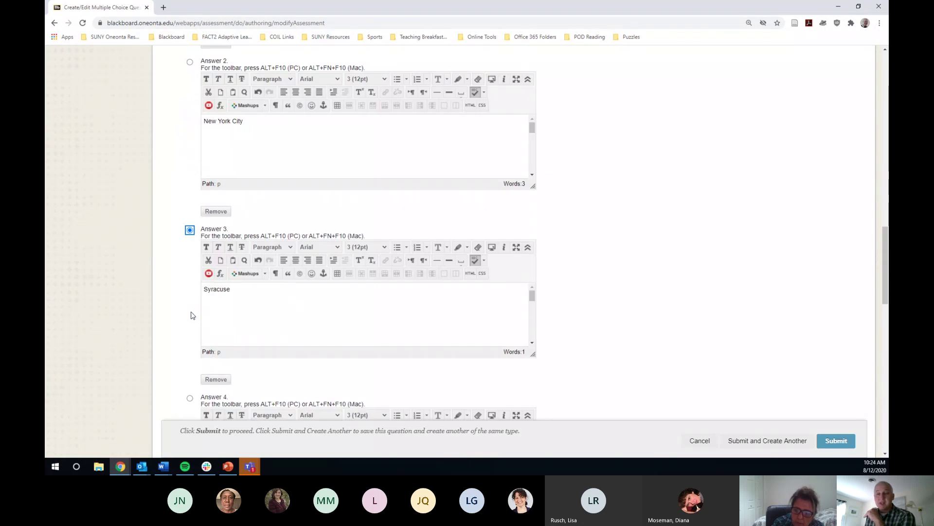
left_click_drag(201, 229, 238, 236)
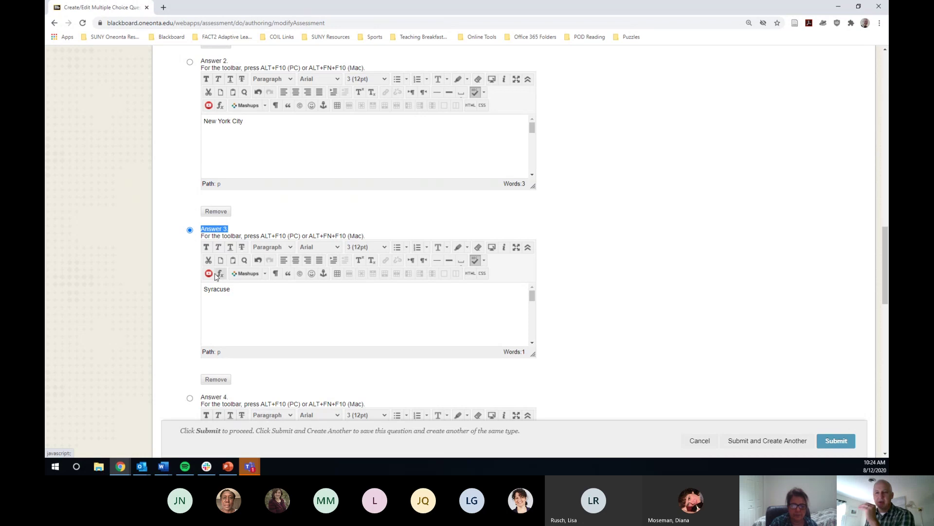
Review the answer, correct and incorrect response feedback, categories and keywords, and instructor notes sections of the question form.
scroll(219, 273, "down", 1)
scroll(219, 273, "down", 1)
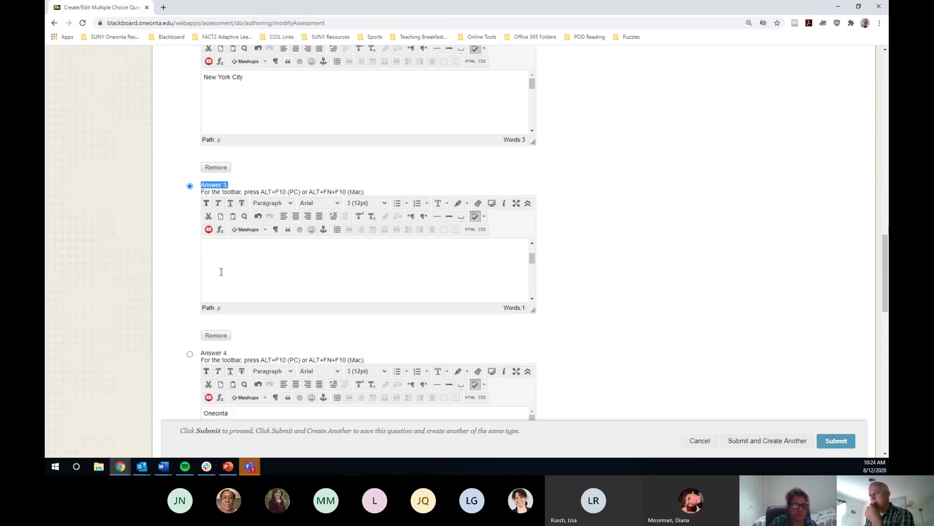
scroll(186, 273, "down", 1)
scroll(185, 274, "down", 7)
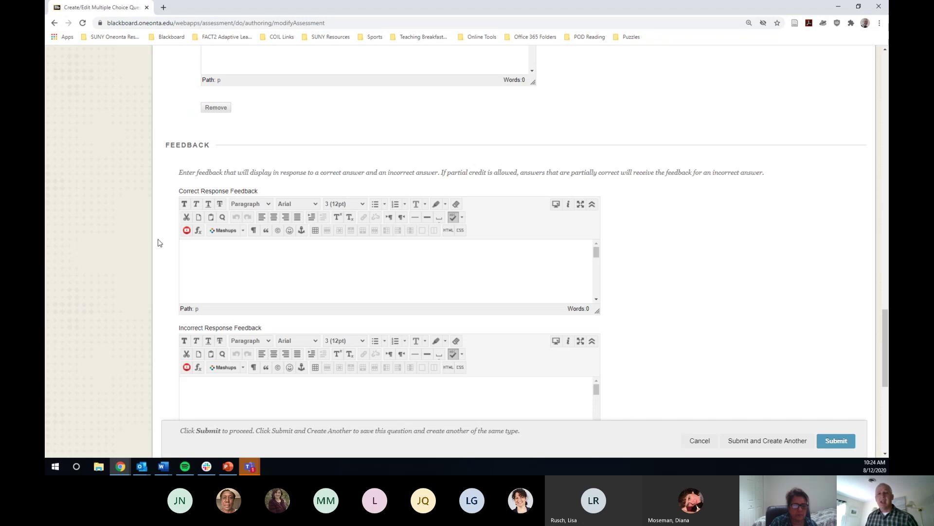
left_click(199, 266)
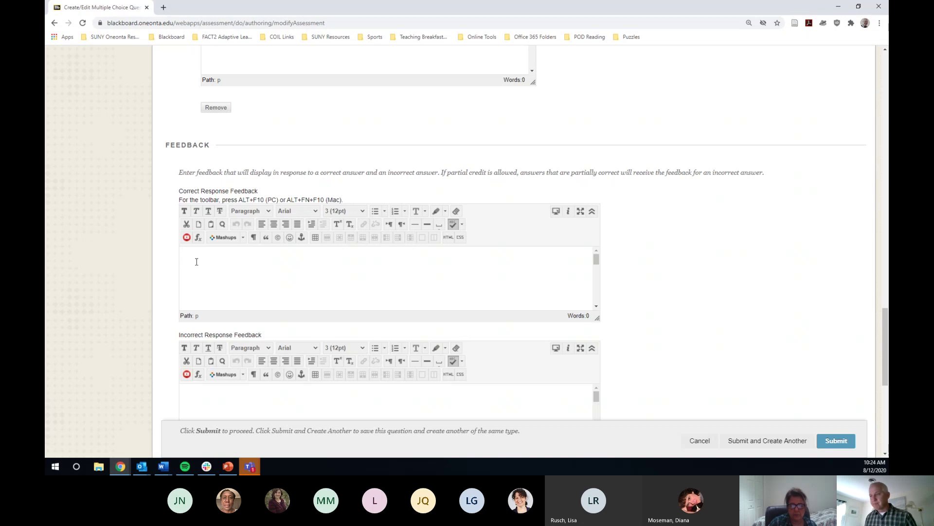
scroll(161, 335, "down", 2)
left_click(276, 351)
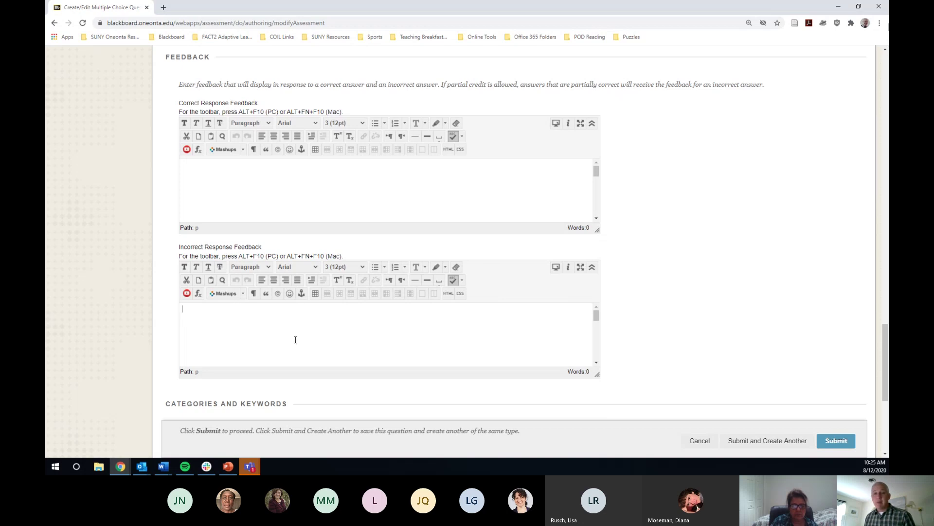
scroll(149, 285, "down", 1)
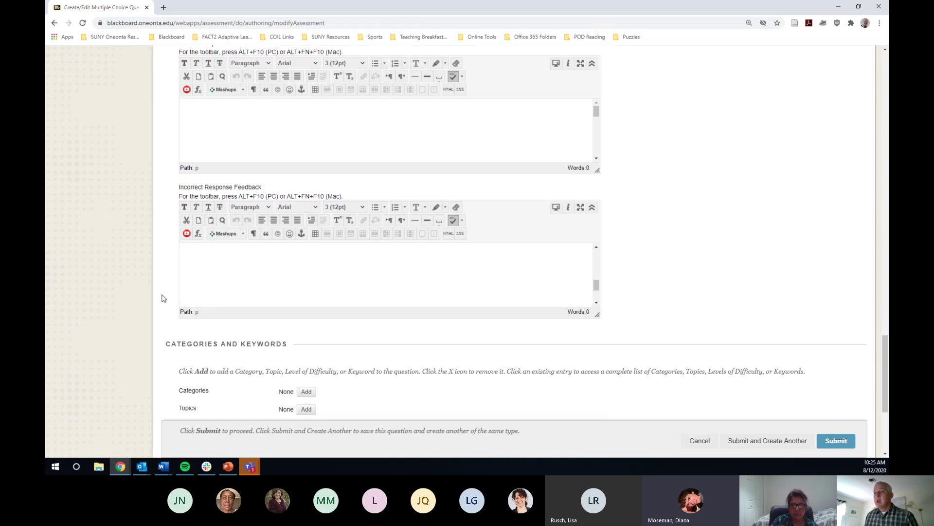
scroll(165, 297, "down", 4)
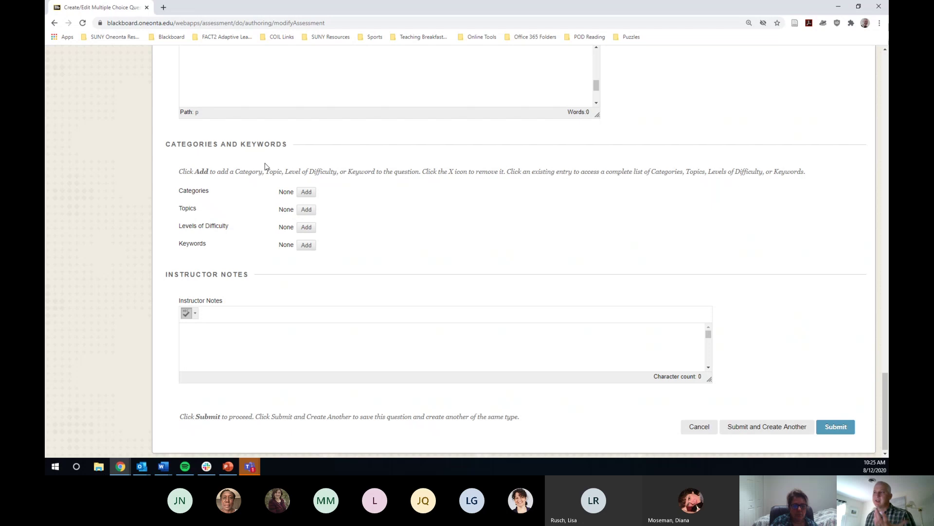
left_click(254, 349)
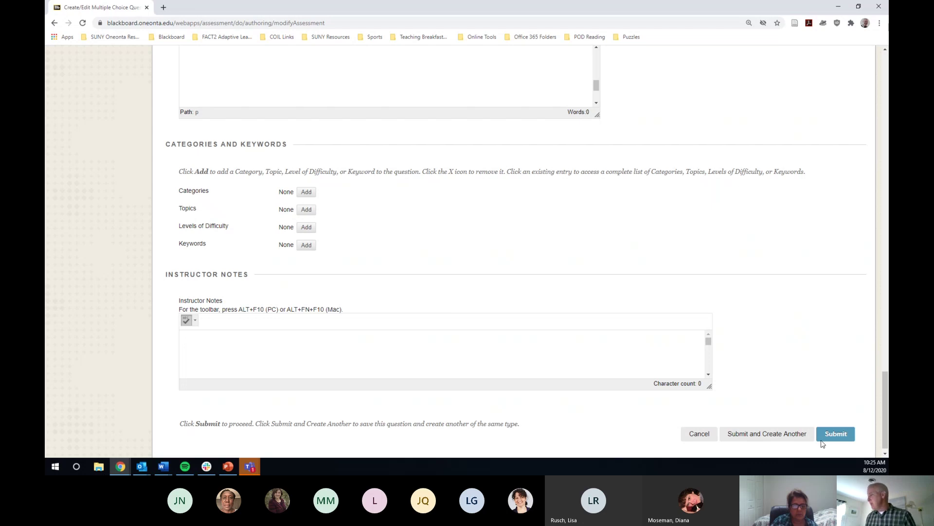
Submit the multiple choice question and check its listed answers on the test canvas.
left_click(838, 438)
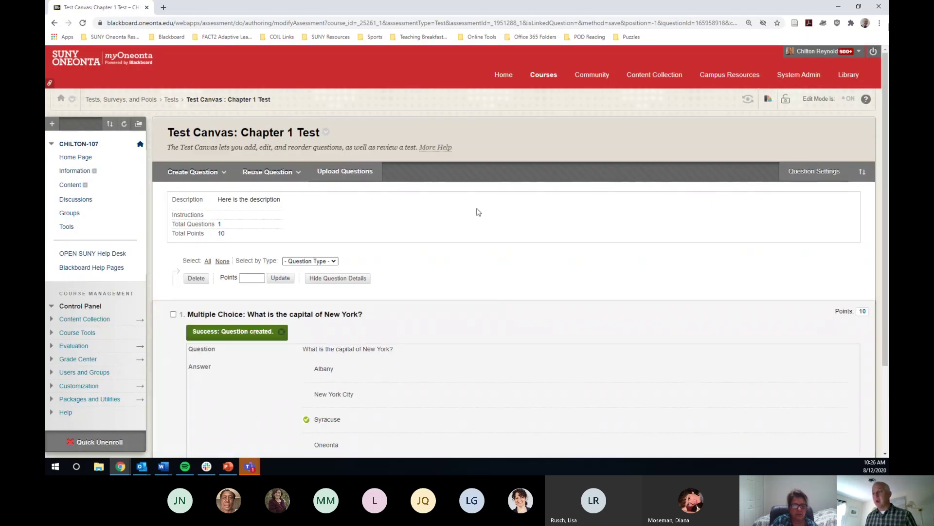
scroll(462, 224, "down", 2)
scroll(448, 235, "down", 1)
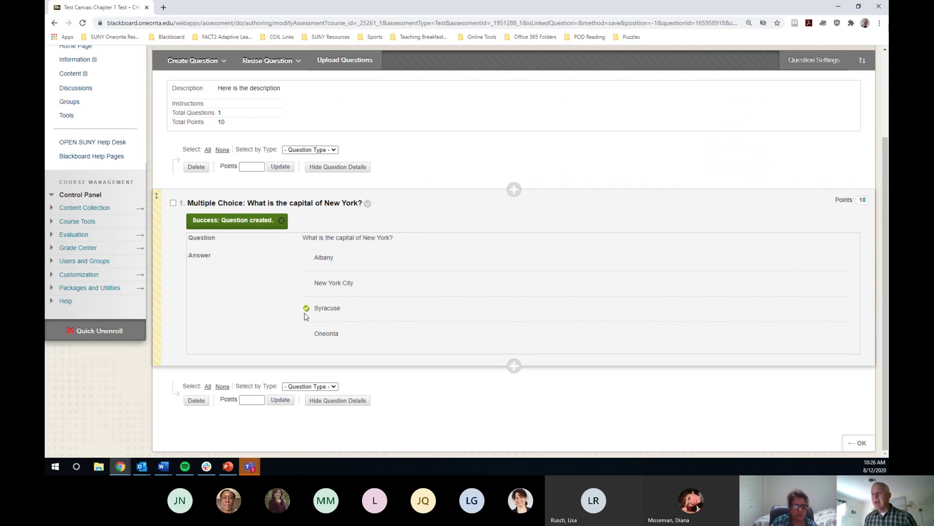
Edit the capital of New York question to make Answer 1, Albany, the correct answer, and submit the change.
left_click(367, 204)
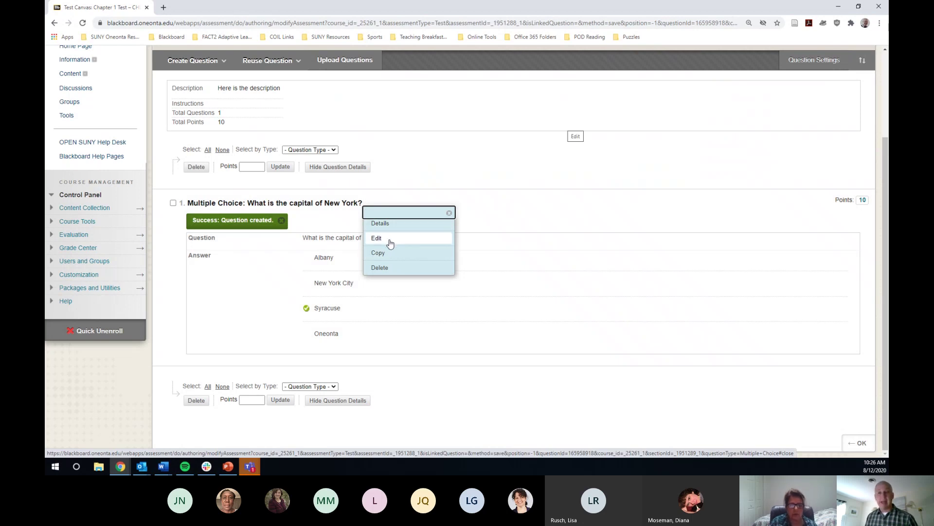
left_click(390, 243)
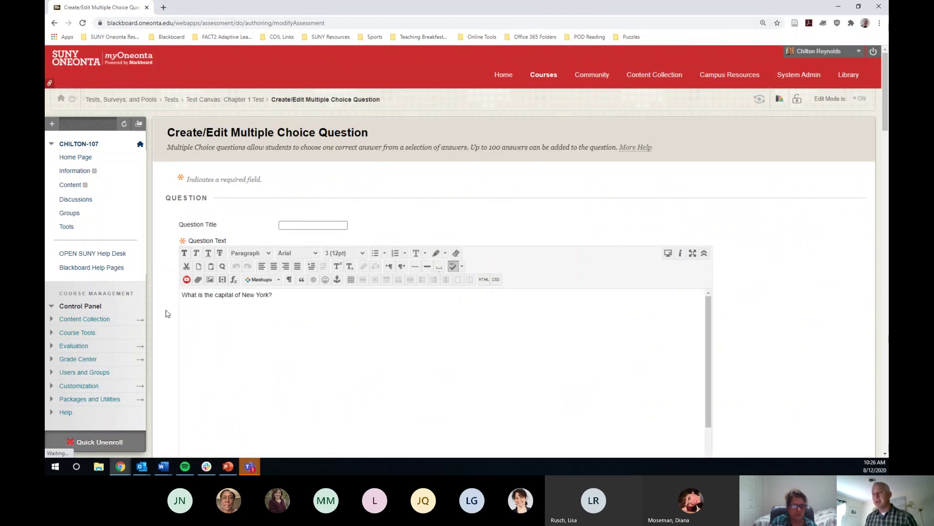
scroll(168, 313, "down", 5)
scroll(173, 312, "down", 5)
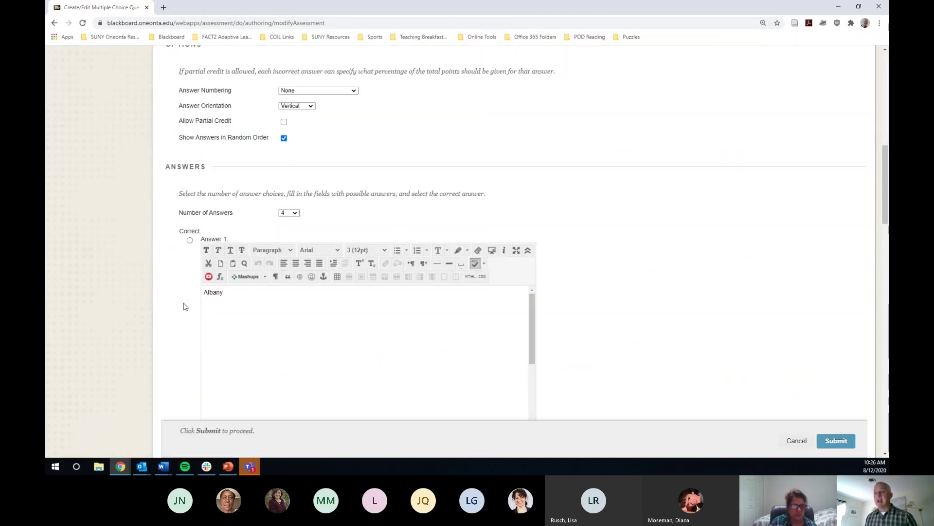
scroll(175, 277, "down", 9)
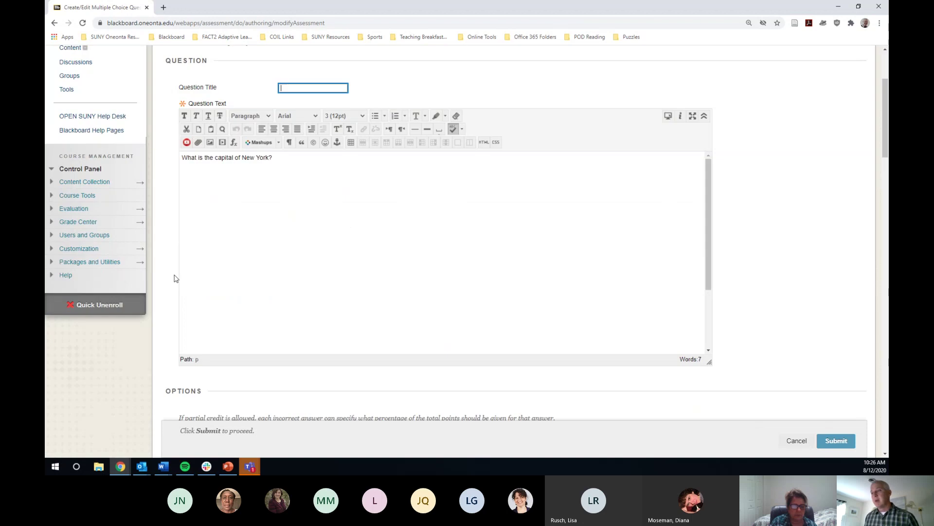
scroll(175, 276, "down", 3)
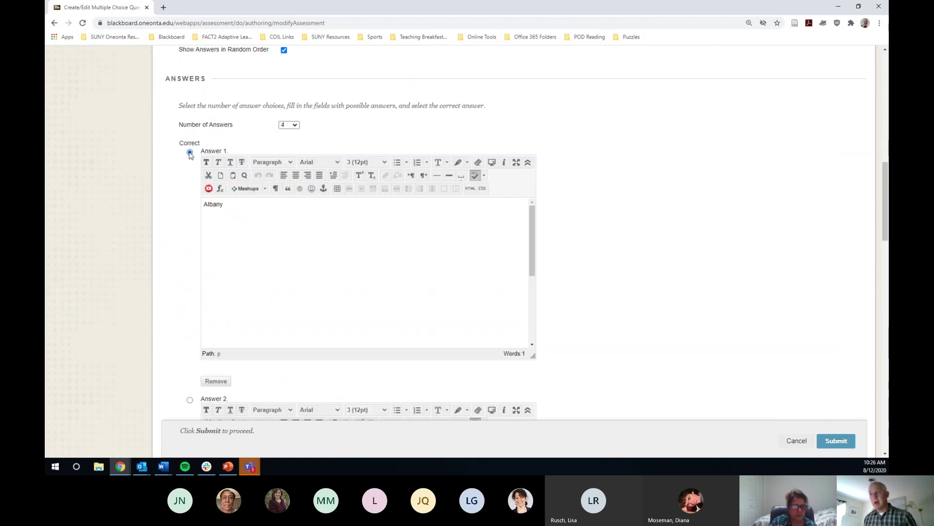
left_click(190, 152)
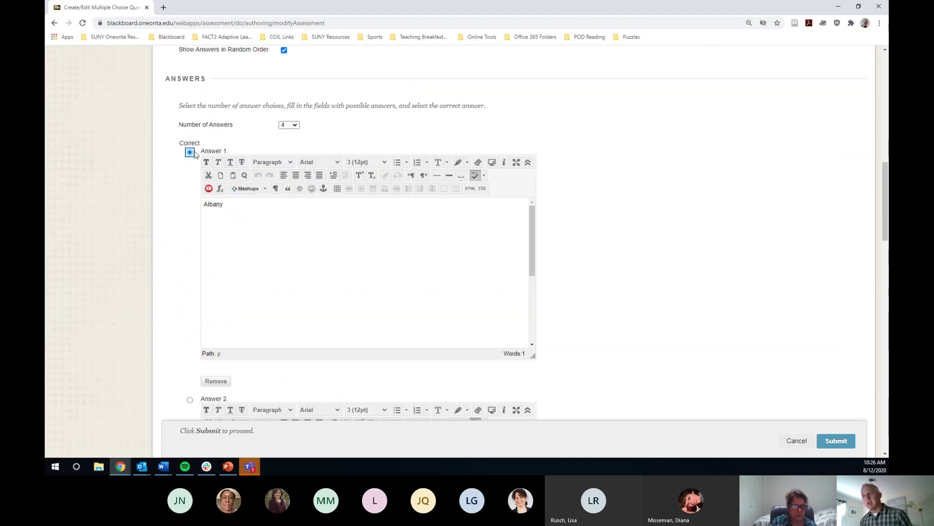
left_click(838, 441)
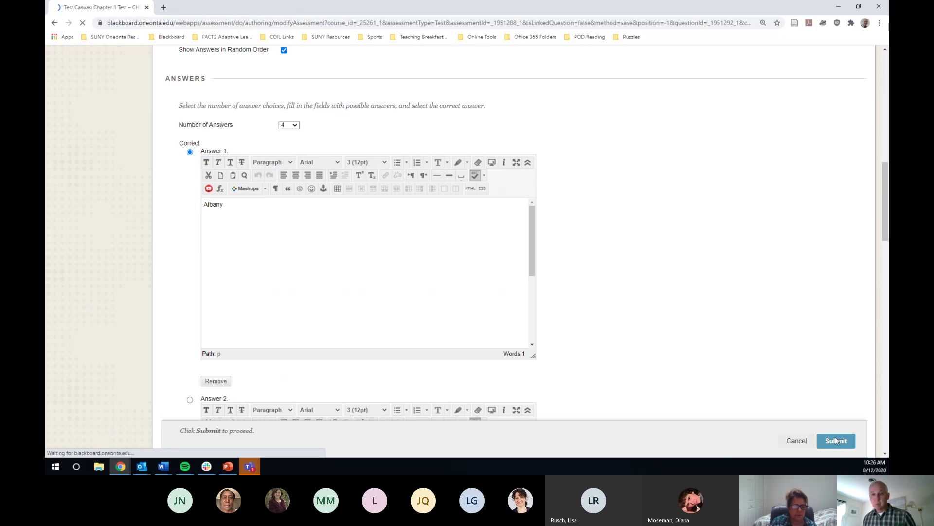
scroll(193, 338, "down", 3)
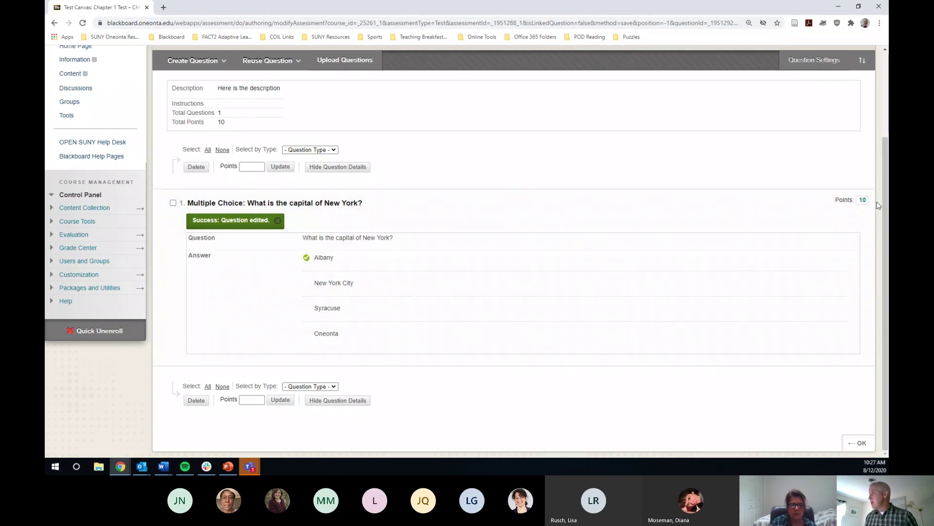
Set the default point value for new questions to 1 in the test's question settings and save them.
triple_click(870, 207)
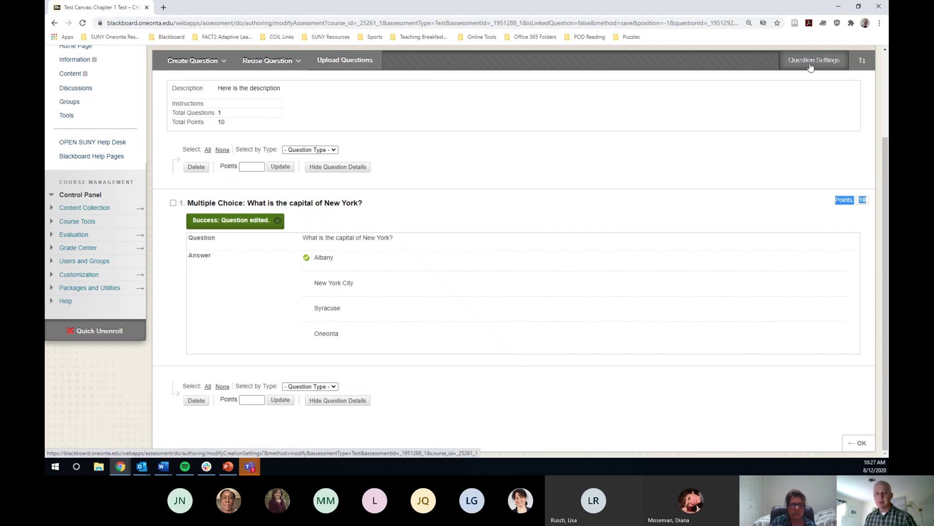
left_click_drag(794, 68, 813, 64)
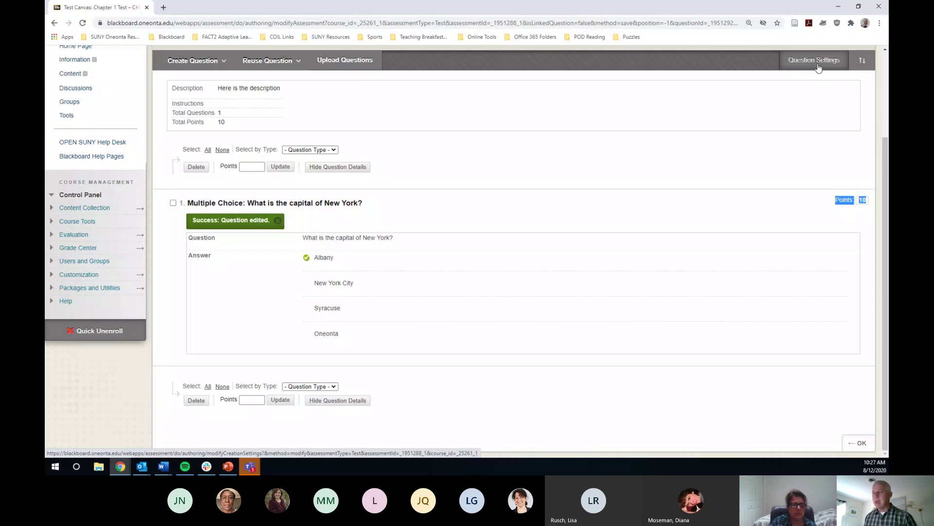
left_click(818, 66)
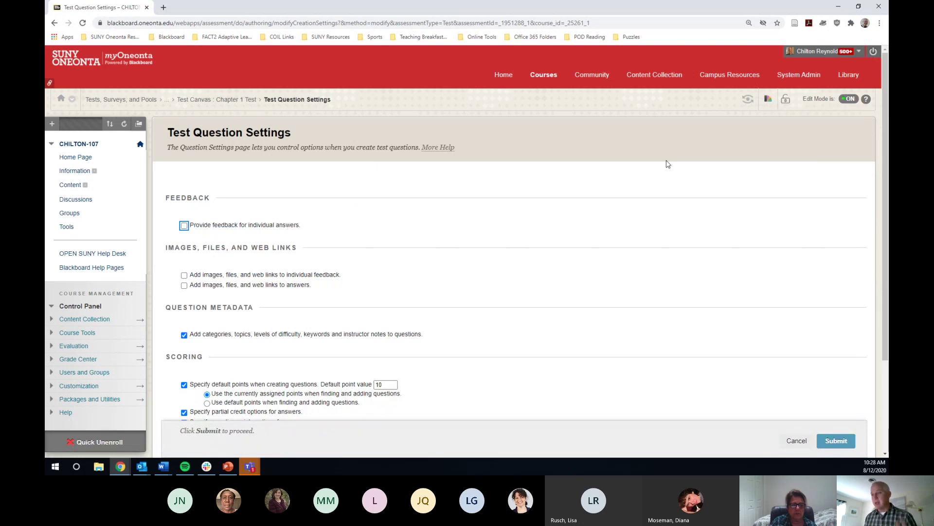
scroll(374, 228, "down", 2)
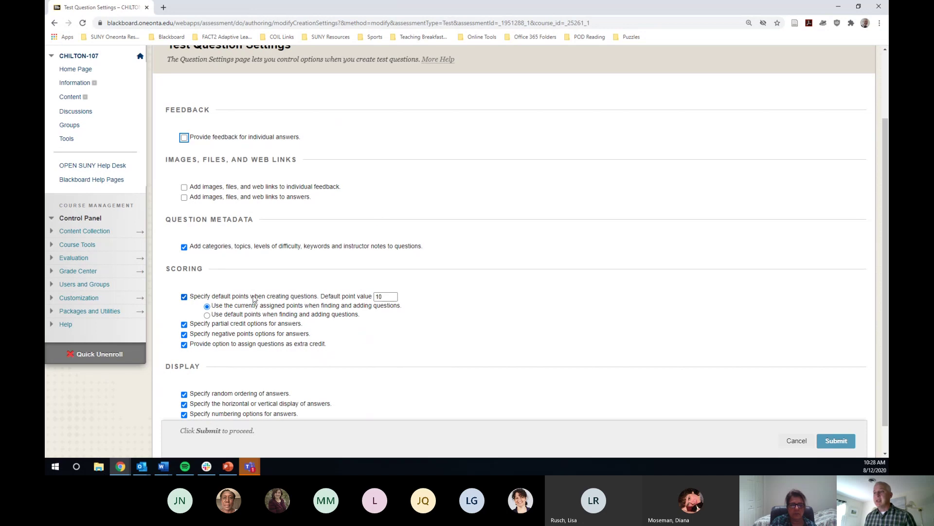
left_click(384, 297)
double_click(381, 296)
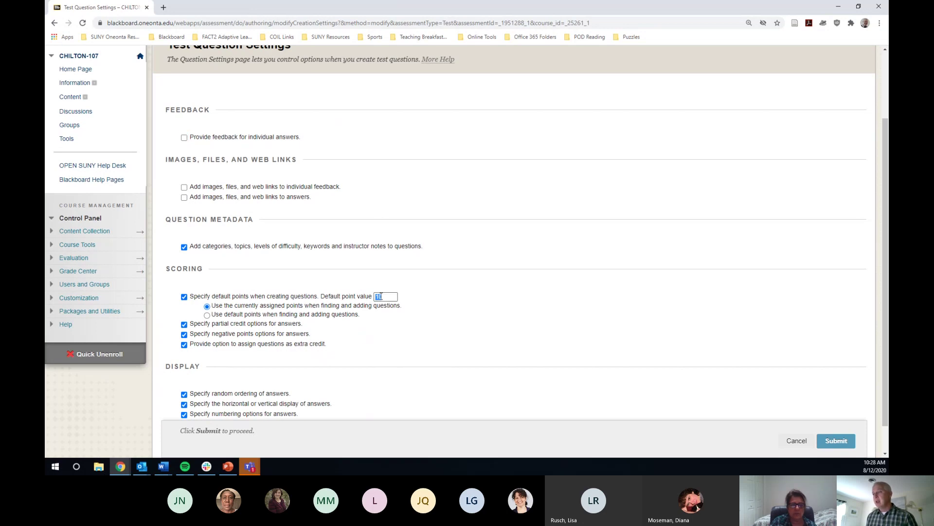
type("1")
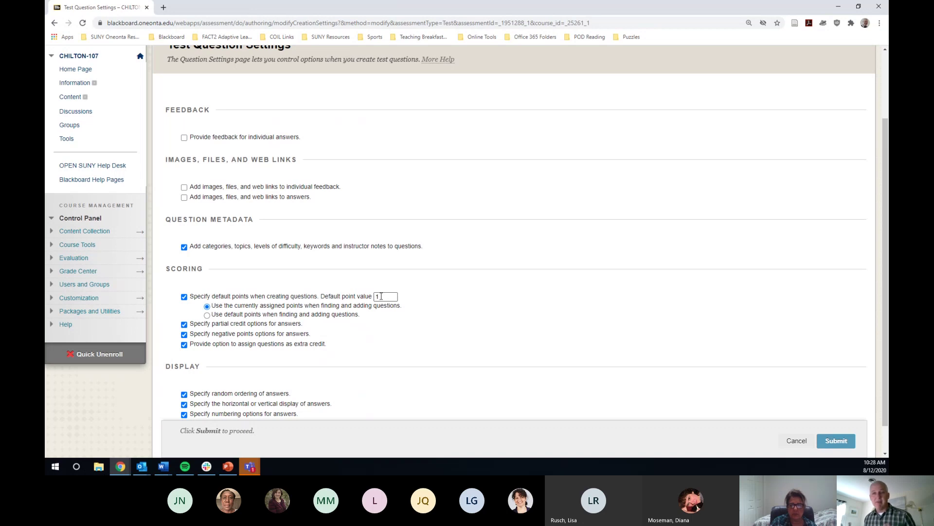
left_click(833, 441)
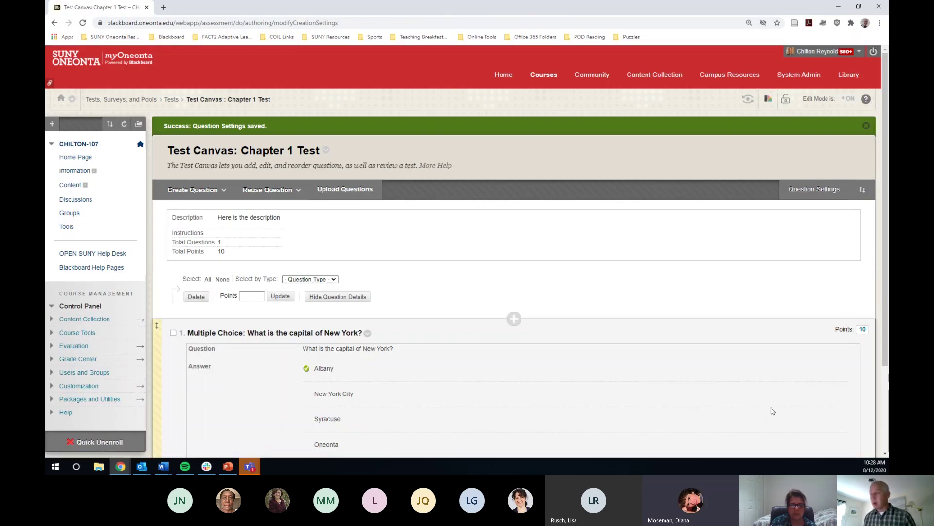
scroll(836, 315, "down", 1)
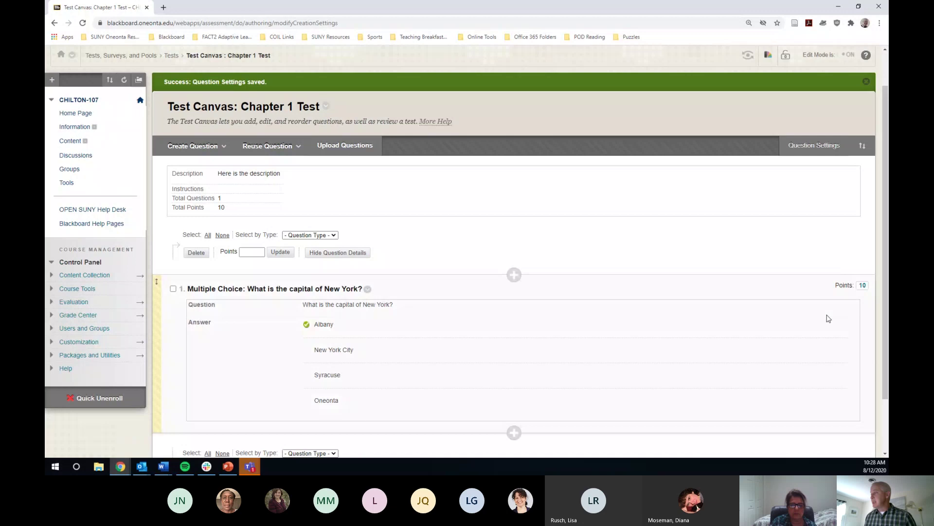
left_click(862, 286)
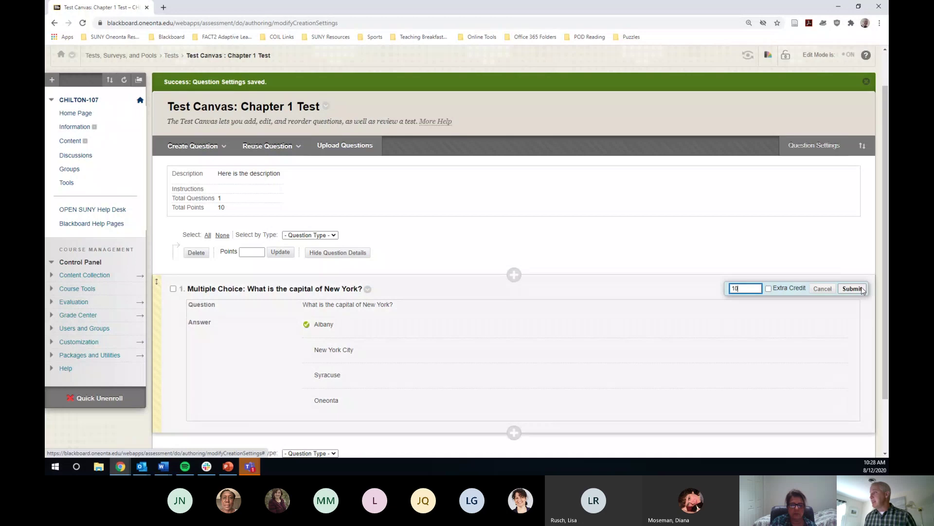
double_click(729, 288)
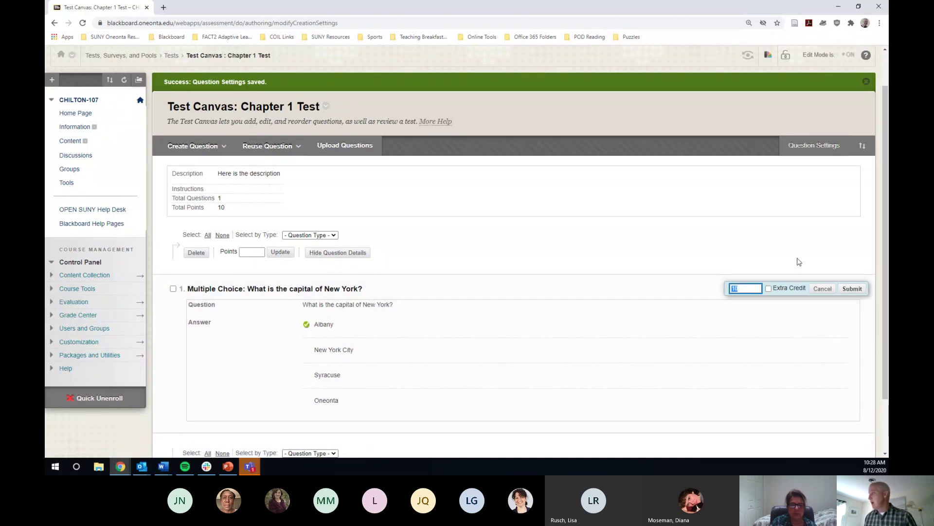
left_click(834, 288)
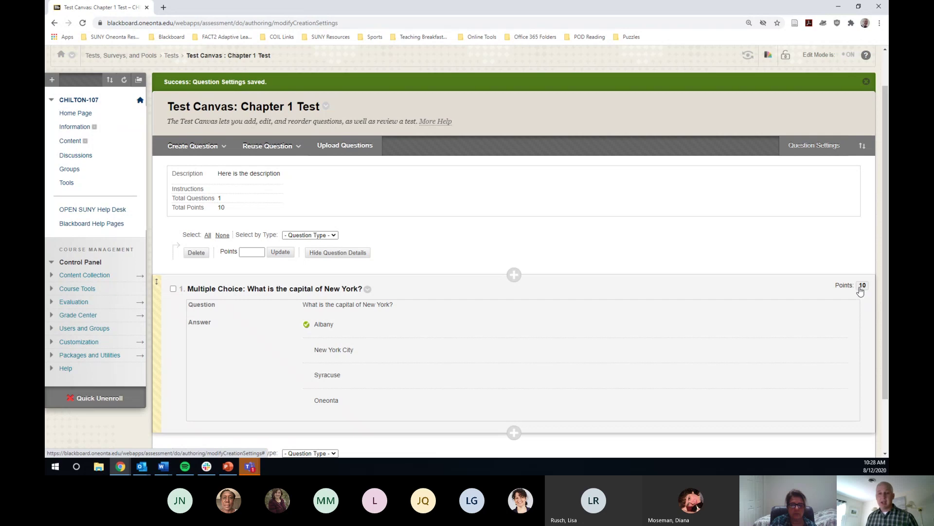
Set the points of the capital of New York question to 1.
left_click(861, 286)
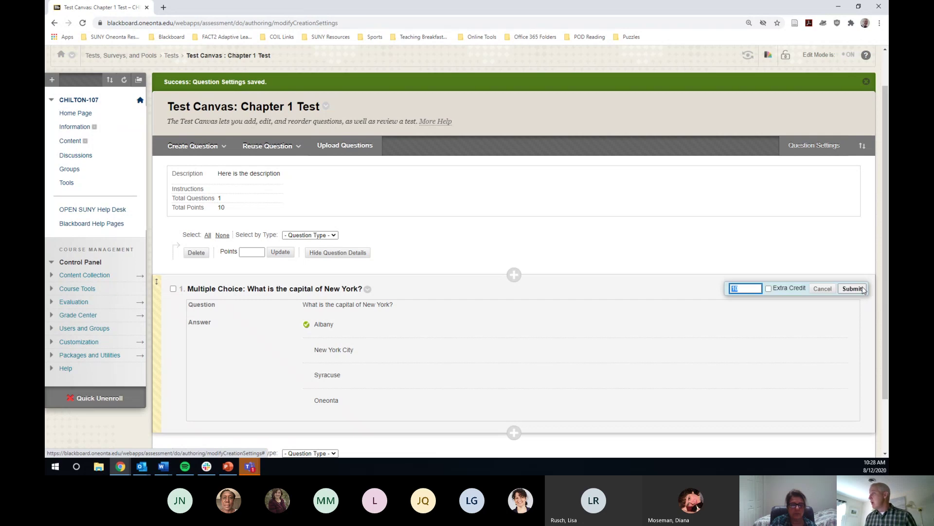
double_click(744, 287)
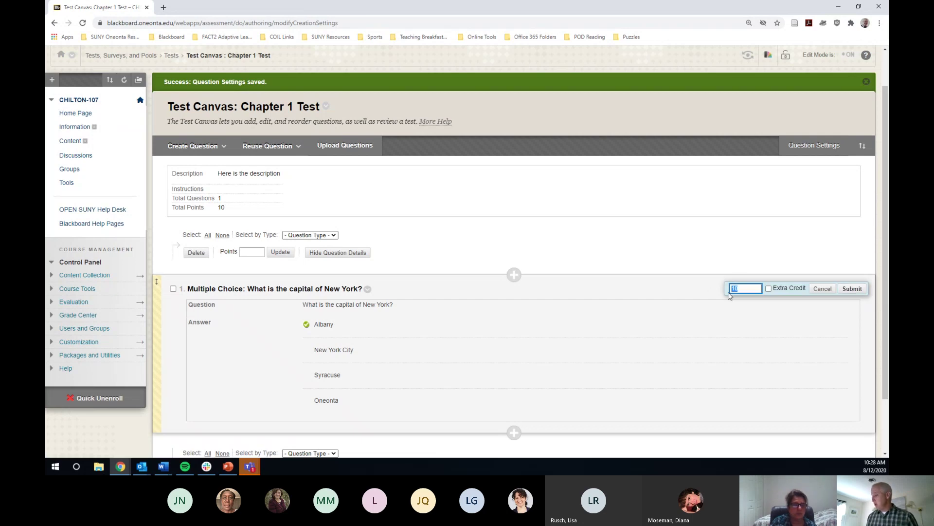
type("1")
left_click(852, 289)
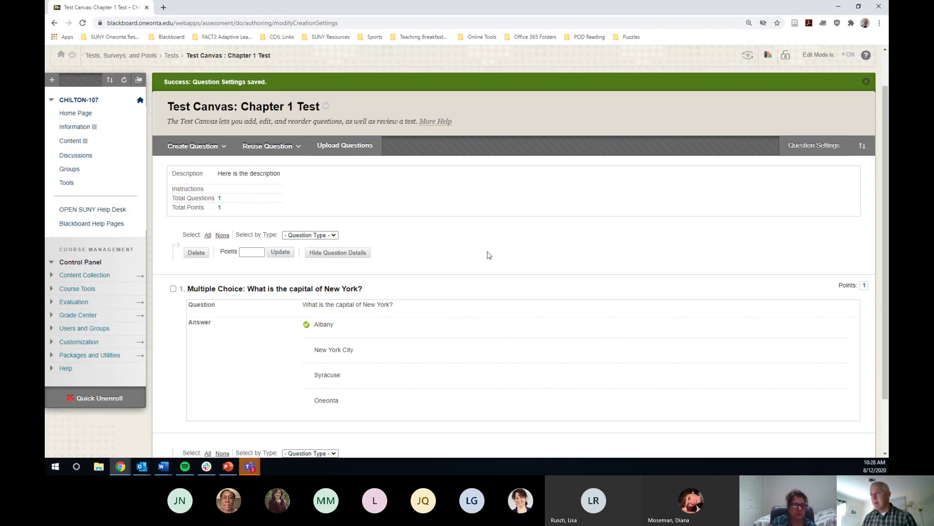
Add a new matching question to the Chapter 1 Test.
left_click(210, 146)
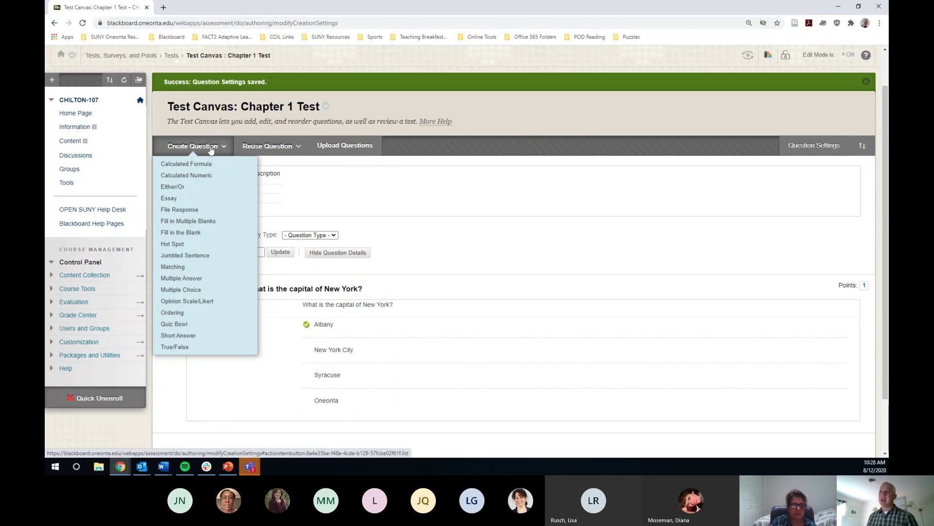
left_click(189, 270)
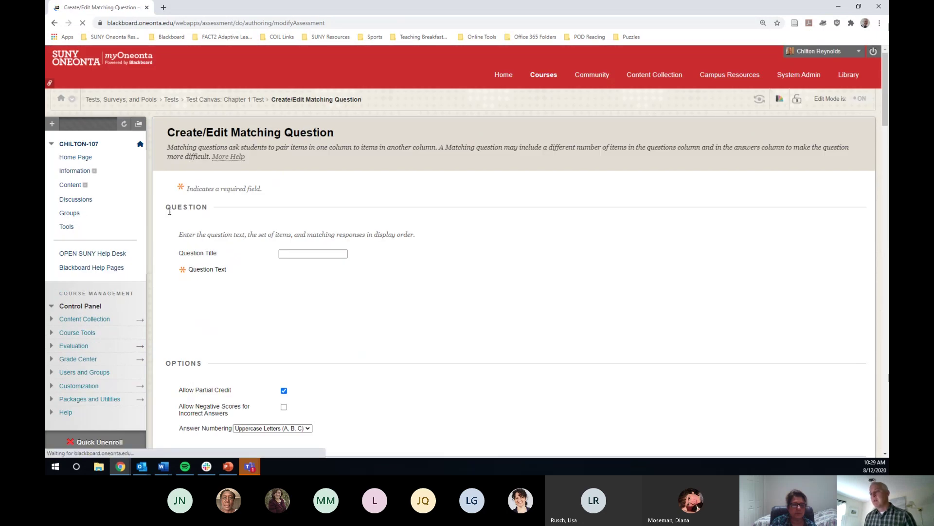
scroll(168, 210, "down", 2)
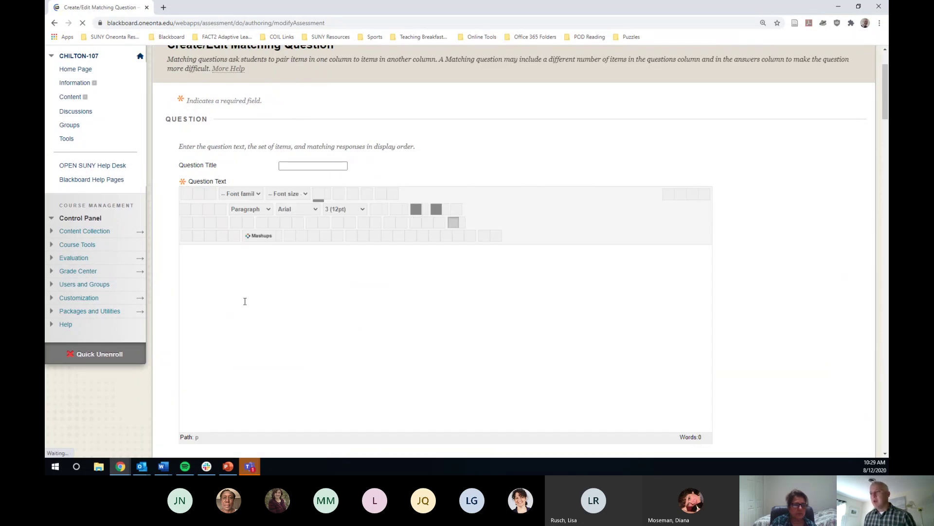
Enter "Match the terms below to their definitions." as the matching question's text.
left_click(224, 265)
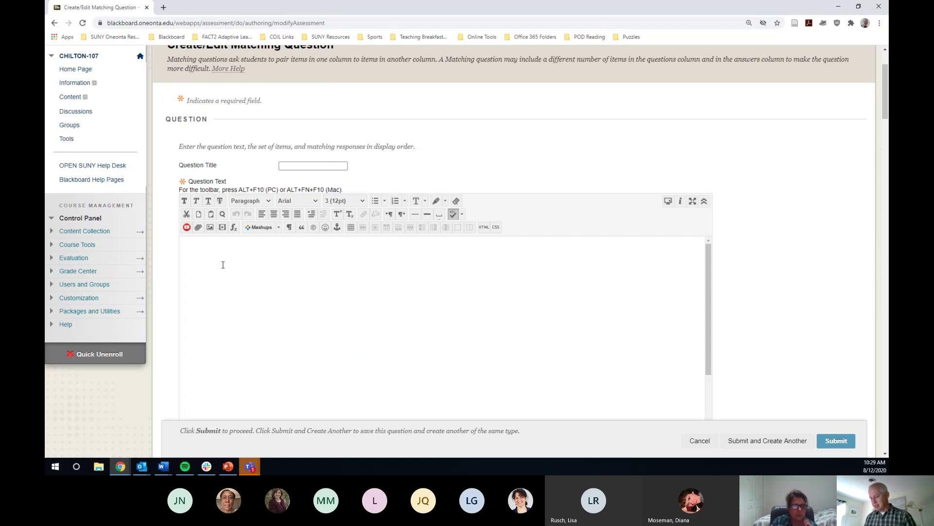
type("Mathc")
key("BackSpace")
key("BackSpace")
key("BackSpace")
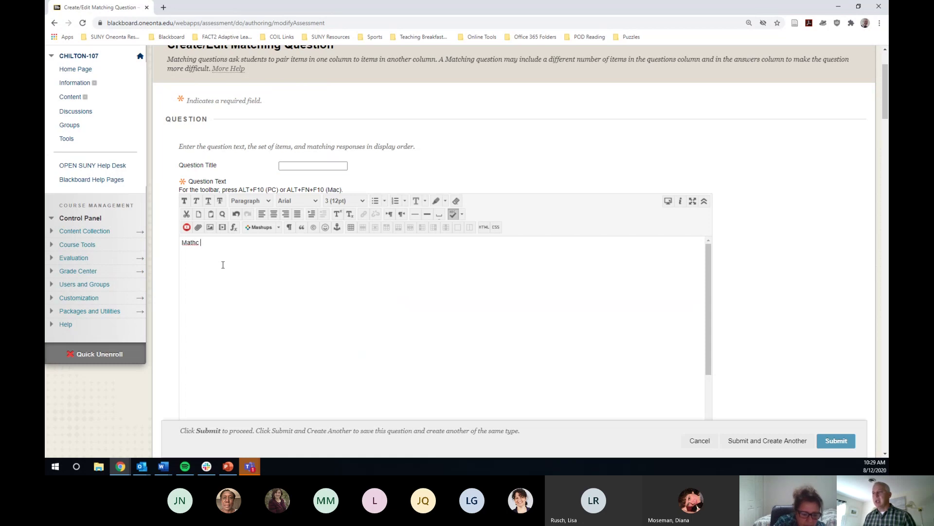
type("ch")
key("BackSpace")
key("BackSpace")
type("tch")
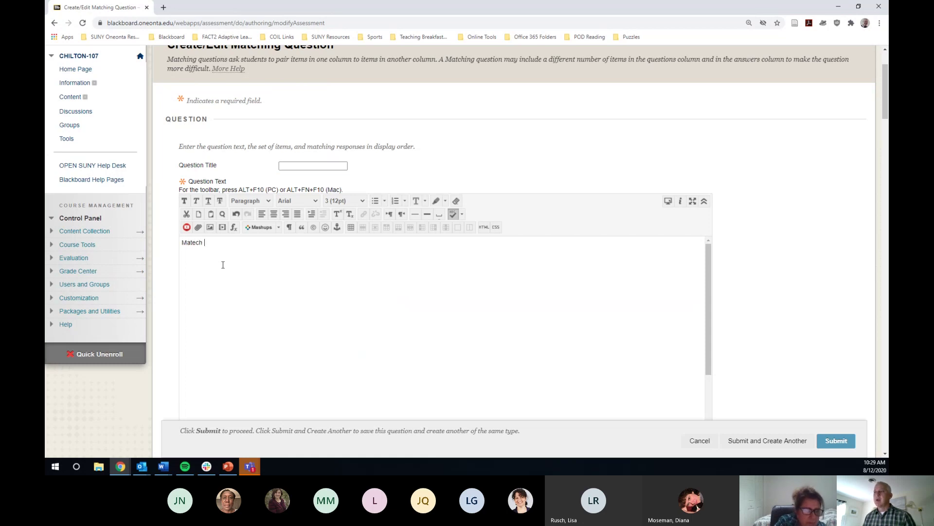
key("BackSpace")
key("BackSpace")
type("ch the")
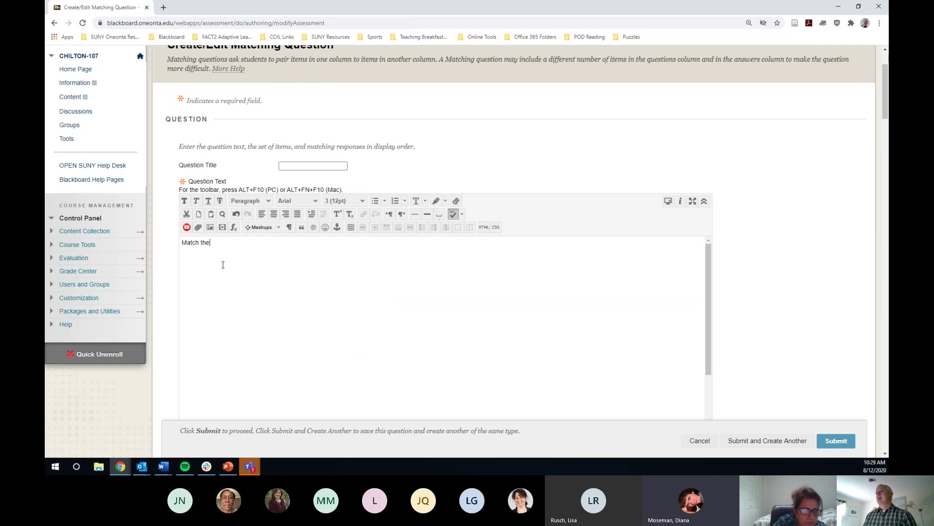
type(" term")
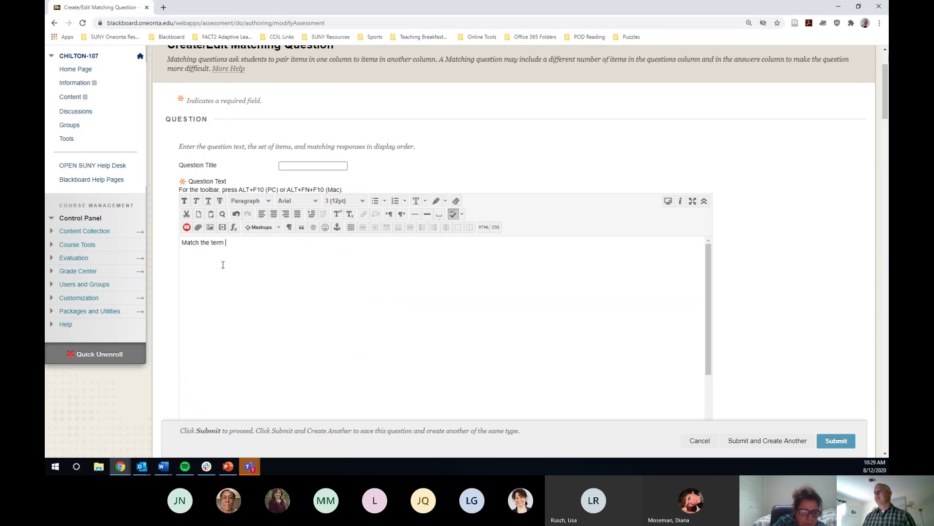
type("s below tot th")
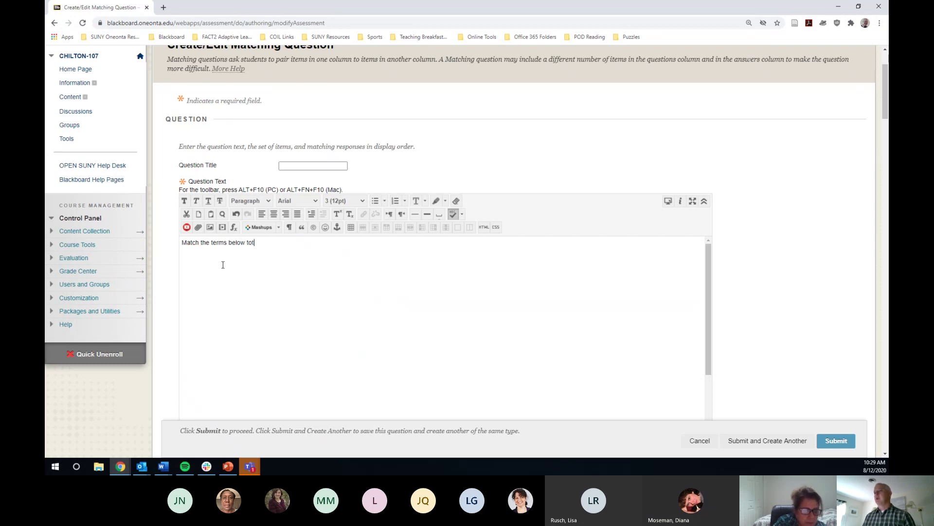
key("BackSpace")
key("BackSpace")
key("BackSpace")
key("BackSpace")
key("BackSpace")
type("o their definition")
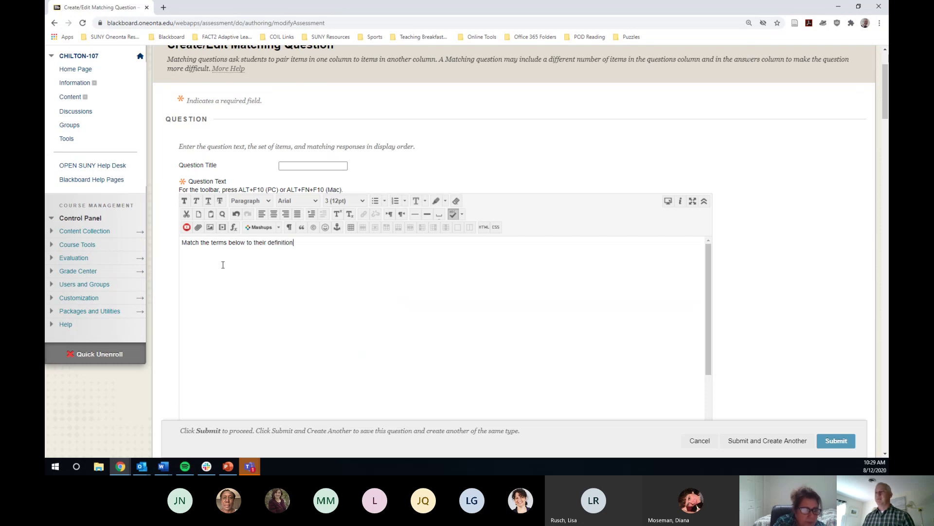
type("s.")
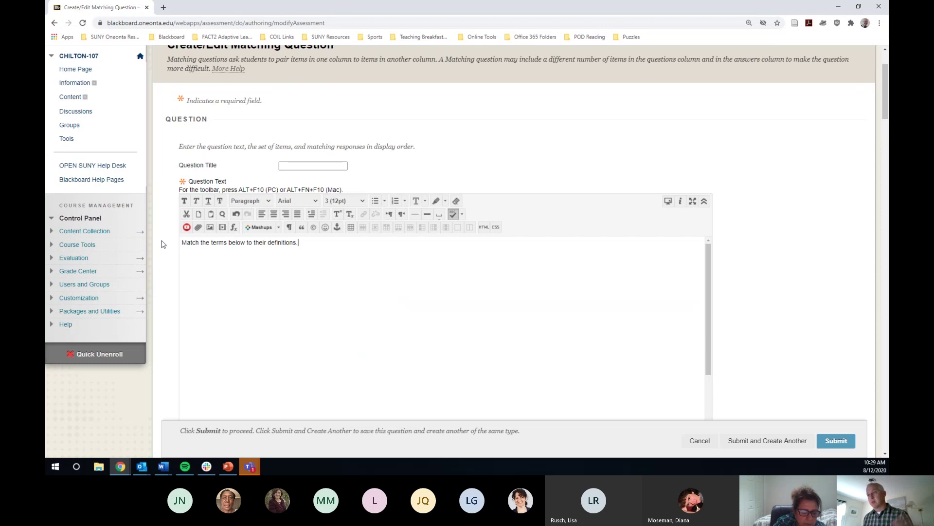
Enter "Quarter Note" as the question of Question/Answer Pair 1.
scroll(166, 241, "down", 4)
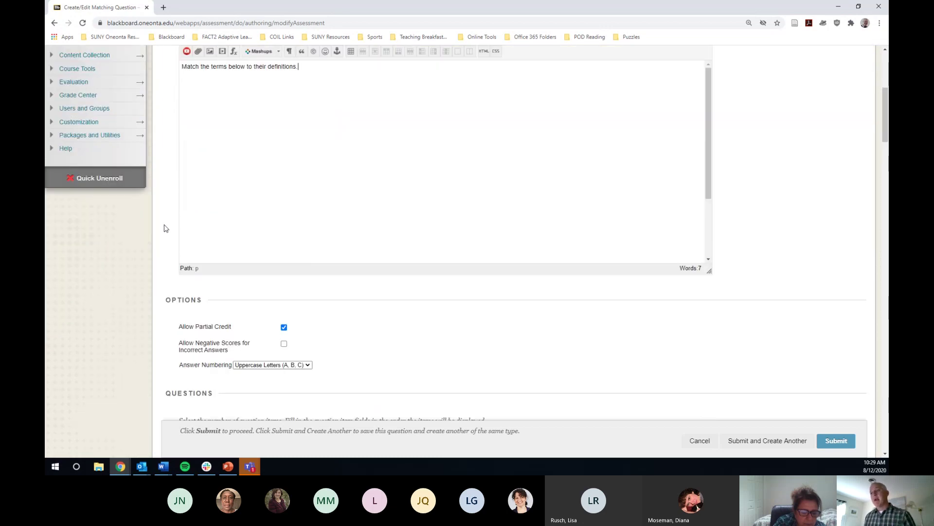
scroll(166, 231, "down", 5)
scroll(164, 227, "down", 3)
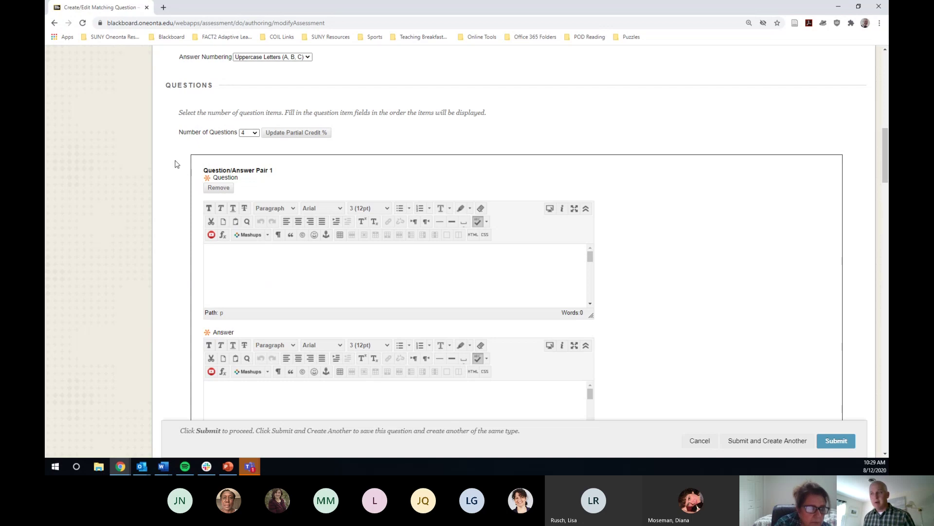
scroll(175, 161, "down", 2)
left_click(246, 179)
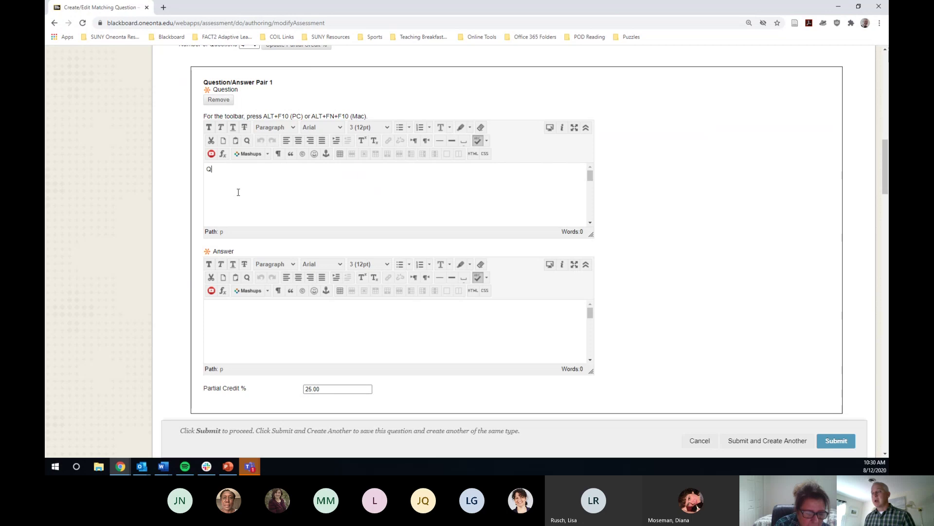
type("uarter Notes")
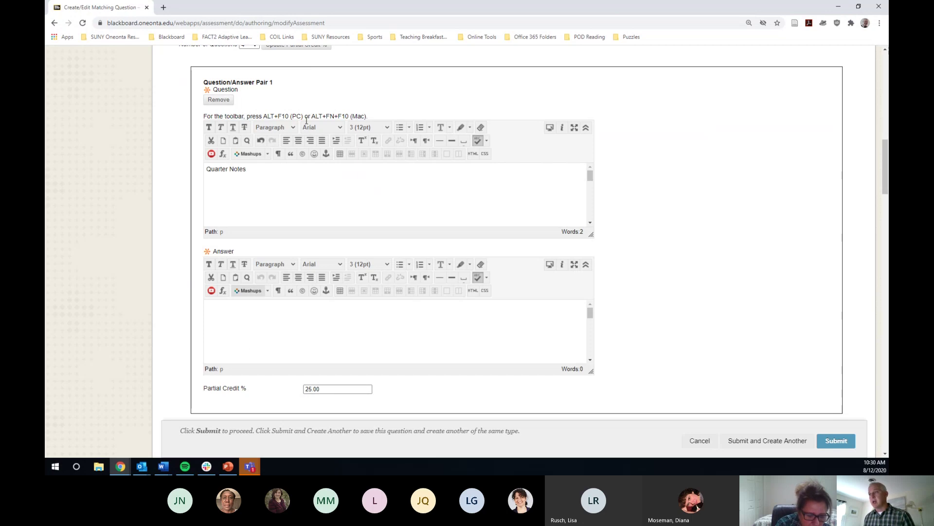
key("BackSpace")
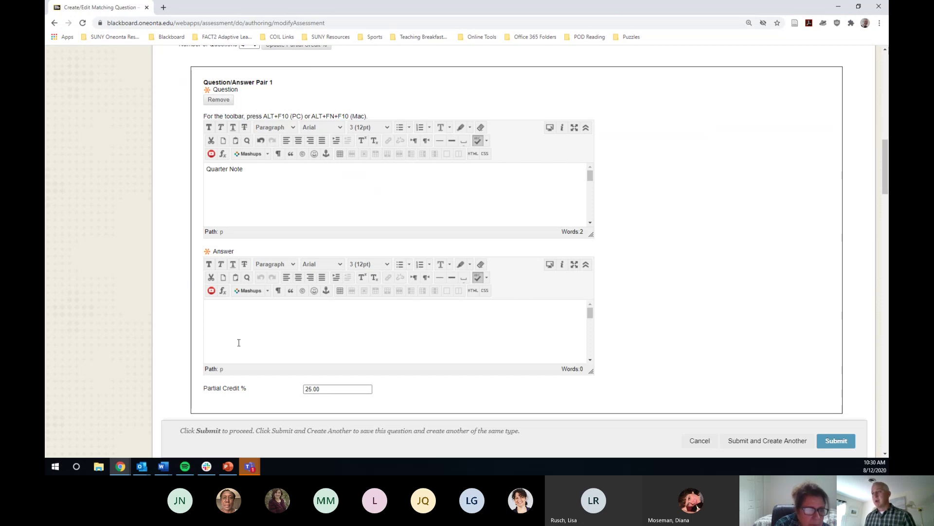
Enter "Lasts 1 beat in 4/4 time signature" as the answer of Question/Answer Pair 1.
left_click(238, 341)
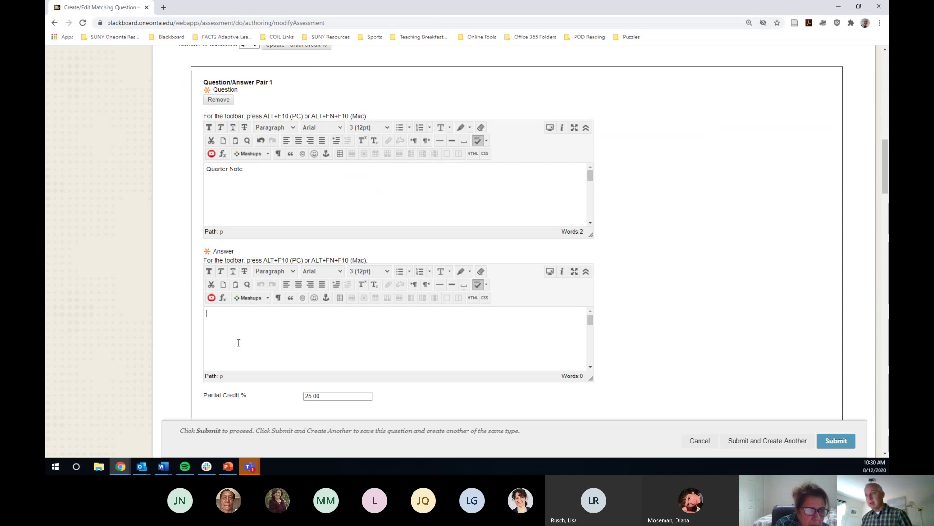
type("Wort")
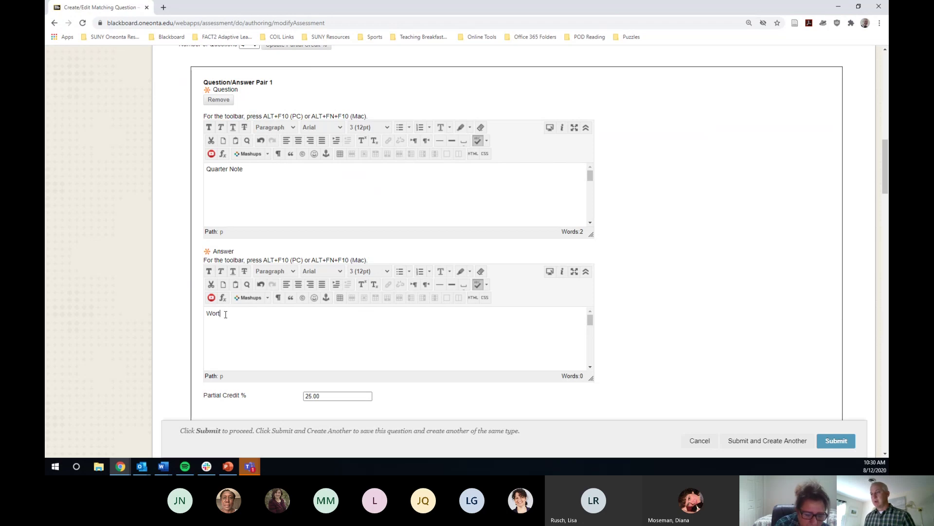
key("BackSpace")
key("BackSpace")
key("BackSpace")
key("BackSpace")
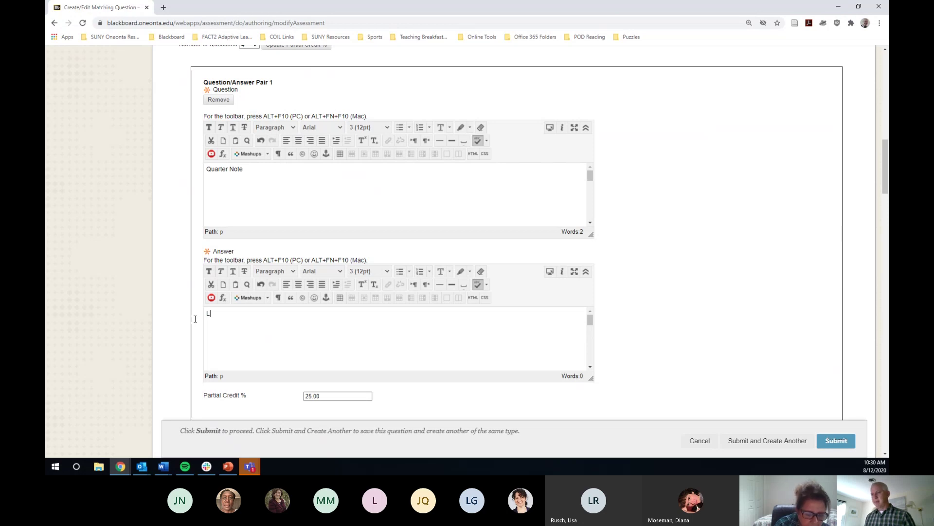
type("Lasts 1 beat in 4/4 time signature")
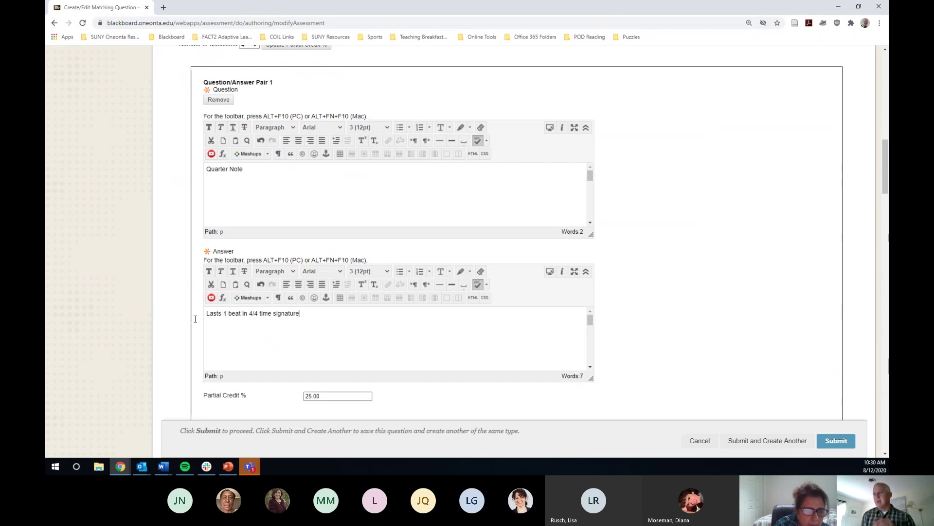
Copy the whole answer text of Question/Answer Pair 1.
key("ctrl+shift+Left")
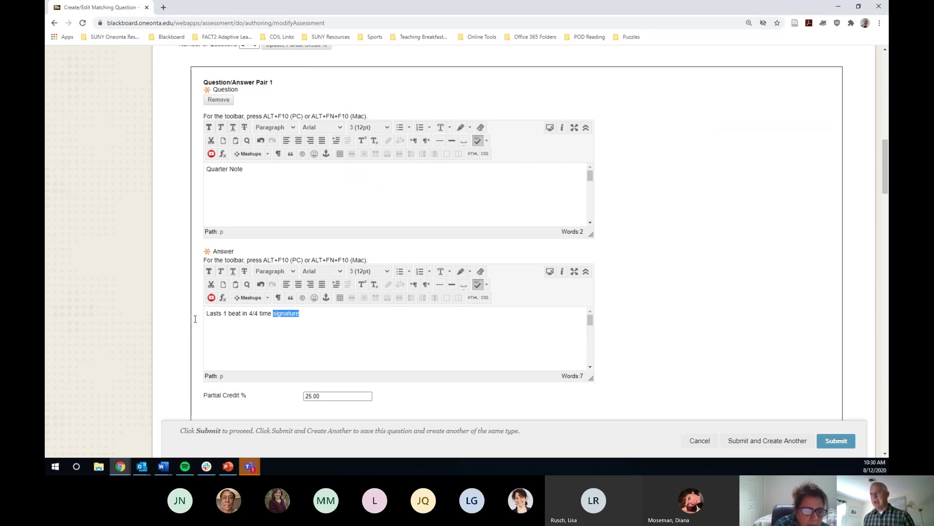
key("ctrl+shift+Left")
key("ctrl+shift+Left")
key("ctrl+shift+Left")
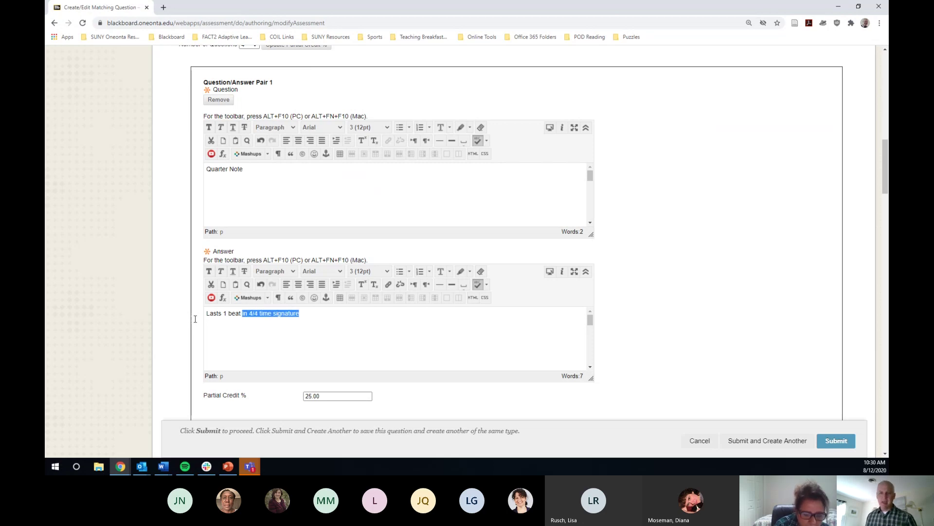
key("ctrl+shift+Left")
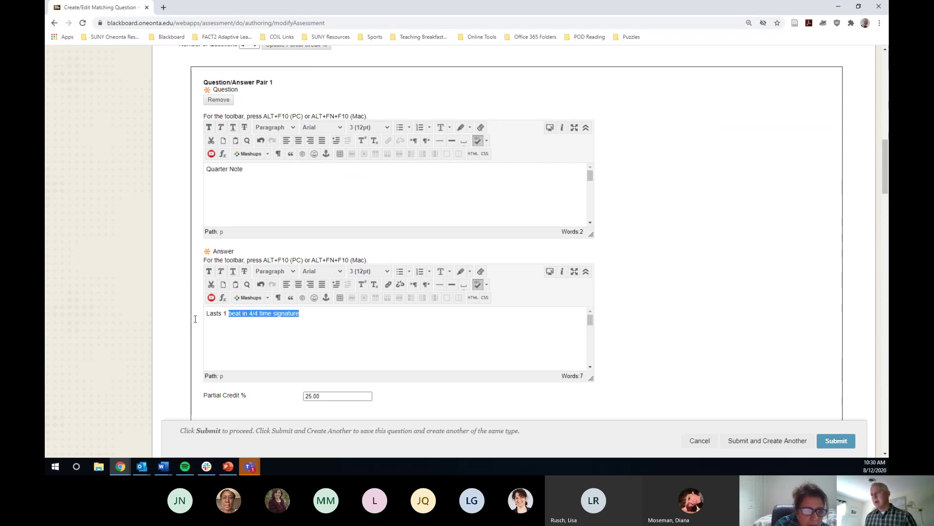
key("ctrl+shift+Left")
key("ctrl+shift+Left")
key("ctrl+c")
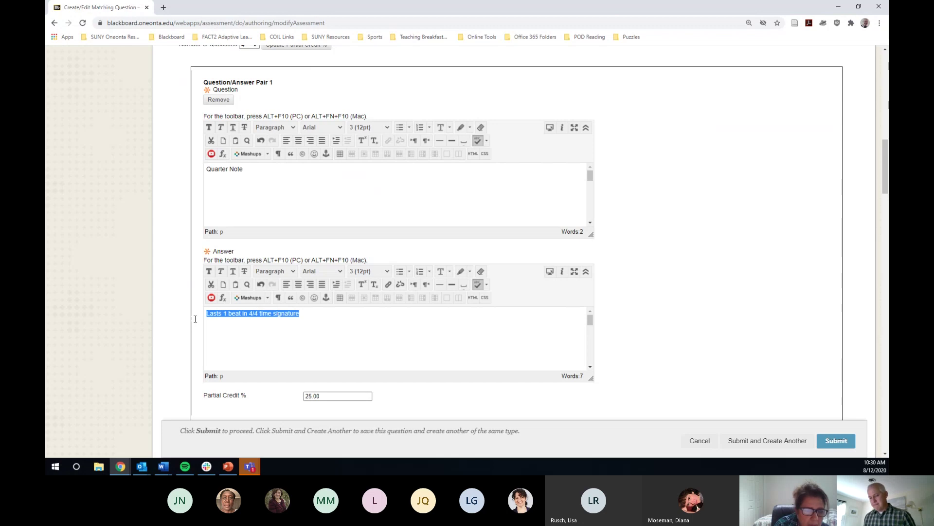
Enter "Half note" as the question of Question/Answer Pair 2.
scroll(193, 321, "down", 3)
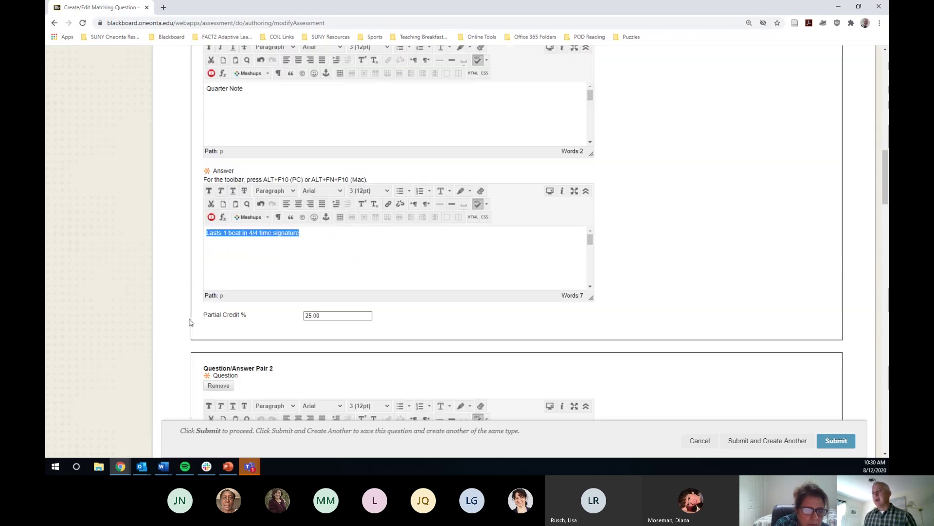
scroll(191, 323, "down", 3)
left_click(255, 292)
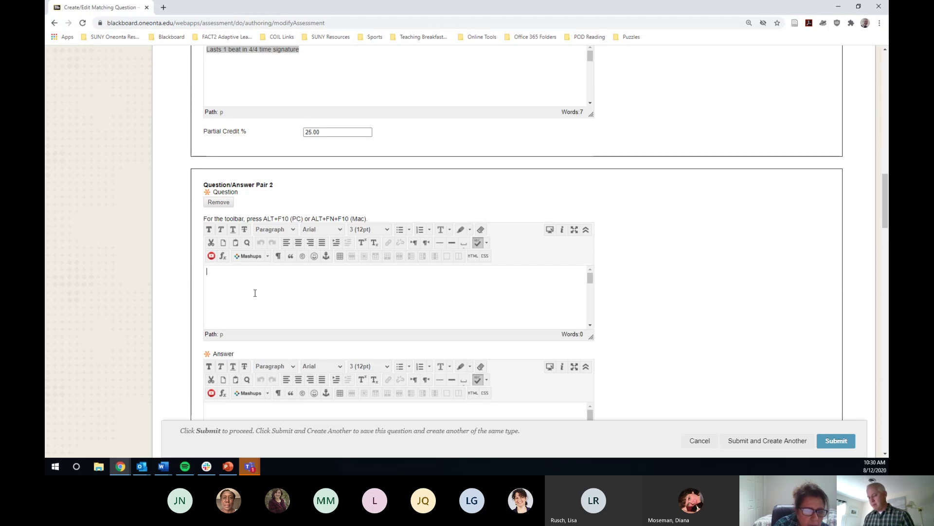
type("H")
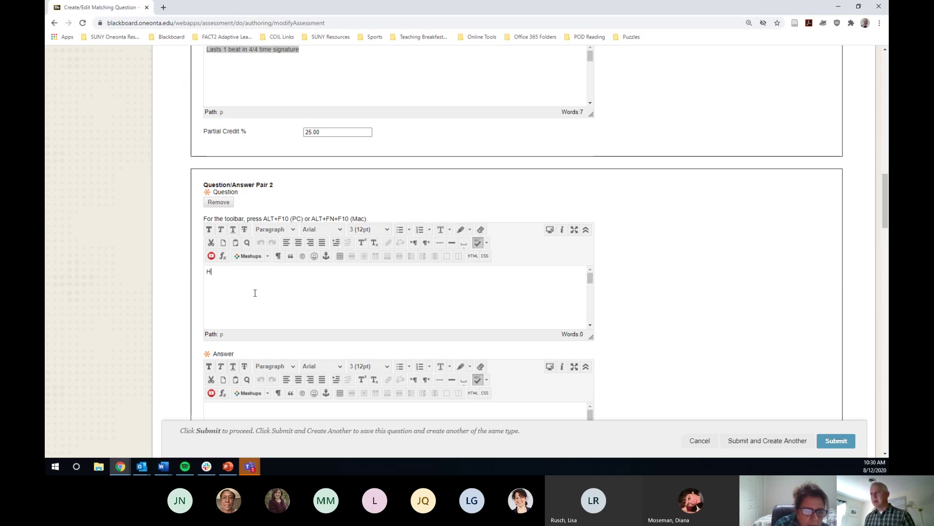
type("alf note")
Paste the copied text as the answer of Question/Answer Pair 2 and change its number of beats to 2.
scroll(240, 298, "down", 2)
scroll(175, 379, "down", 3)
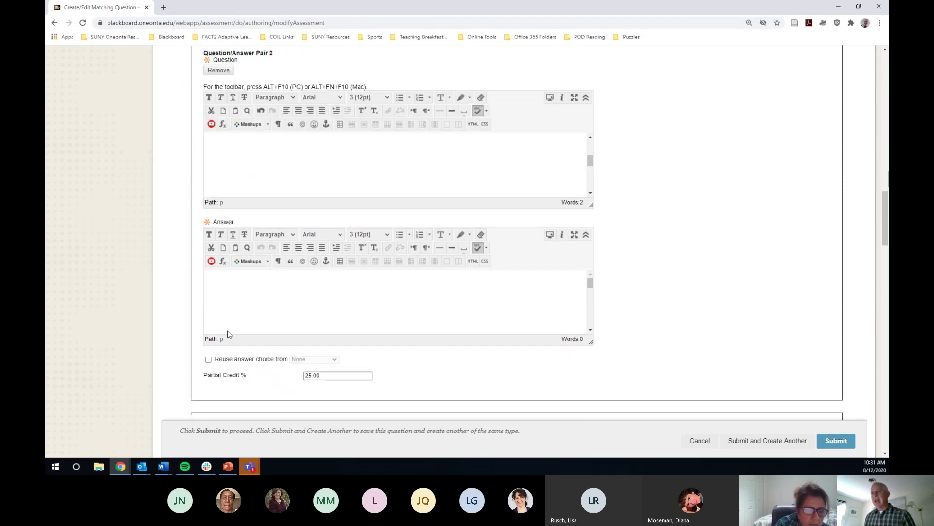
left_click(244, 287)
key("ctrl+v")
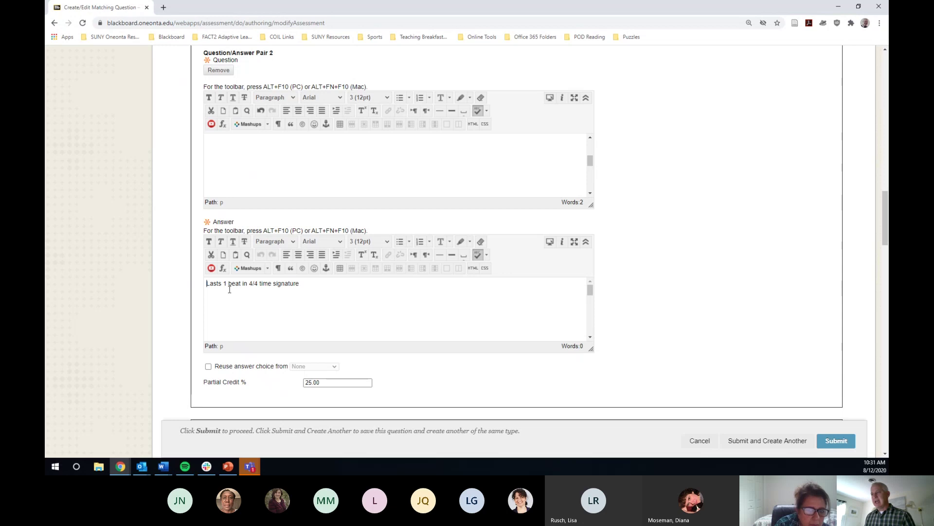
left_click(229, 286)
key("BackSpace")
key("BackSpace")
type("2")
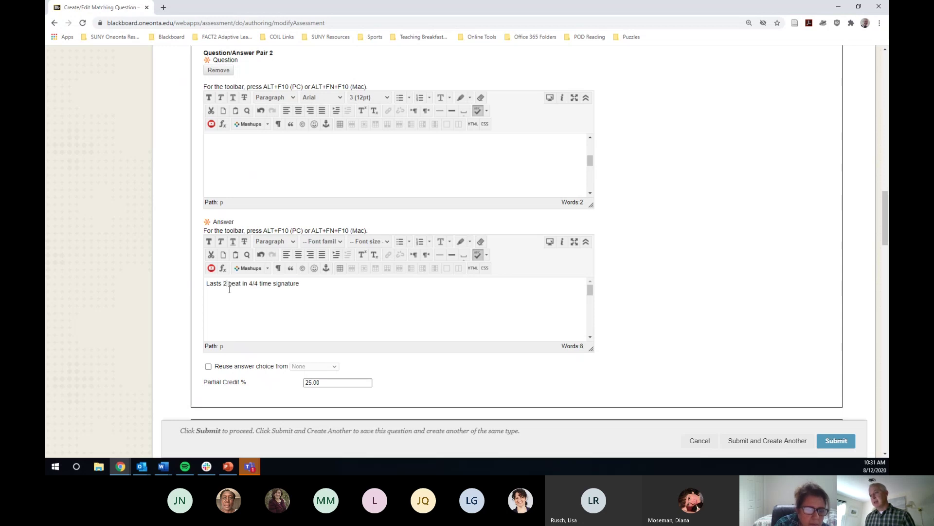
Change "beat" to "beats" in the answer of Question/Answer Pair 2.
key("Right")
key("Right")
key("Right")
key("Right")
key("Right")
key("Right")
key("Right")
key("Right")
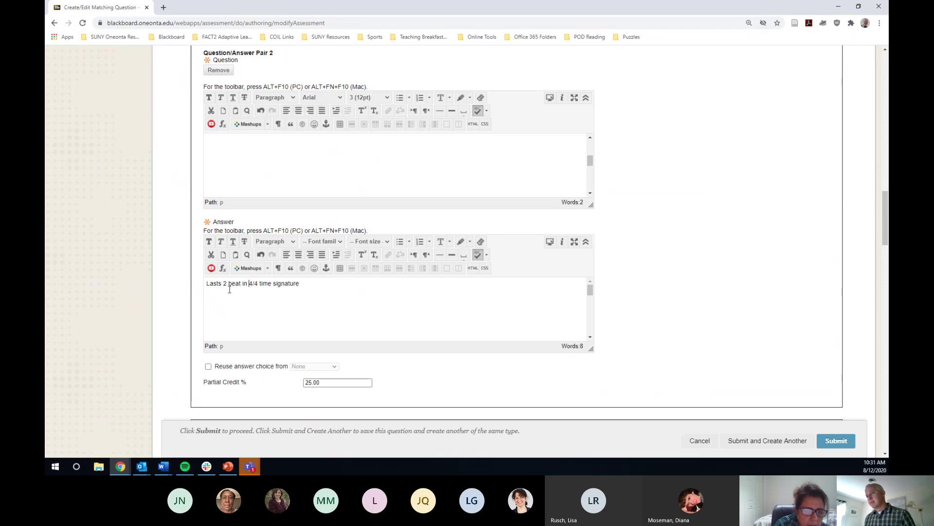
key("Left")
key("Left")
key("Left")
key("Left")
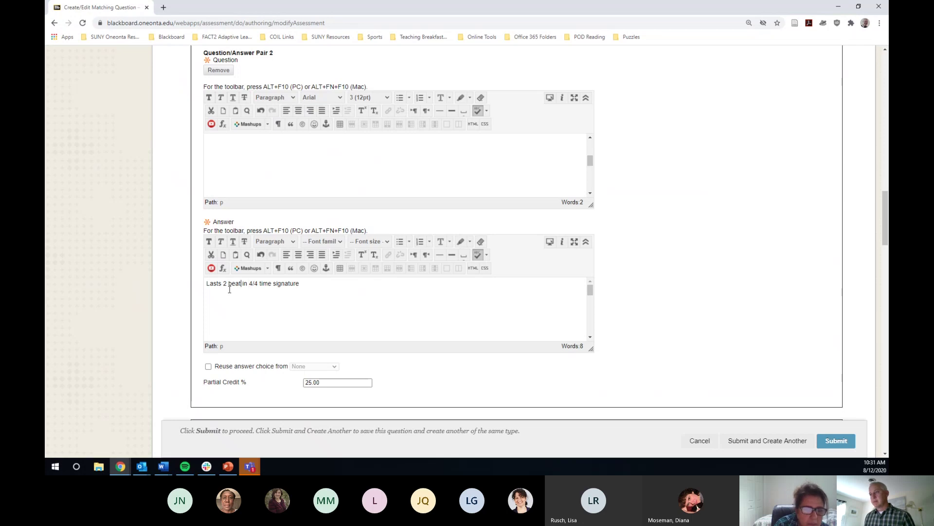
type("s")
Enter "Whole Note" as the question of Question/Answer Pair 3.
scroll(231, 287, "down", 3)
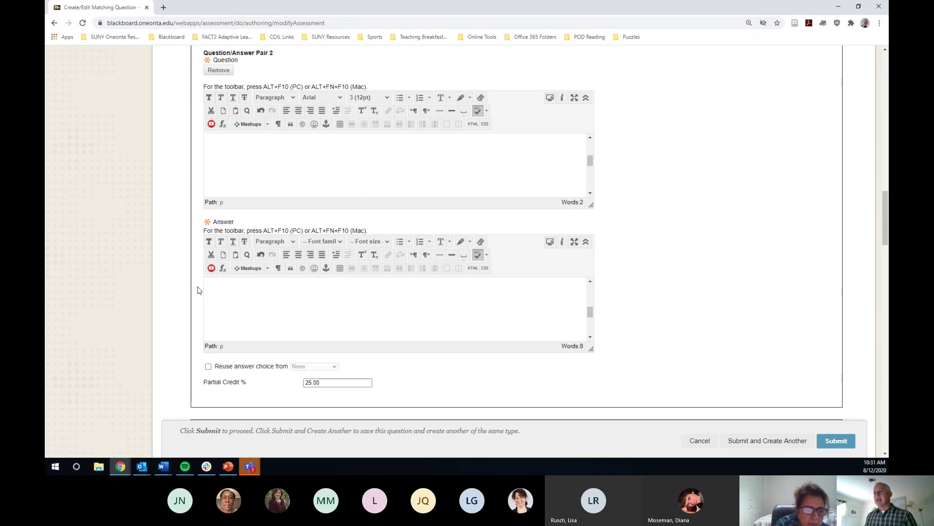
scroll(197, 290, "down", 5)
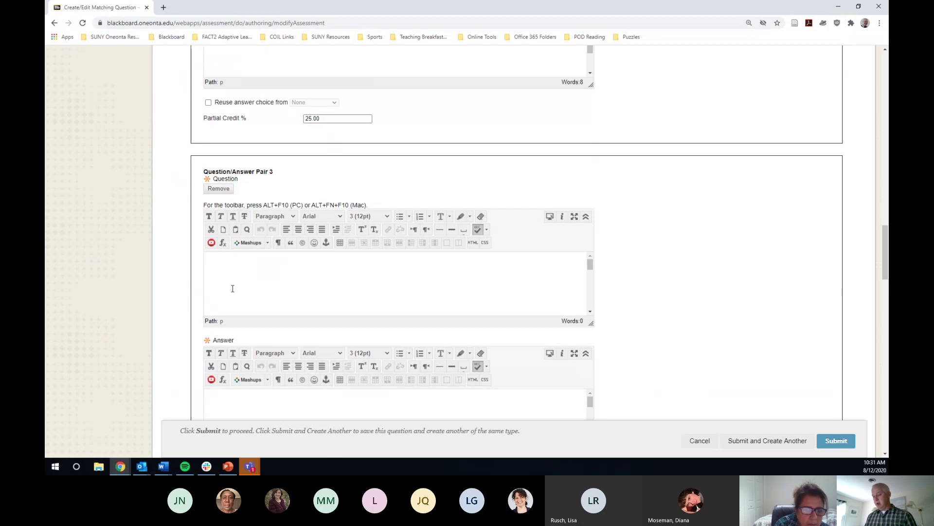
left_click(233, 289)
type("WH")
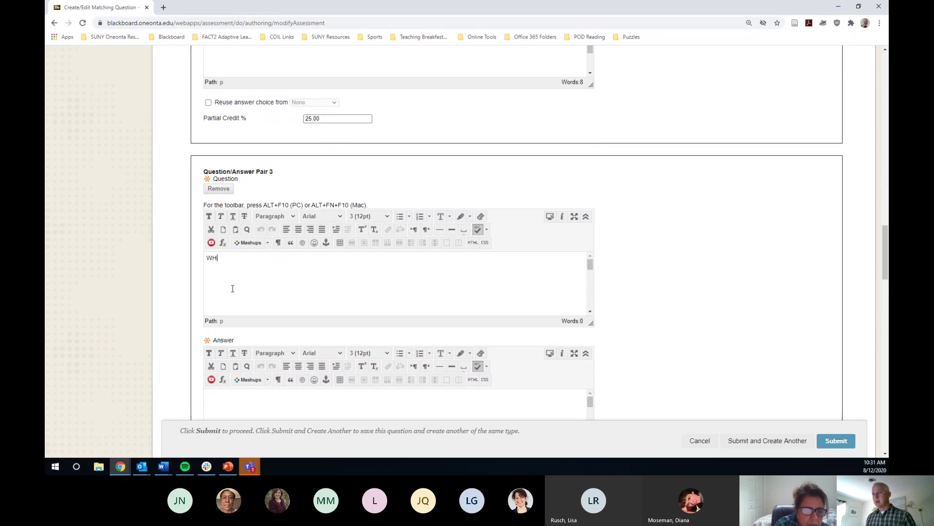
type("ole NOtes")
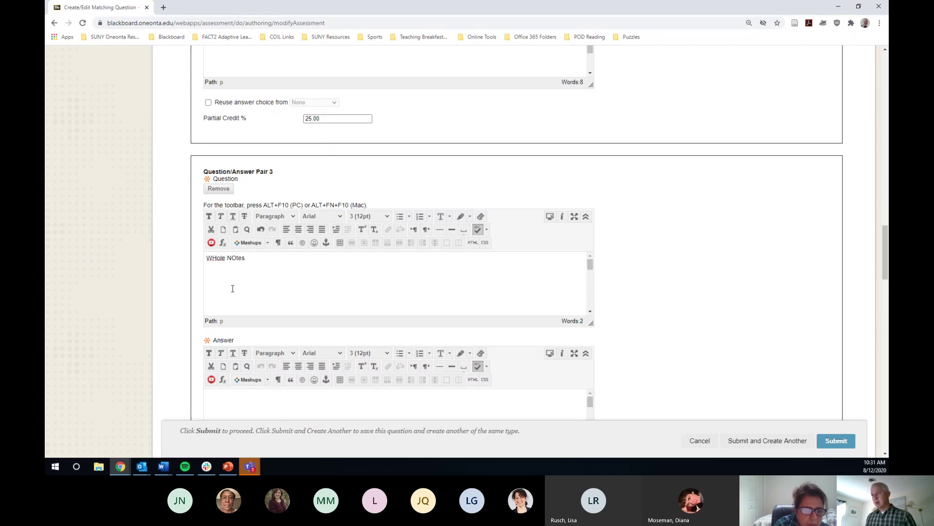
key("BackSpace")
key("Left")
key("Left")
key("Left")
key("Left")
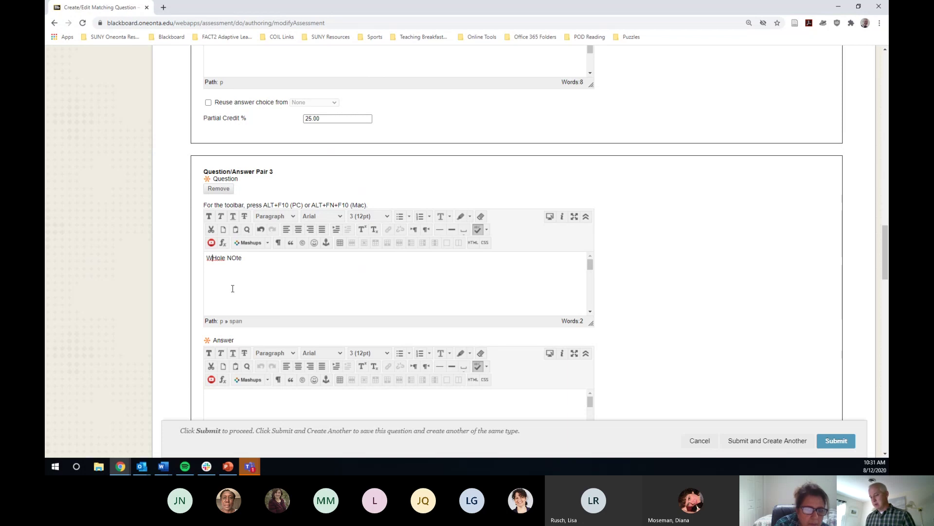
key("Delete")
type("h")
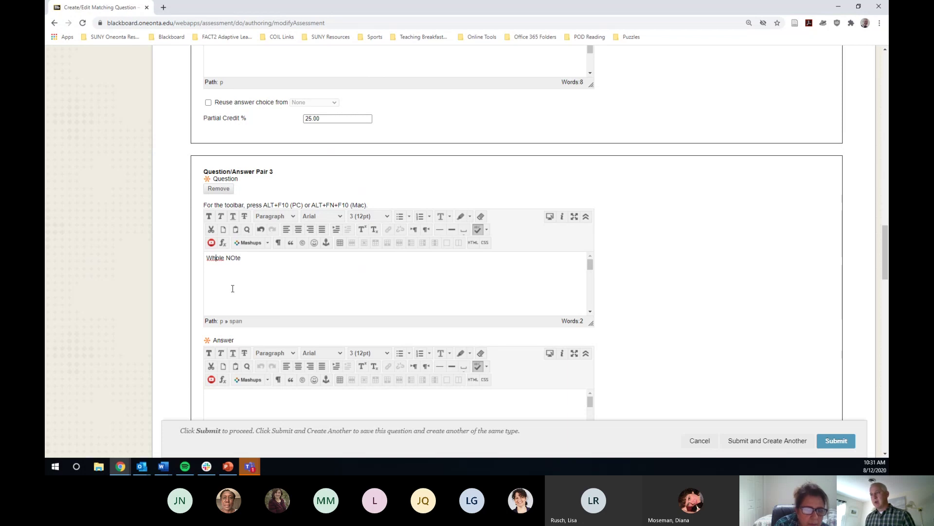
left_click(236, 258)
key("BackSpace")
type("o")
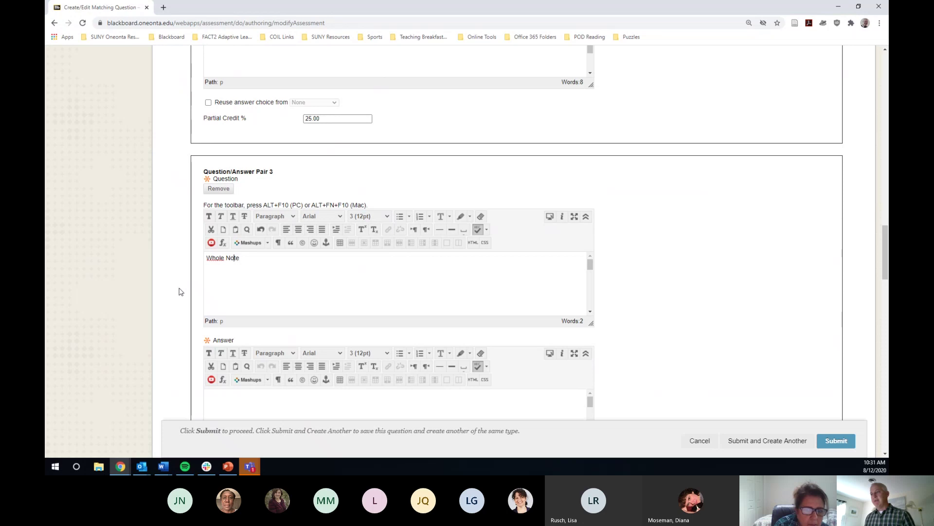
Paste the copied text as the answer of Question/Answer Pair 3 and edit it to read "Lasts 4 beats in 4/4 time signature".
scroll(209, 312, "down", 2)
left_click(238, 307)
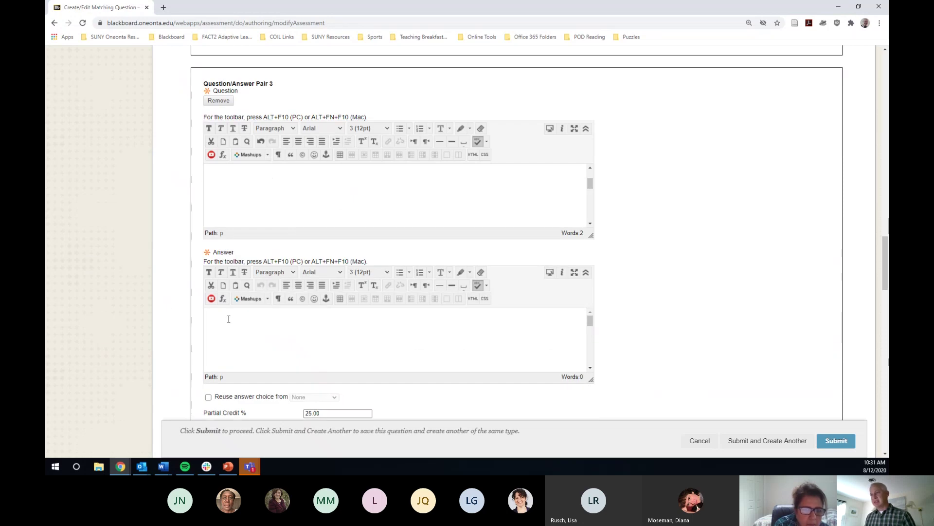
type("Lasts 1 beat in 4/4 time signature")
double_click(226, 314)
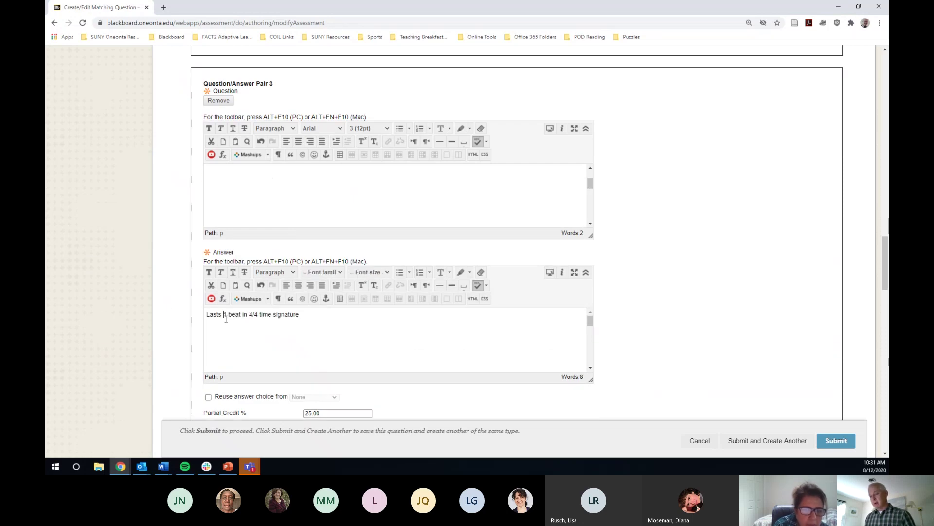
type("4")
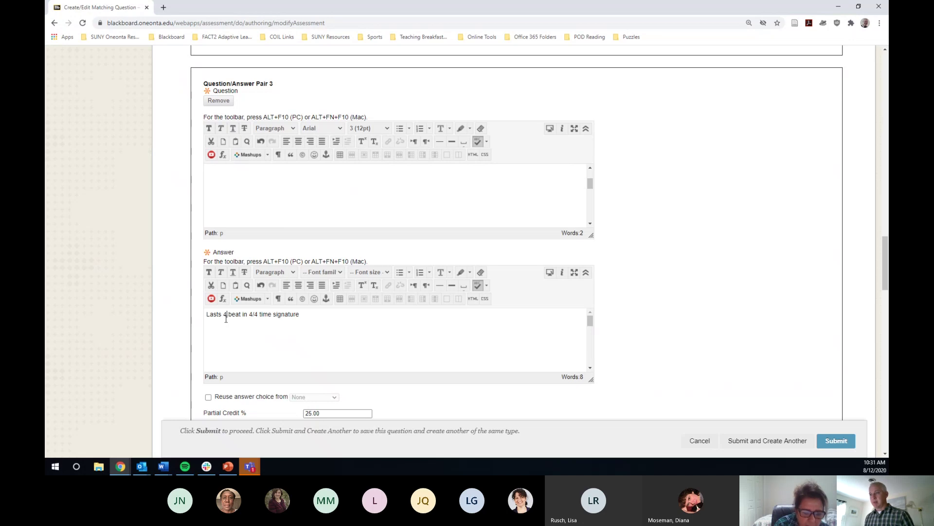
key("ctrl+Right")
key("ctrl+Right")
key("ctrl+Right")
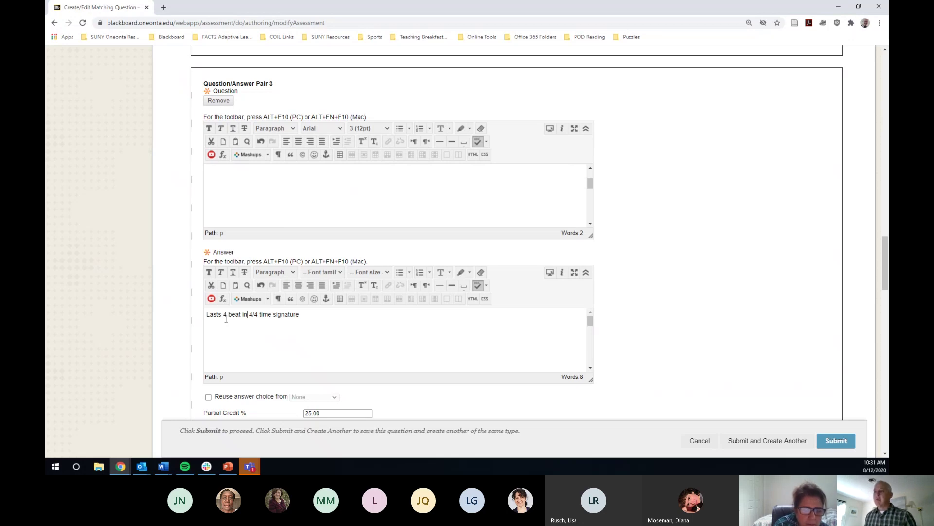
key("ctrl+Left")
key("Left")
type("s")
Enter "Half NOte" as the question of Question/Answer Pair 4 and paste the copied answer text between its two words.
scroll(198, 338, "down", 5)
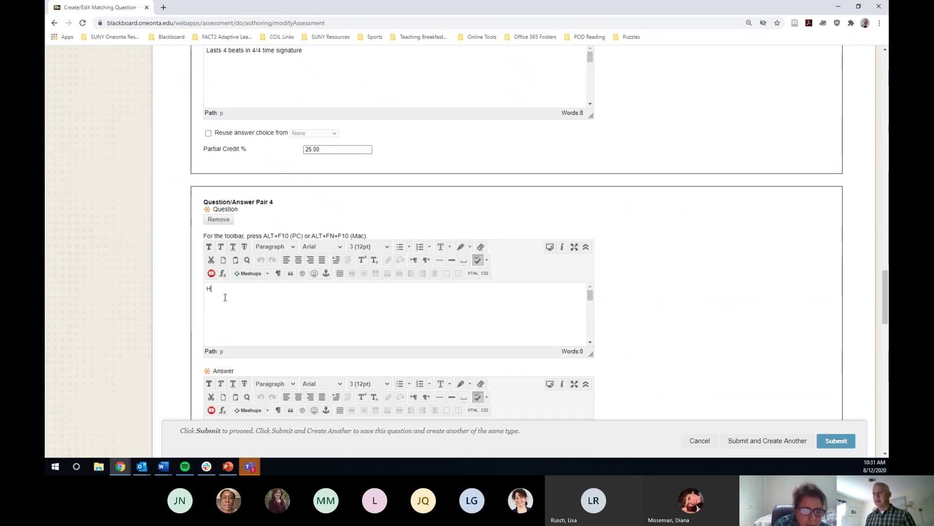
type("alf")
scroll(225, 297, "down", 3)
type("NOte")
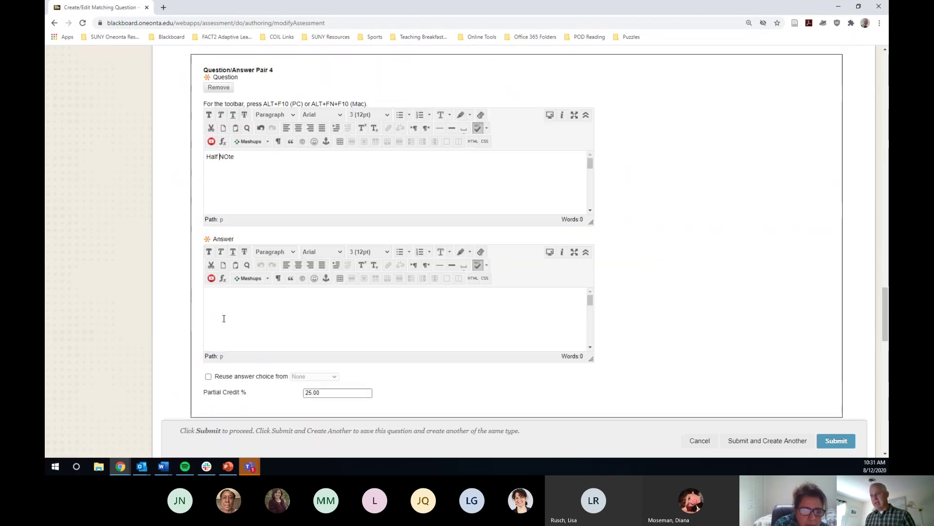
type("Lasts 1 beat in 4/4 time signature")
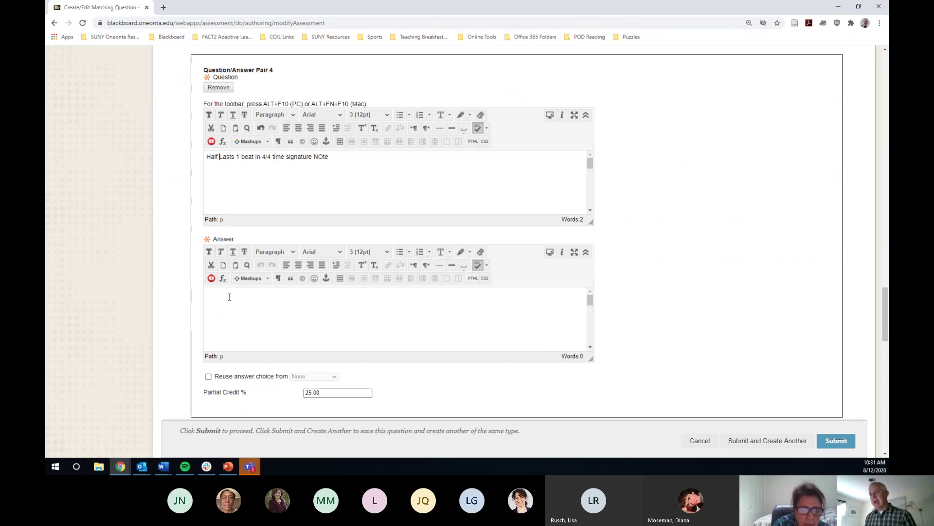
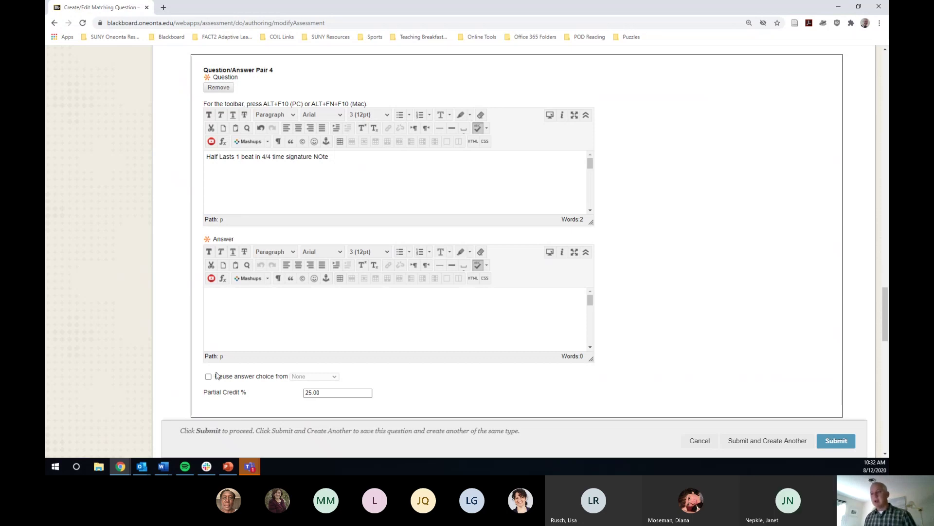
left_click(209, 376)
left_click(311, 376)
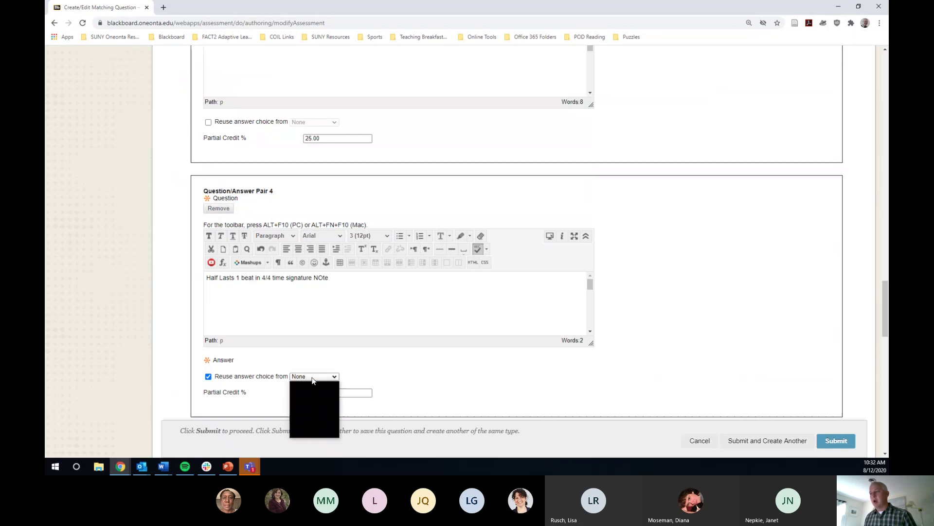
left_click(300, 390)
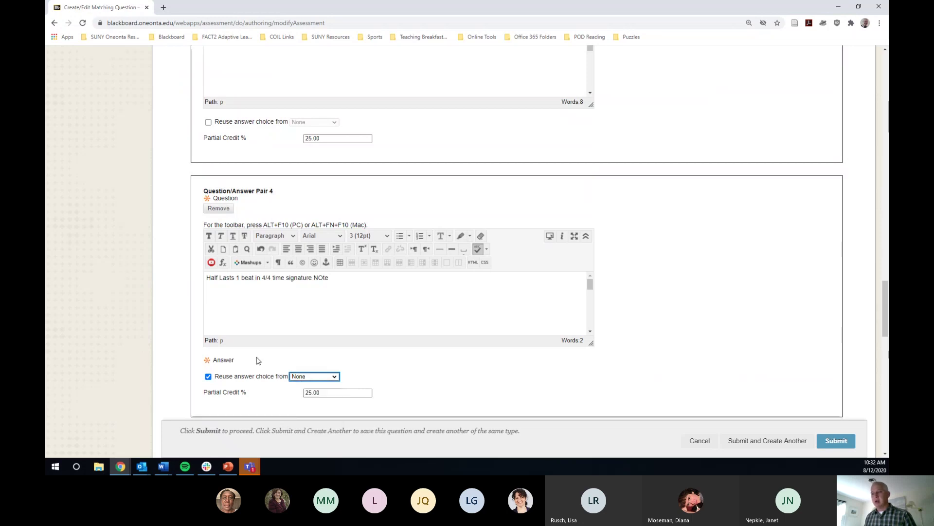
left_click(209, 376)
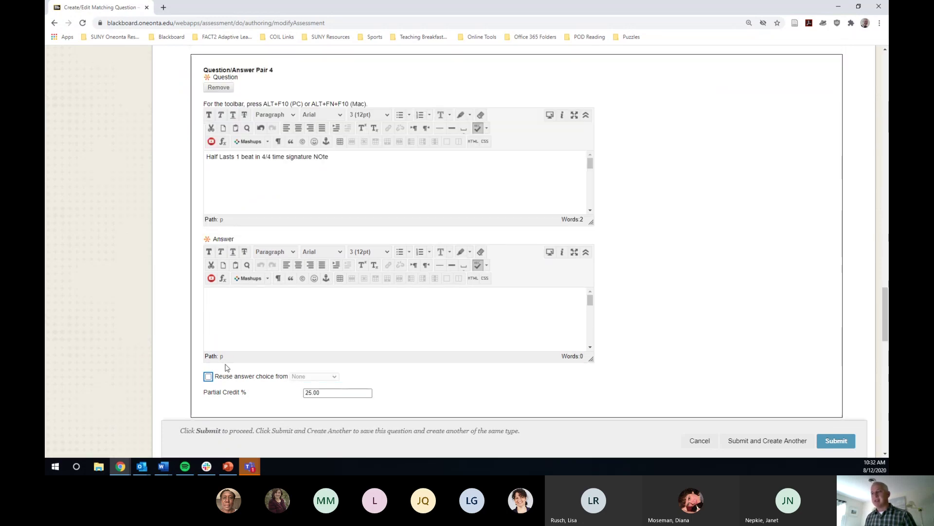
Paste the copied text as the answer of Question/Answer Pair 4 and replace its "1" with "half of a".
left_click(242, 315)
type("Lasts 1 beat in 4/4 time signature")
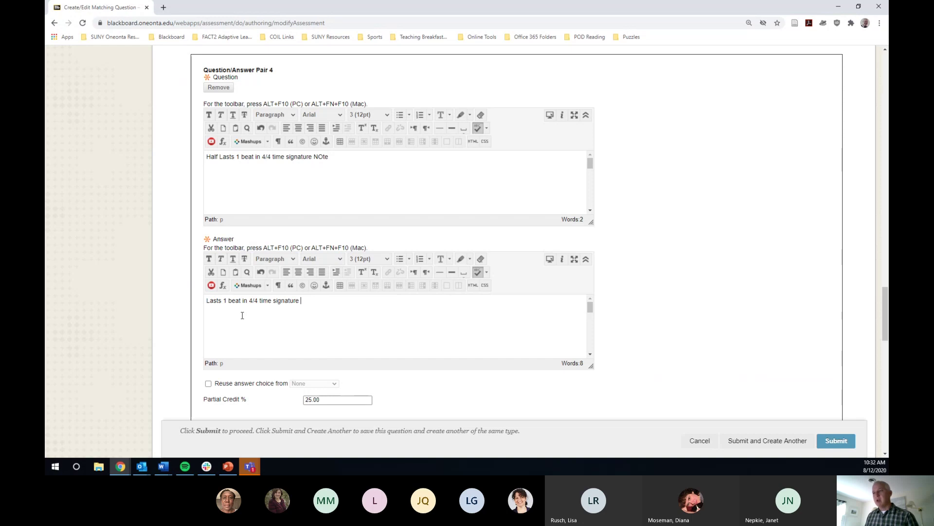
left_click(227, 303)
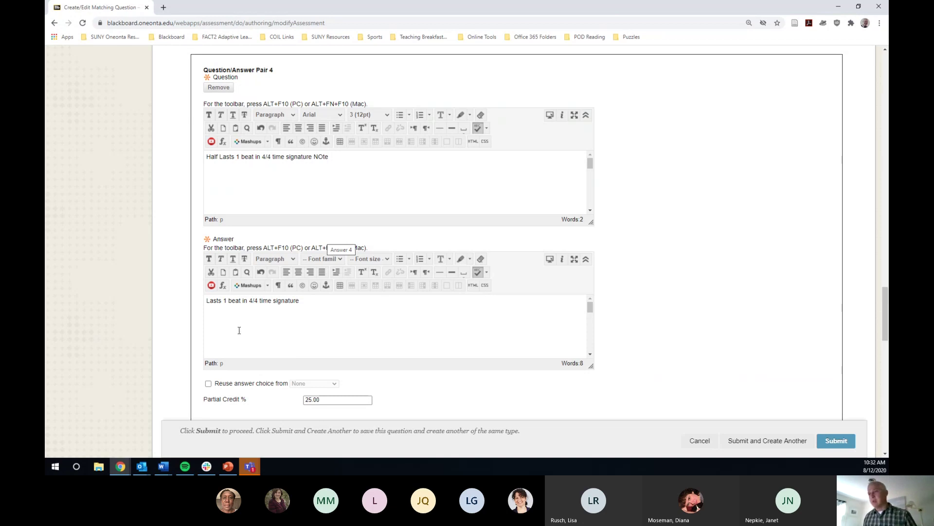
key("Delete")
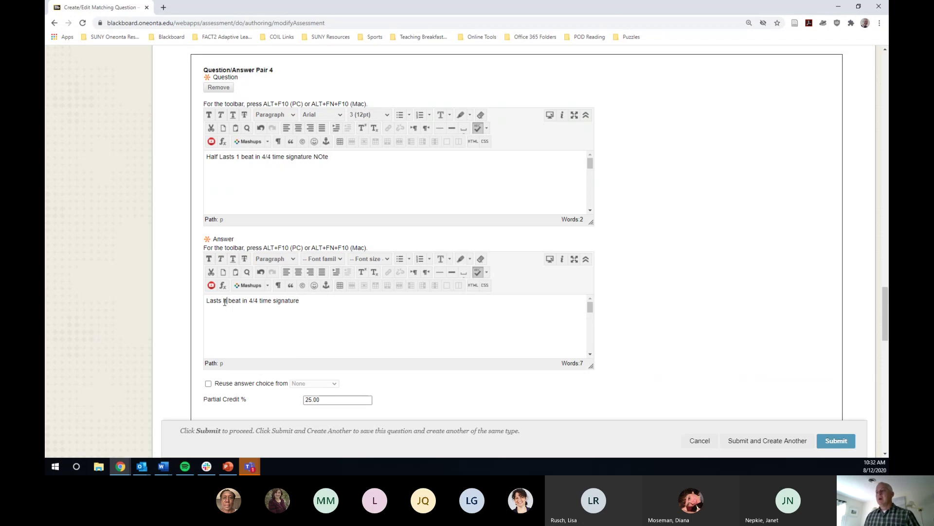
type("half of a")
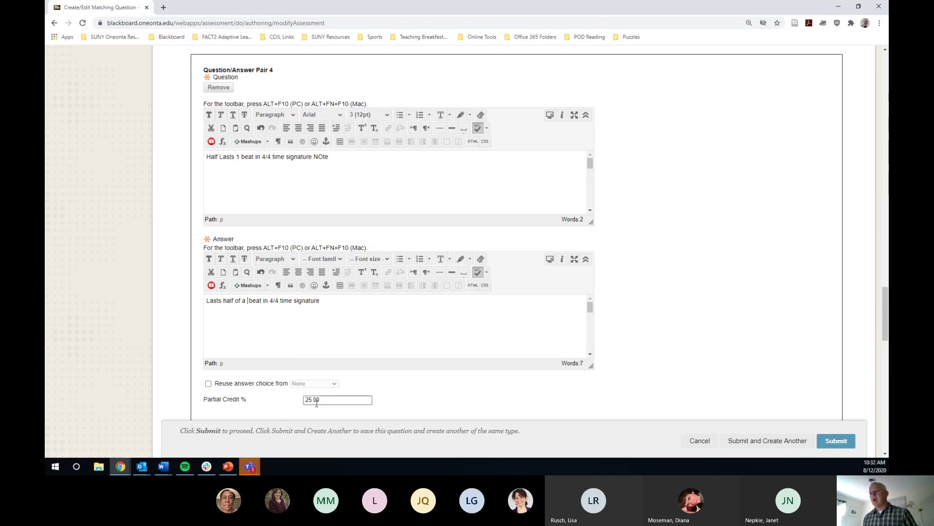
left_click(319, 402)
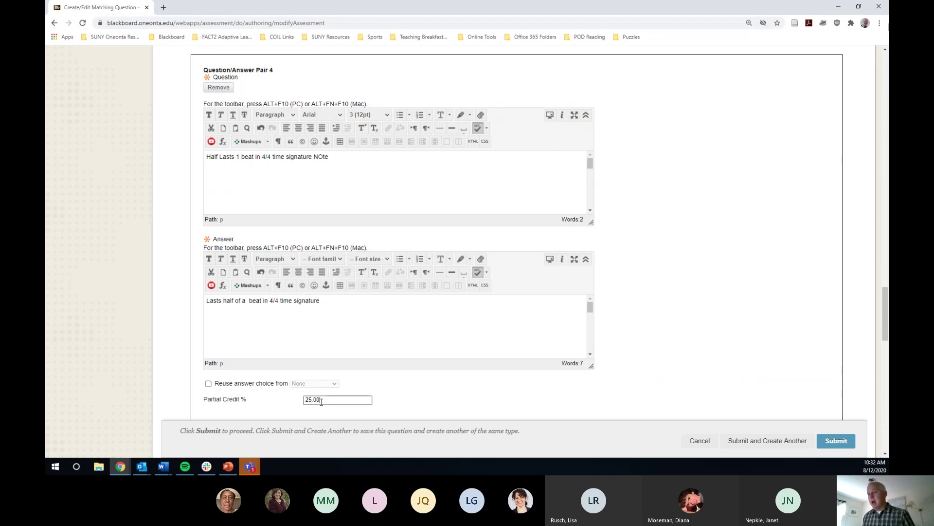
Set the order of the matching question's answers to Randomly.
scroll(642, 348, "up", 3)
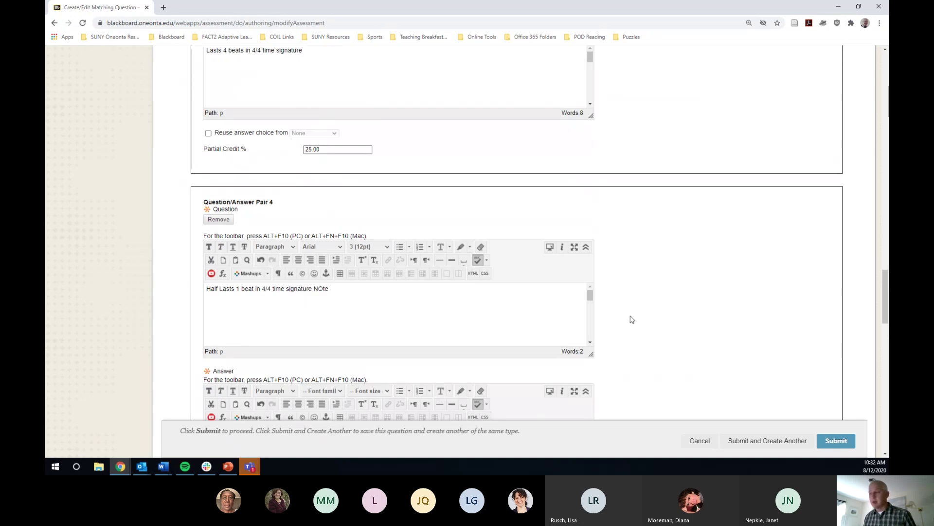
scroll(633, 320, "down", 7)
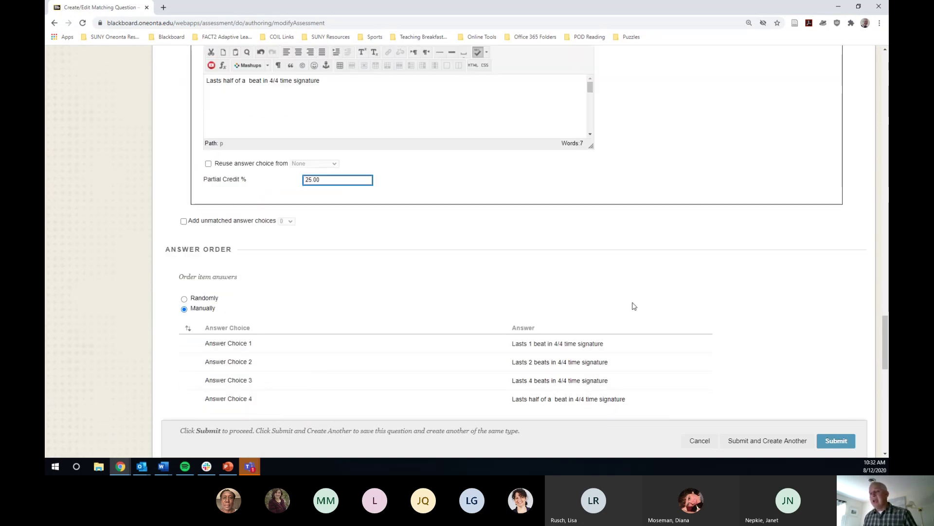
scroll(355, 267, "down", 1)
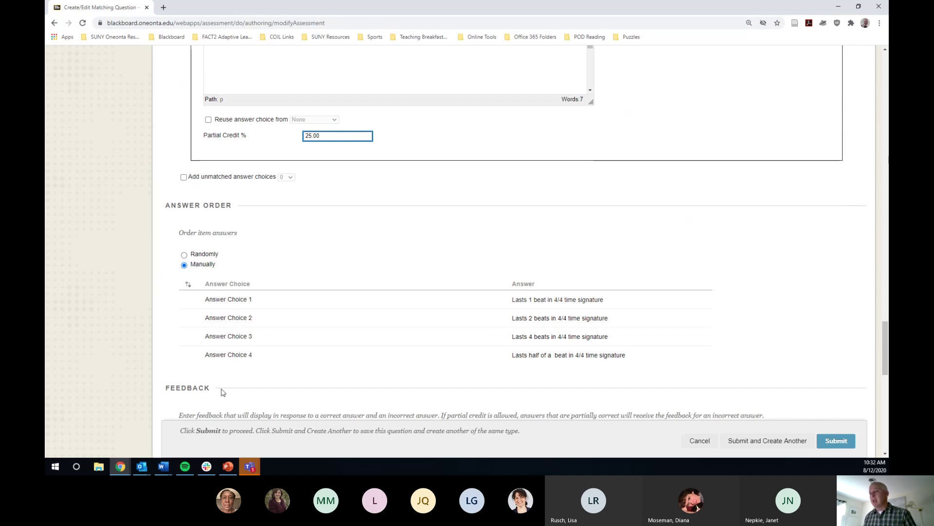
left_click(186, 259)
left_click(184, 256)
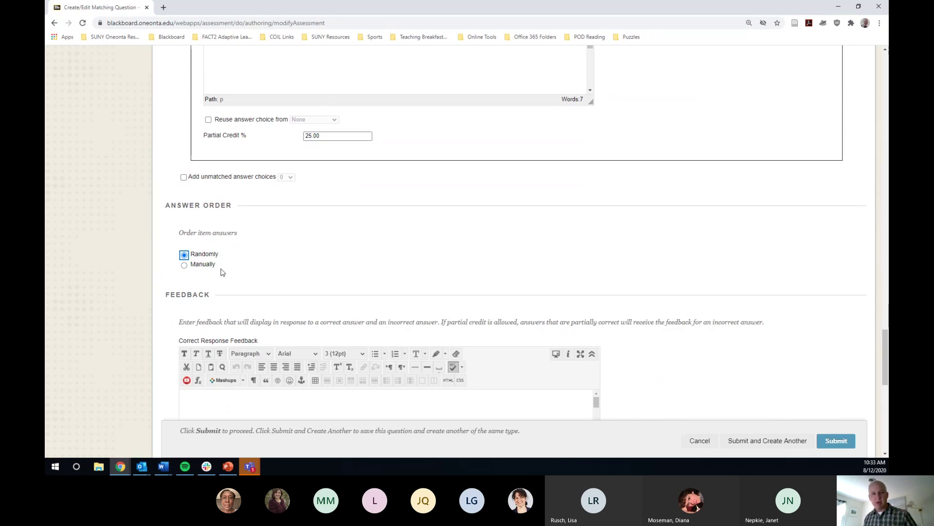
Set the answer order to Manually and move Answer Choice 2 above Answer Choice 1.
left_click(185, 265)
left_click_drag(189, 321, 196, 302)
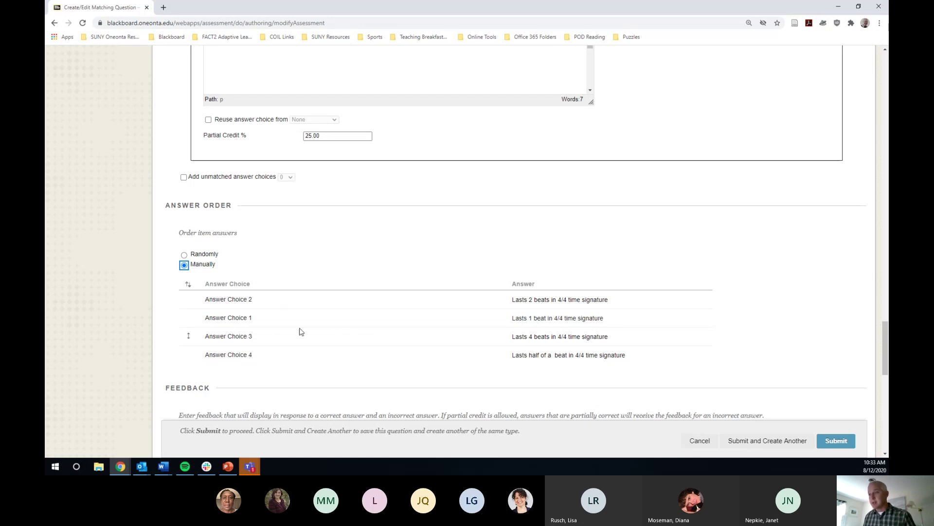
Submit the matching question without feedback, categories or instructor notes.
scroll(792, 326, "down", 2)
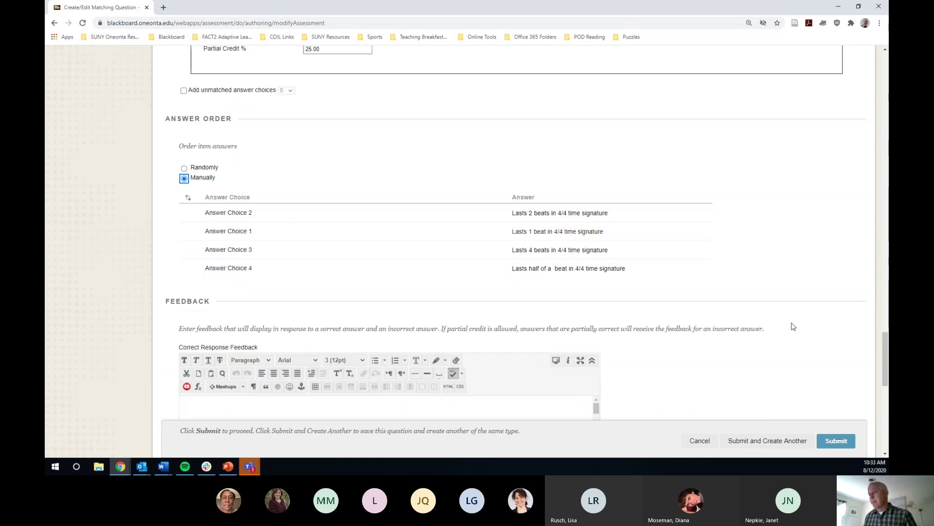
scroll(792, 326, "down", 7)
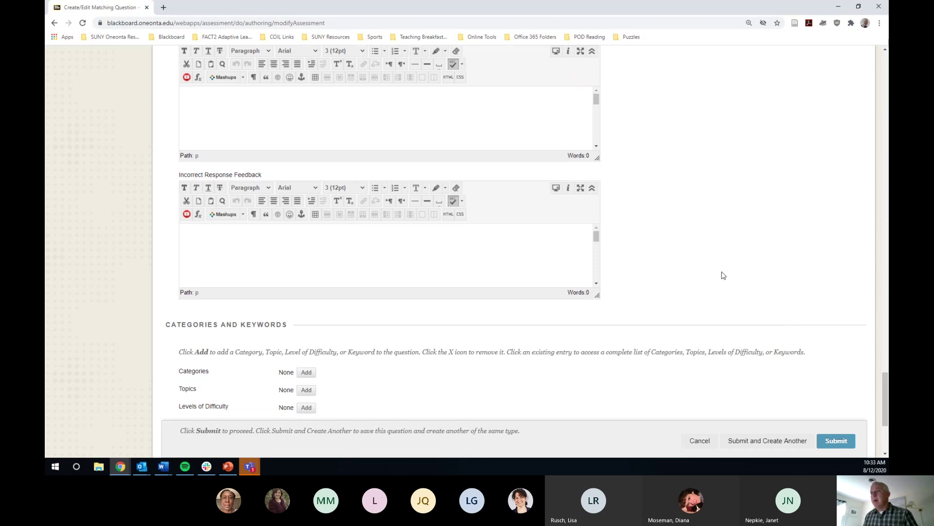
scroll(724, 276, "up", 1)
scroll(590, 265, "down", 5)
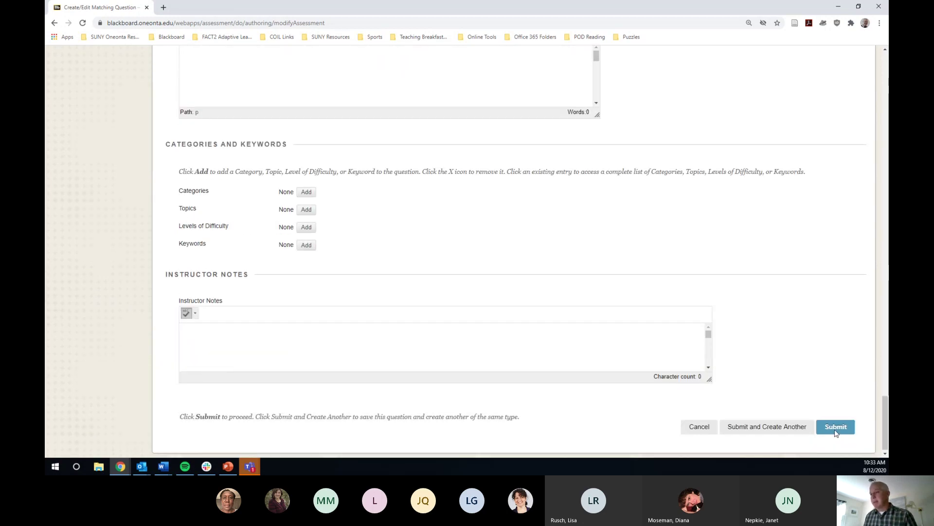
left_click(836, 428)
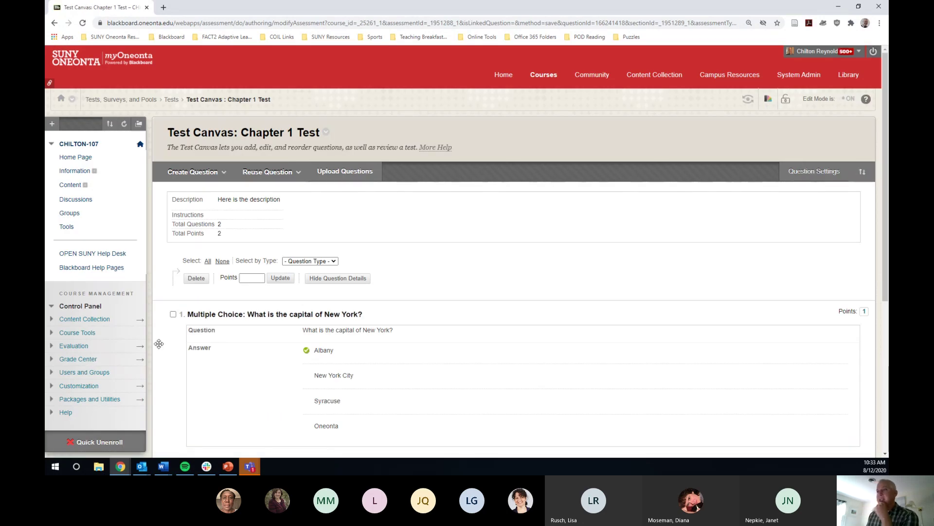
Set the point value of the matching question to 4 and submit it.
scroll(465, 260, "down", 2)
scroll(466, 261, "down", 4)
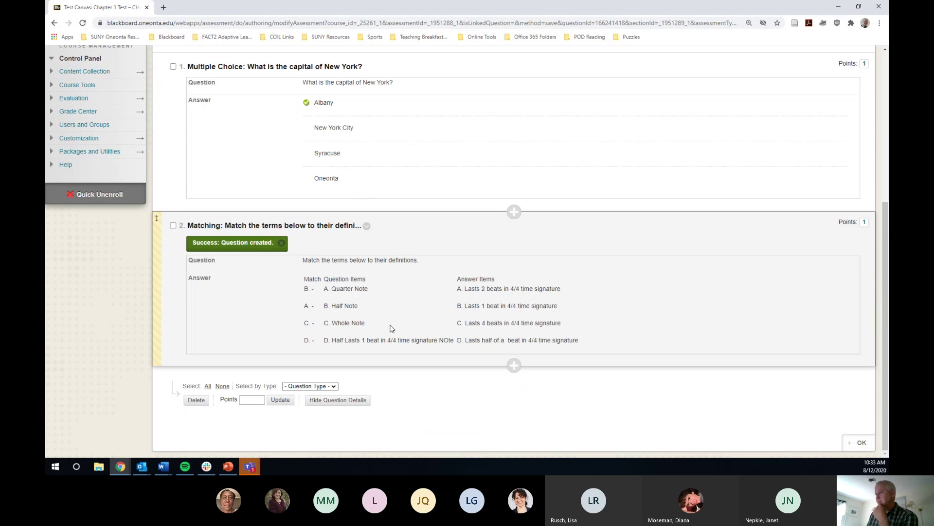
left_click(864, 222)
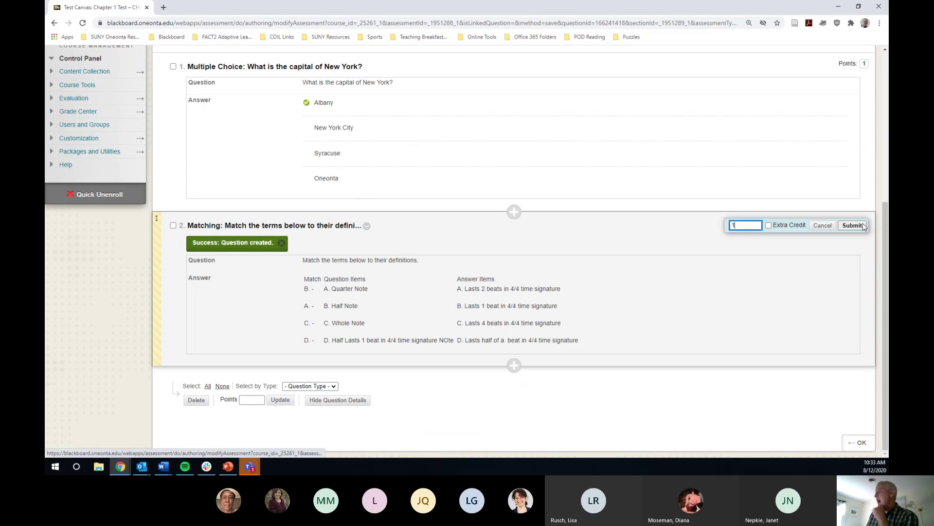
double_click(734, 225)
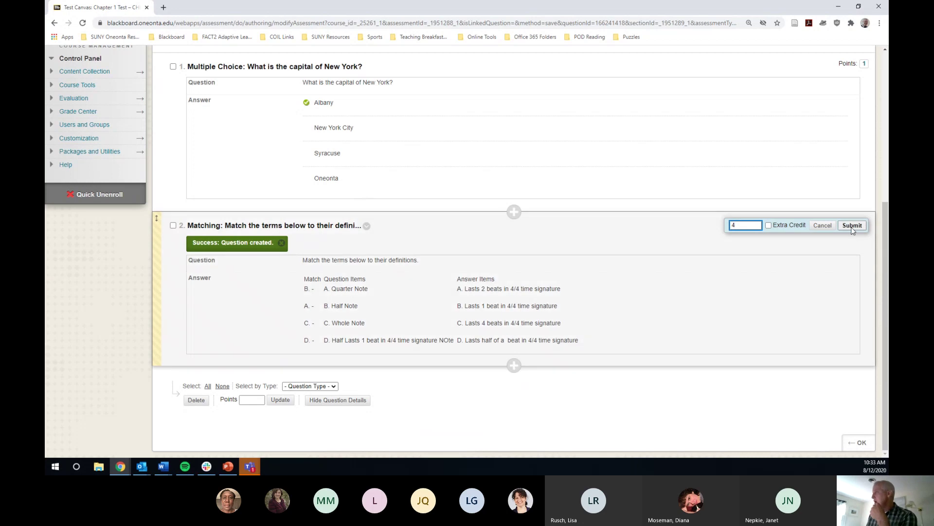
left_click(852, 225)
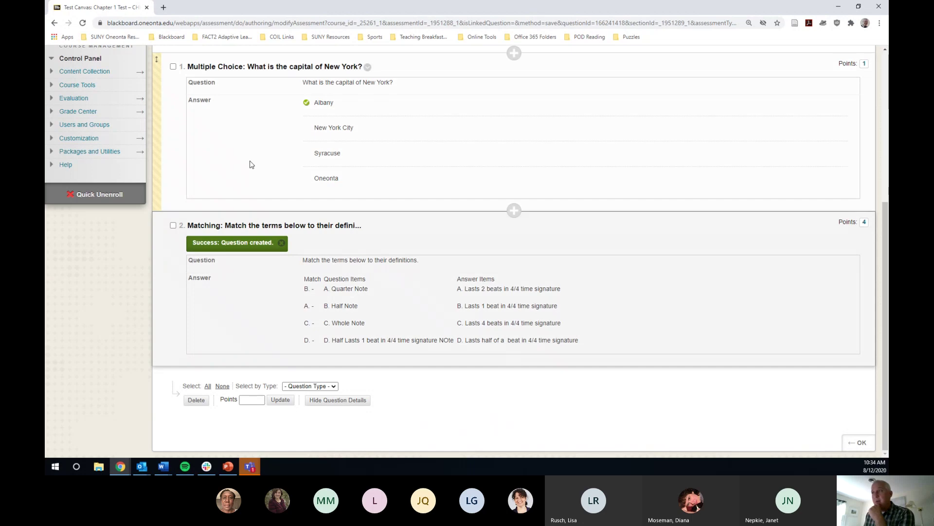
Review the question types that can be created and close the Chapter 1 Test canvas, returning to the Tests list.
scroll(248, 162, "up", 1)
scroll(246, 160, "up", 2)
left_click(195, 100)
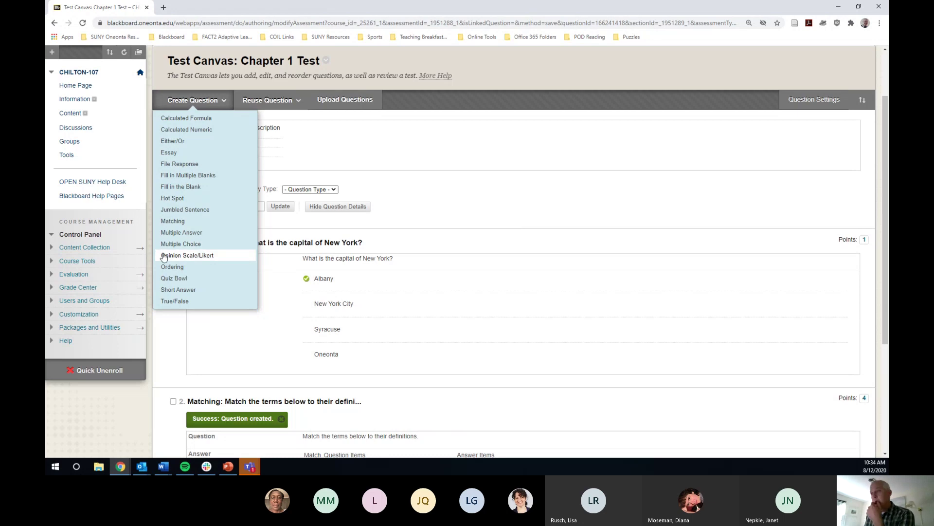
left_click(455, 205)
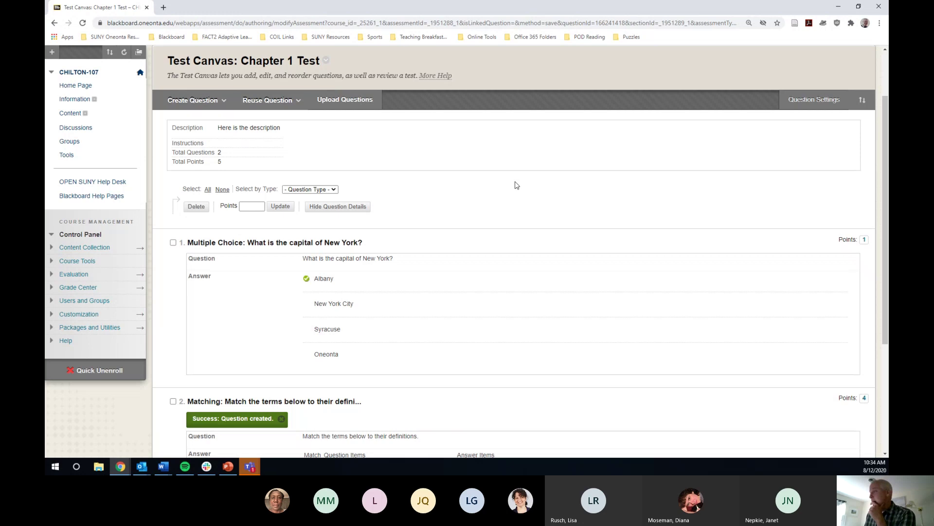
scroll(779, 236, "down", 4)
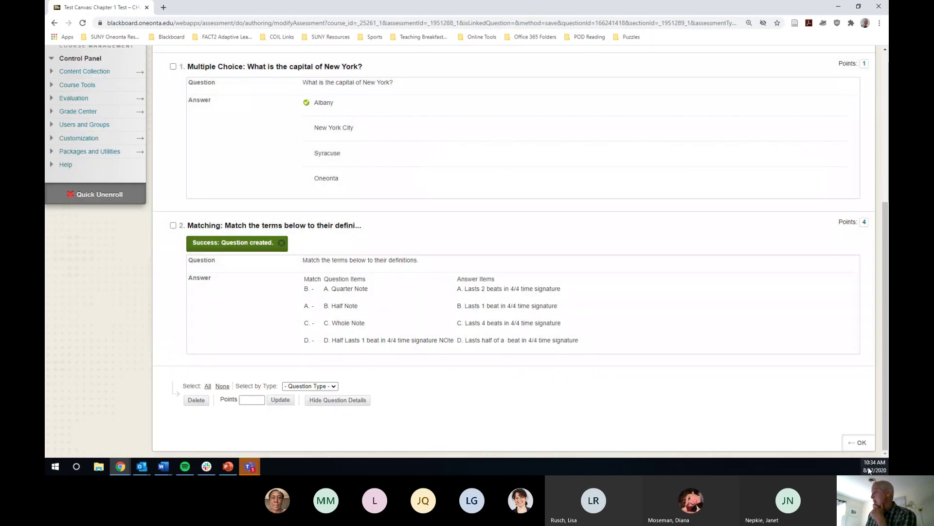
left_click(861, 443)
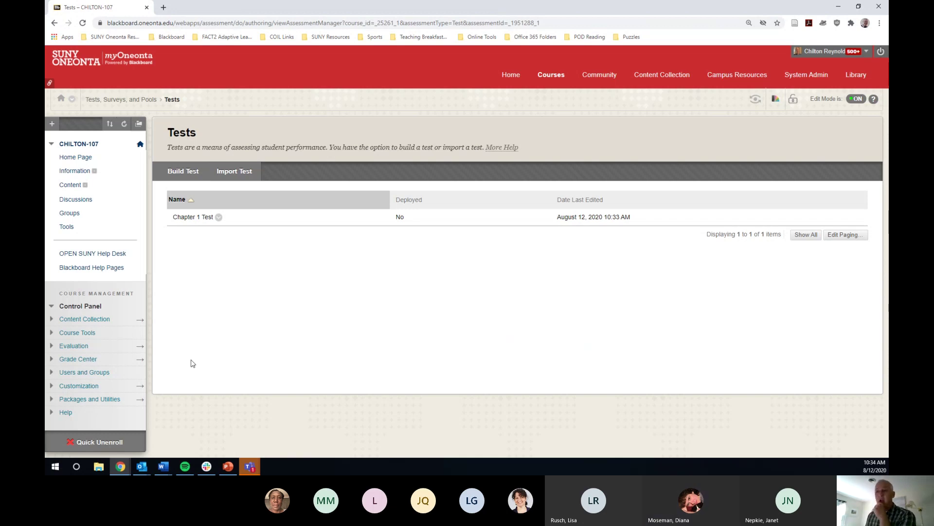
Reopen the list of tests by way of the course's Tests, Surveys, and Pools page.
left_click(72, 335)
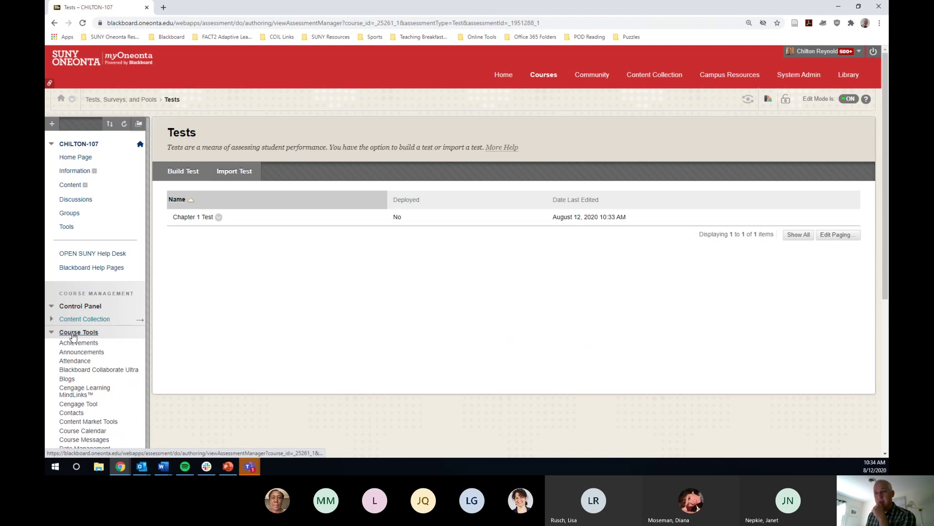
scroll(78, 405, "down", 4)
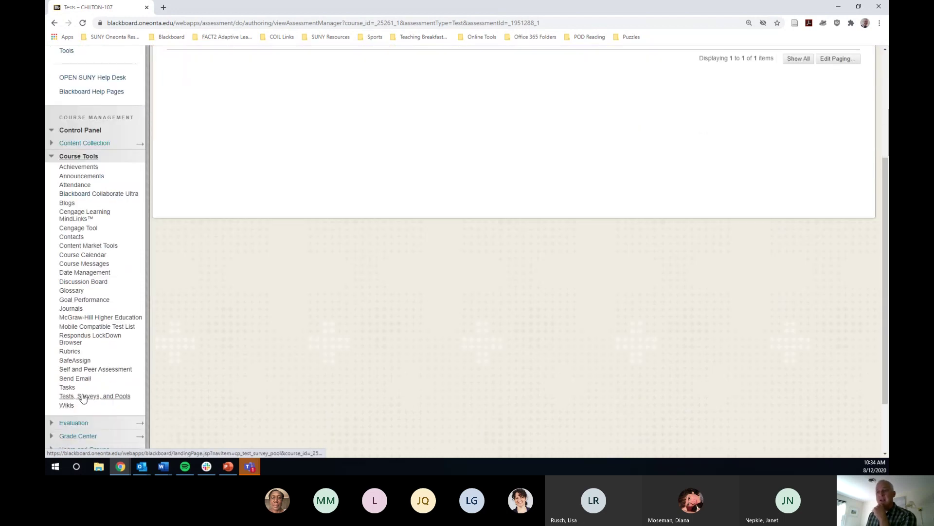
left_click(117, 396)
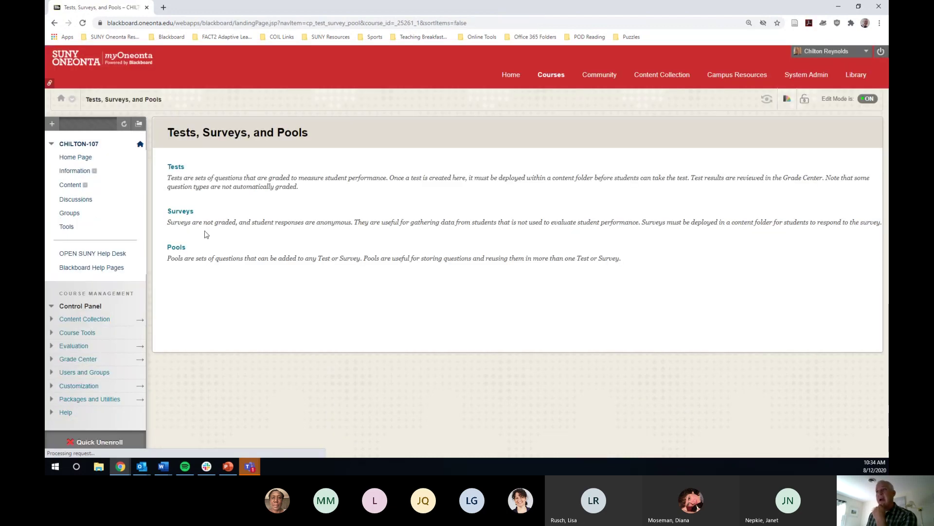
left_click(182, 168)
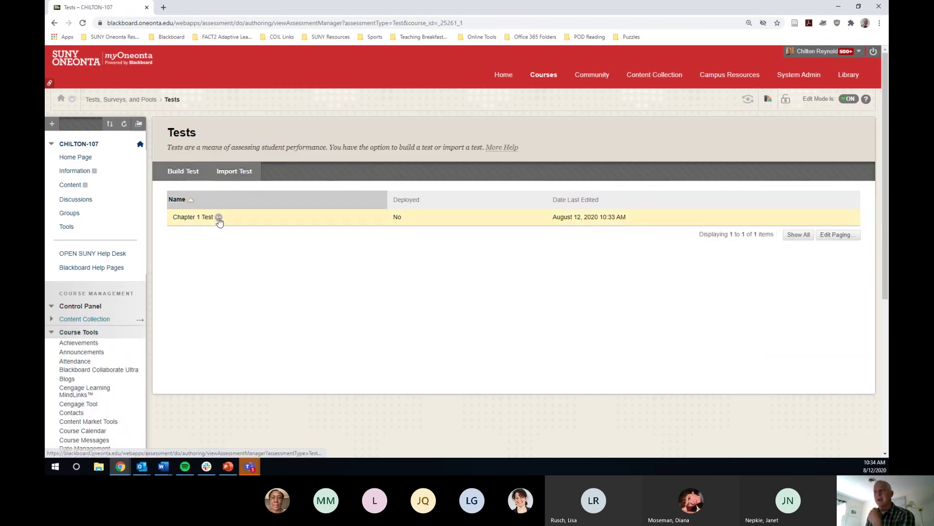
Review the actions available for Chapter 1 Test and check its deployment status.
left_click(219, 218)
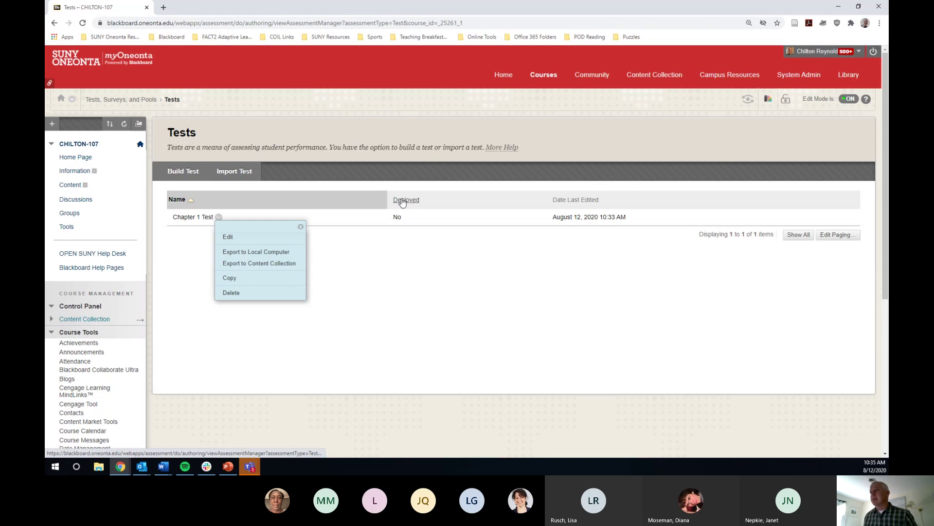
left_click_drag(392, 217, 412, 222)
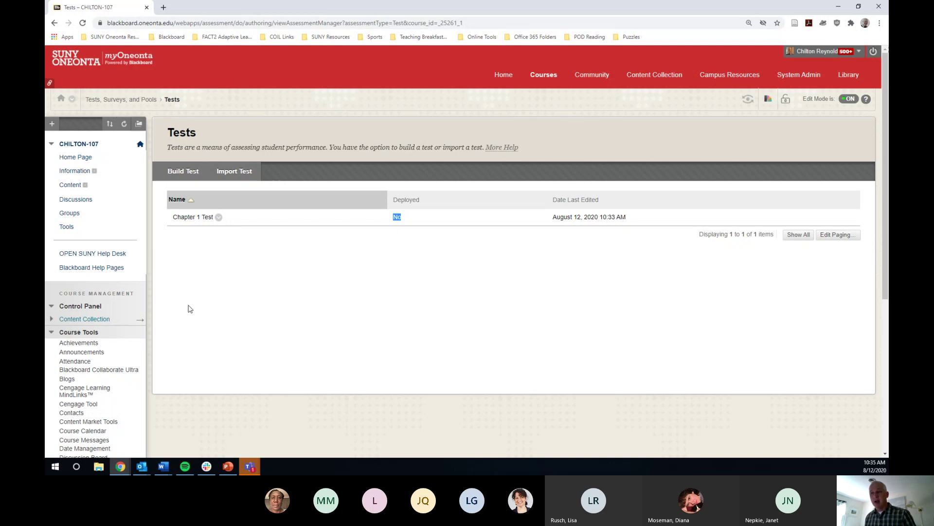
scroll(83, 341, "down", 4)
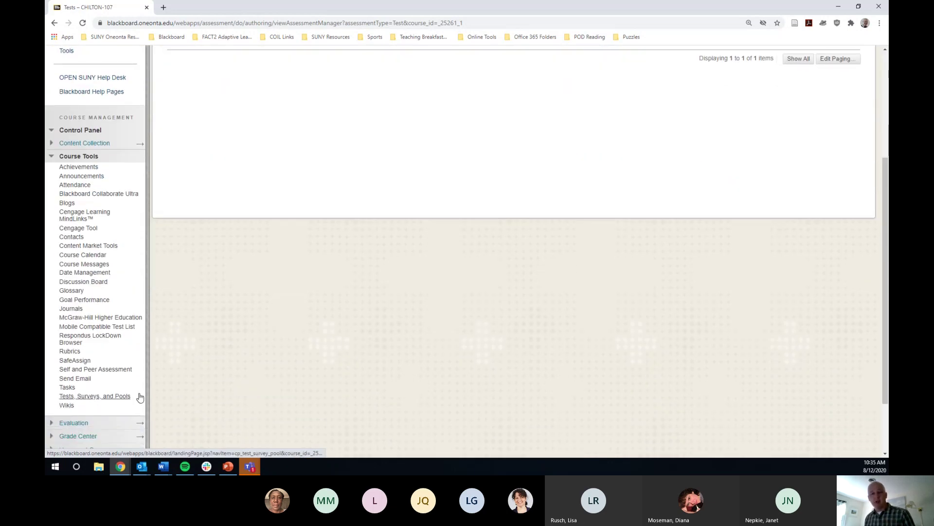
scroll(263, 296, "up", 4)
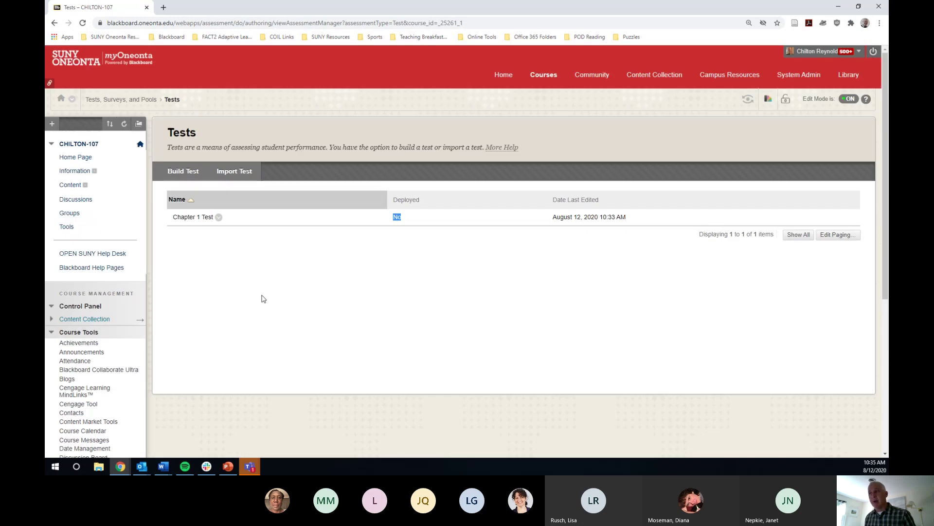
Start a test import and look over the exported quiz zip files in the Downloads folder in File Explorer.
left_click(237, 176)
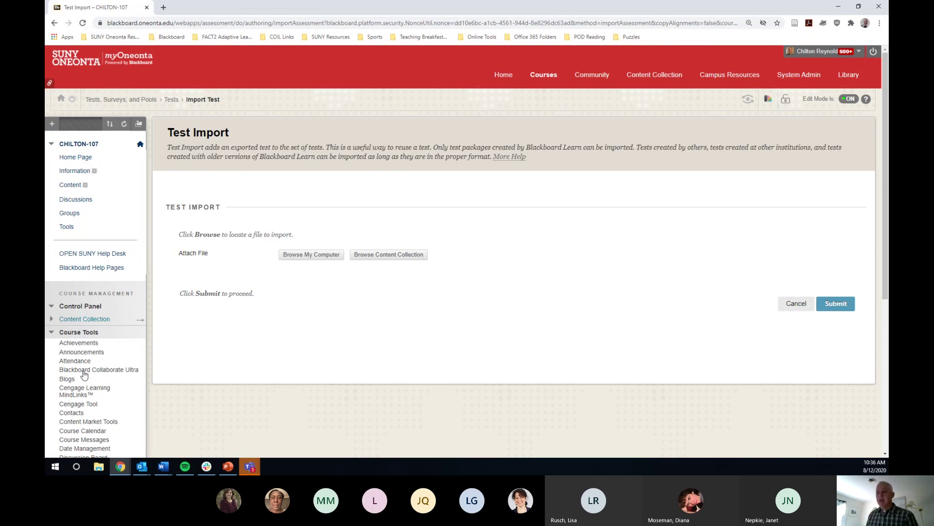
left_click(99, 468)
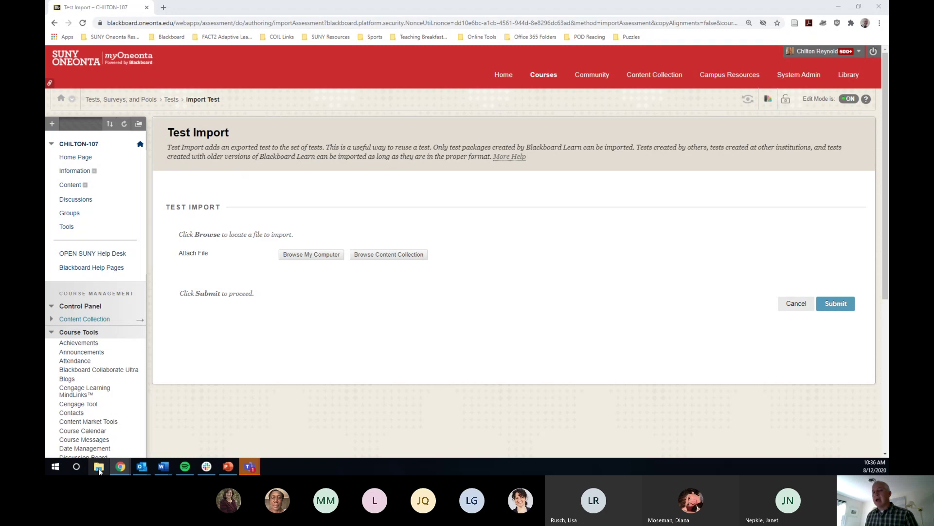
left_click(214, 166)
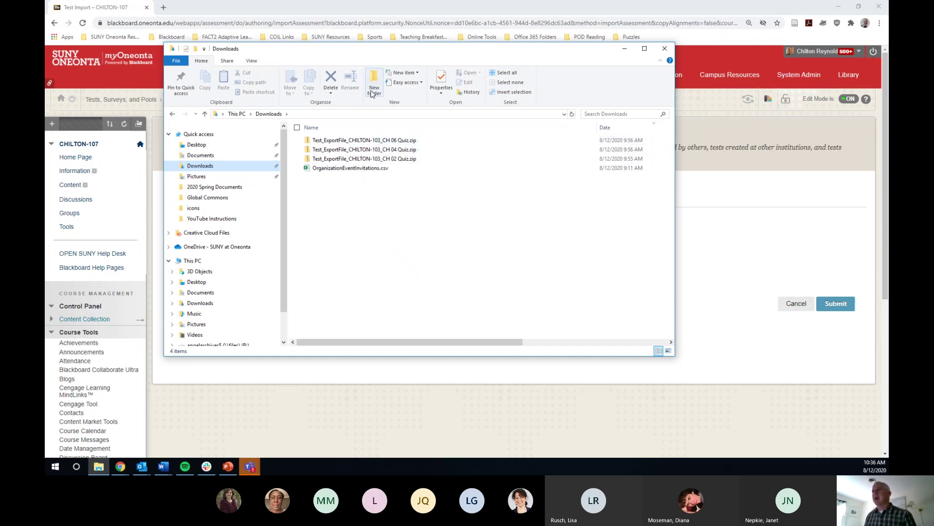
left_click(252, 62)
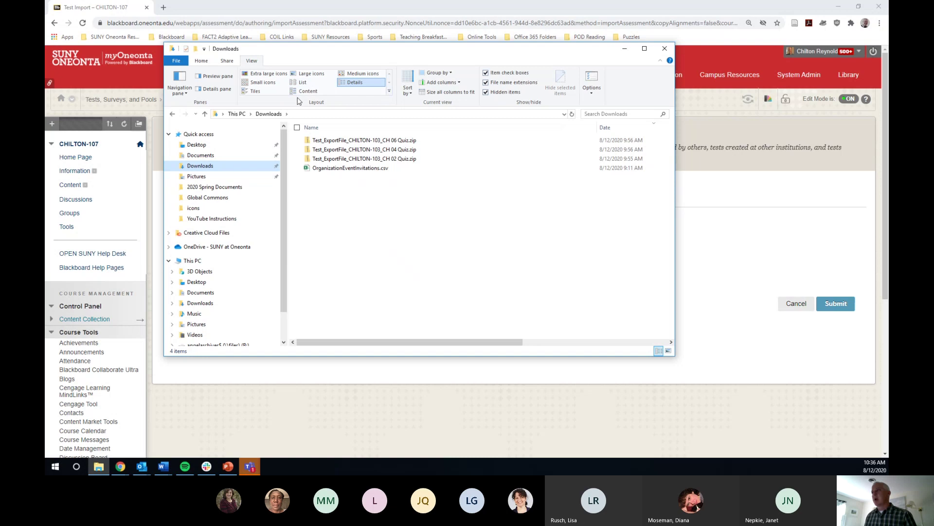
left_click(268, 73)
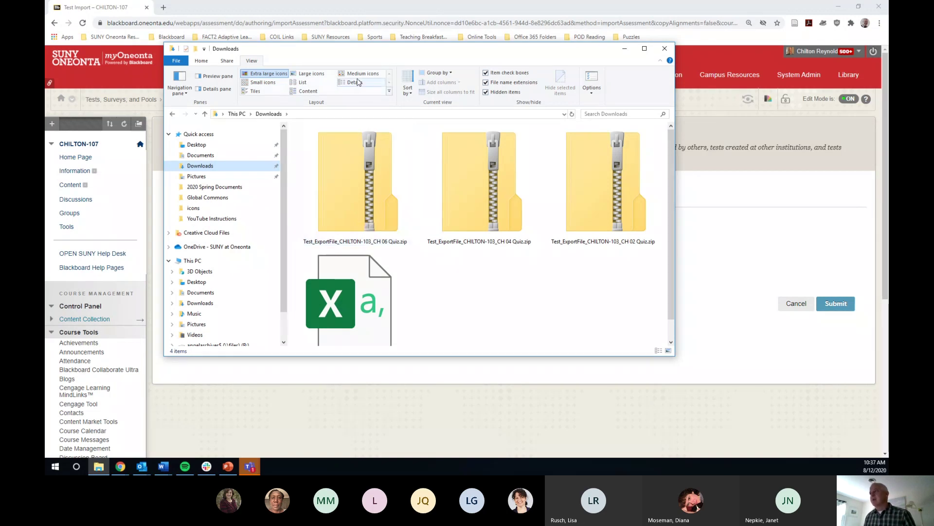
left_click(356, 82)
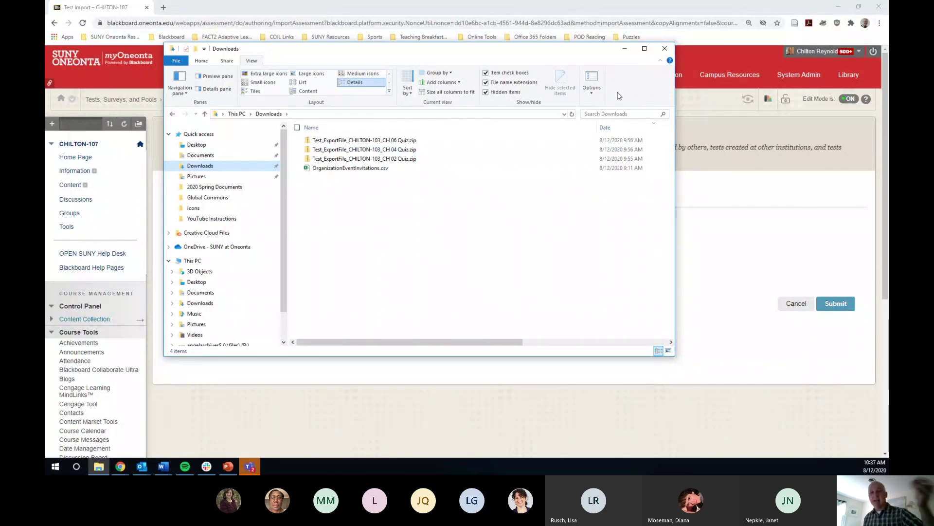
left_click(624, 48)
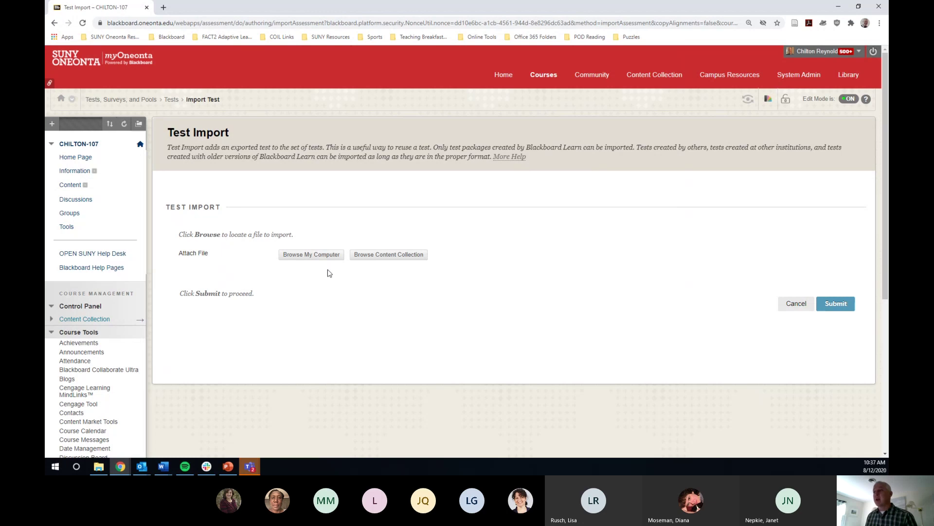
Import the test package Test_ExportFile_CHILTON-103_CH 02 Quiz.zip from Downloads and return to the Tests list.
left_click(318, 256)
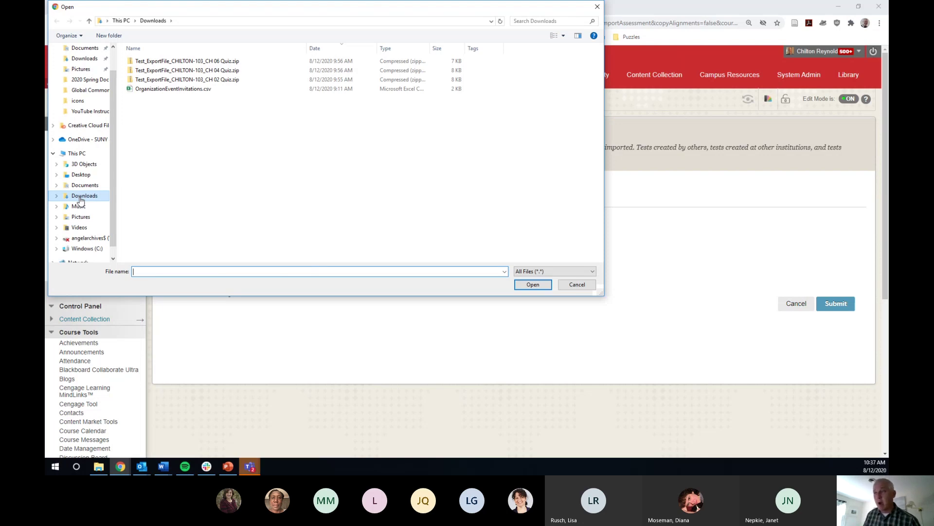
left_click(192, 81)
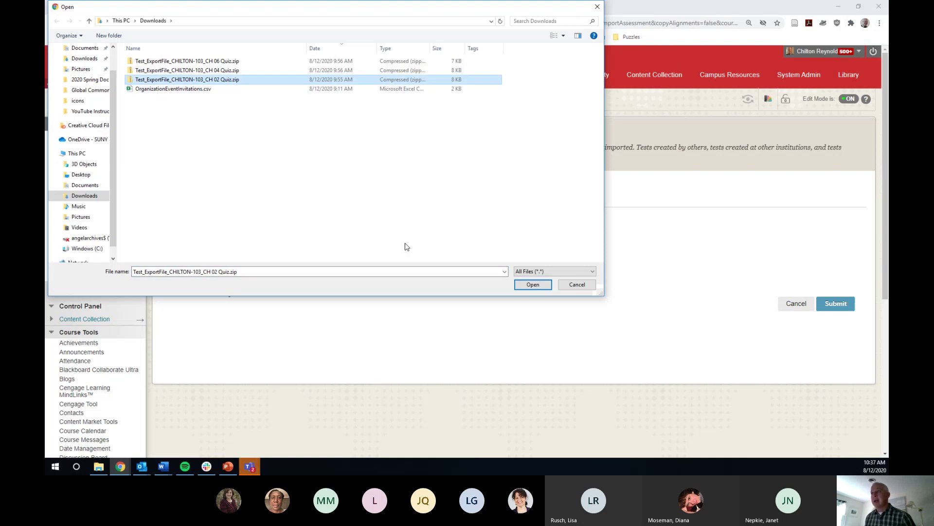
left_click(531, 286)
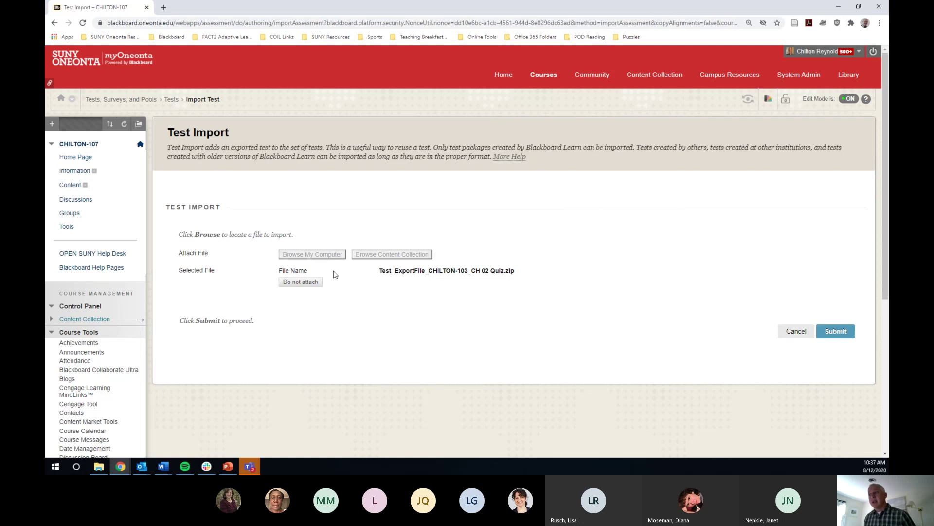
left_click(836, 331)
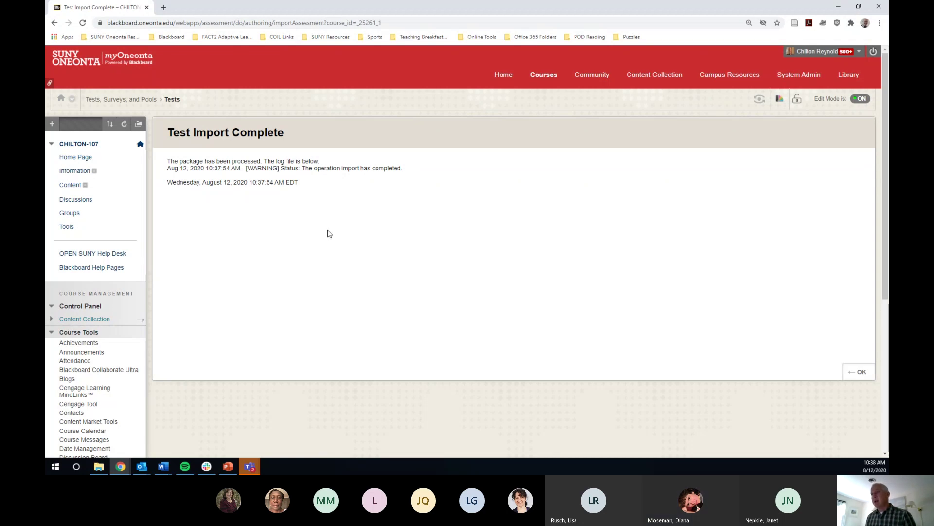
left_click(855, 376)
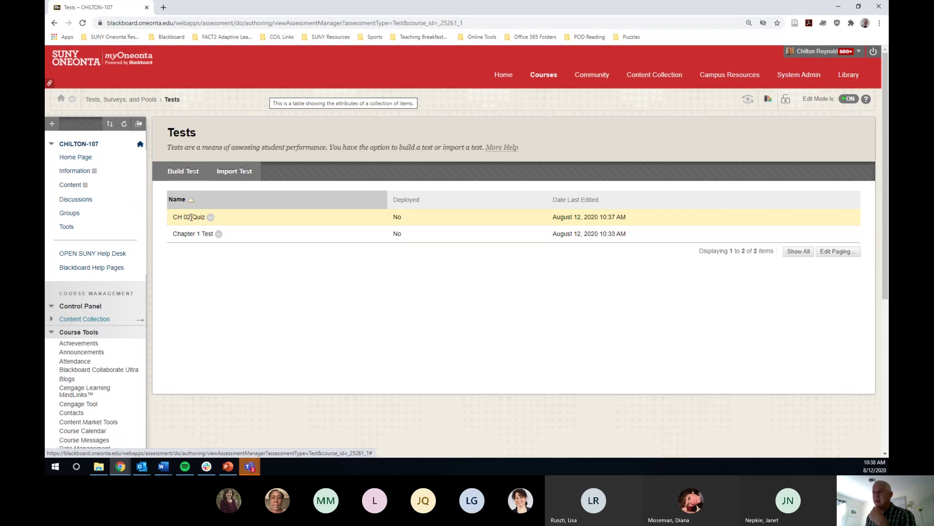
Import the test package Test_ExportFile_CHILTON-103_CH 04 Quiz.zip from Downloads and return to the Tests list.
left_click(243, 175)
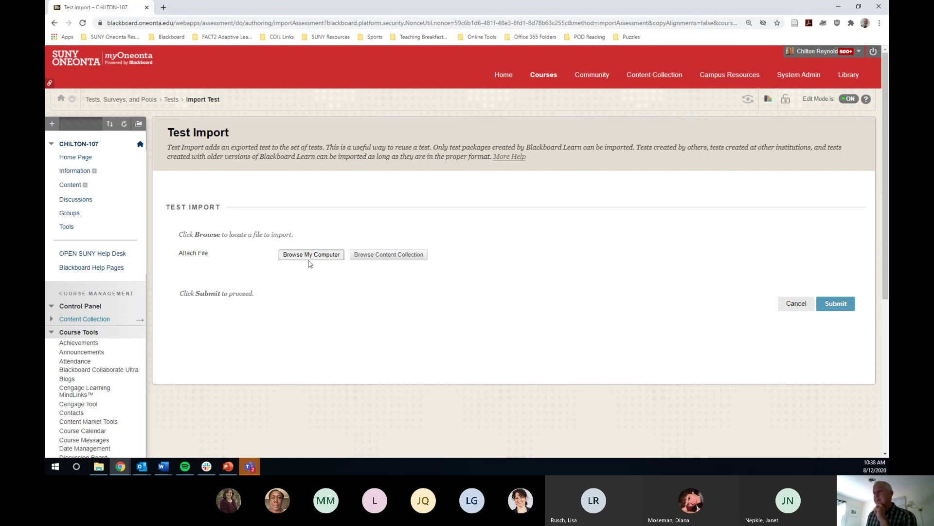
left_click(309, 259)
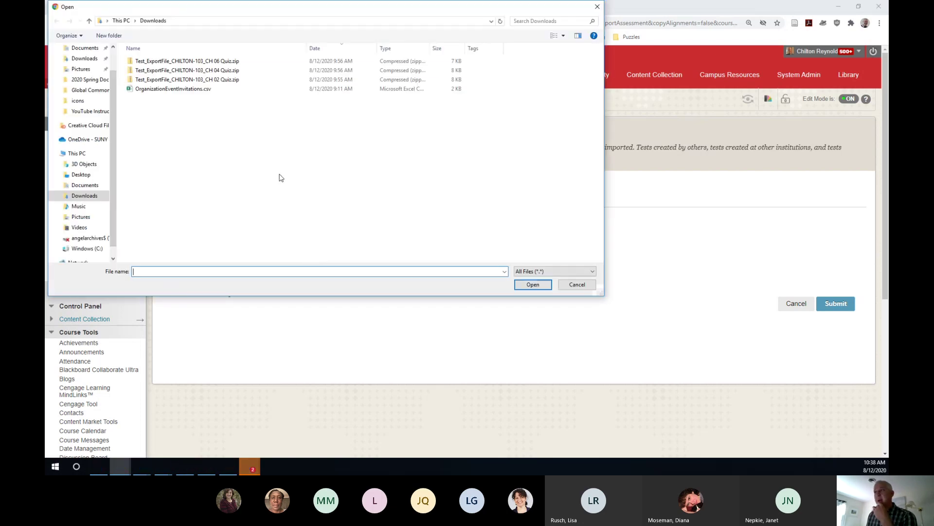
double_click(204, 71)
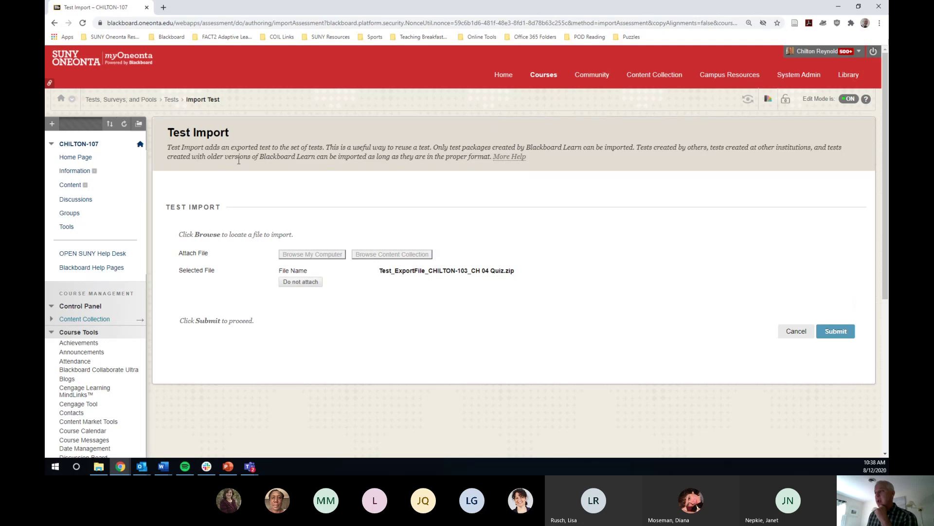
left_click(841, 332)
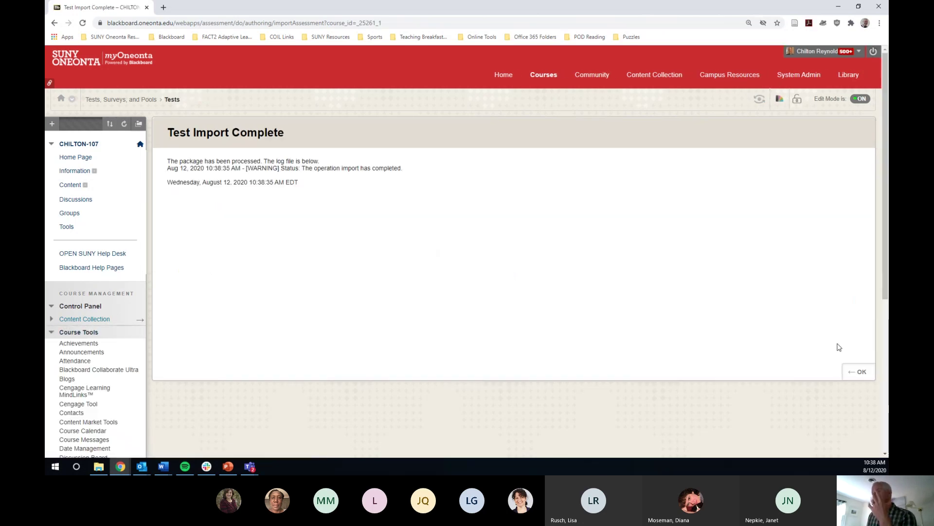
left_click(858, 372)
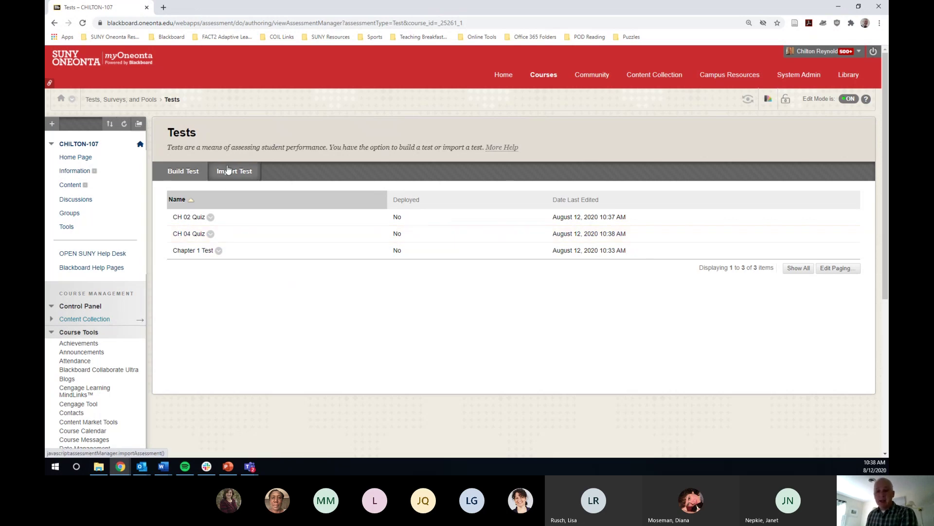
Open the Import Package page of the CHILTON-107 course from its packages and utilities.
left_click(54, 331)
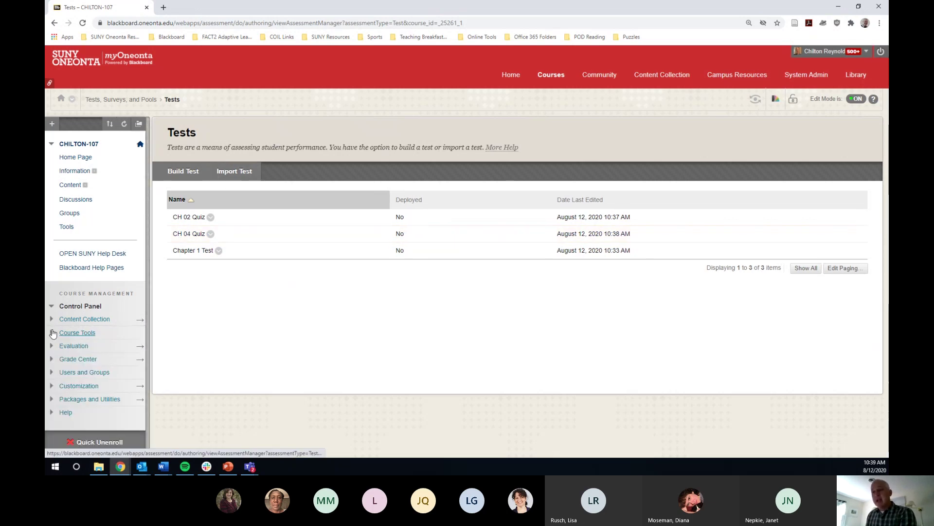
left_click(84, 402)
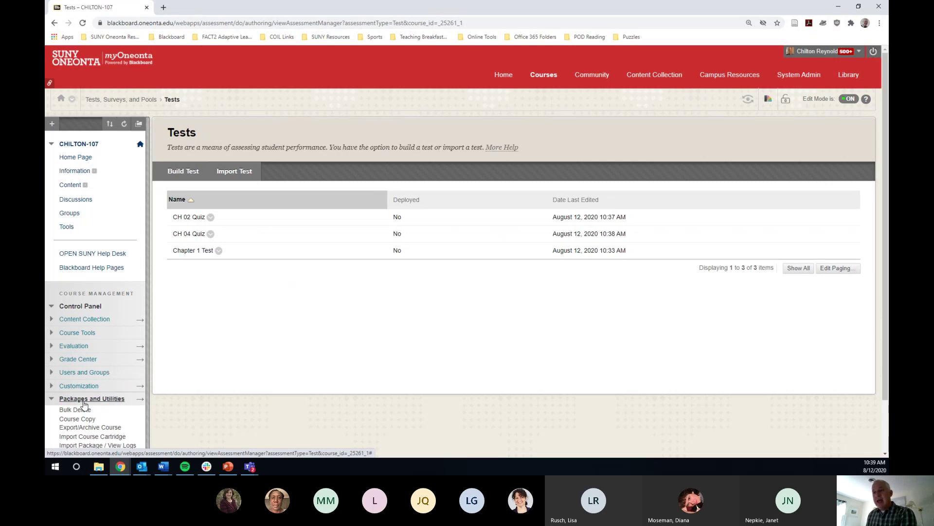
scroll(84, 404, "down", 1)
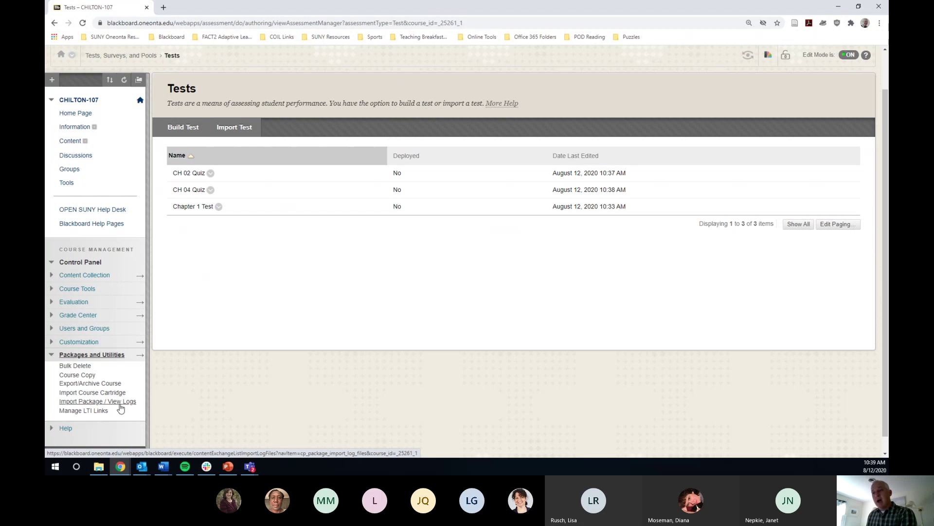
left_click(73, 402)
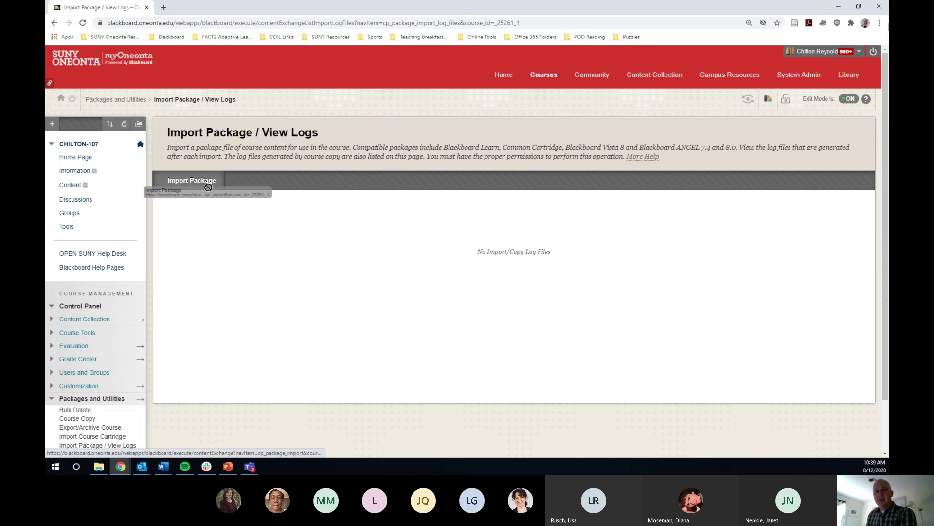
left_click(200, 187)
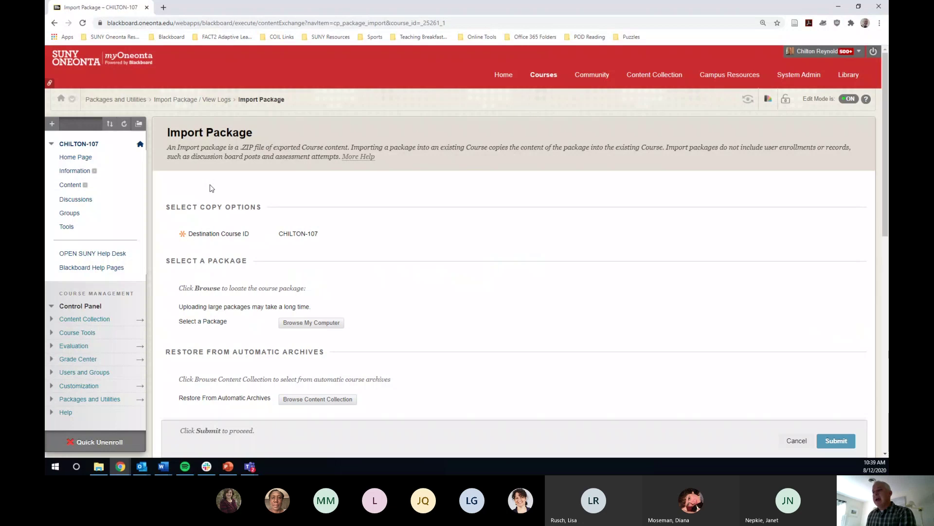
Attach Test_ExportFile_CHILTON-103_CH 06 Quiz.zip from the Downloads folder as the package to import.
scroll(224, 251, "down", 1)
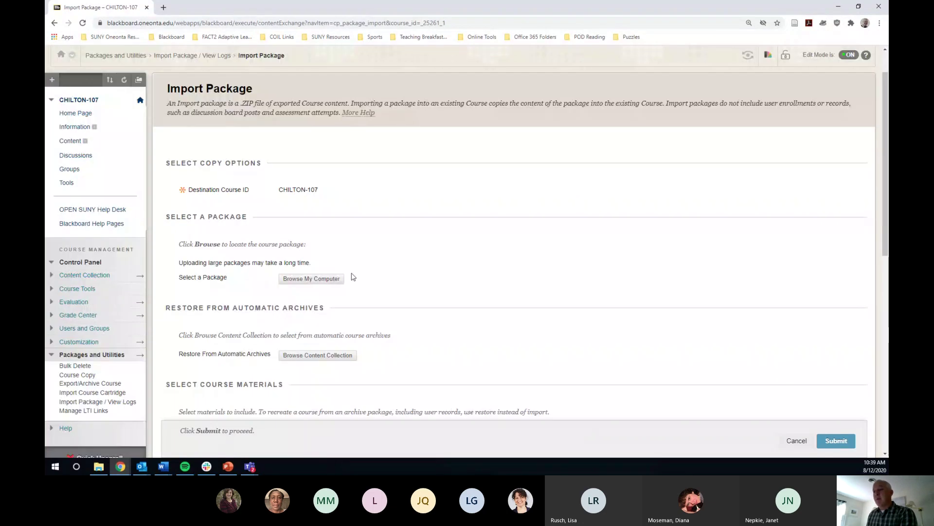
left_click(300, 282)
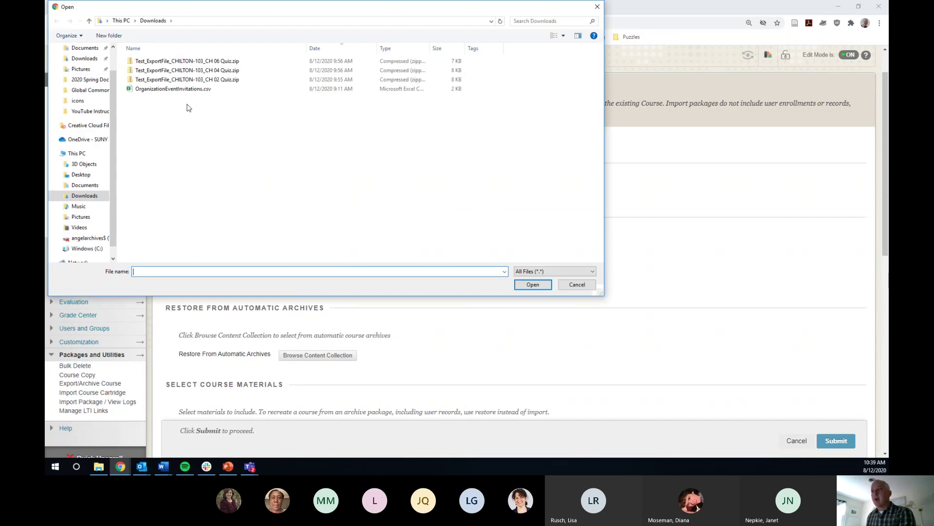
left_click(186, 81)
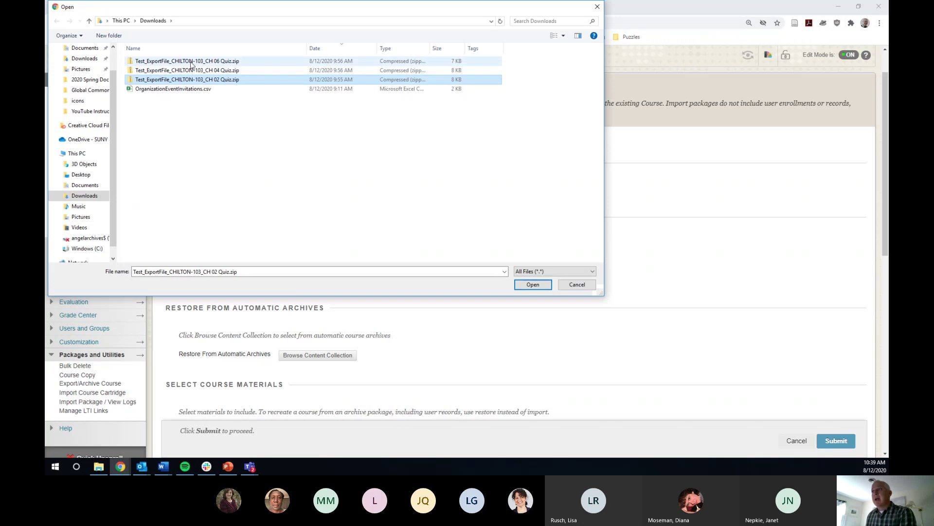
left_click(191, 60)
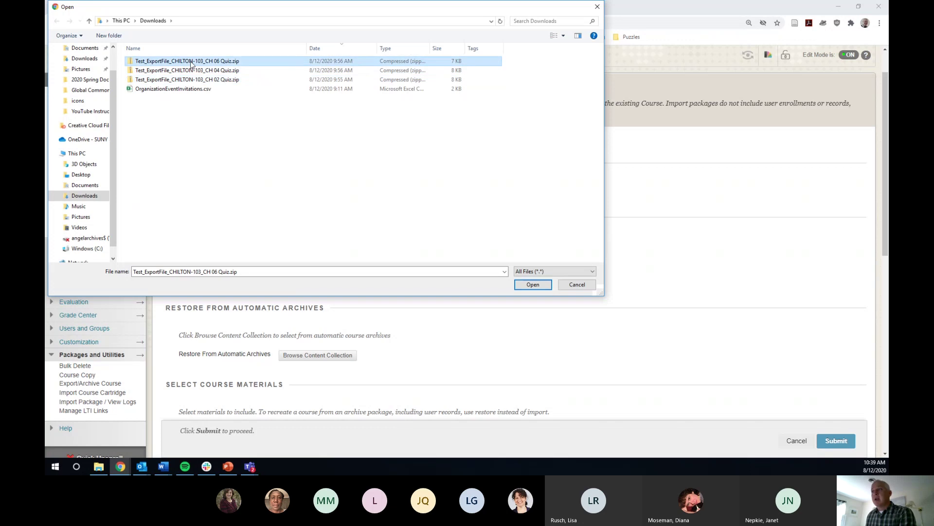
left_click(535, 284)
Include only Tests, Surveys, and Pools in the course materials and submit the package import.
scroll(521, 273, "down", 5)
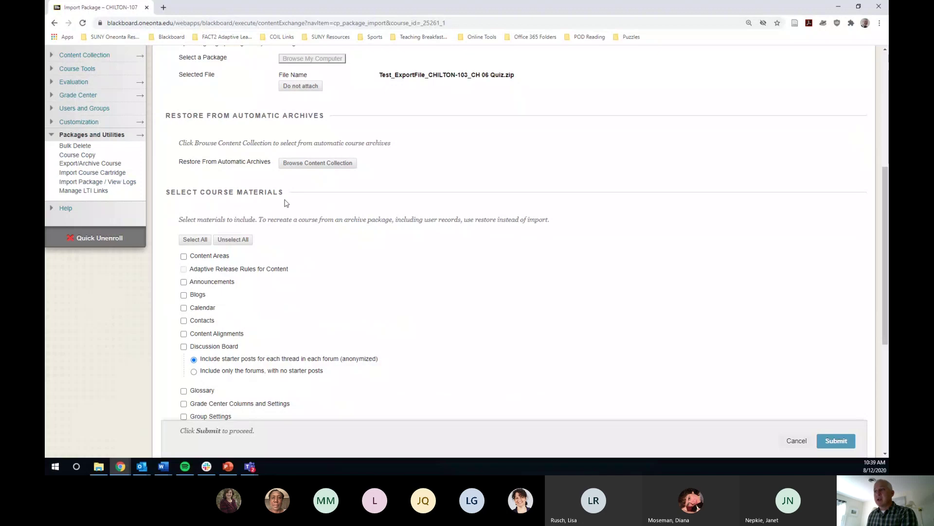
left_click(203, 241)
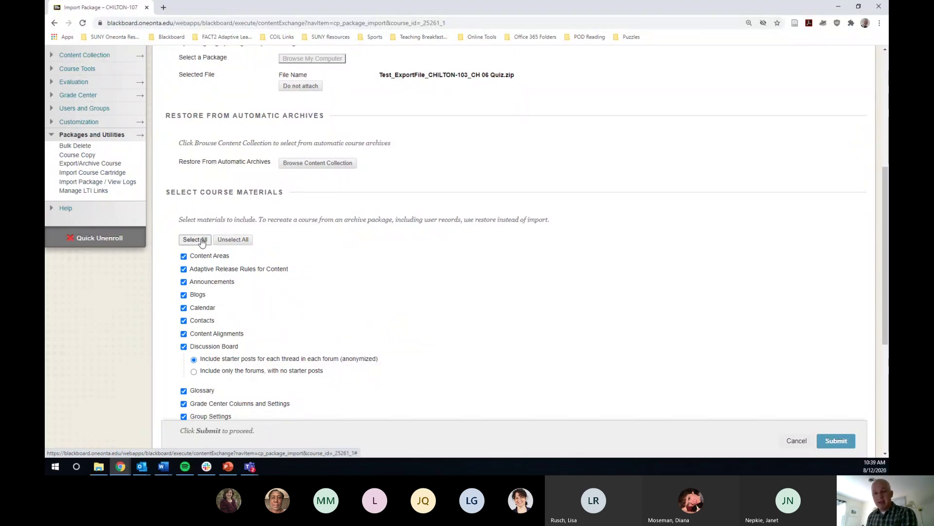
scroll(382, 276, "down", 3)
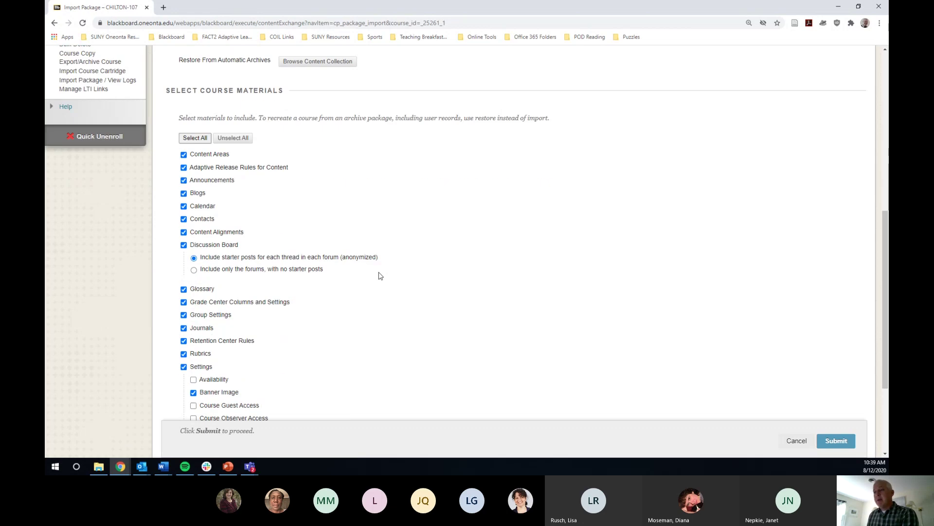
left_click(229, 109)
scroll(283, 200, "down", 3)
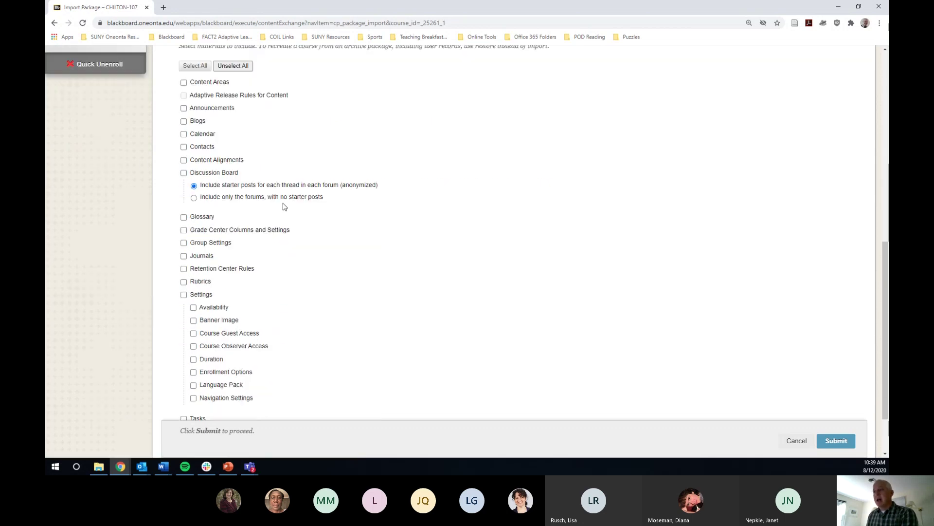
left_click(184, 363)
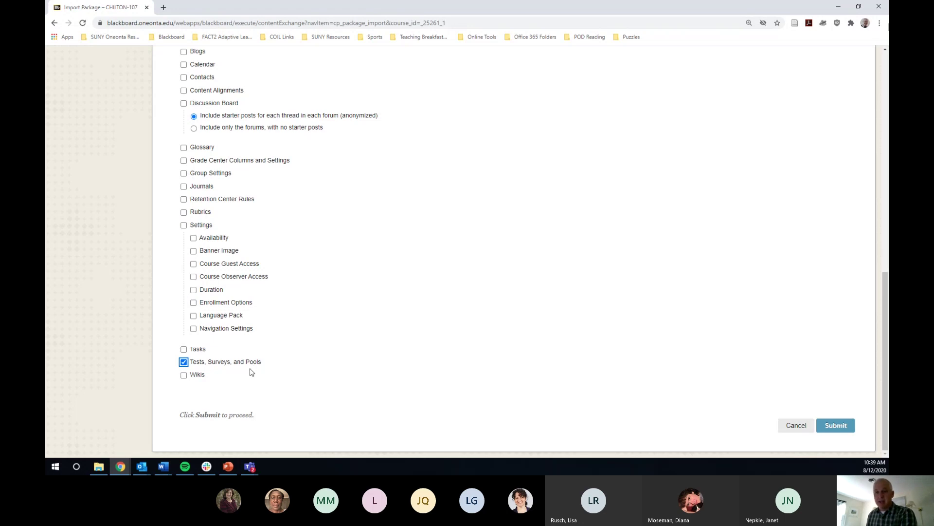
left_click(839, 427)
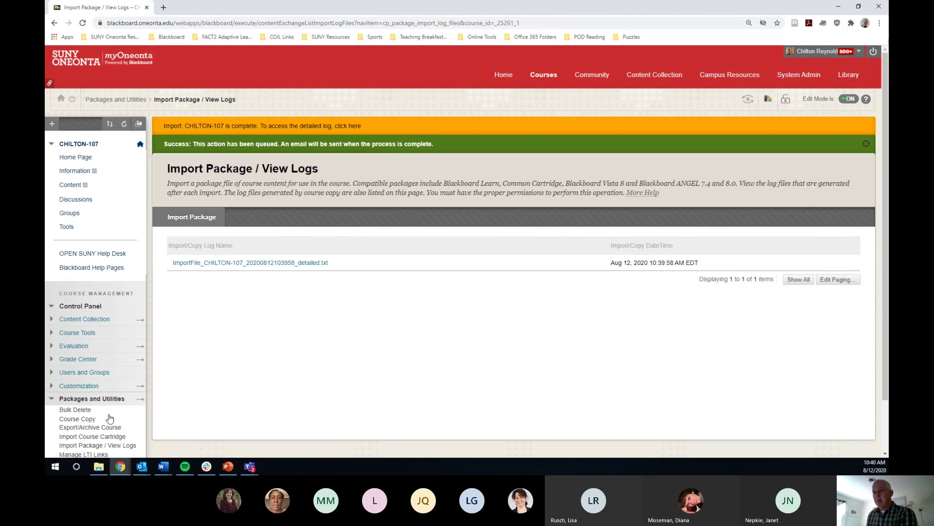
Return to the course's Tests list to check for the imported CH 06 Quiz.
left_click(75, 336)
scroll(92, 380, "down", 3)
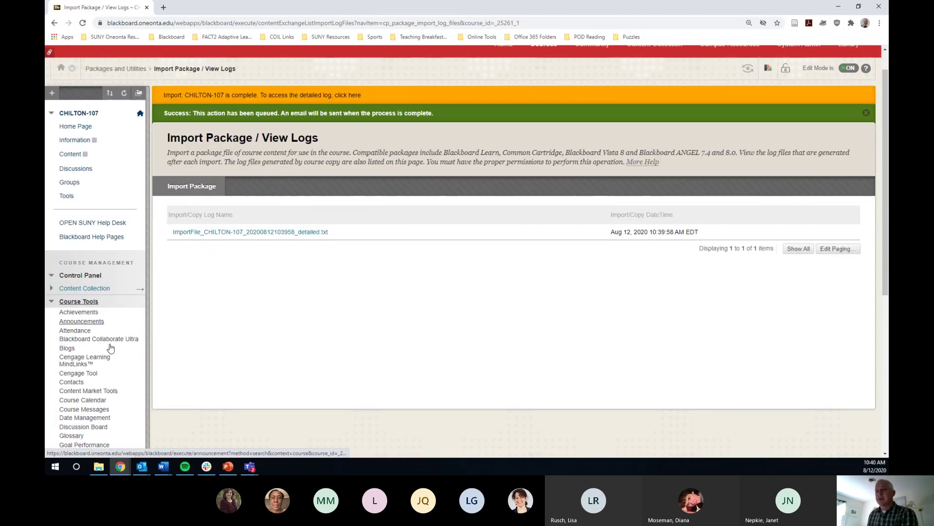
left_click(93, 397)
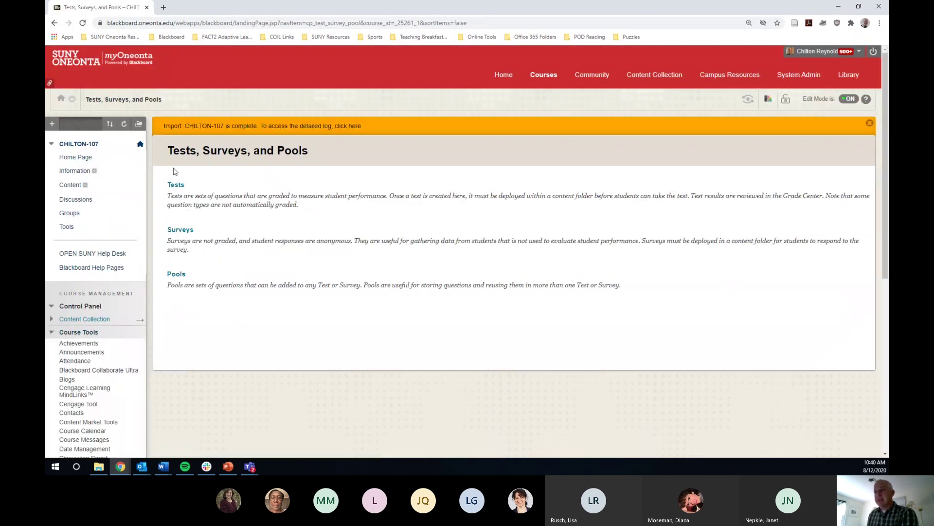
left_click(176, 185)
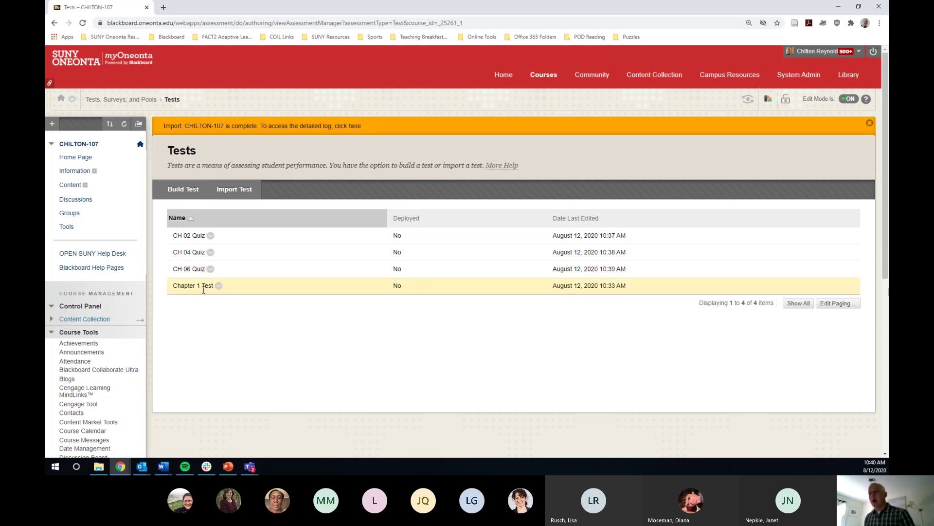
Build a new test named "Using Questions for Different Tests" and submit its information.
left_click(181, 190)
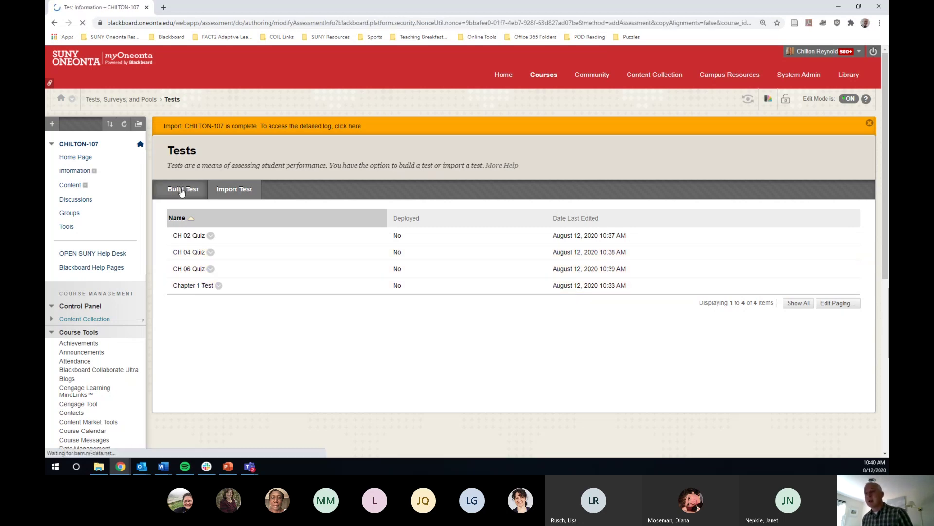
left_click(287, 242)
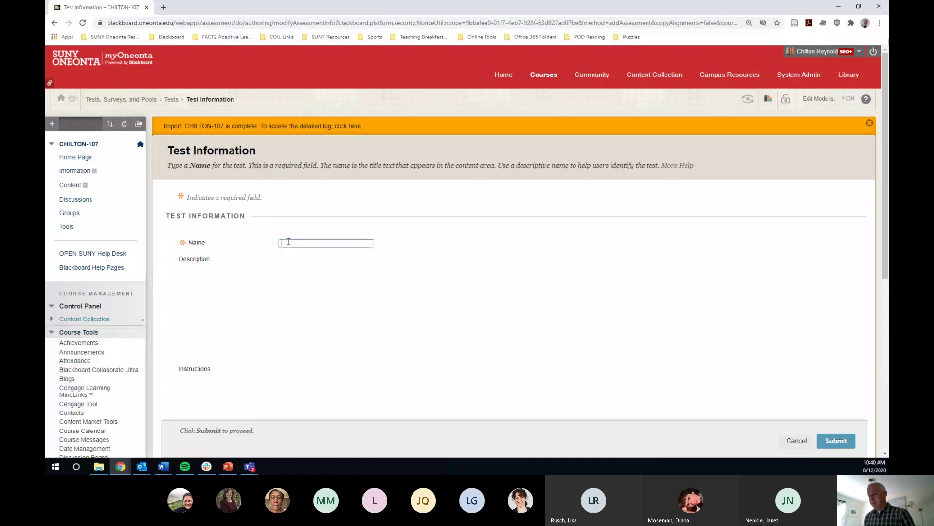
type("Pu")
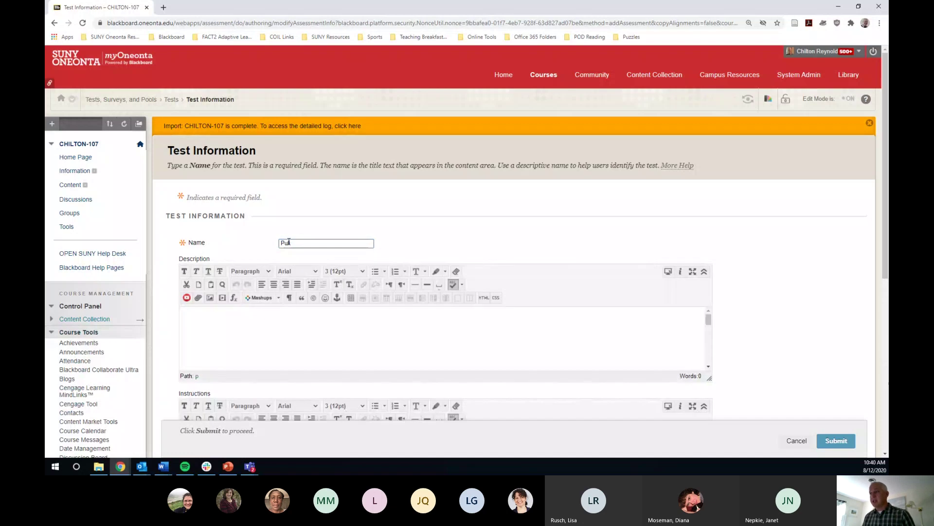
type("ingl")
key("BackSpace")
key("BackSpace")
key("BackSpace")
type("Using Quewstio")
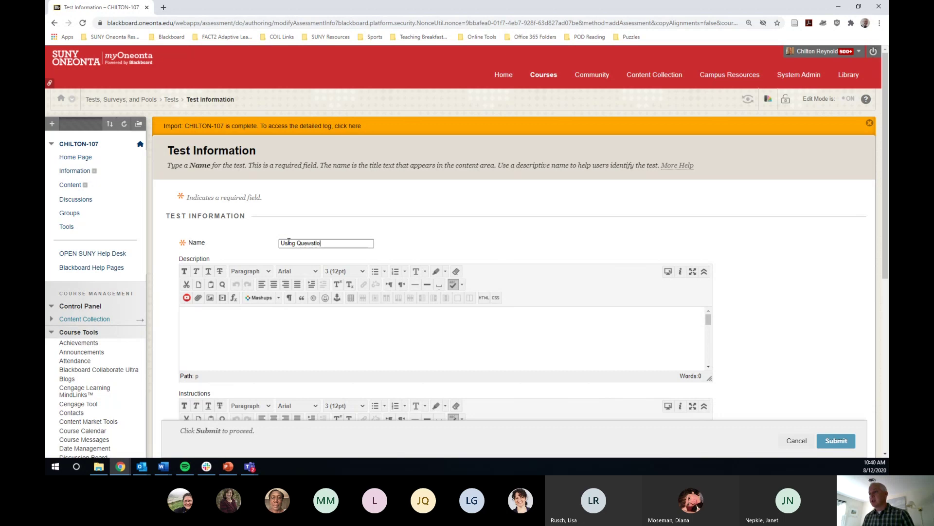
key("BackSpace")
key("BackSpace")
key("BackSpace")
key("BackSpace")
key("BackSpace")
type("stion")
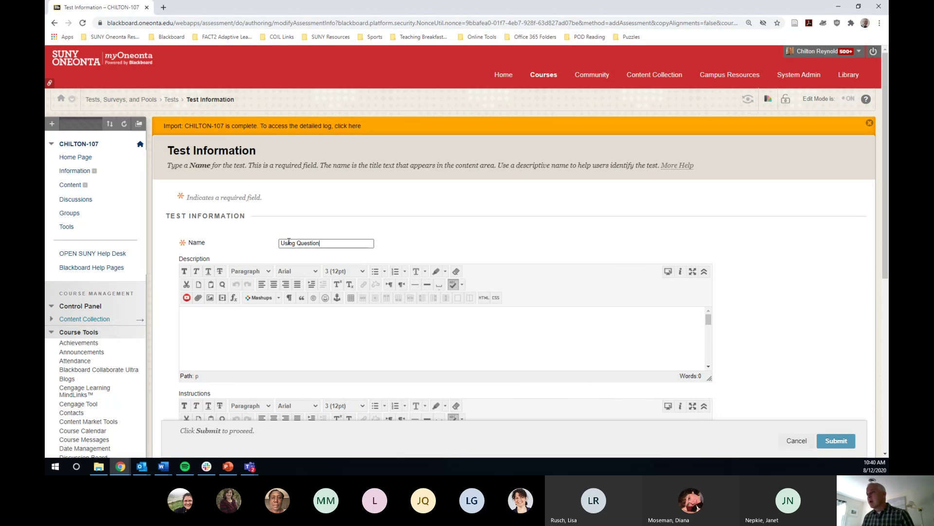
type("s for Differe")
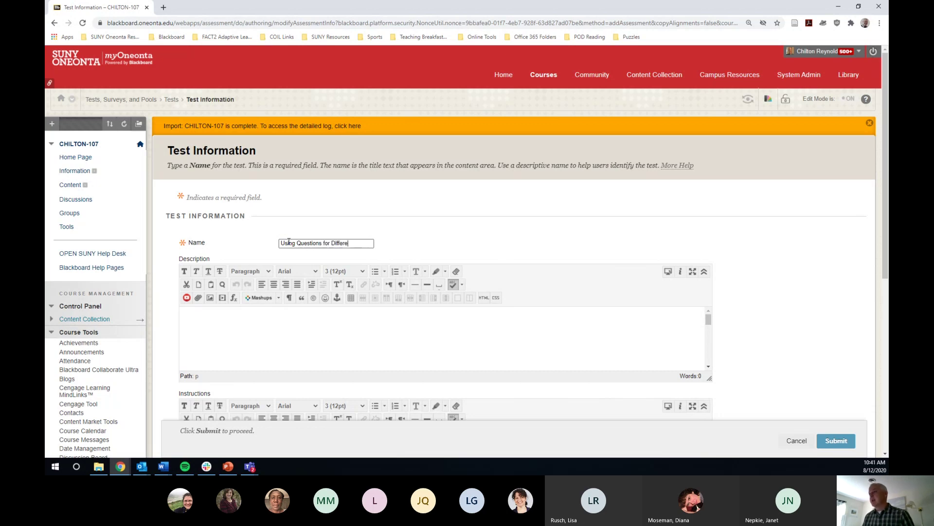
type("nt Tests")
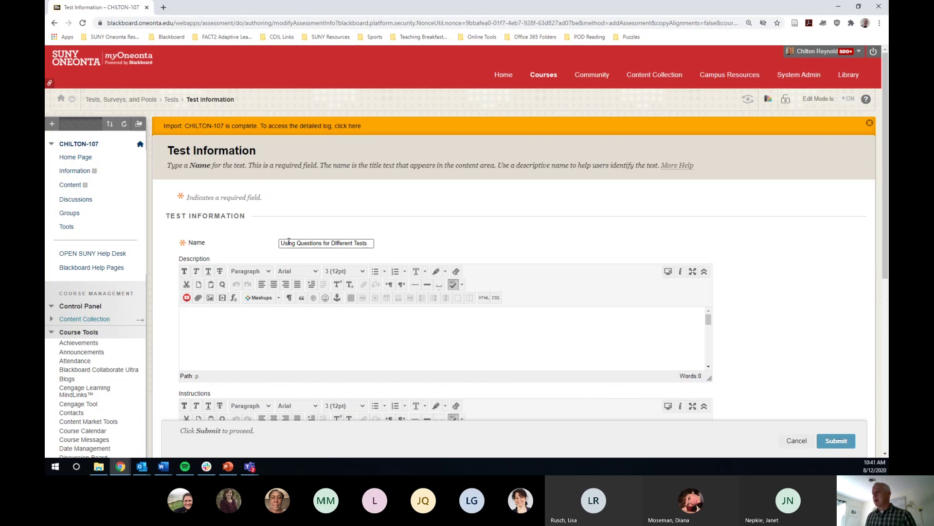
left_click(834, 442)
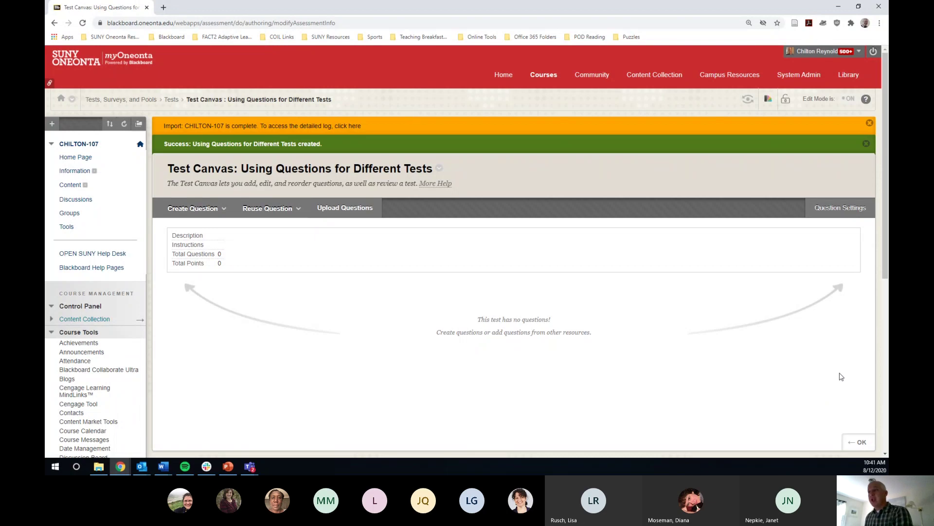
Review the question reuse options for the new test and open Find Questions.
left_click(271, 208)
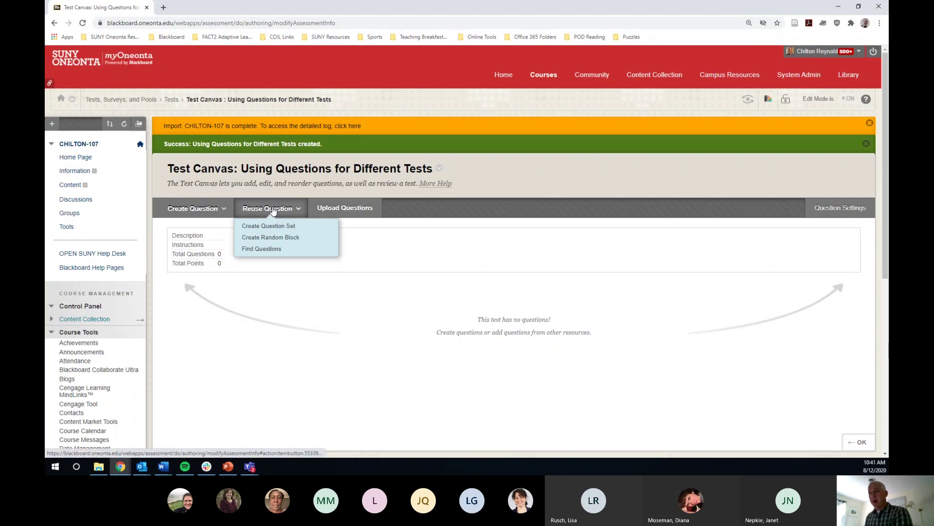
scroll(274, 211, "down", 1)
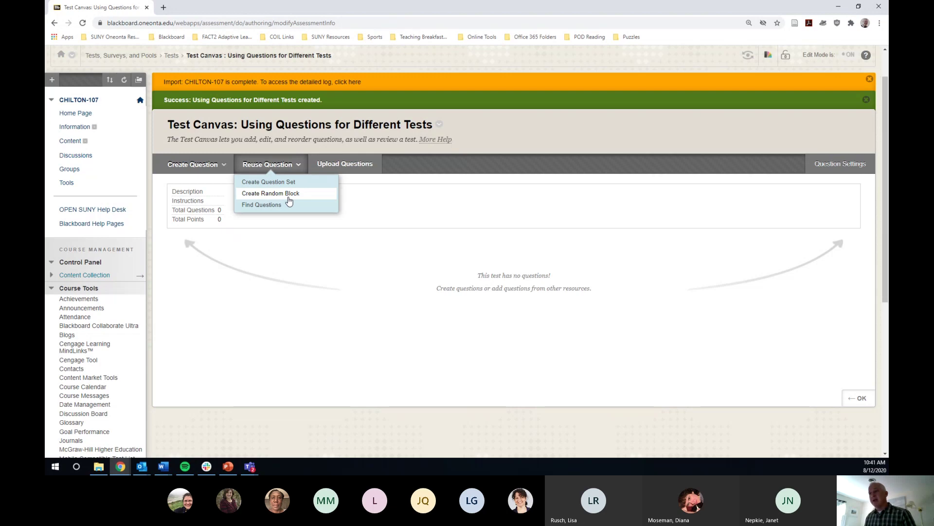
left_click(264, 204)
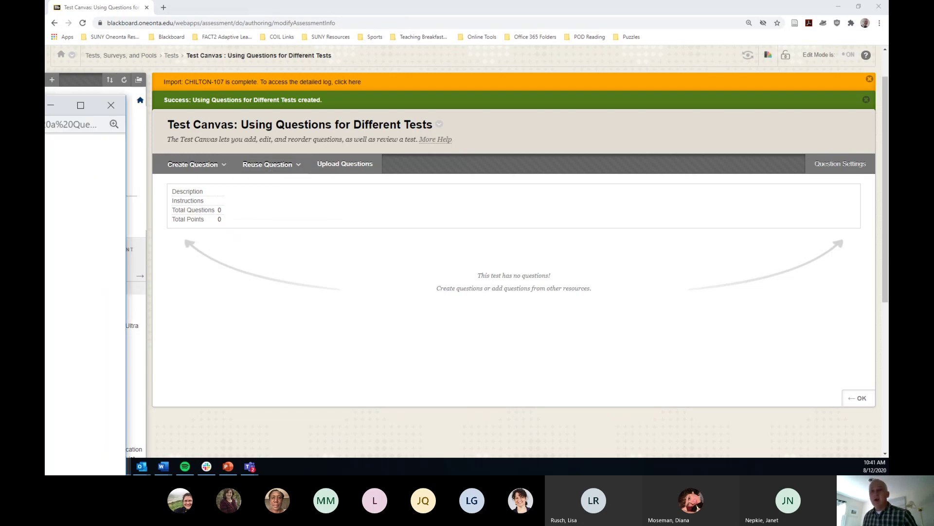
Filter the available questions to those from the CH 02 Quiz test and widen the Find Questions window.
left_click_drag(319, 95, 398, 68)
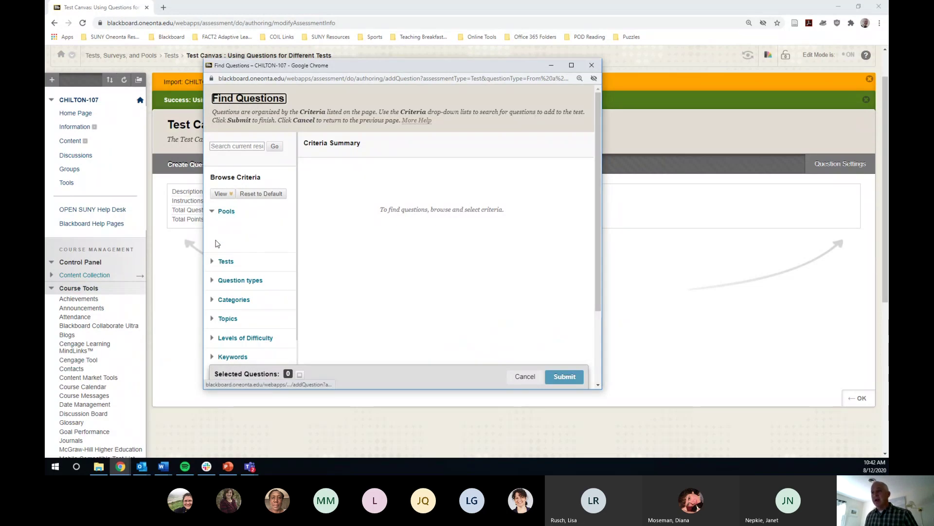
left_click(213, 213)
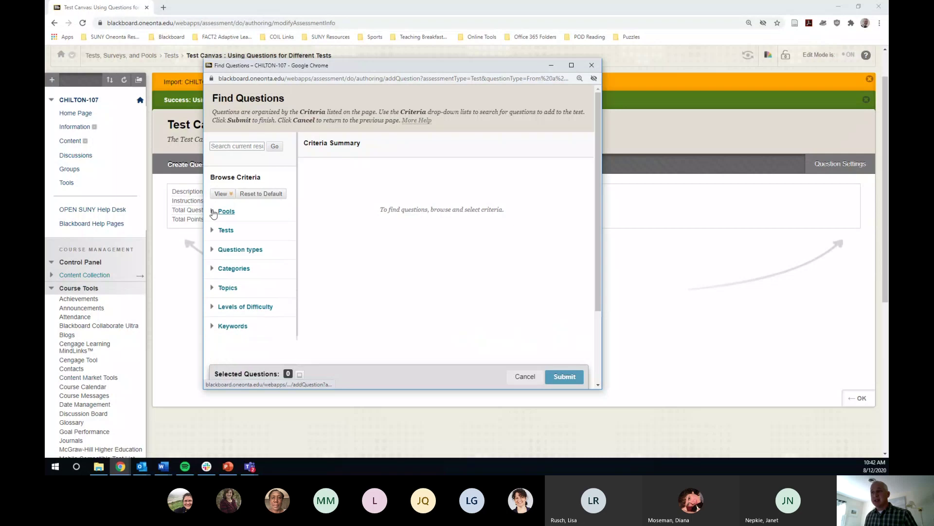
left_click(213, 233)
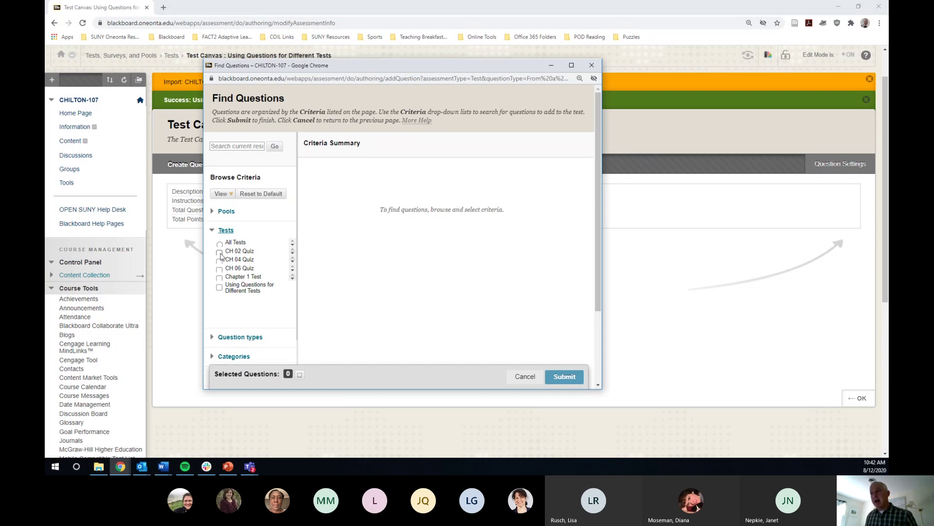
left_click(219, 253)
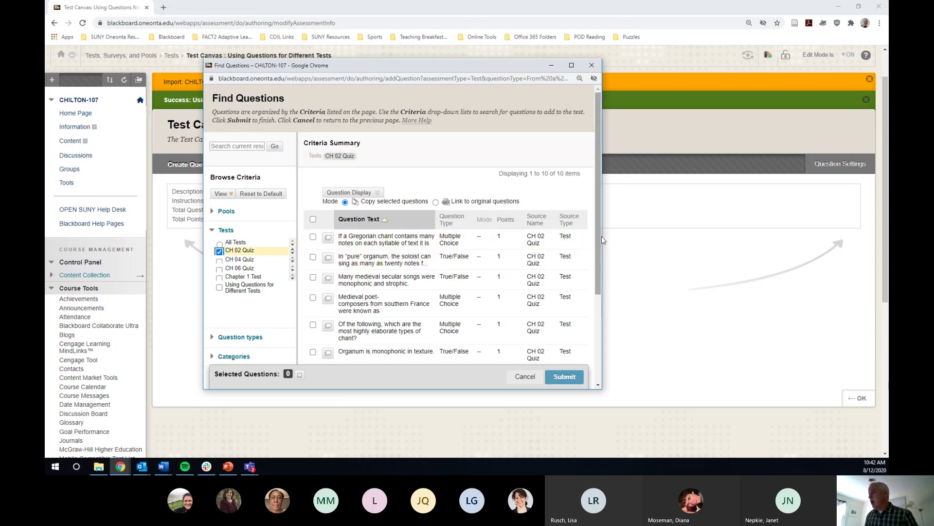
left_click_drag(603, 239, 725, 241)
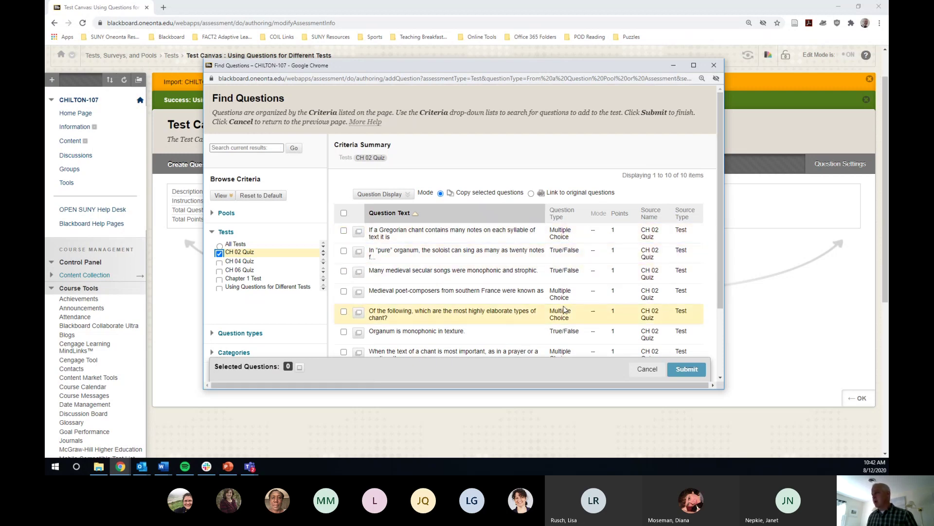
Add the first five CH 02 Quiz questions to the test as copies, previewing the details of the medieval secular songs question.
left_click(344, 230)
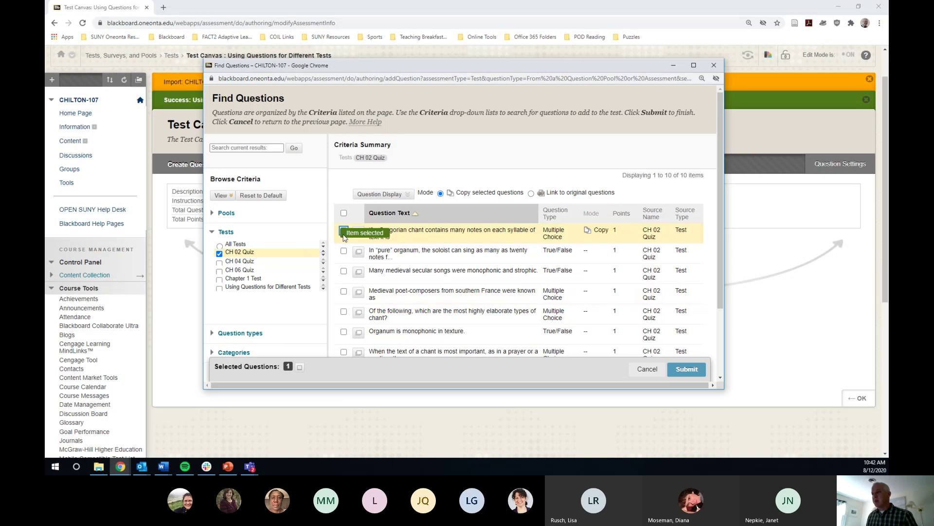
left_click(344, 251)
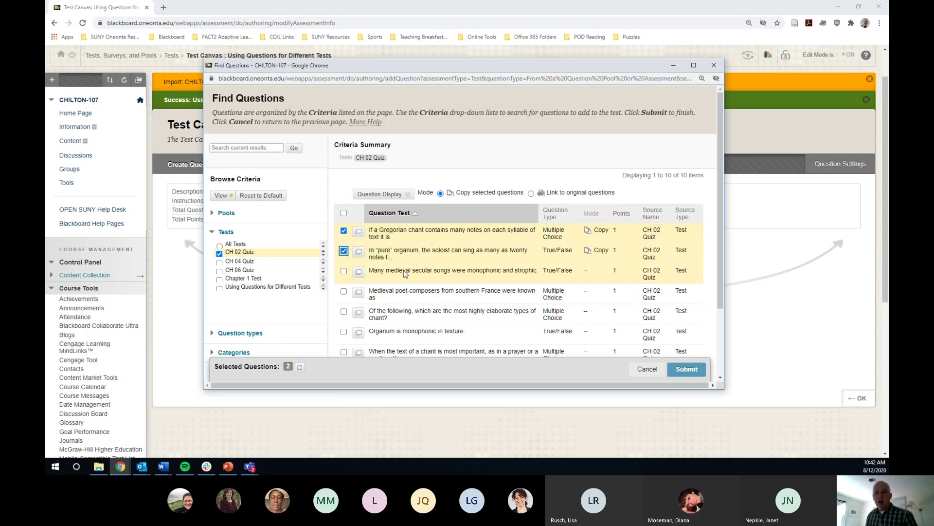
left_click(360, 272)
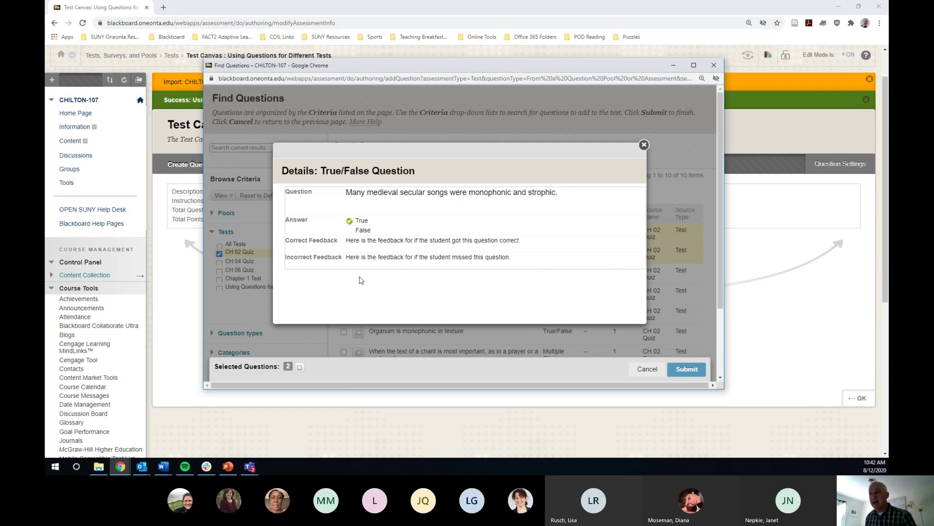
left_click(644, 145)
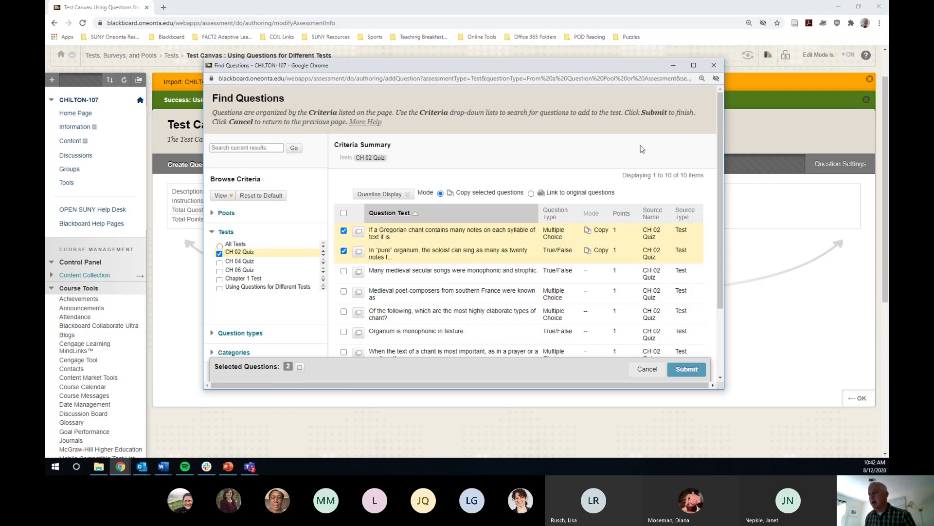
left_click(343, 271)
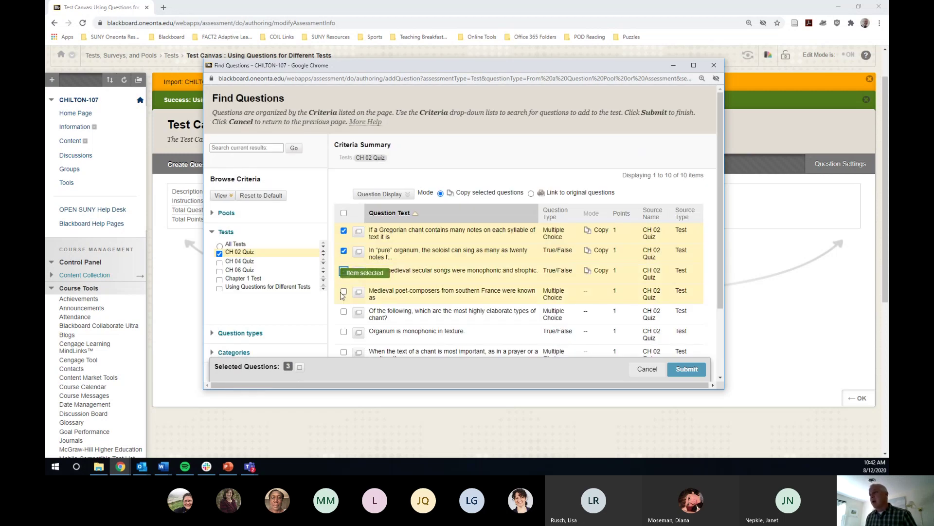
left_click(343, 291)
left_click(344, 311)
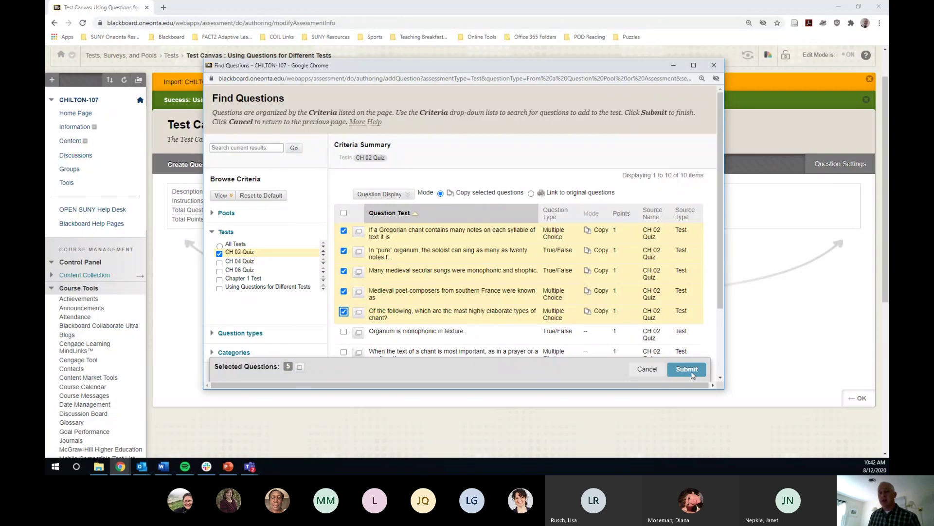
left_click(688, 372)
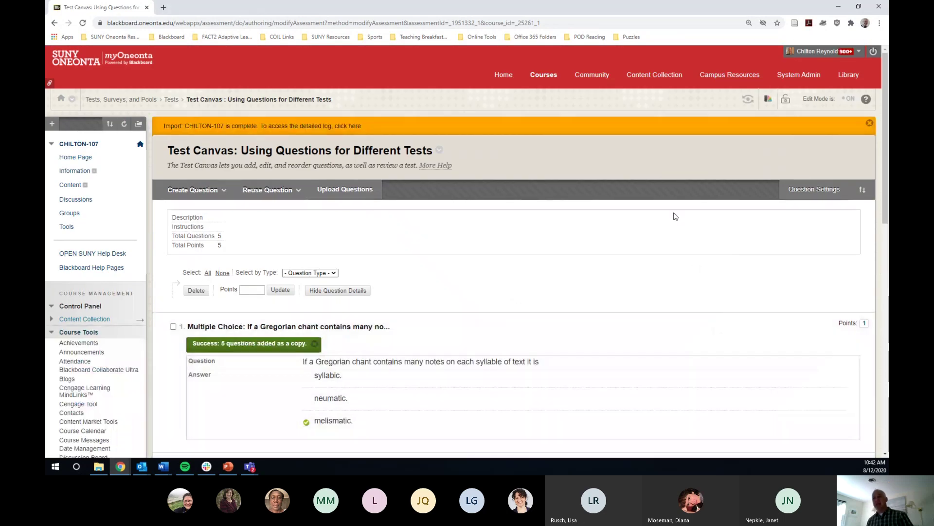
Review the copied questions, their answers and their point values on the test canvas.
scroll(560, 248, "down", 3)
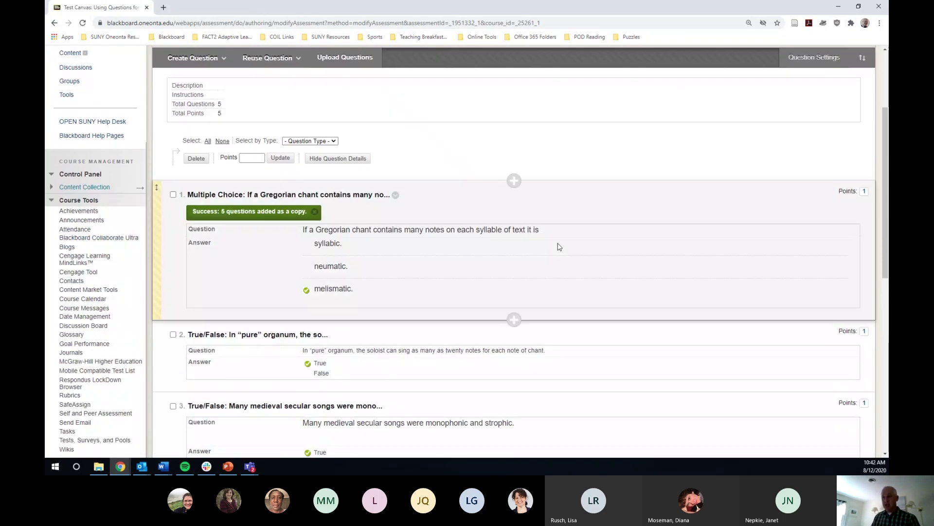
scroll(560, 246, "down", 3)
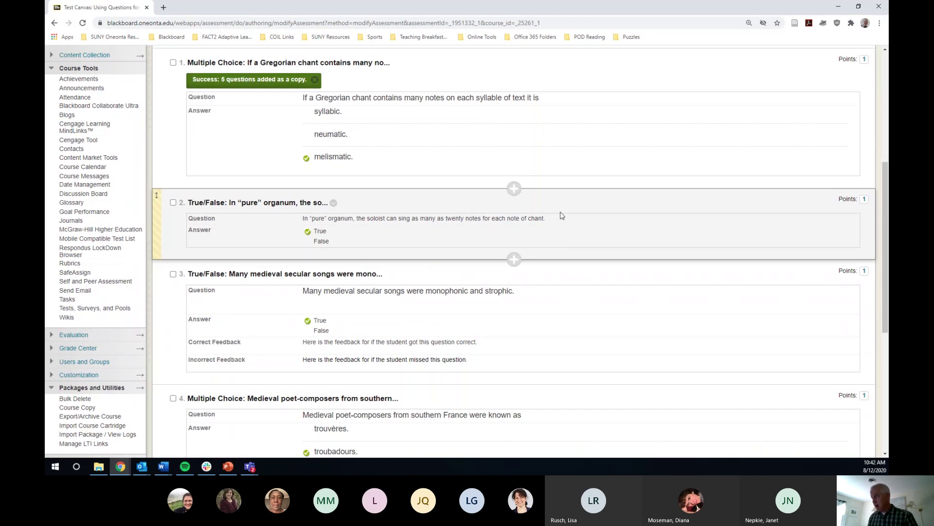
scroll(560, 224, "up", 2)
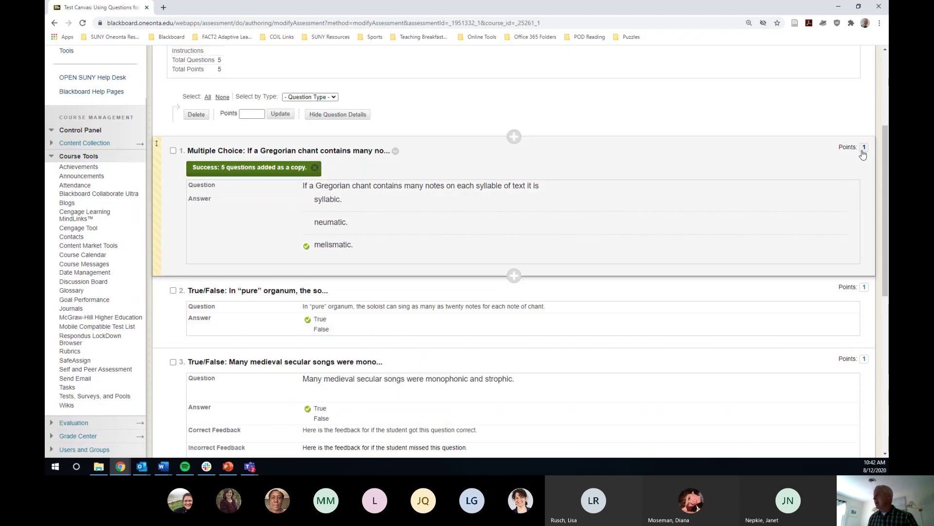
scroll(434, 232, "down", 1)
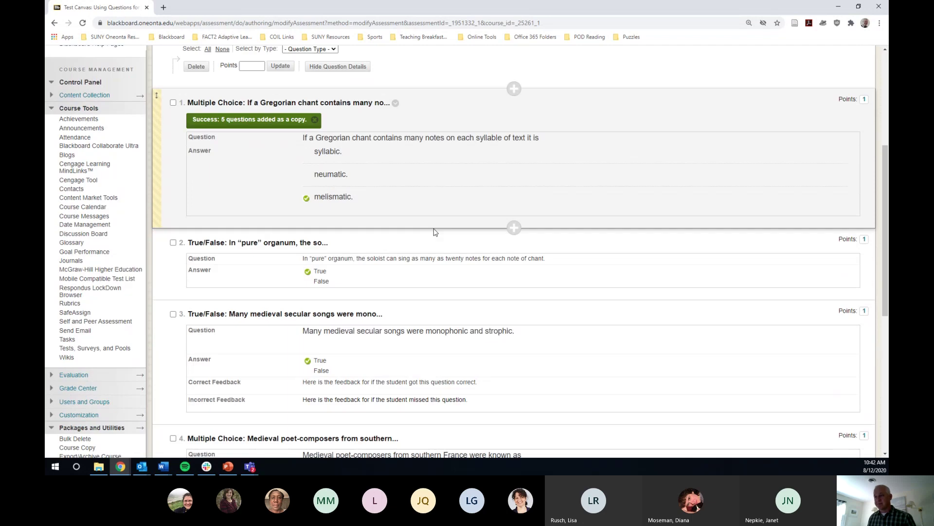
scroll(435, 232, "down", 7)
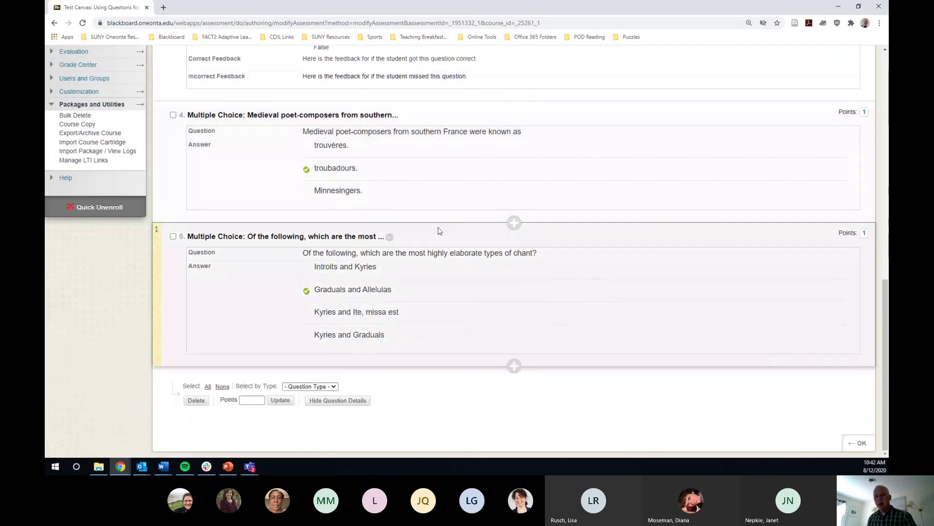
scroll(440, 231, "up", 10)
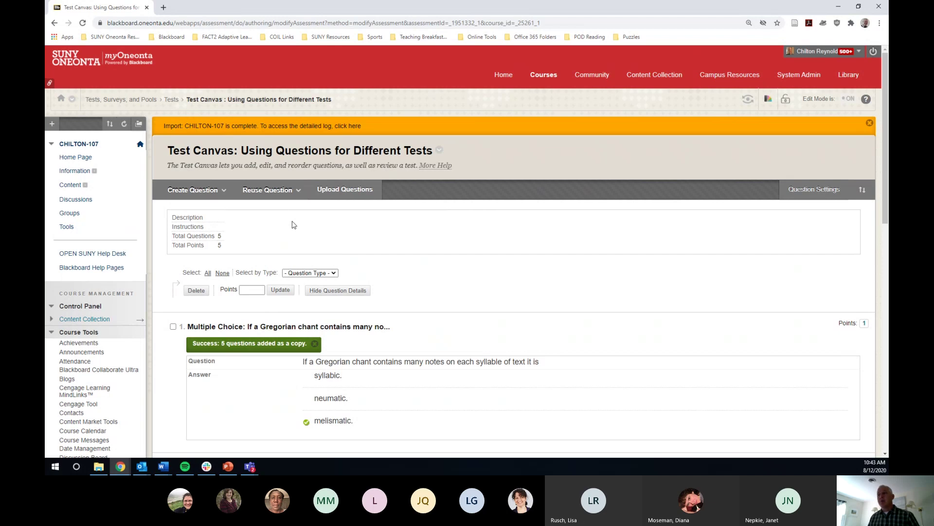
Start a new question set and filter its available questions to those from the CH 04 Quiz test.
left_click(271, 190)
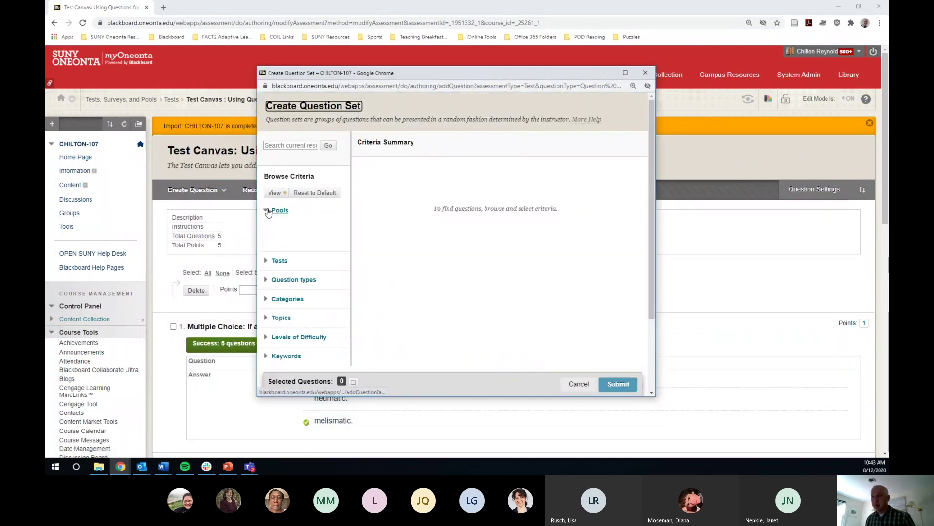
left_click(268, 211)
left_click(265, 230)
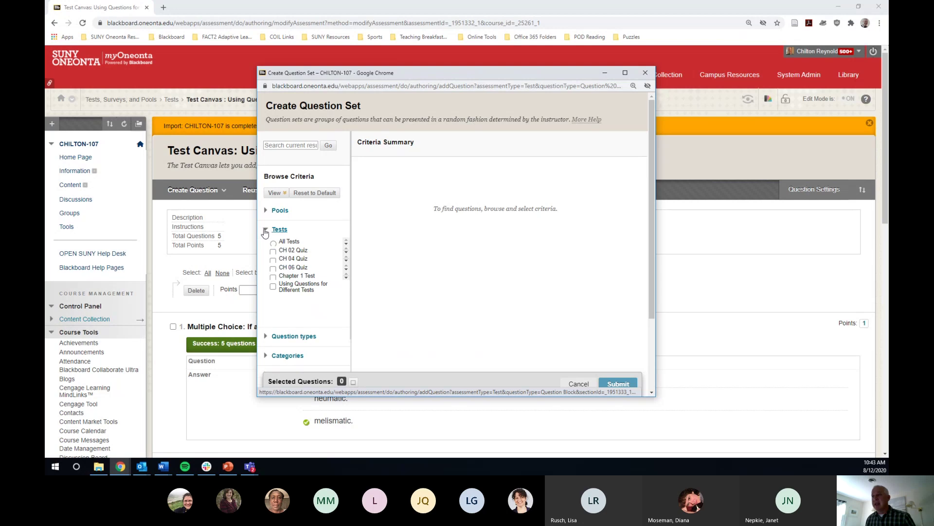
left_click(272, 260)
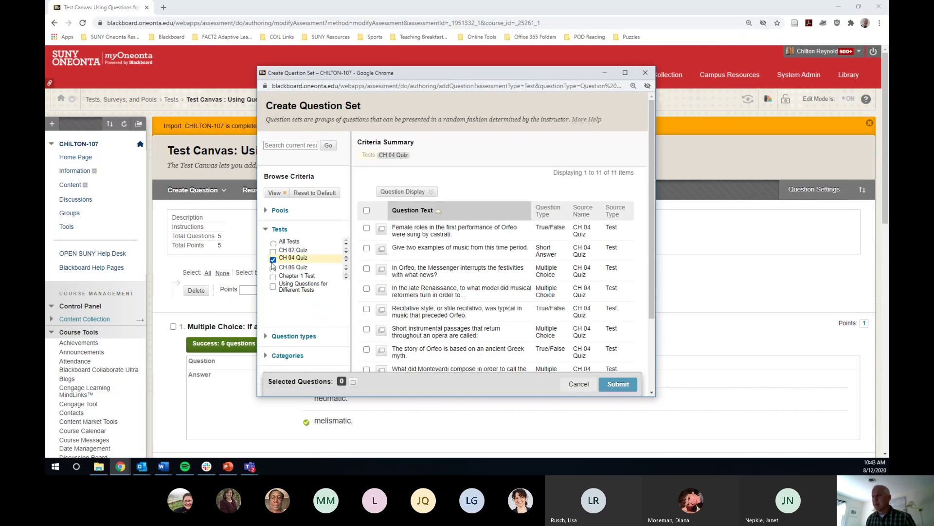
Create the question set from the first six CH 04 Quiz questions, leaving out the short answer question about two music examples.
left_click(366, 228)
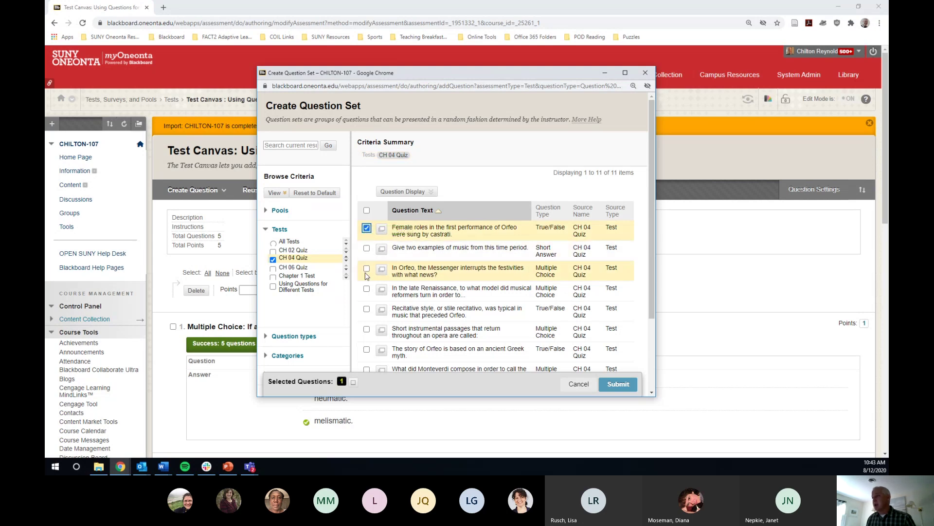
left_click(366, 268)
left_click(366, 289)
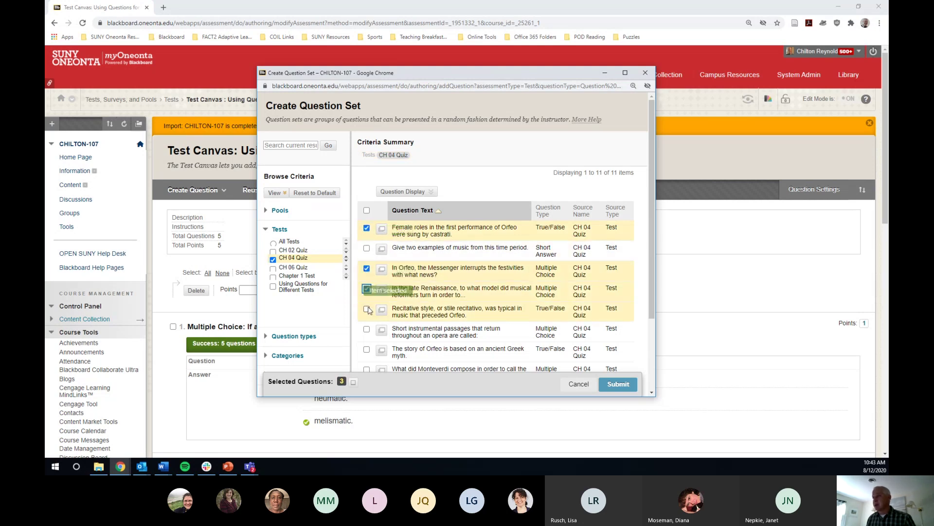
left_click(366, 309)
left_click(367, 329)
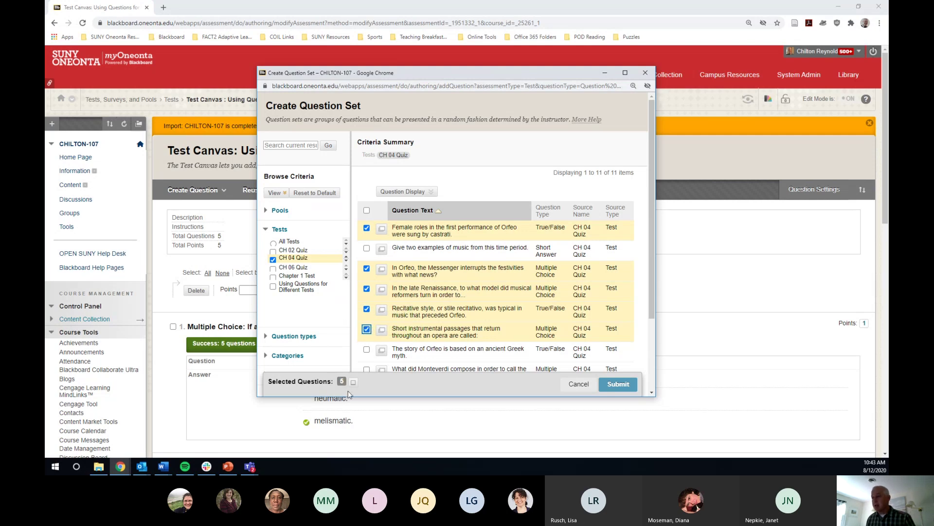
left_click(615, 386)
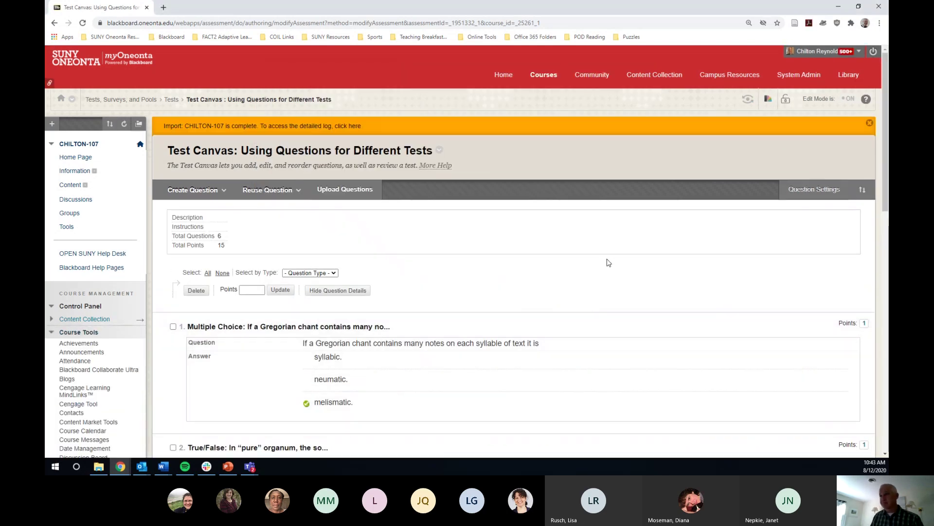
Examine the new question set's total questions and number of questions to display at the end of the test.
scroll(606, 258, "down", 12)
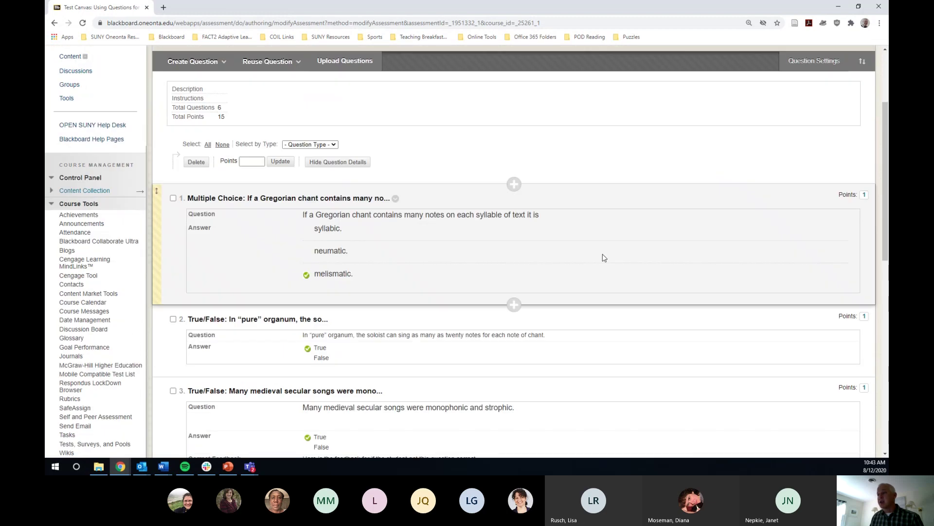
scroll(600, 258, "down", 1)
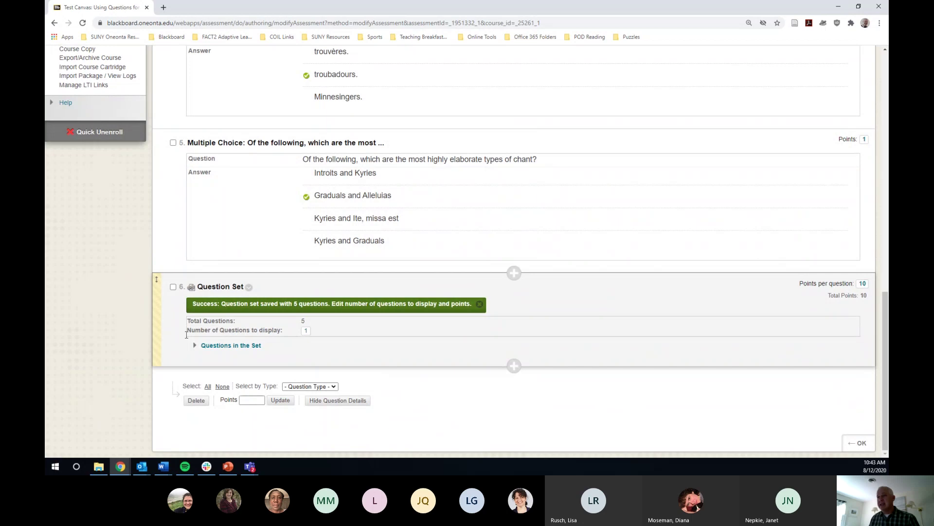
left_click_drag(190, 320, 263, 319)
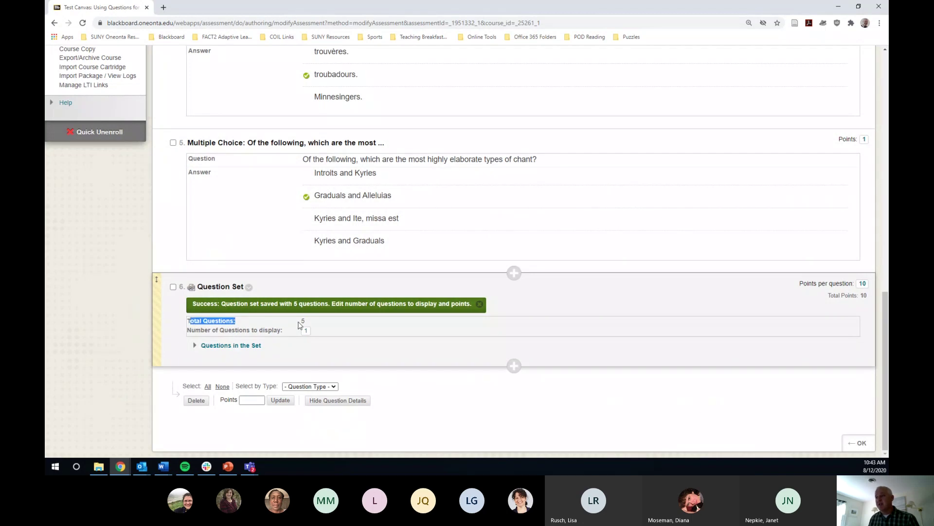
left_click(212, 333)
left_click_drag(192, 330, 290, 334)
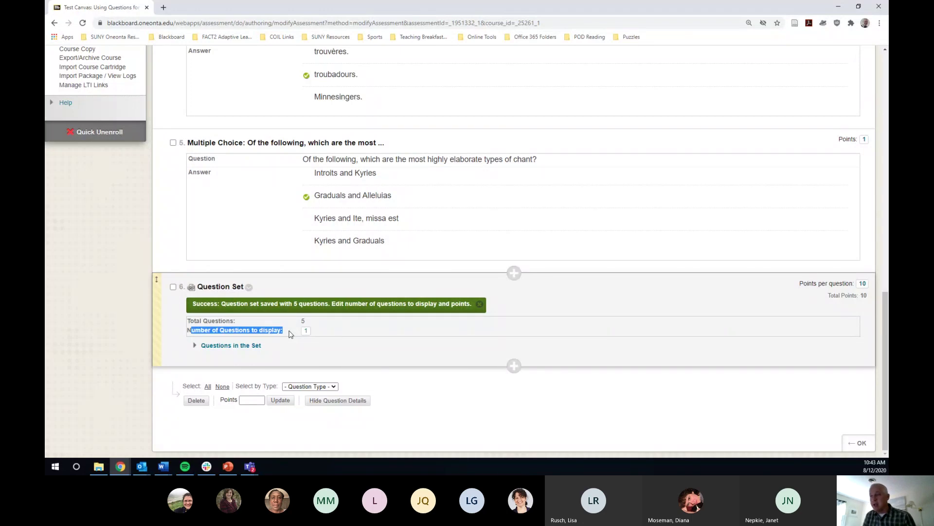
Try to set the question set's number of questions to display to 2.
left_click(306, 331)
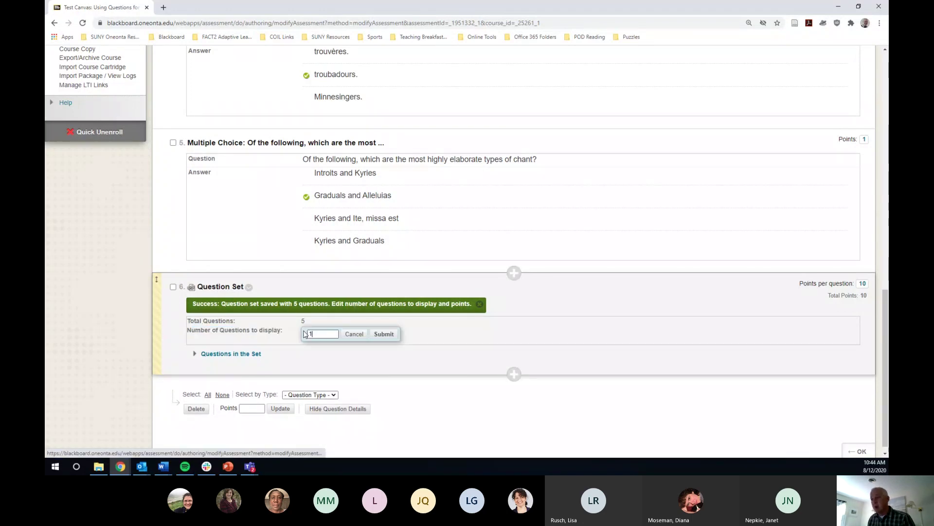
type("2")
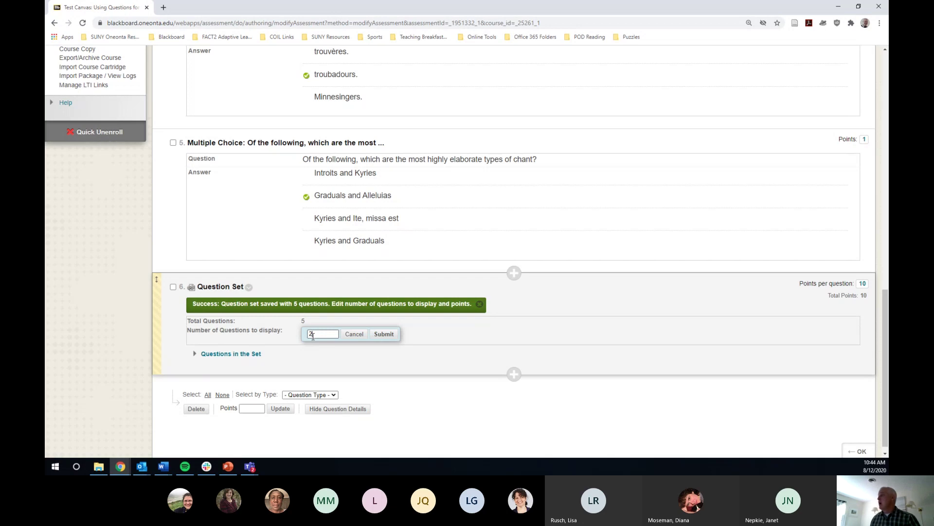
left_click(313, 336)
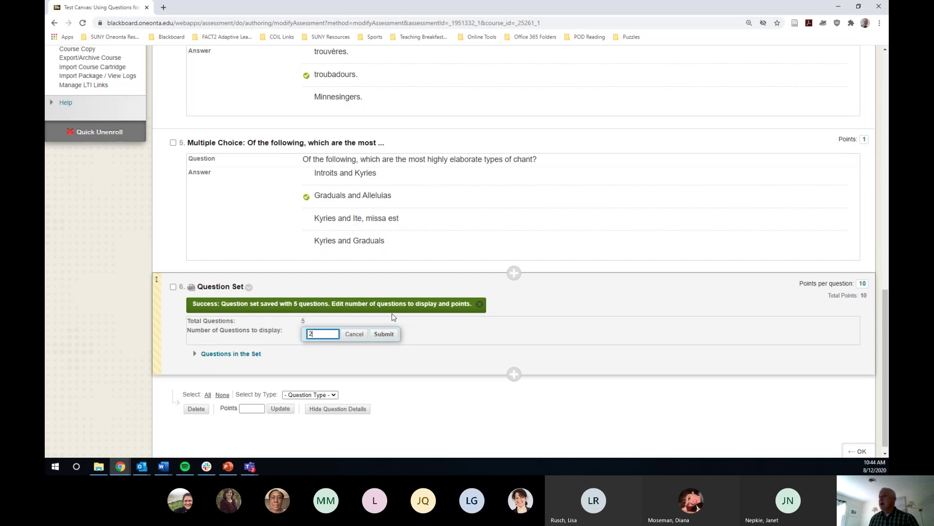
Set the question set's points per question to 1.
left_click(862, 286)
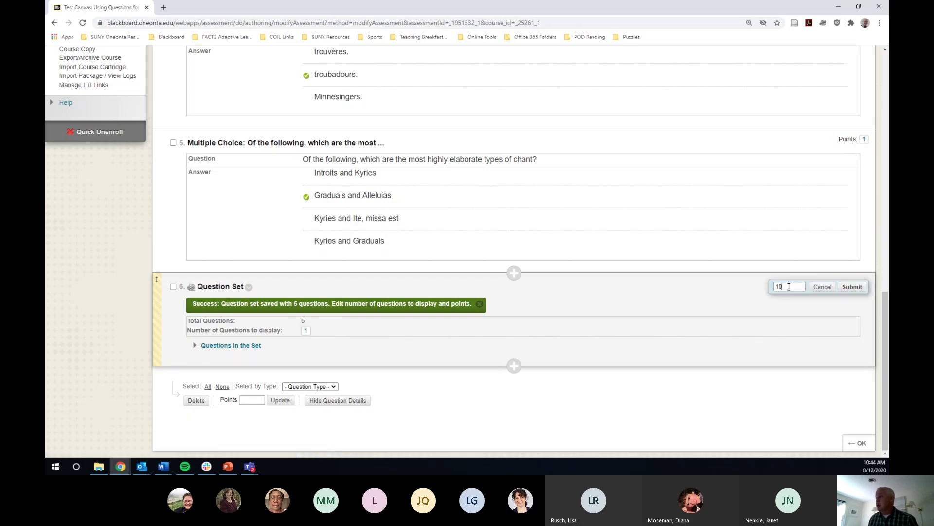
left_click(762, 288)
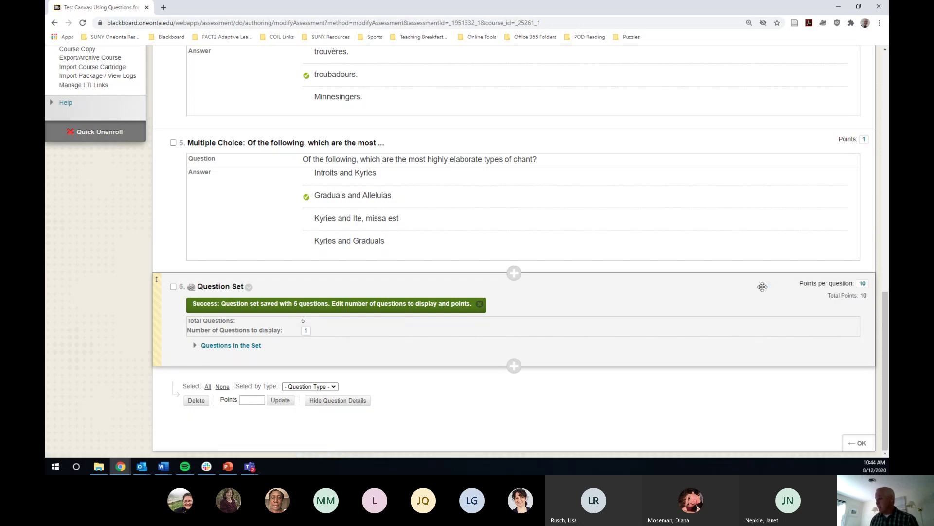
left_click(787, 289)
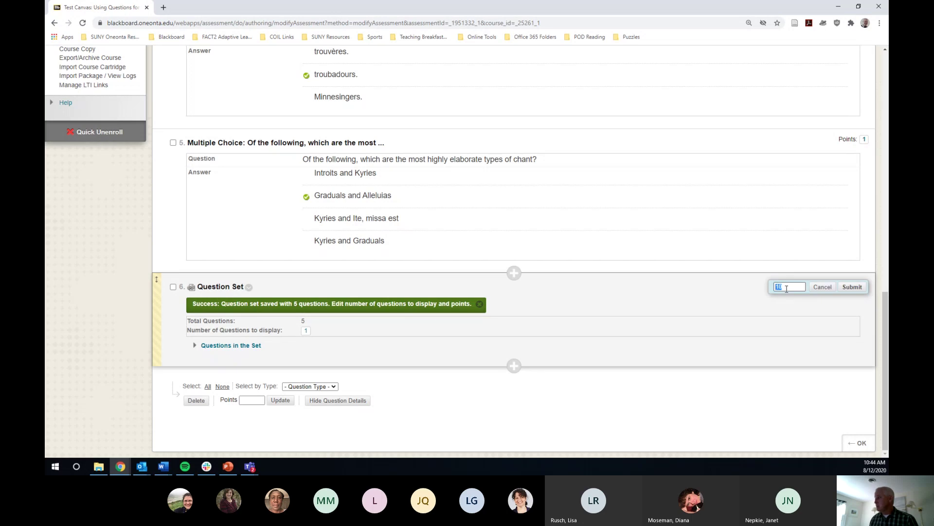
type("1")
left_click(852, 286)
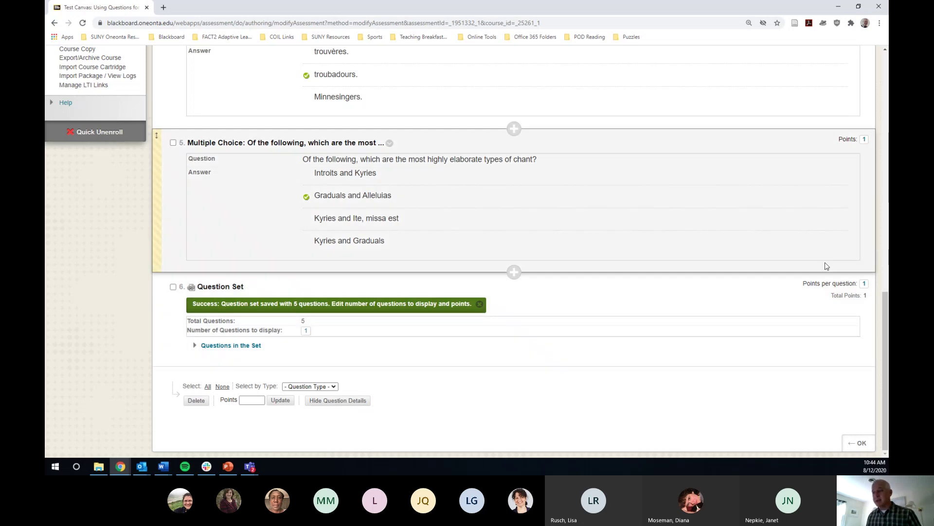
Set the question set's number of questions to display to 2.
scroll(659, 321, "up", 5)
scroll(549, 282, "up", 6)
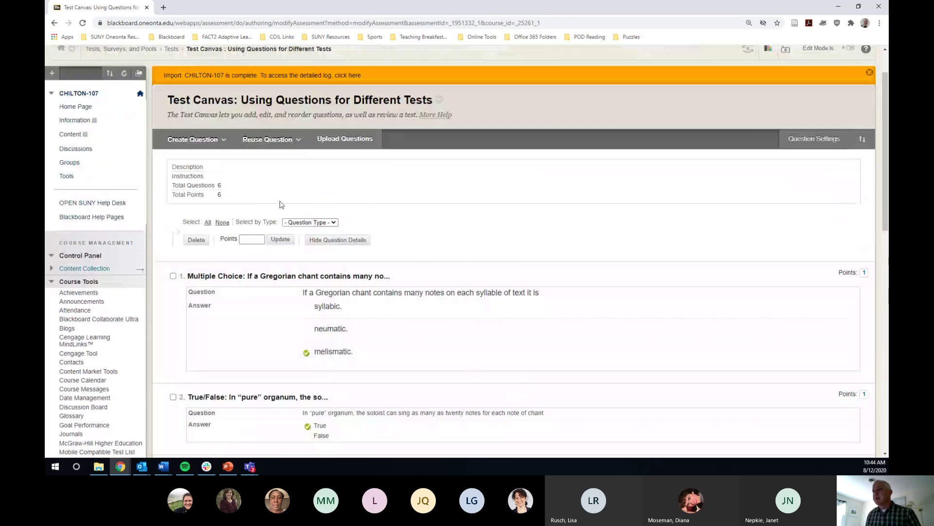
scroll(281, 208, "down", 6)
scroll(280, 208, "down", 5)
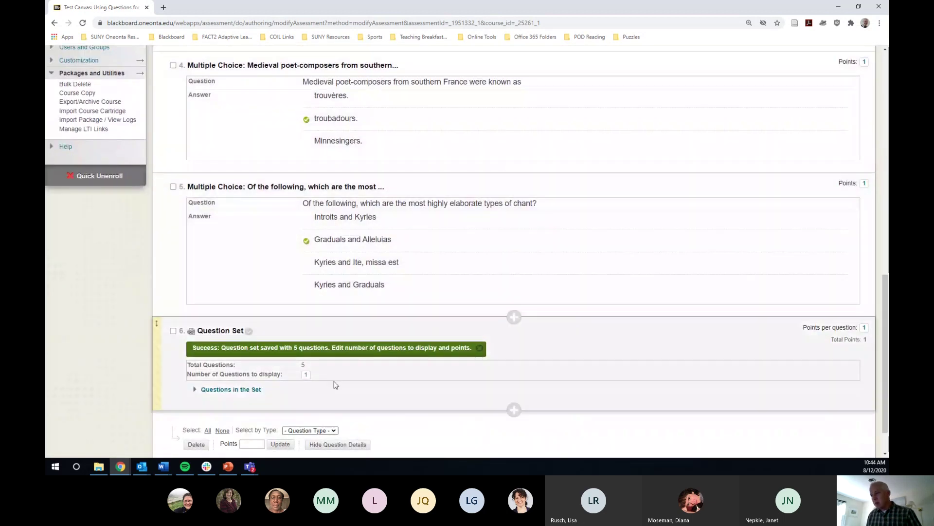
left_click(306, 374)
left_click_drag(310, 377, 305, 378)
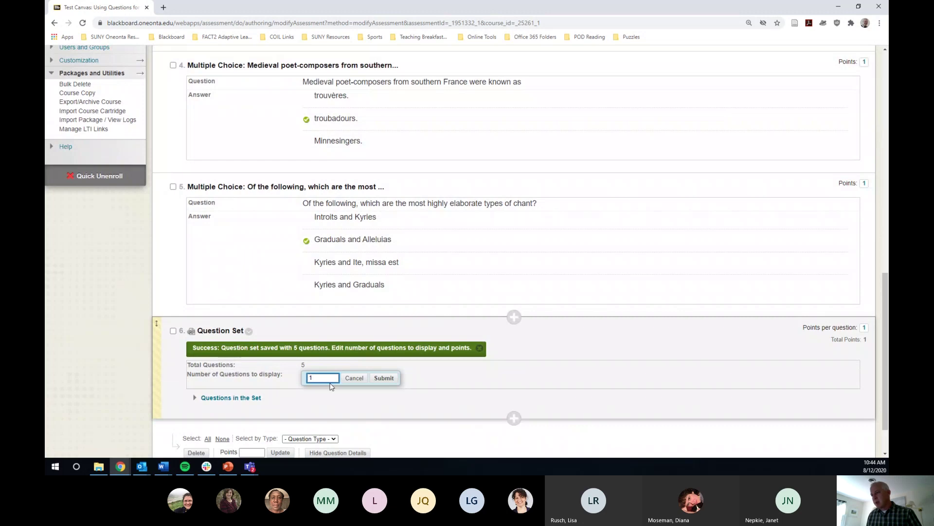
type("2")
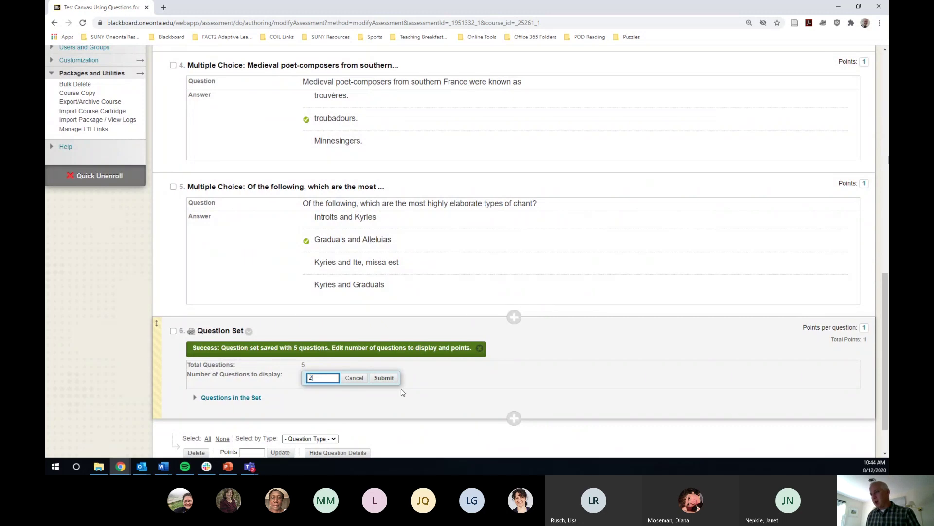
left_click(384, 378)
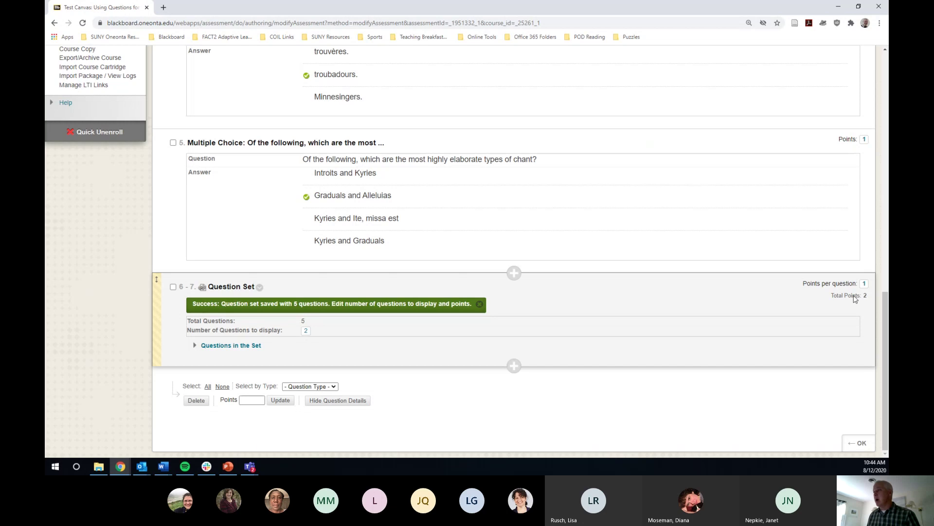
Check the test's total questions and total points, and finish editing it to return to the list of tests.
scroll(859, 296, "up", 15)
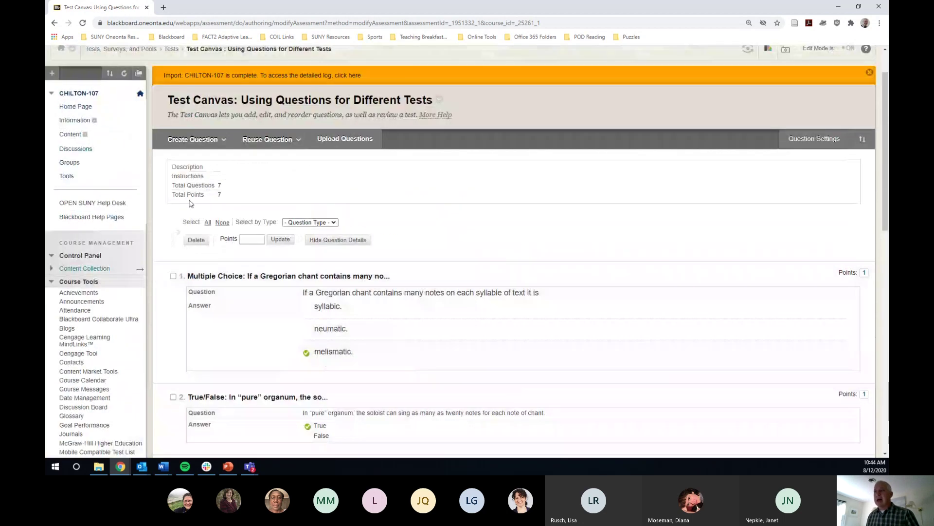
left_click_drag(172, 183, 225, 197)
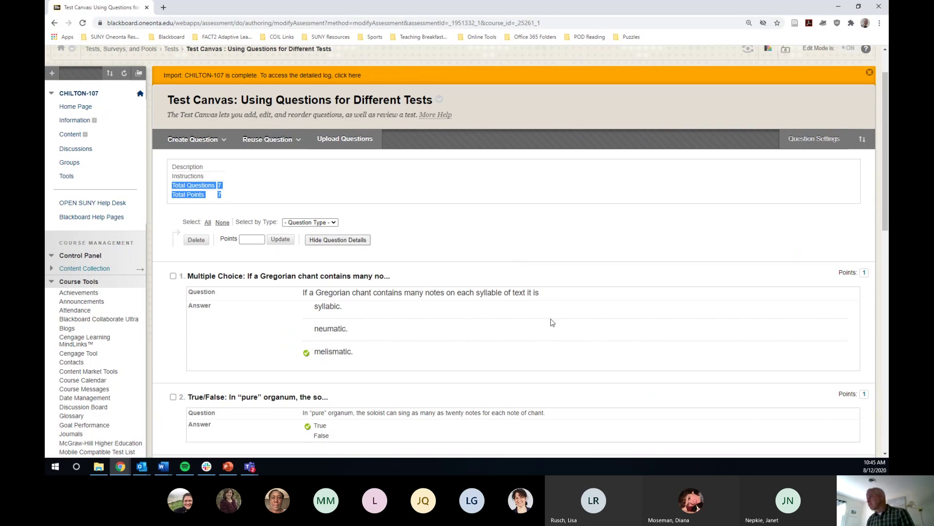
scroll(666, 334, "down", 13)
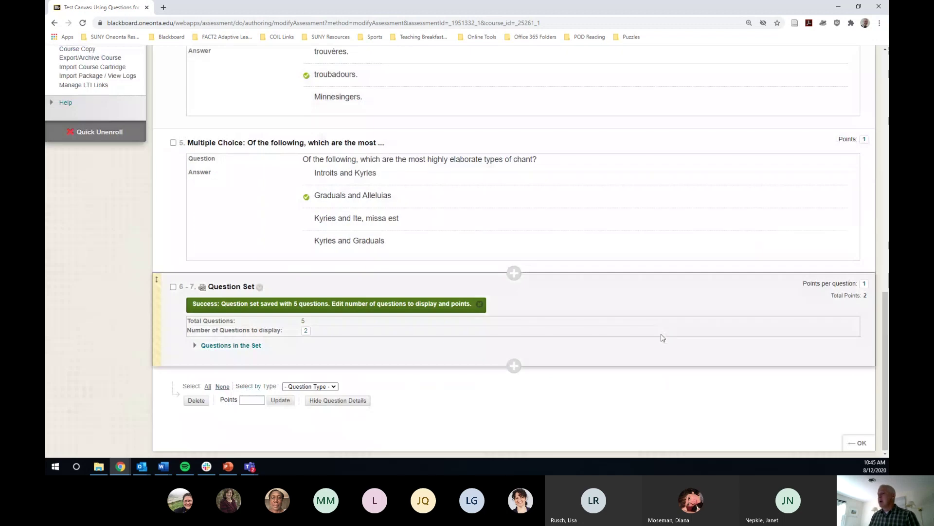
left_click(858, 443)
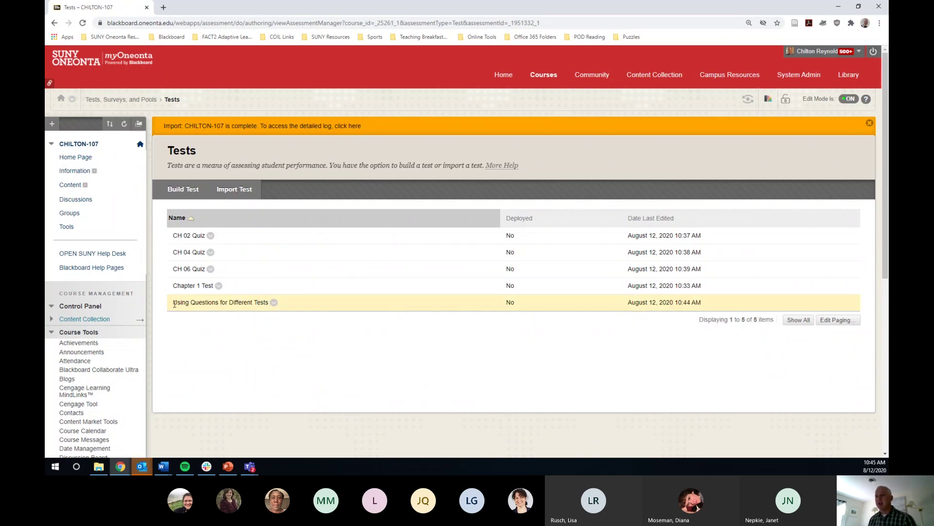
left_click_drag(174, 302, 280, 303)
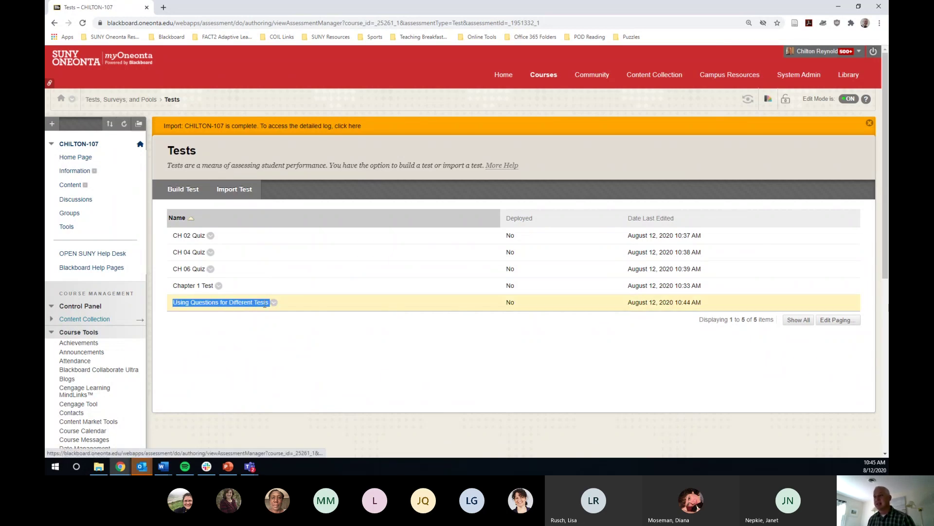
left_click_drag(173, 287, 224, 286)
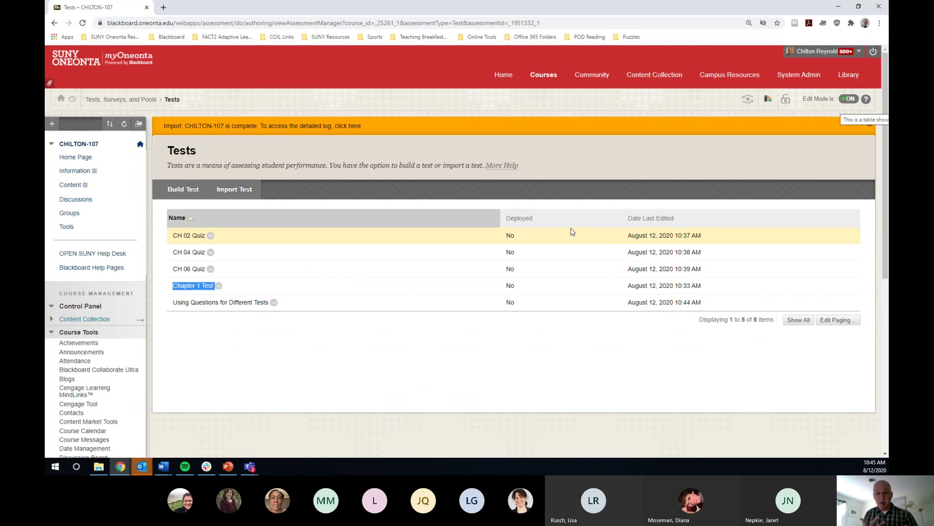
Add the existing Chapter 1 Test as an assessment in the course's Content area.
left_click(70, 186)
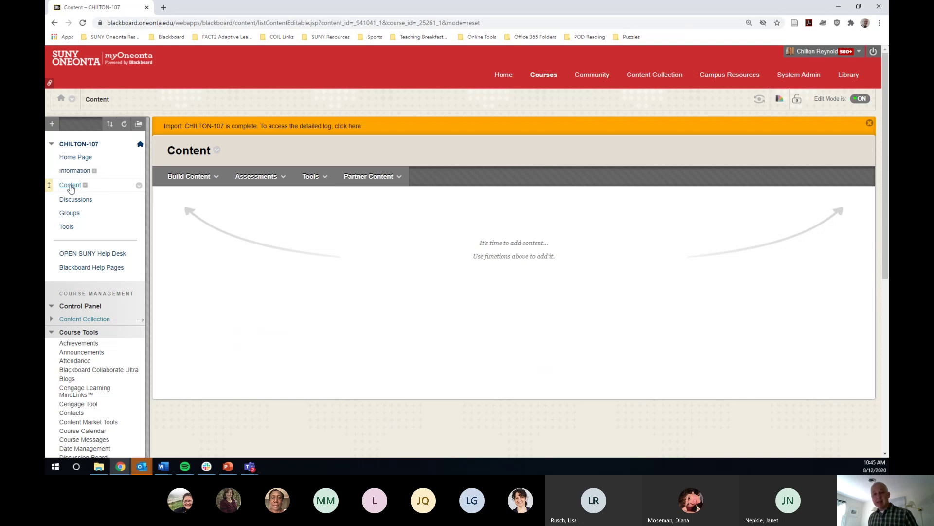
left_click(194, 177)
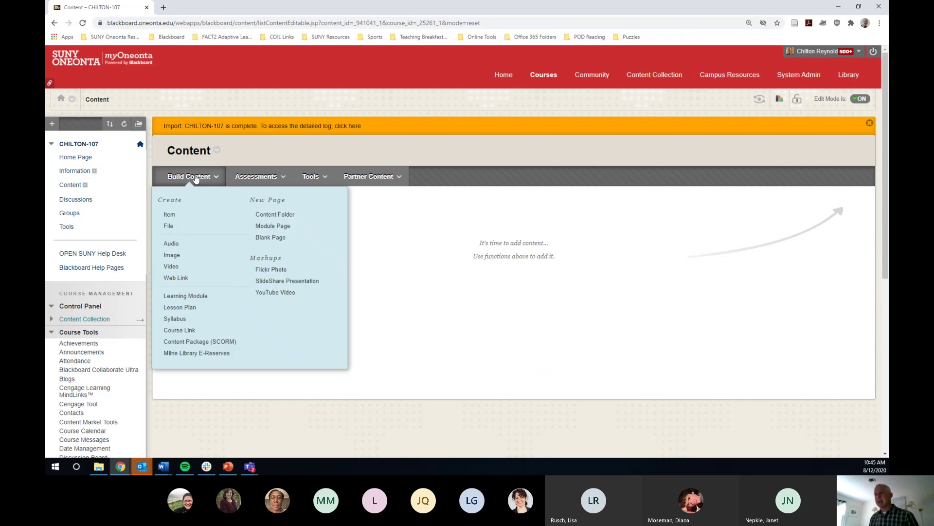
mouse_move(371, 179)
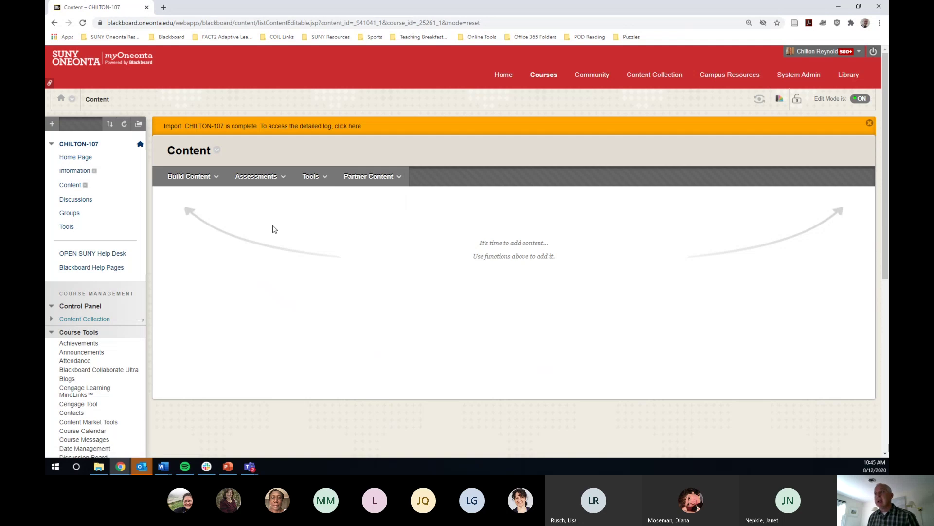
mouse_move(262, 181)
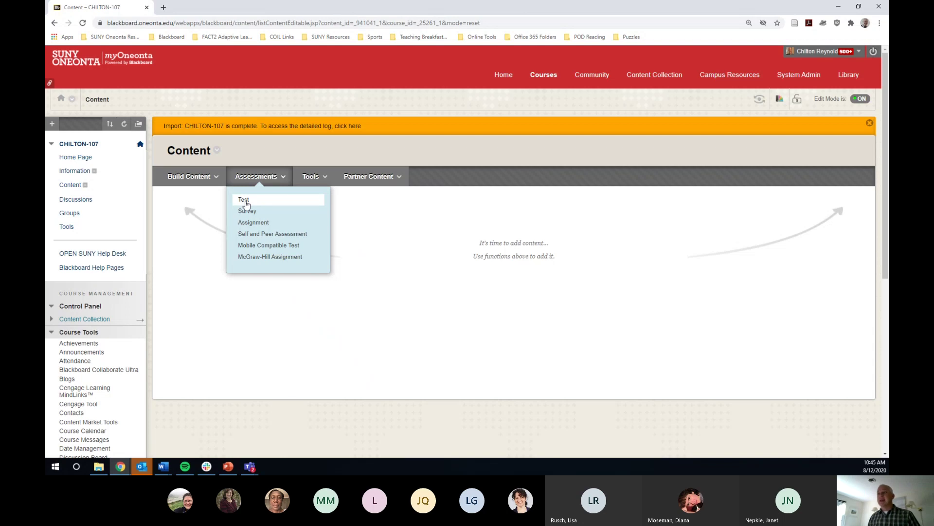
left_click(243, 206)
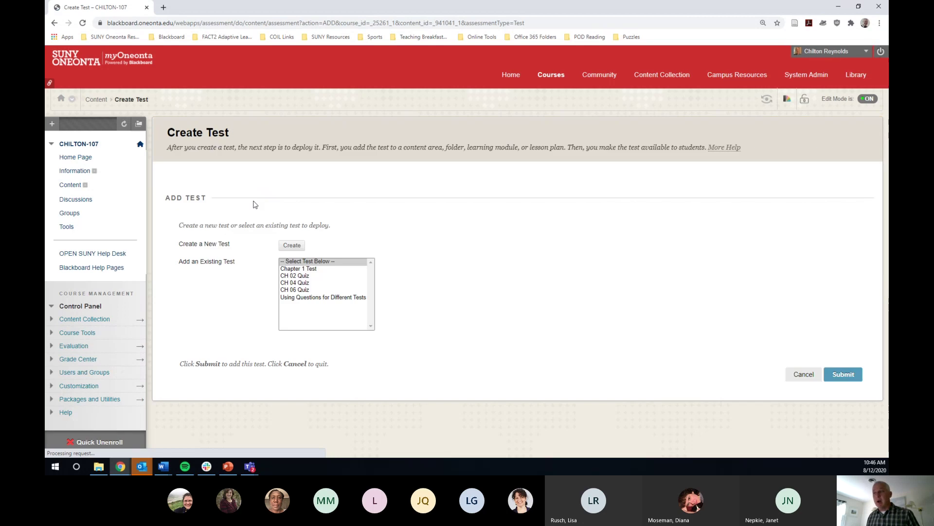
left_click(296, 287)
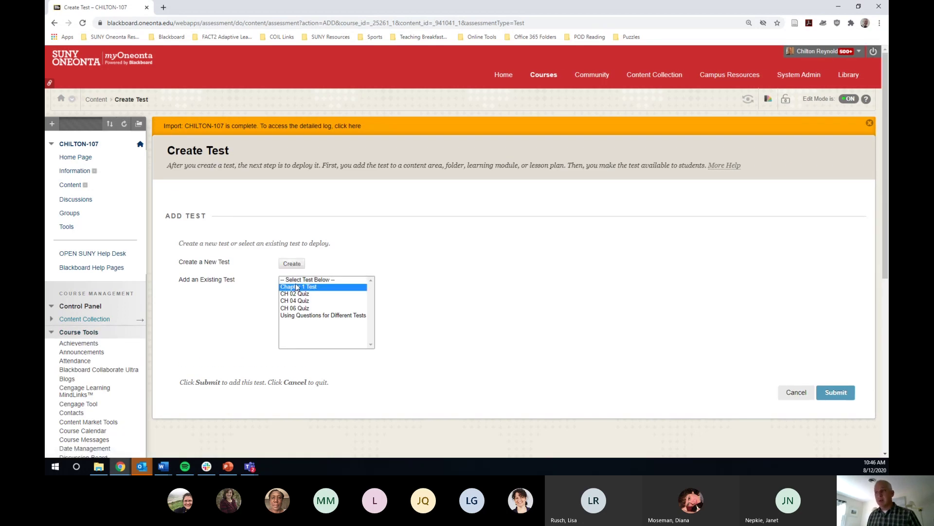
left_click(844, 396)
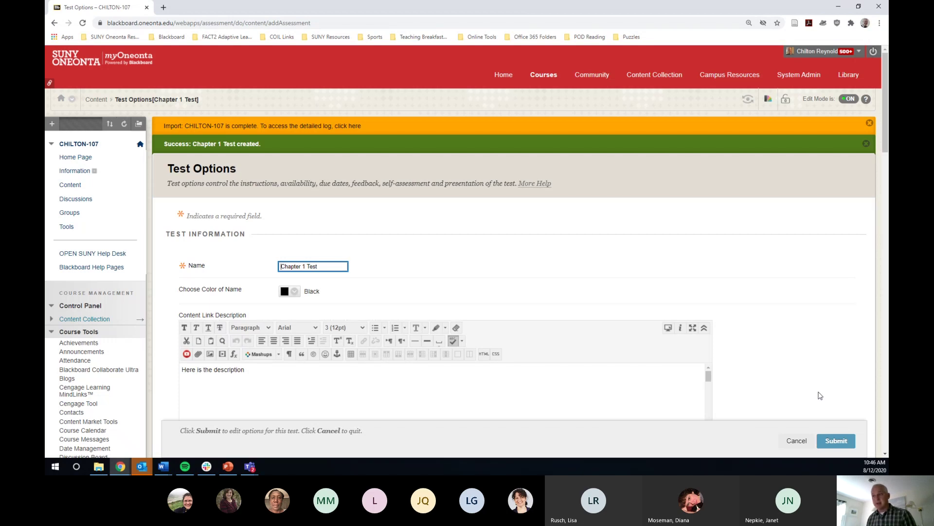
Enable showing the test description to students before they begin the Chapter 1 Test.
scroll(705, 257, "down", 1)
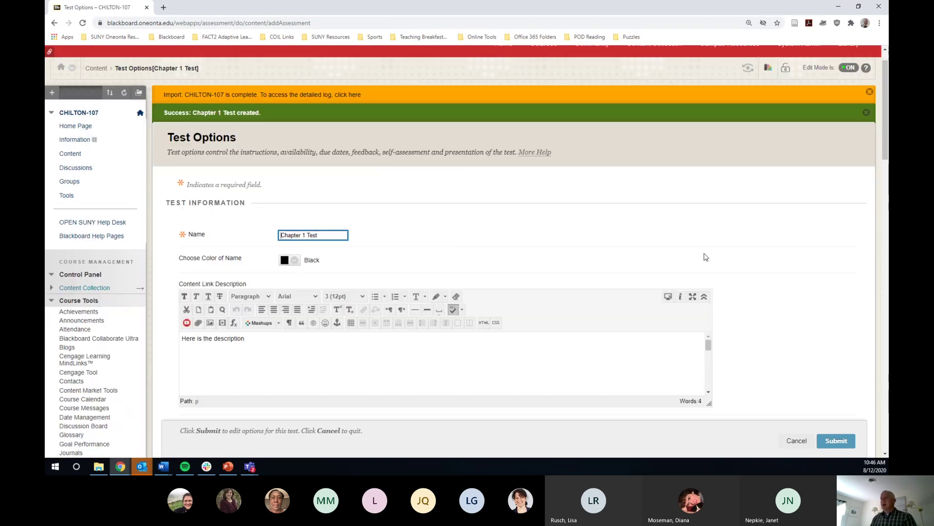
scroll(706, 257, "down", 2)
left_click_drag(253, 239, 175, 239)
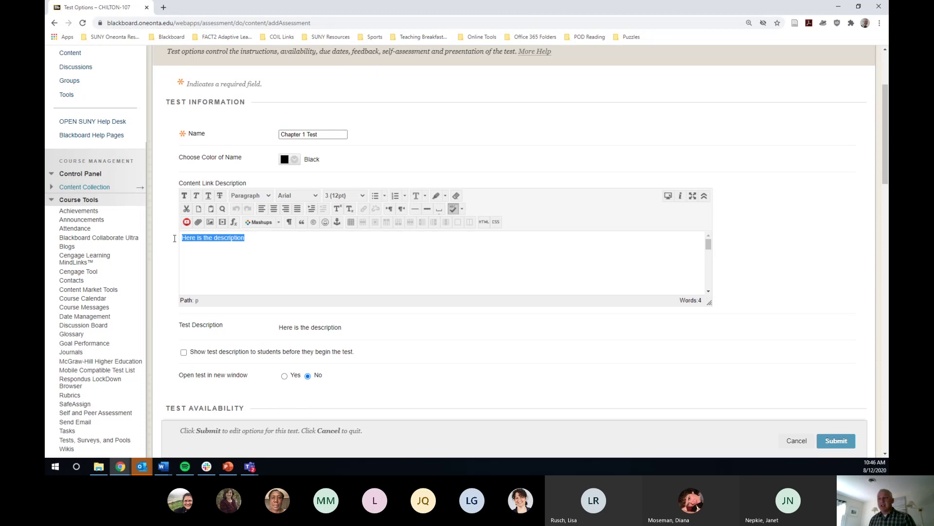
scroll(173, 285, "down", 3)
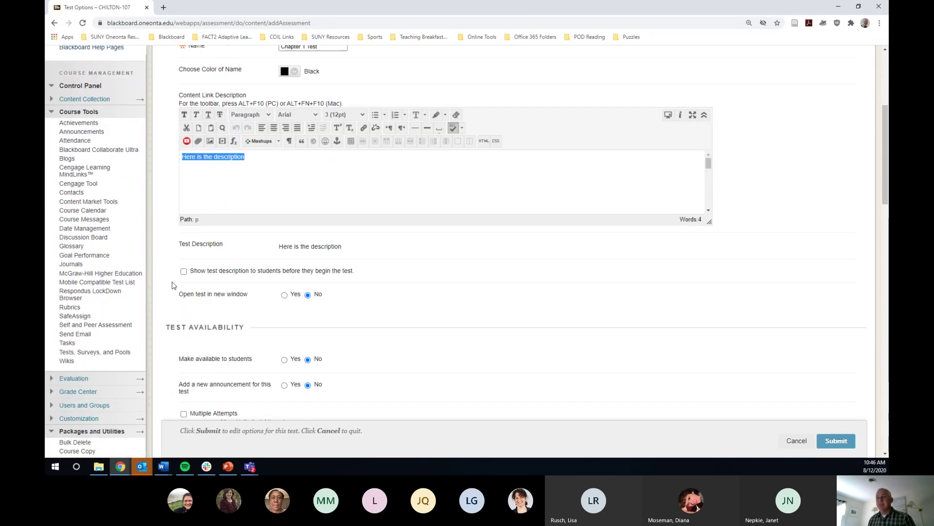
left_click(184, 271)
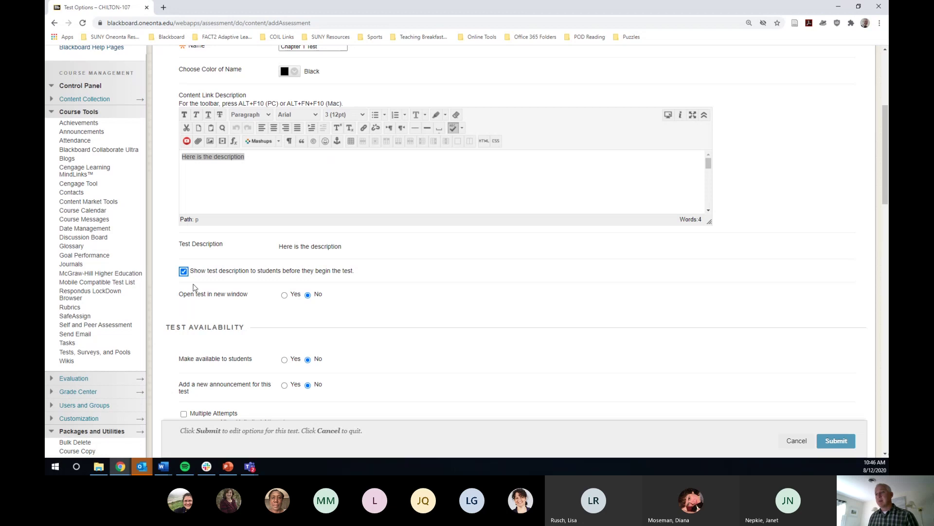
Make the Chapter 1 Test available to students in its test availability options.
scroll(188, 292, "down", 2)
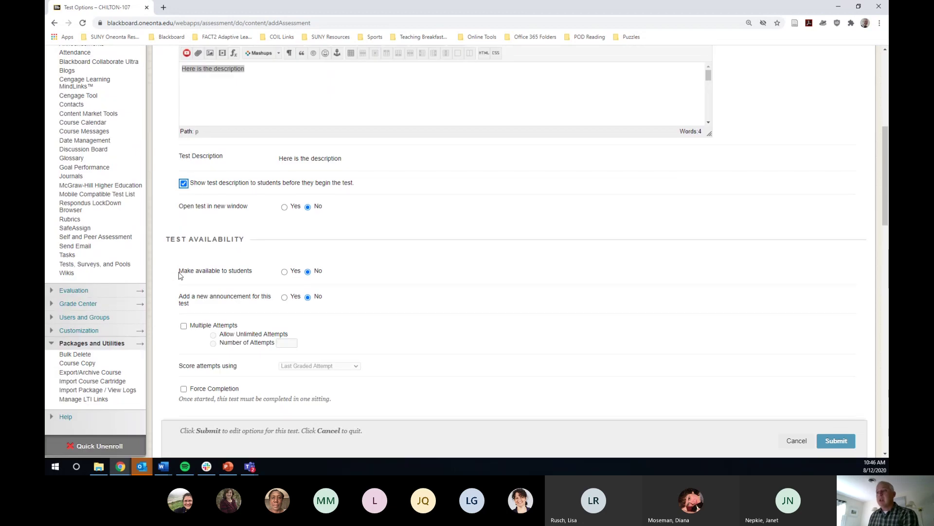
left_click_drag(179, 272, 265, 276)
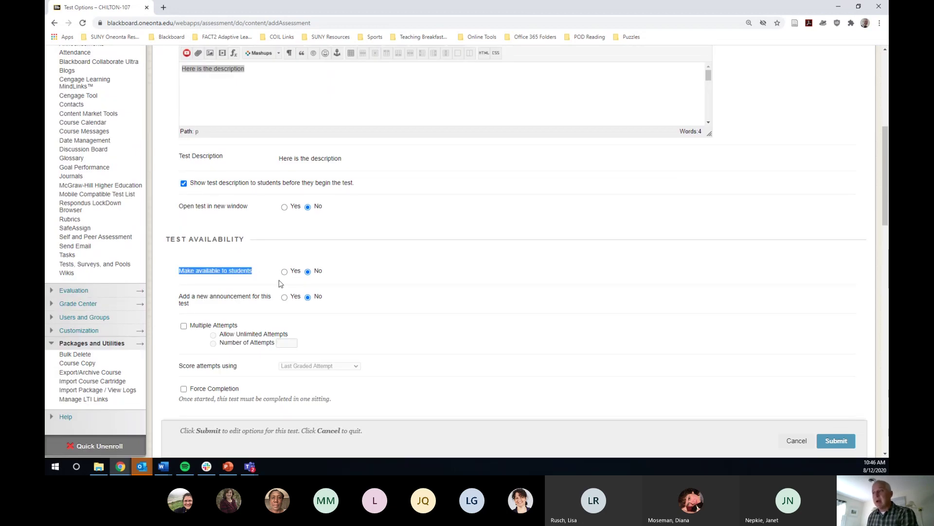
left_click(284, 271)
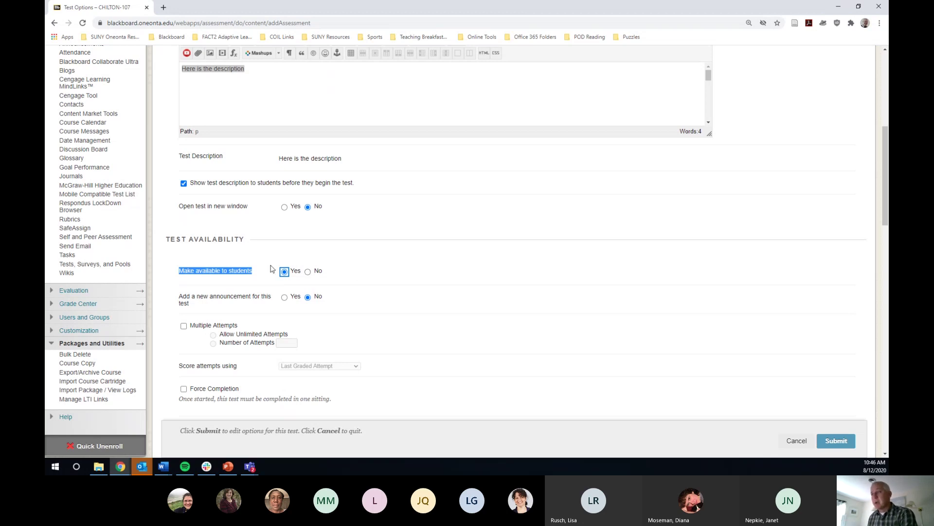
left_click(193, 289)
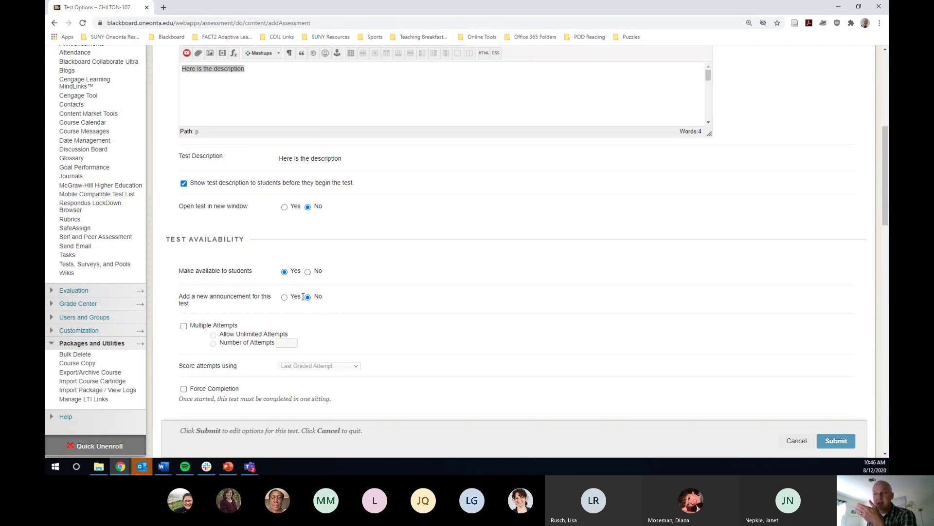
Enable multiple attempts for the Chapter 1 Test, with unlimited attempts allowed.
left_click(193, 327)
left_click(192, 327)
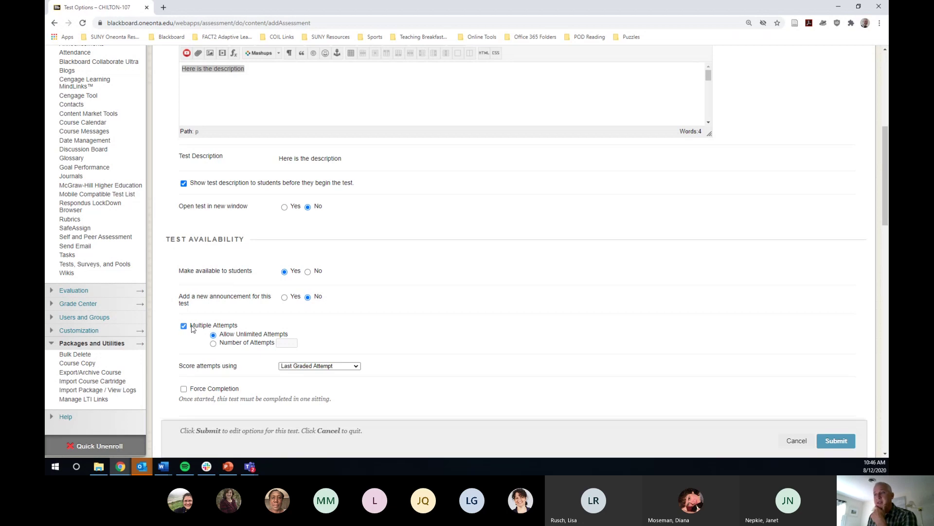
left_click_drag(190, 327, 244, 331)
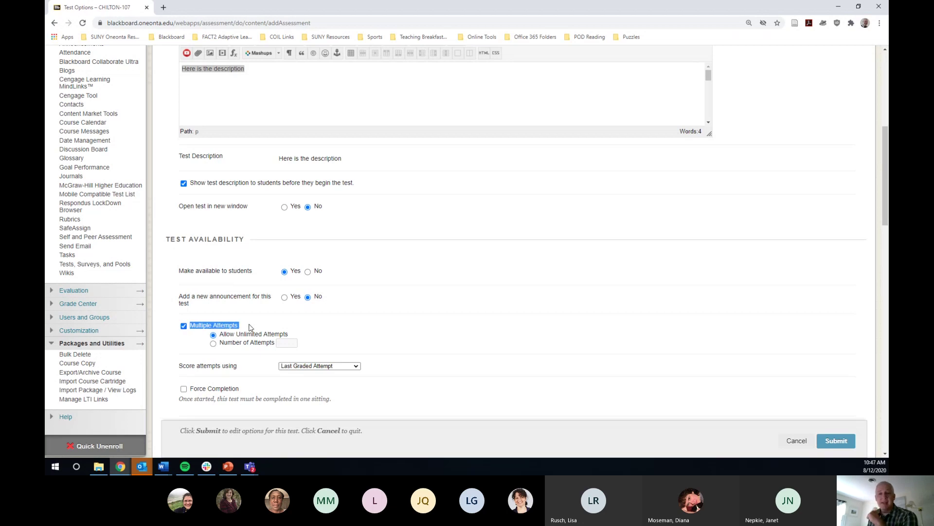
left_click(183, 328)
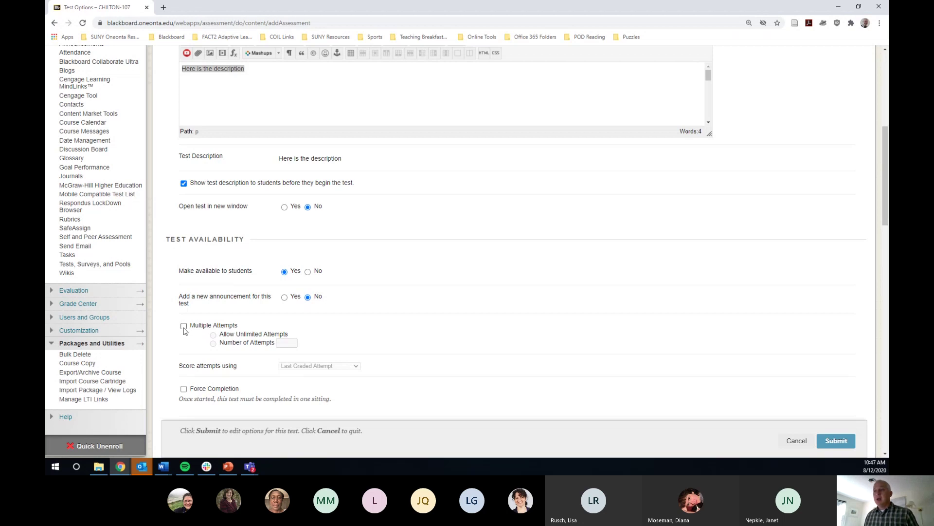
left_click(184, 326)
left_click(184, 326)
left_click(184, 326)
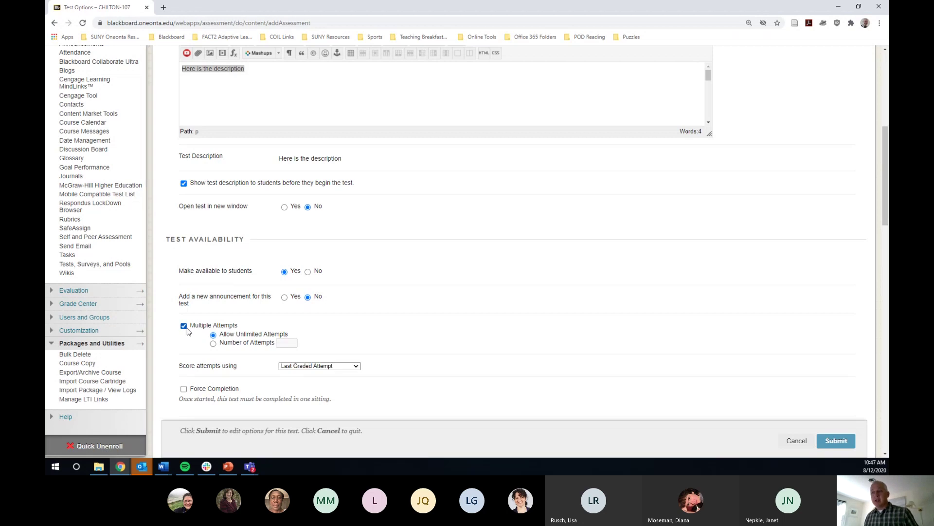
left_click_drag(219, 335, 289, 334)
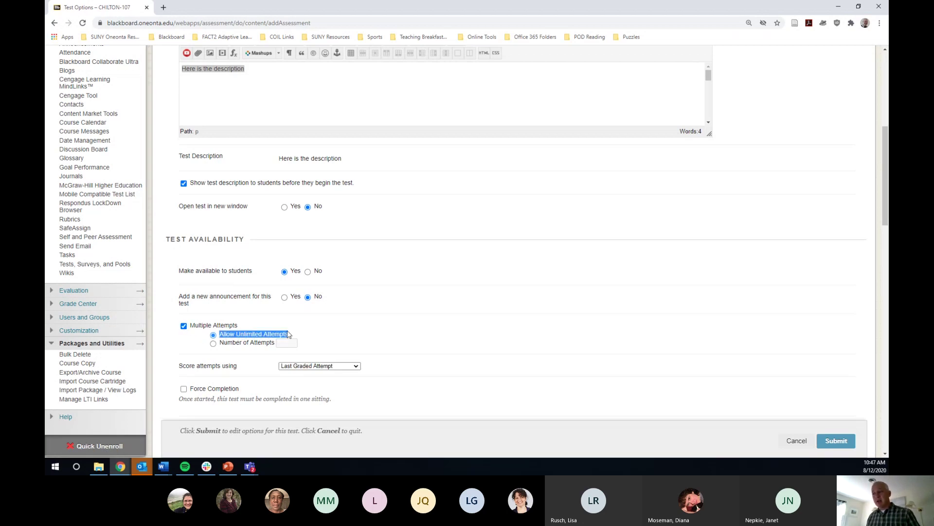
Limit the multiple attempts for the Chapter 1 Test to 2 attempts.
left_click(213, 343)
left_click(287, 344)
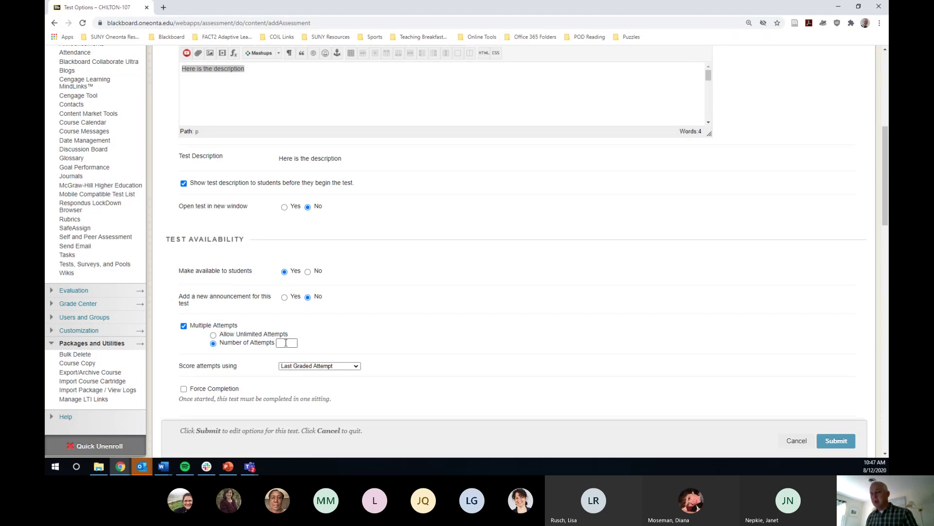
type("2")
left_click(285, 343)
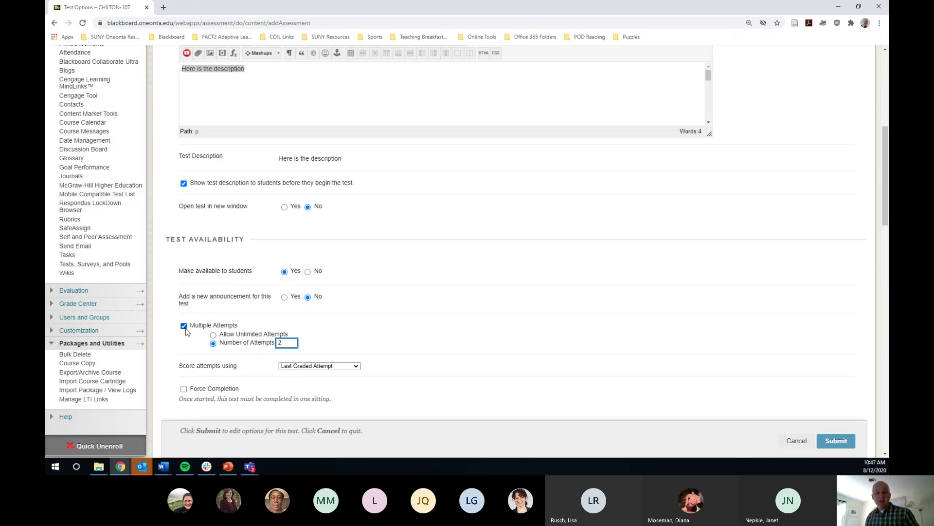
Set the test's attempts to be scored using the Highest Grade.
left_click_drag(179, 365, 244, 370)
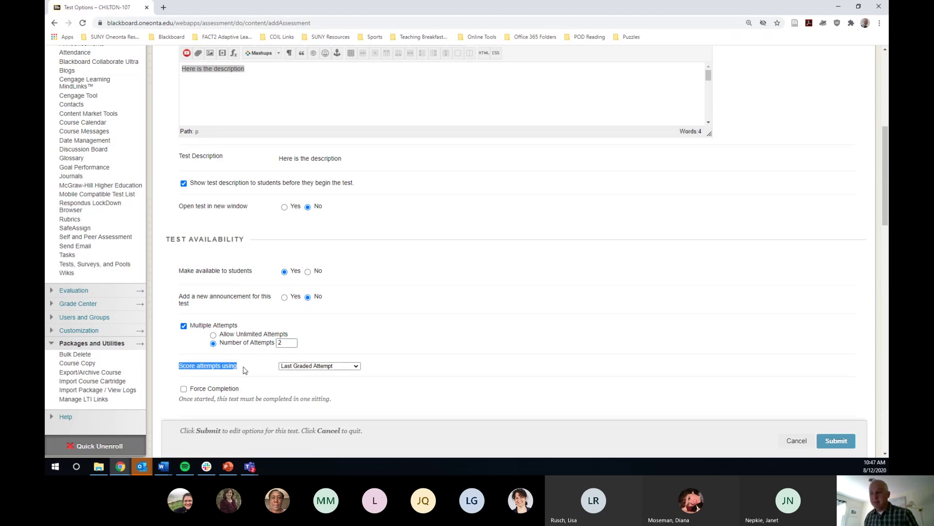
left_click(359, 366)
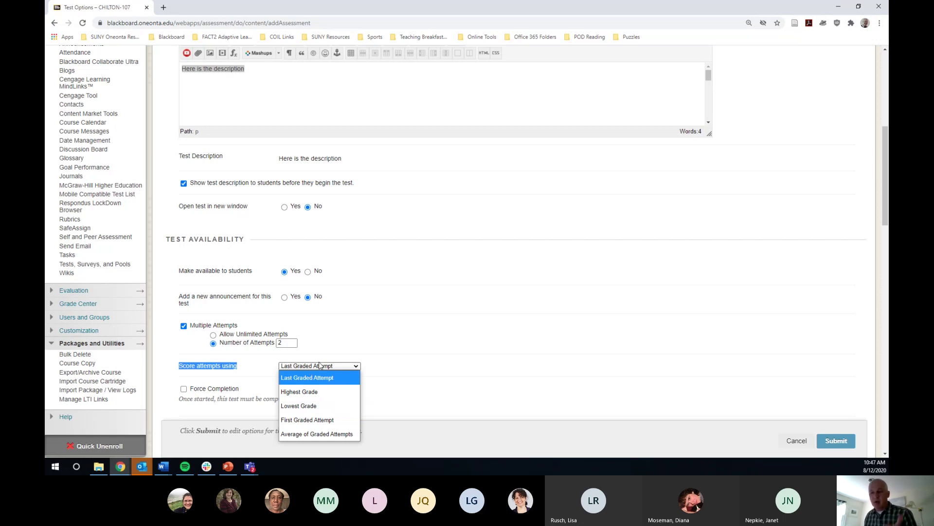
left_click(314, 395)
left_click(381, 393)
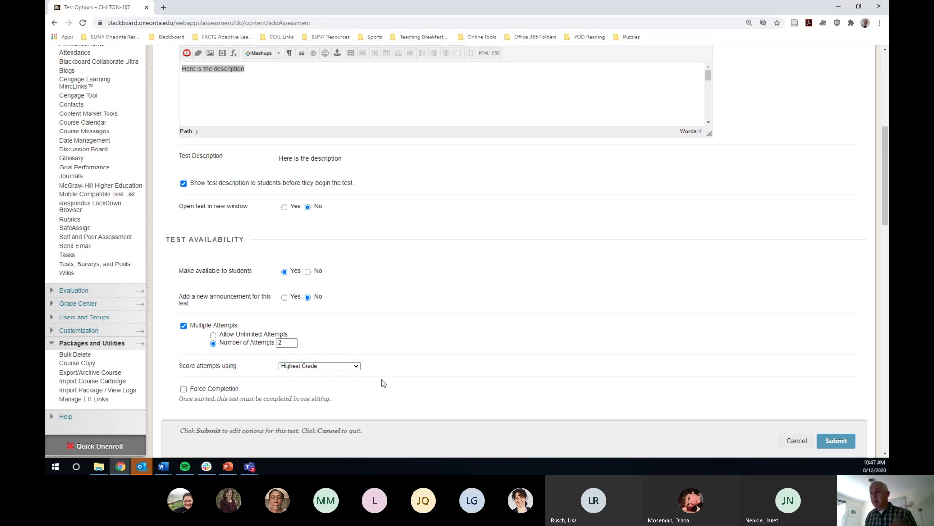
Enable Force Completion for the test and set its timer to 20 minutes.
scroll(372, 375, "down", 3)
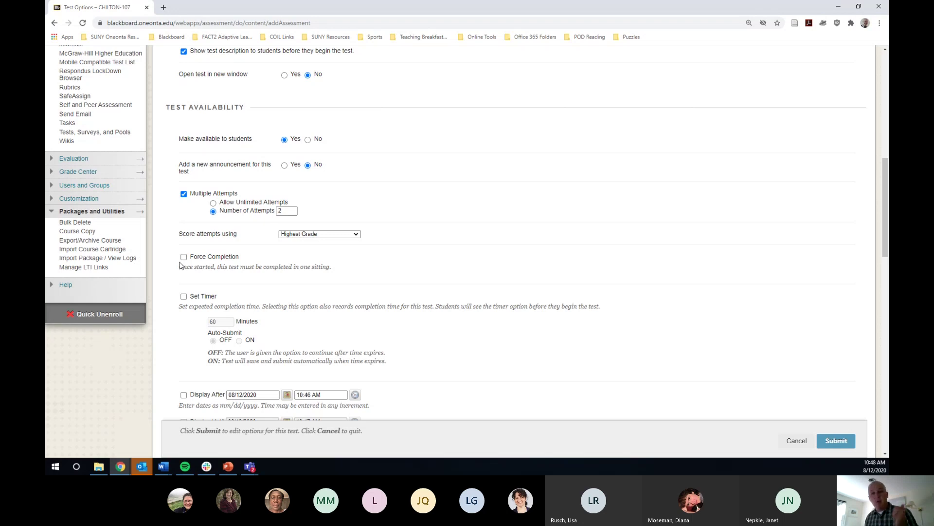
left_click(184, 257)
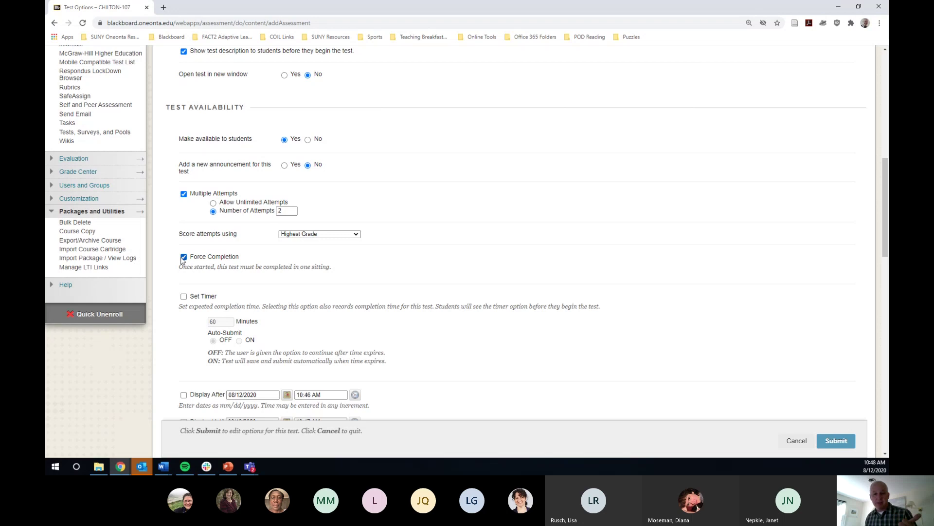
scroll(197, 260, "down", 1)
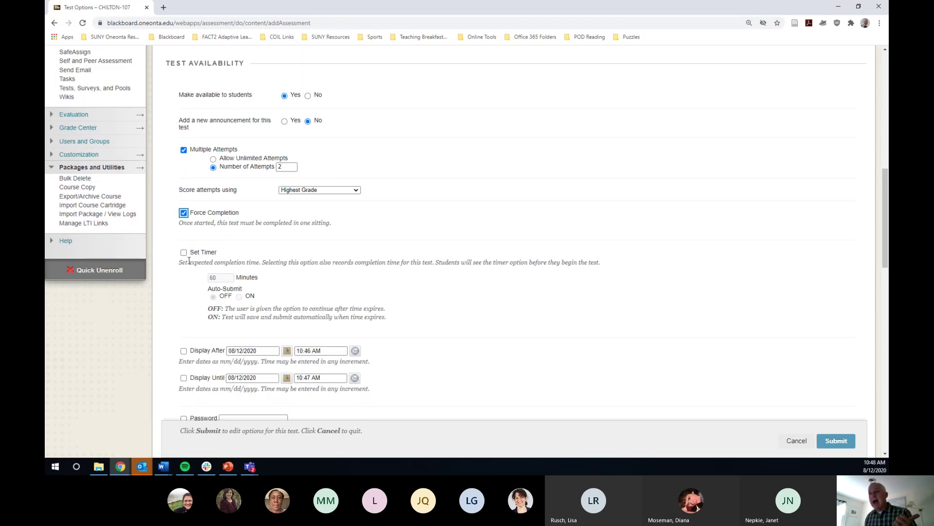
left_click(183, 253)
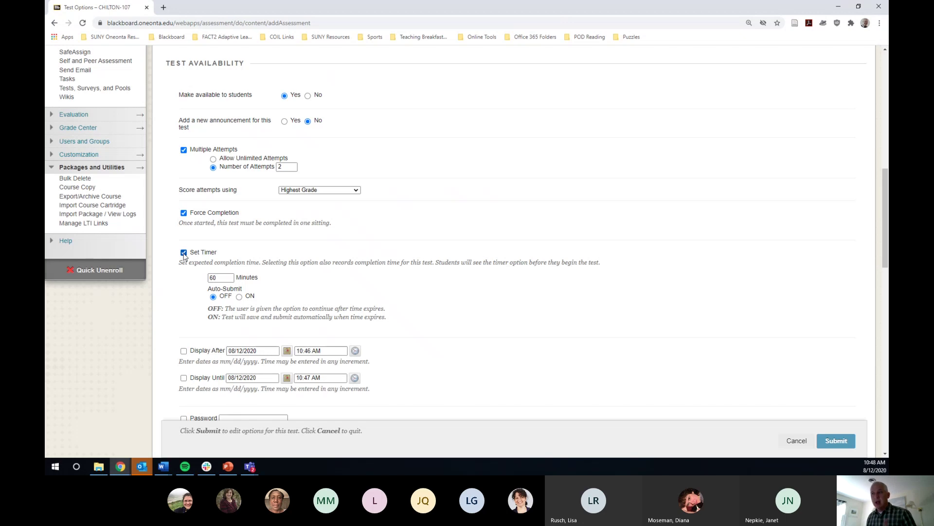
double_click(208, 278)
type("20")
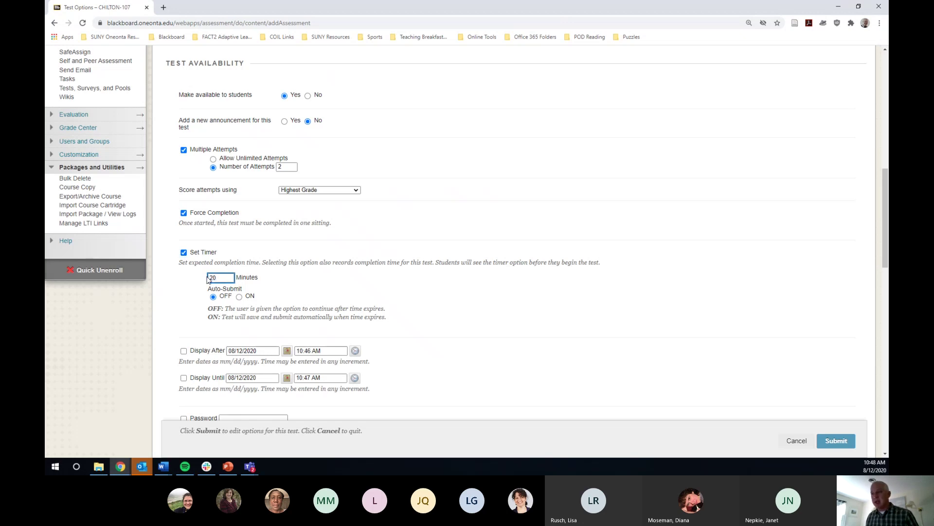
left_click(197, 282)
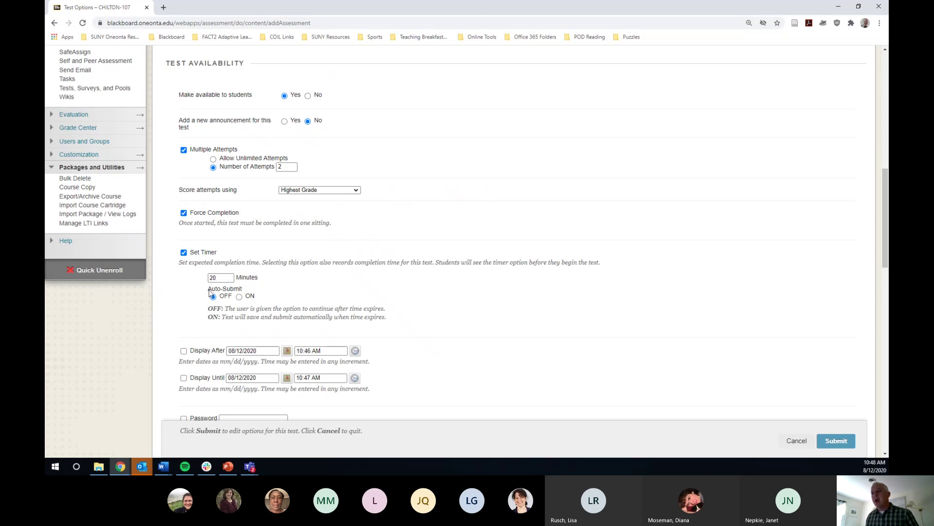
Turn on Auto-Submit so the test is saved and submitted when the timer expires.
left_click_drag(210, 291, 244, 293)
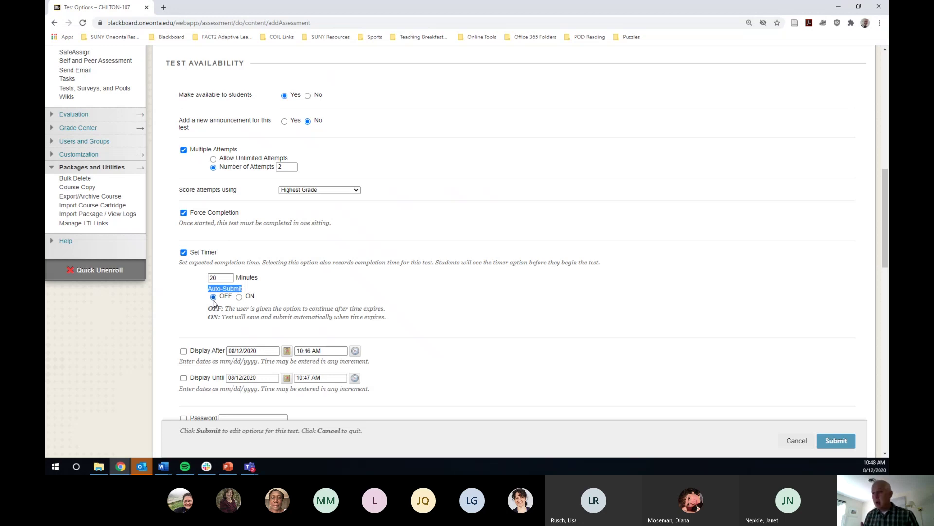
left_click(239, 297)
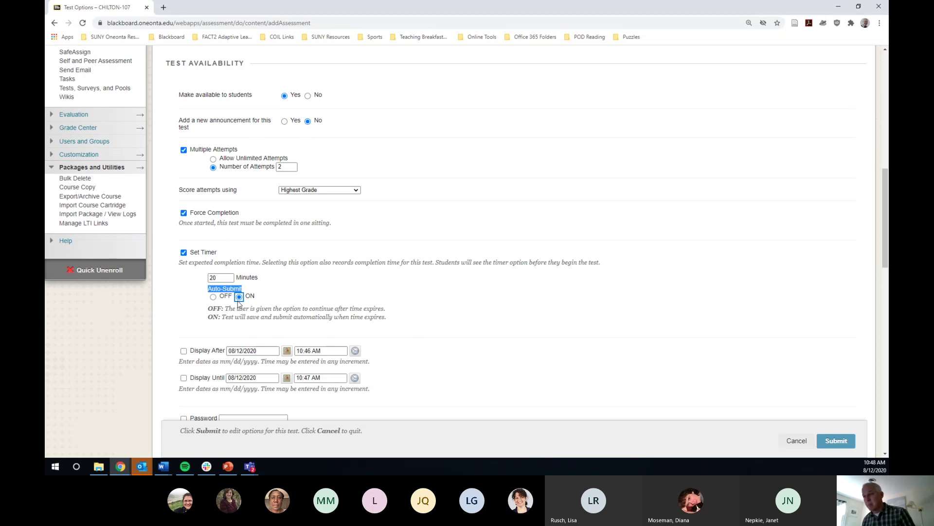
left_click(187, 307)
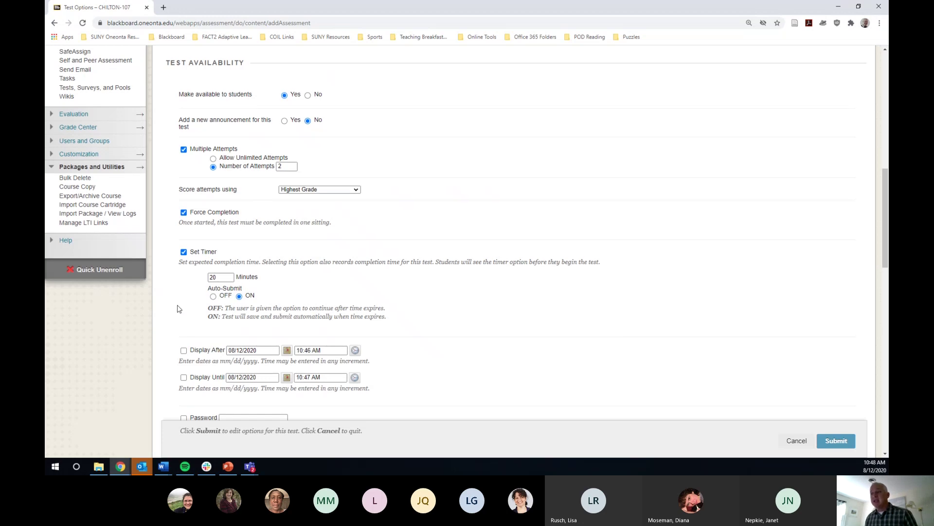
Enable the test's Display After restriction and set it to 08/26/2020 at 09:00 AM.
scroll(178, 310, "down", 3)
scroll(178, 309, "up", 1)
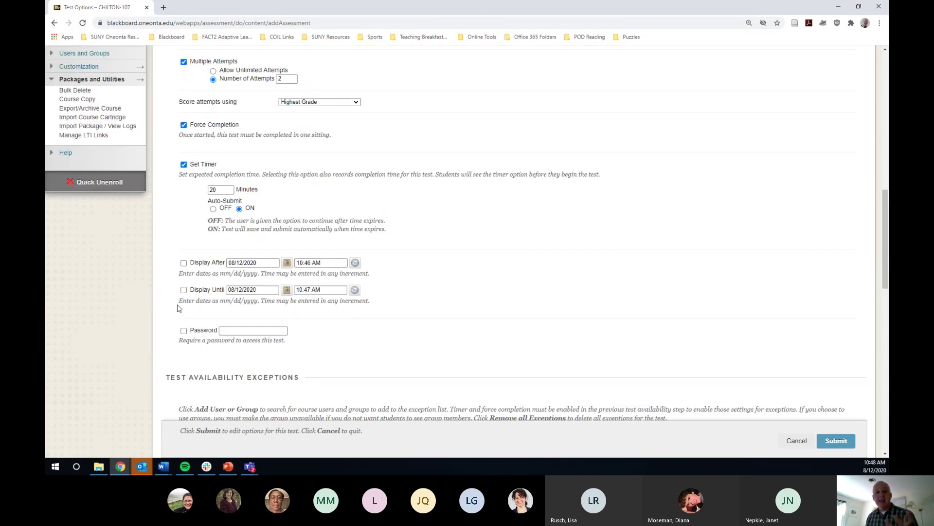
left_click(183, 264)
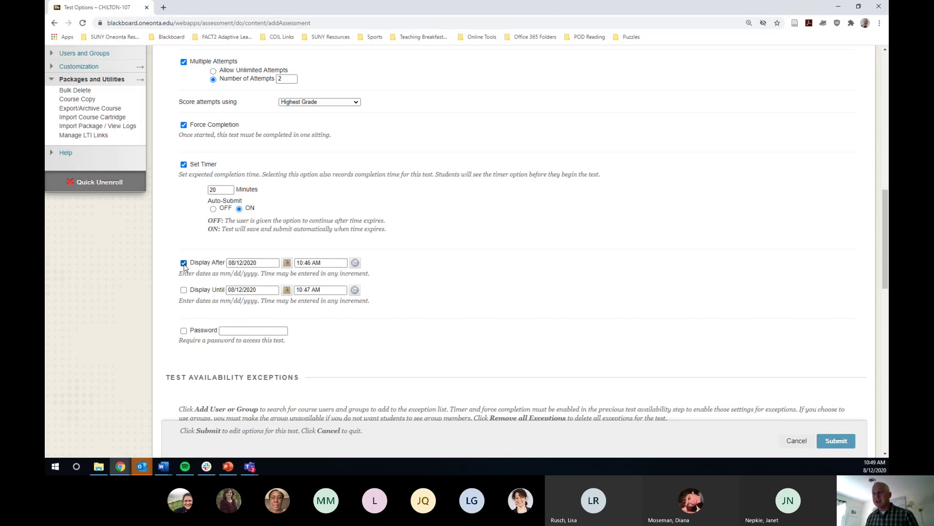
double_click(184, 264)
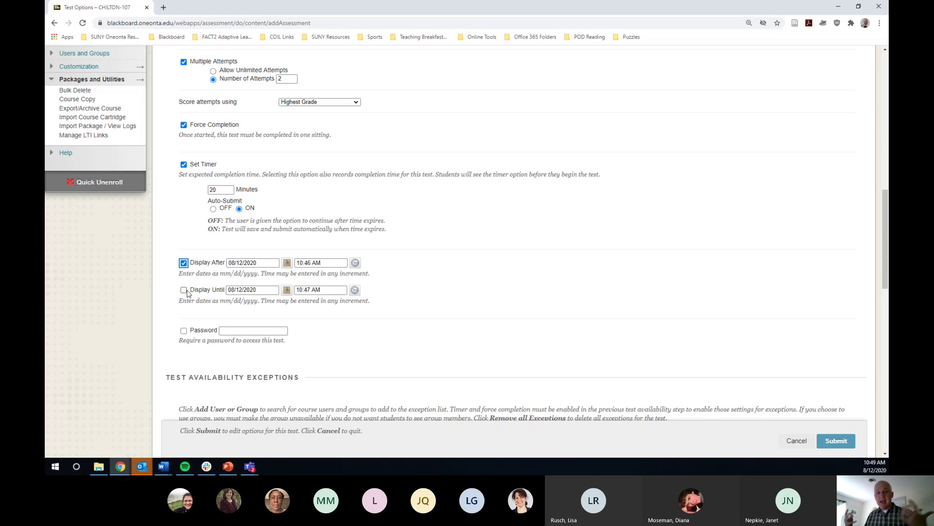
left_click(287, 262)
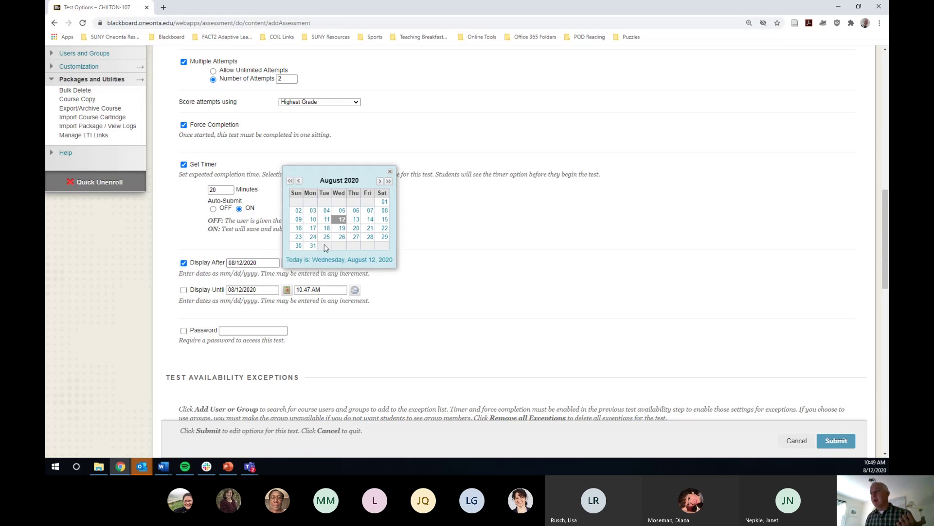
left_click(342, 237)
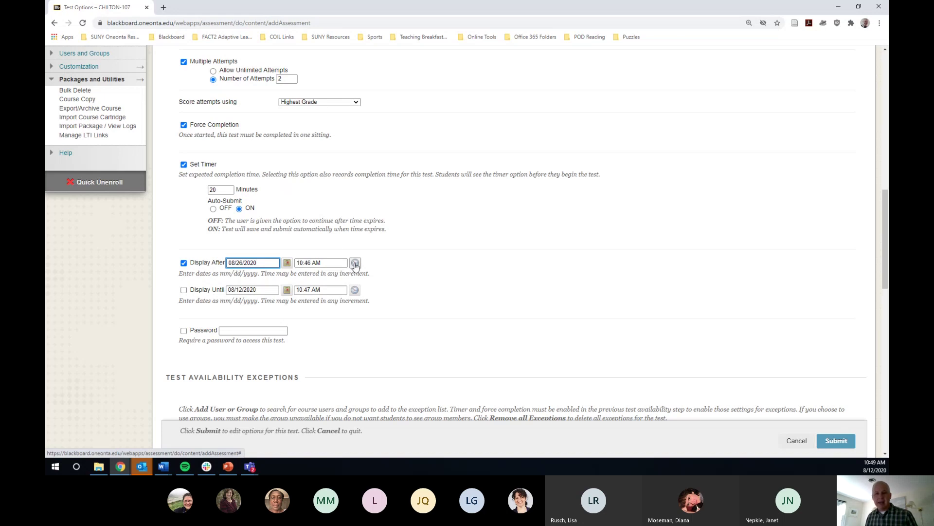
left_click(355, 263)
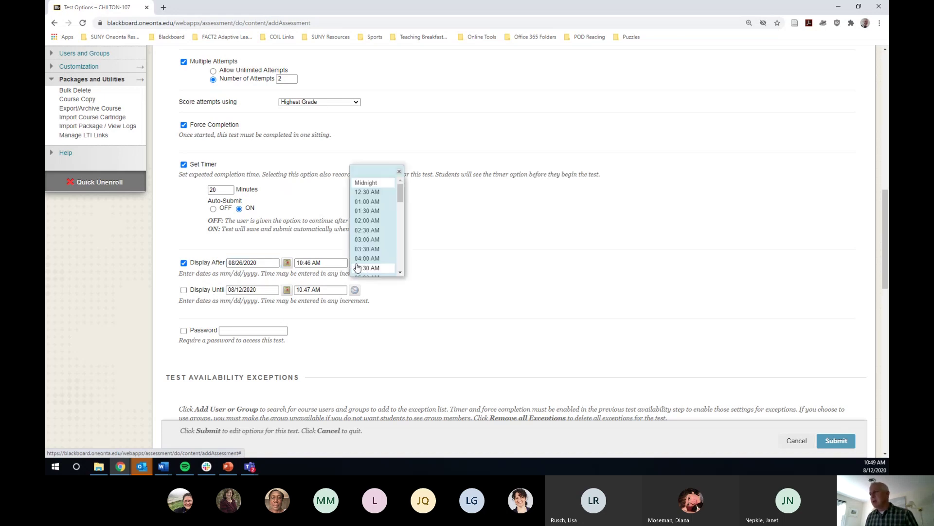
left_click(400, 269)
left_click(399, 268)
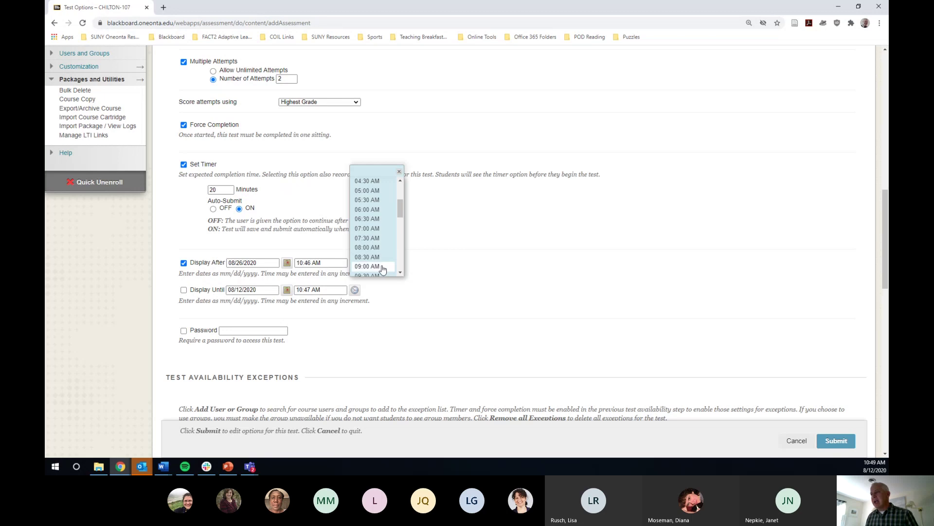
left_click(384, 268)
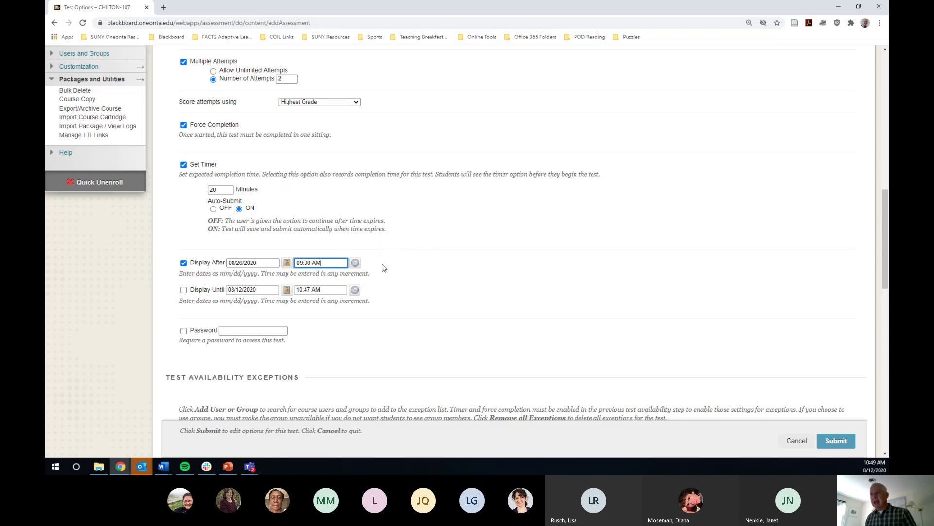
Enable the test's Display Until restriction and set it to 08/28/2020 at 04:30 PM.
left_click(184, 290)
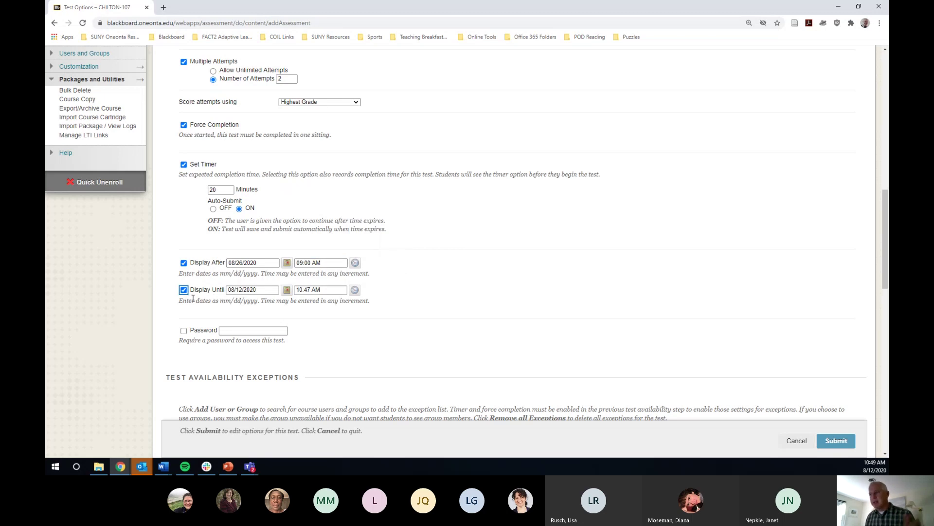
left_click(286, 292)
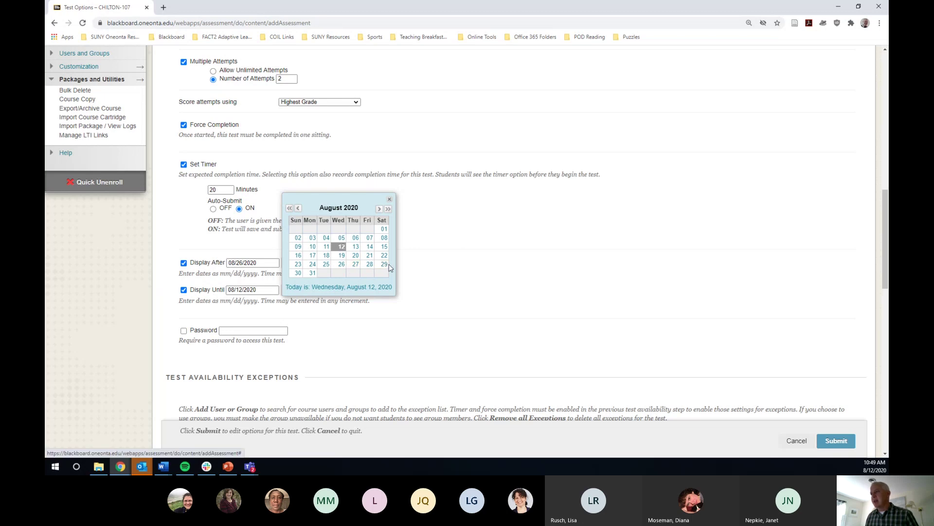
left_click(297, 273)
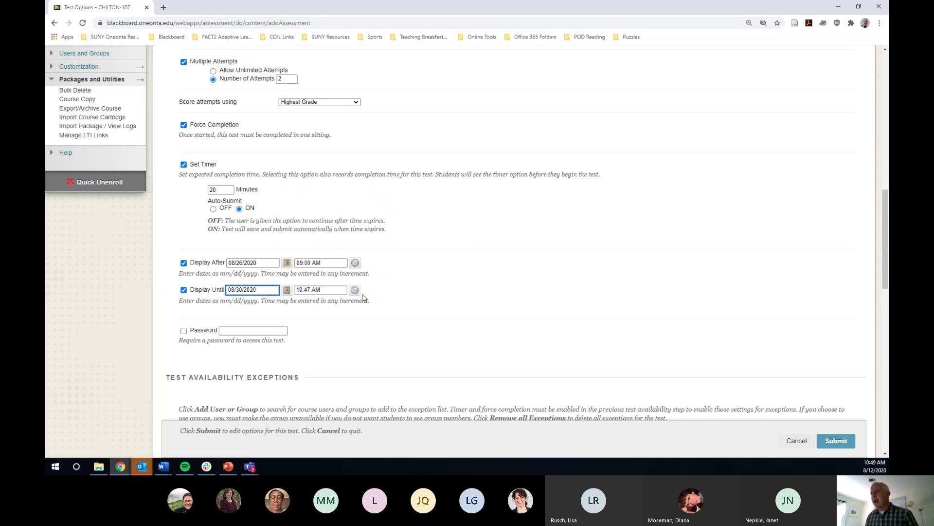
left_click(286, 291)
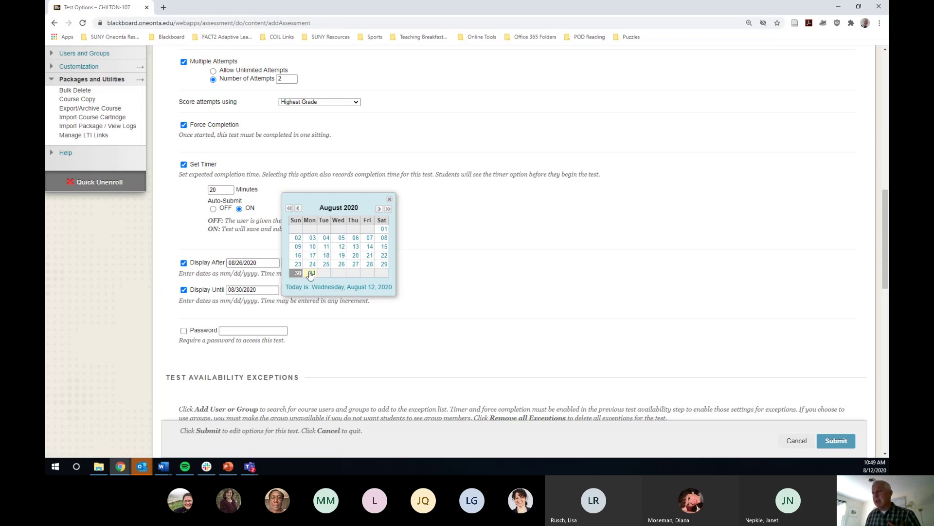
left_click(370, 265)
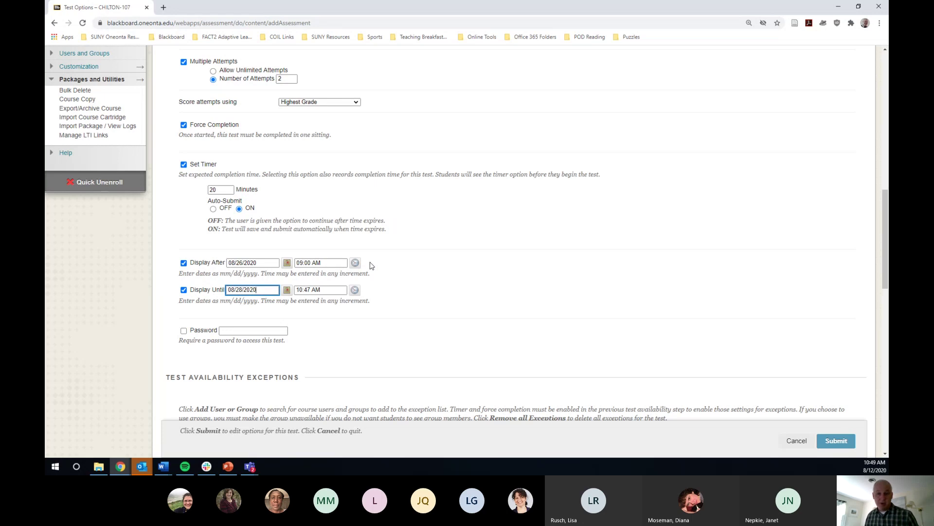
left_click(355, 290)
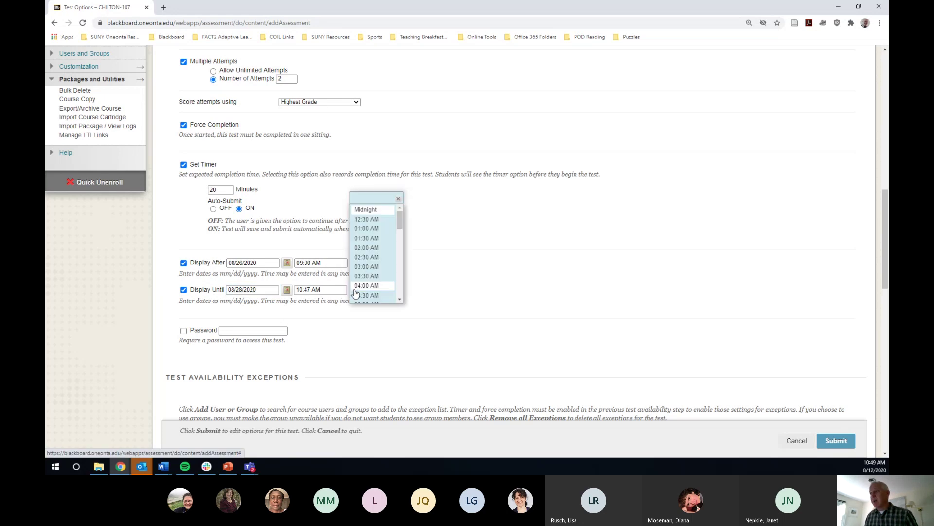
scroll(400, 294, "down", 4)
scroll(400, 294, "down", 3)
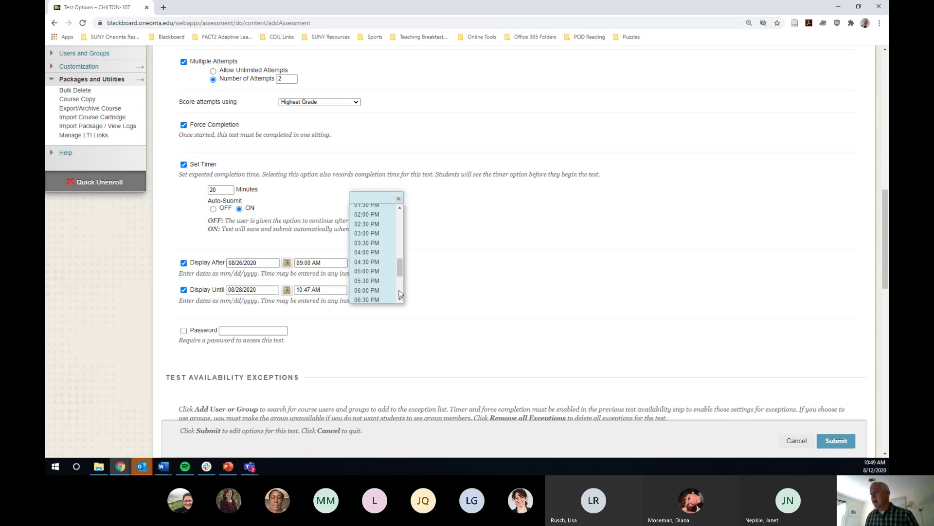
left_click(376, 265)
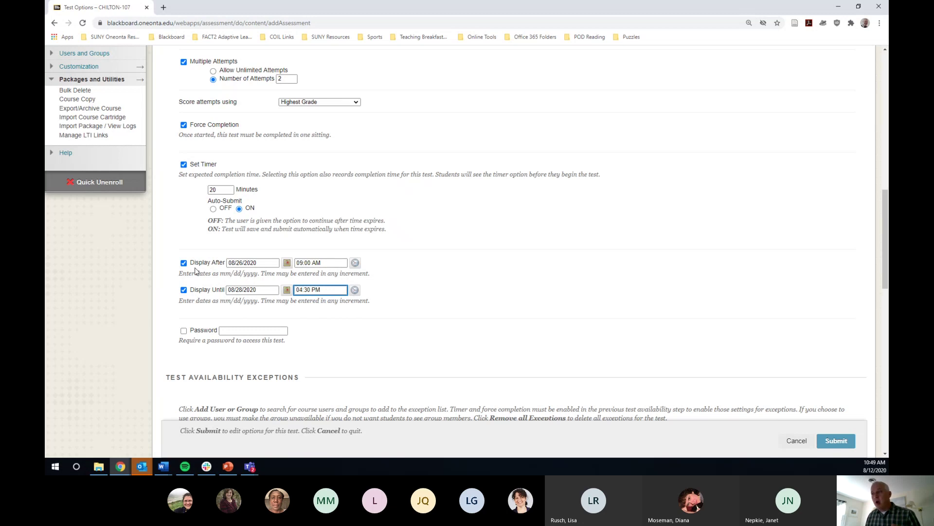
scroll(209, 261, "up", 5)
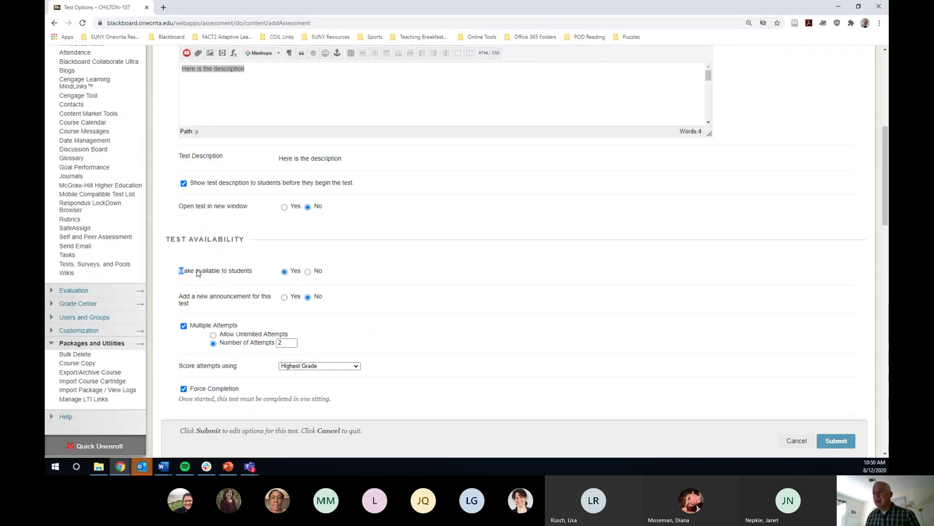
left_click_drag(179, 270, 259, 276)
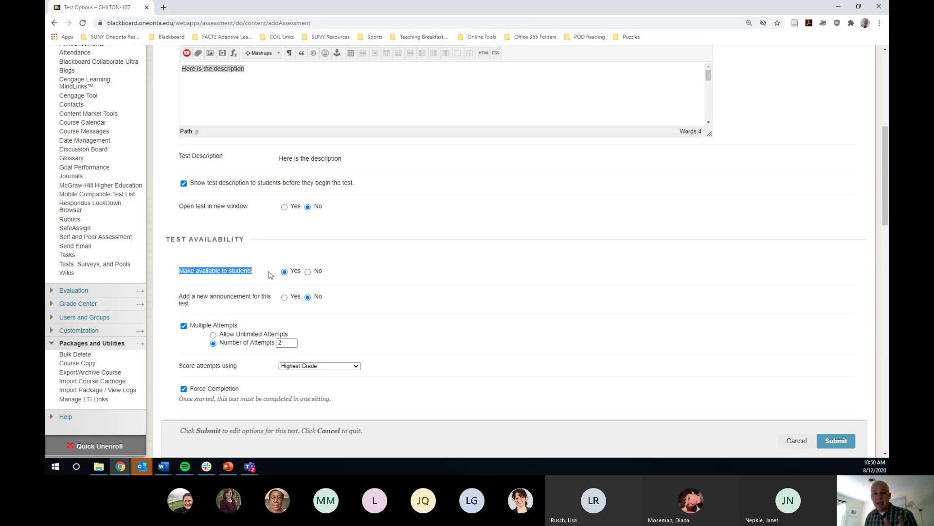
View the user and group search for test availability exceptions, and close it without adding anyone.
scroll(270, 275, "down", 9)
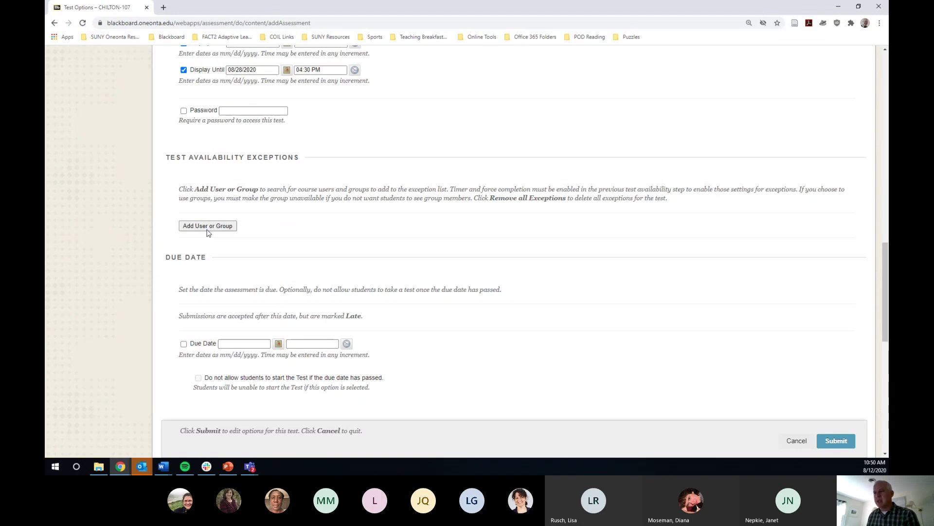
left_click(207, 228)
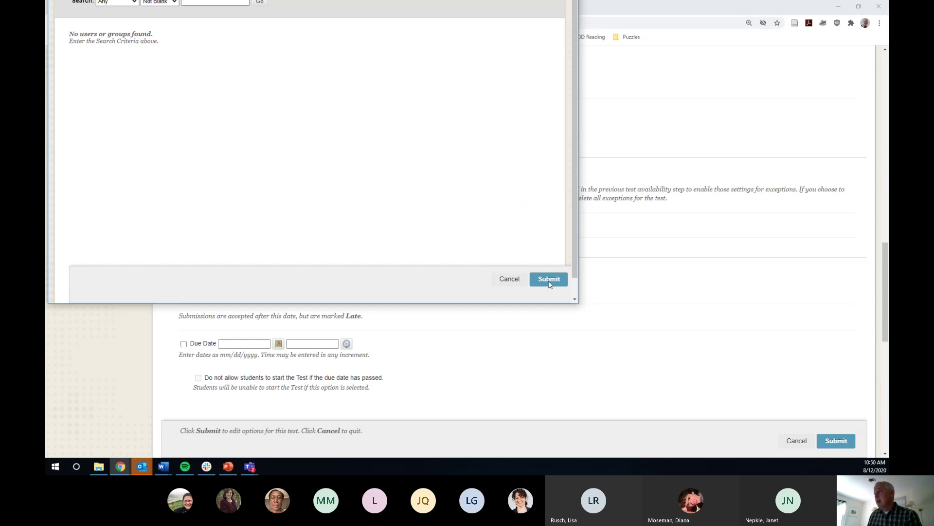
left_click(509, 280)
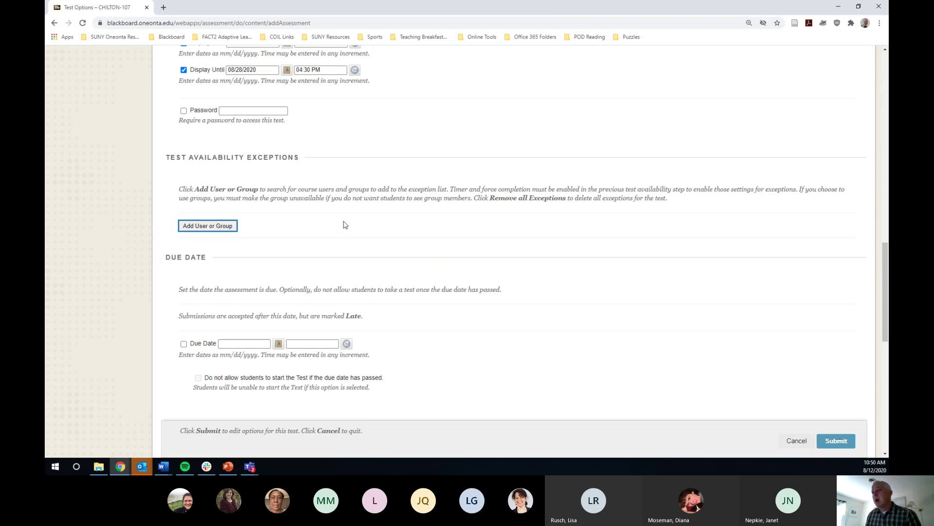
Try the Correct, Submitted and All Answers options for the After Submission results rule, and clear them again.
scroll(344, 227, "down", 2)
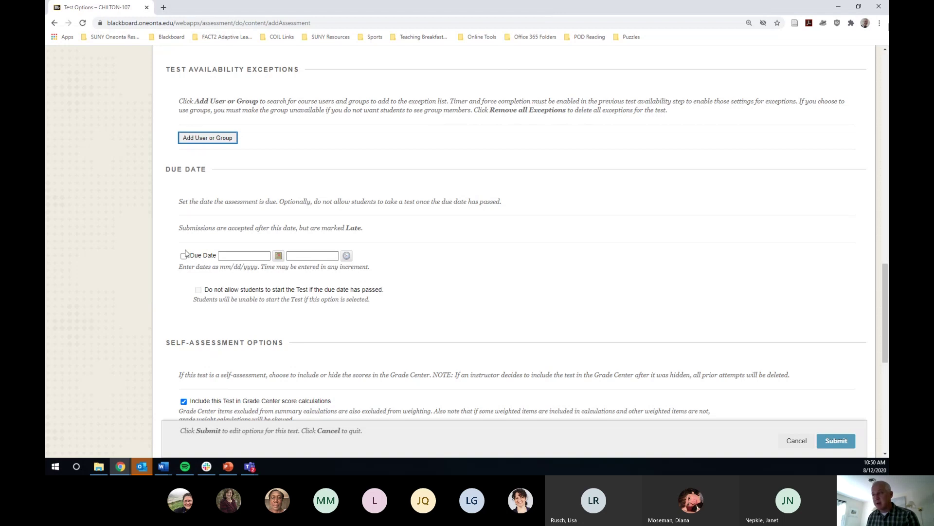
scroll(191, 254, "down", 3)
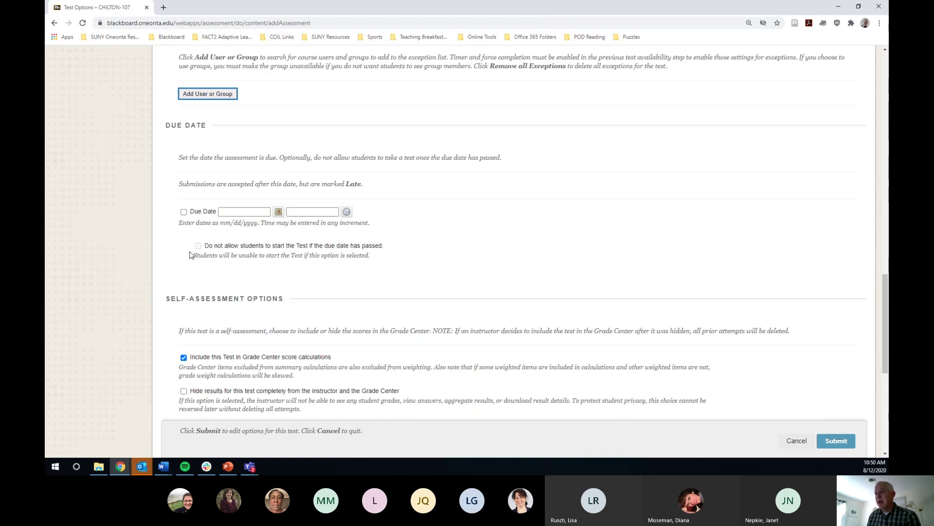
scroll(191, 254, "down", 4)
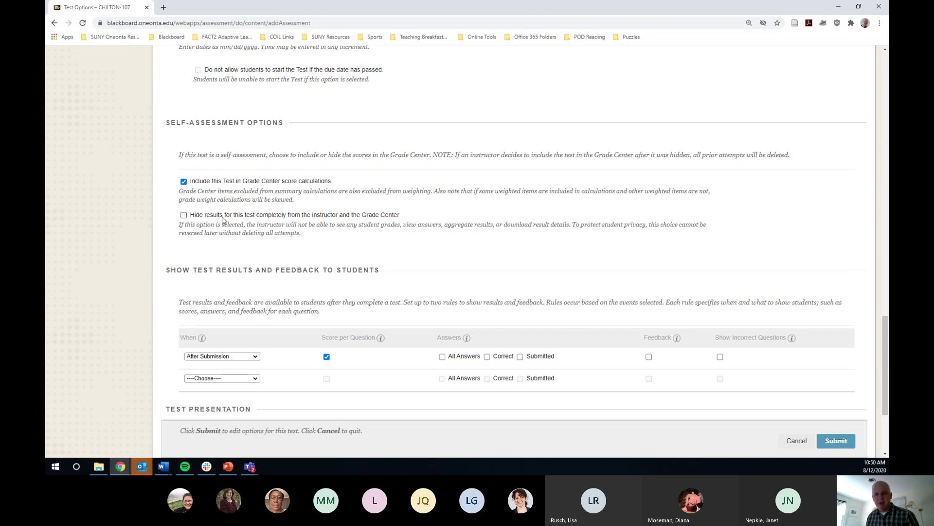
scroll(223, 219, "down", 3)
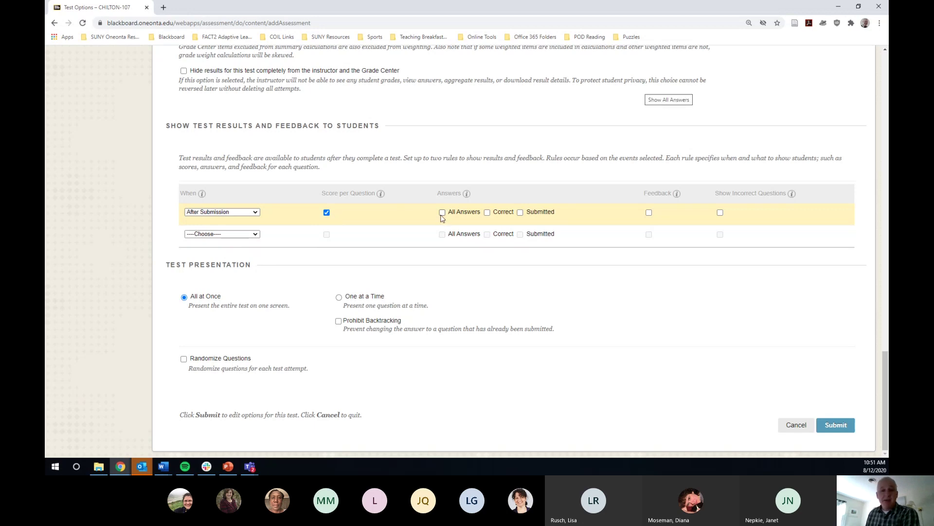
left_click(487, 213)
left_click(487, 212)
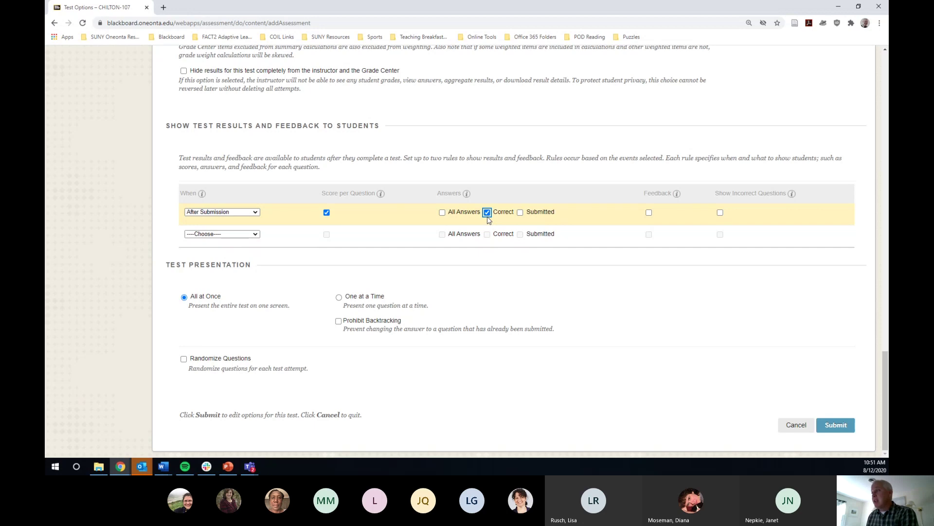
left_click(525, 215)
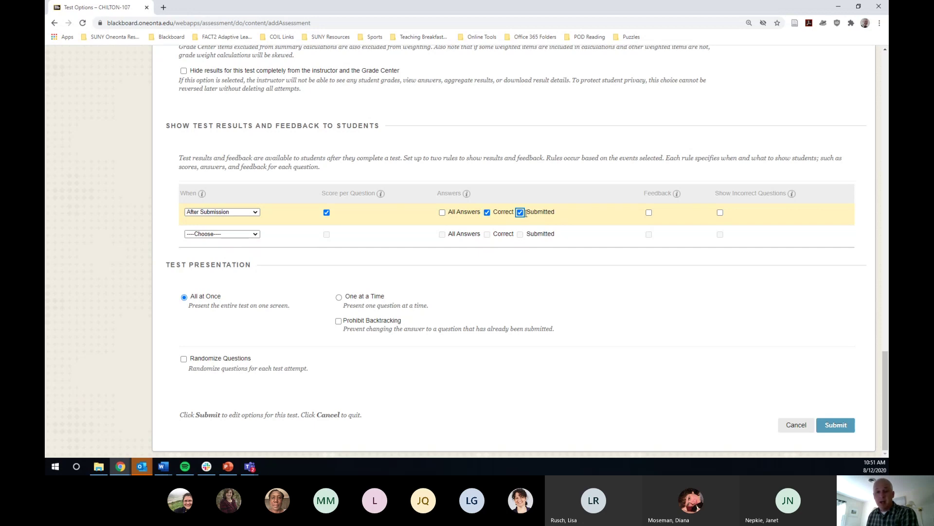
left_click(442, 213)
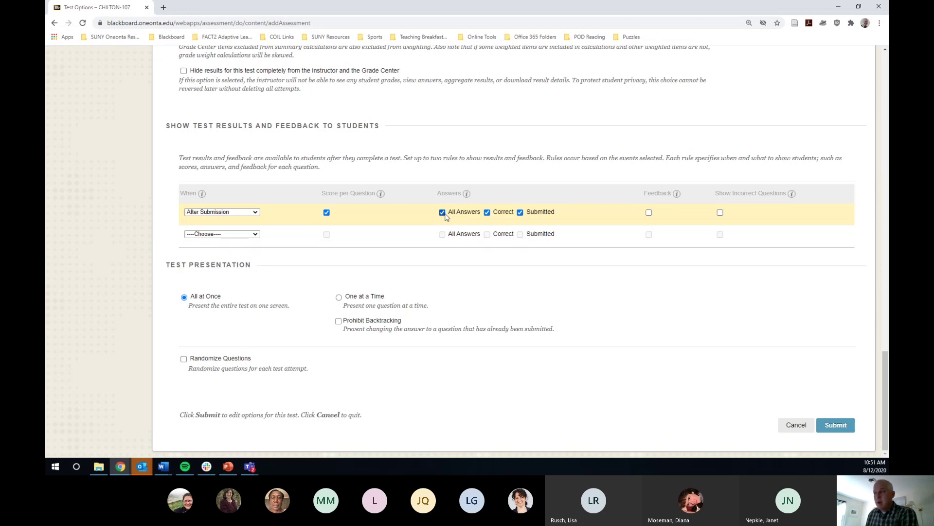
left_click(443, 212)
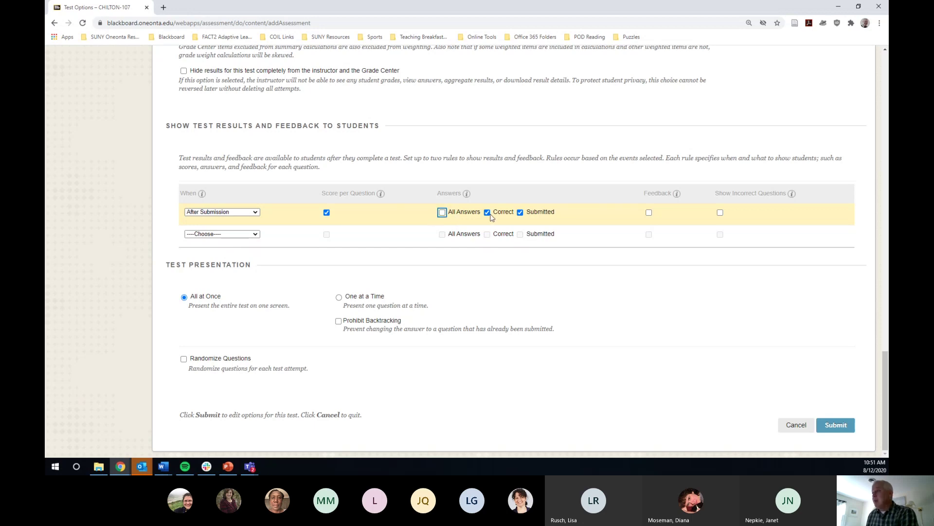
left_click(488, 213)
left_click(520, 213)
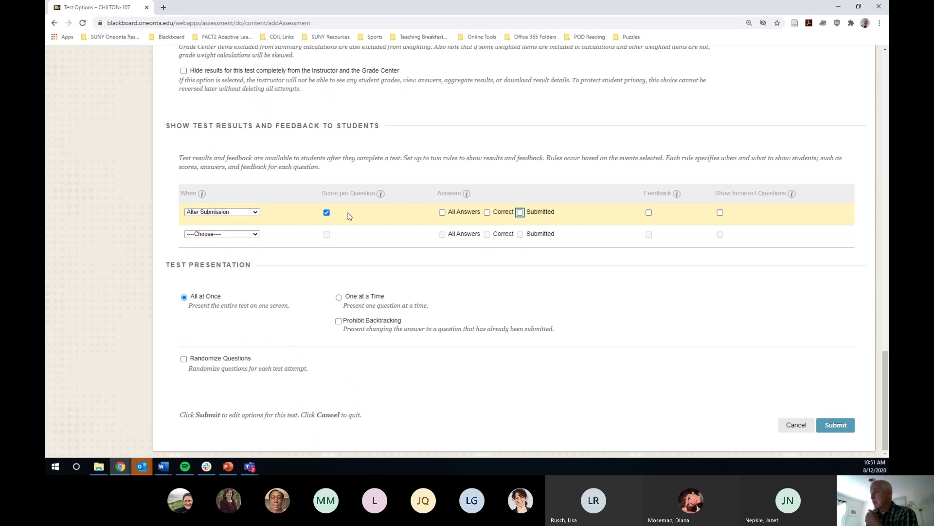
Enable Feedback and Show Incorrect Questions for the After Submission rule, and set the second results rule to After Due Date.
left_click(650, 214)
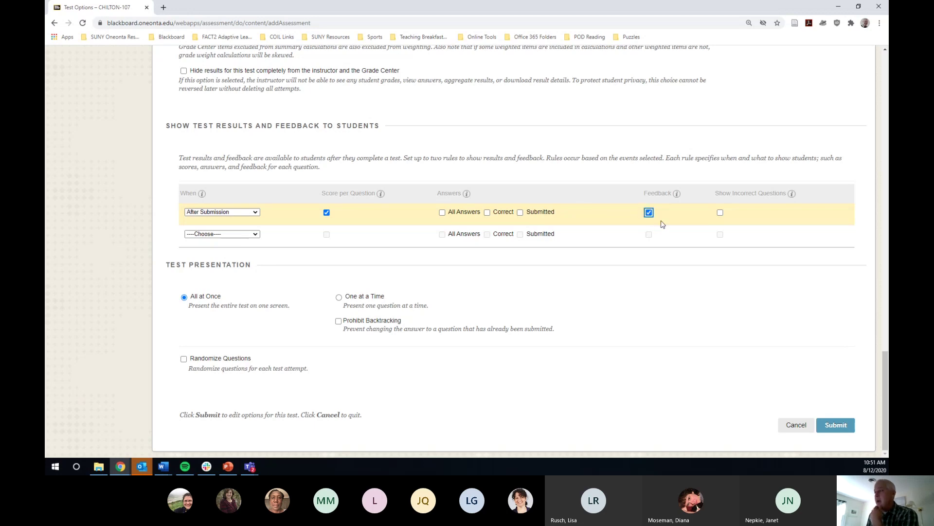
left_click(720, 214)
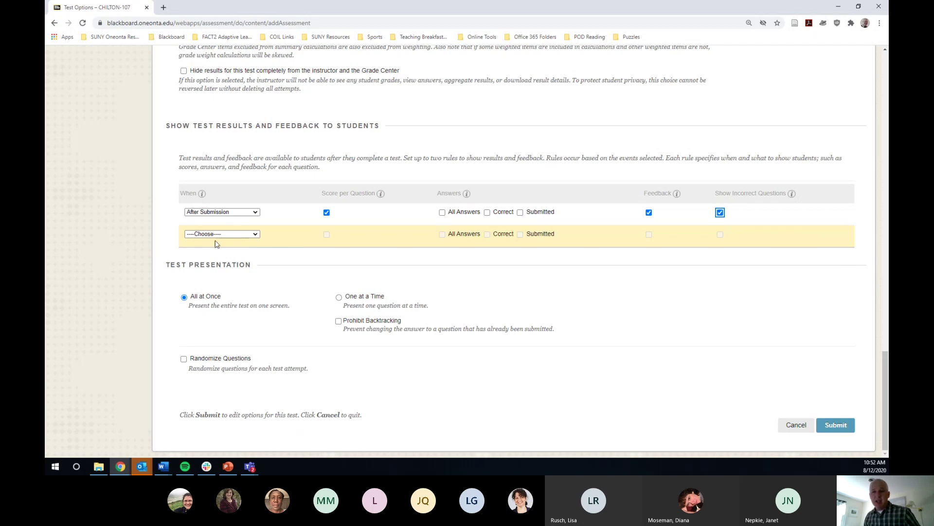
left_click(256, 234)
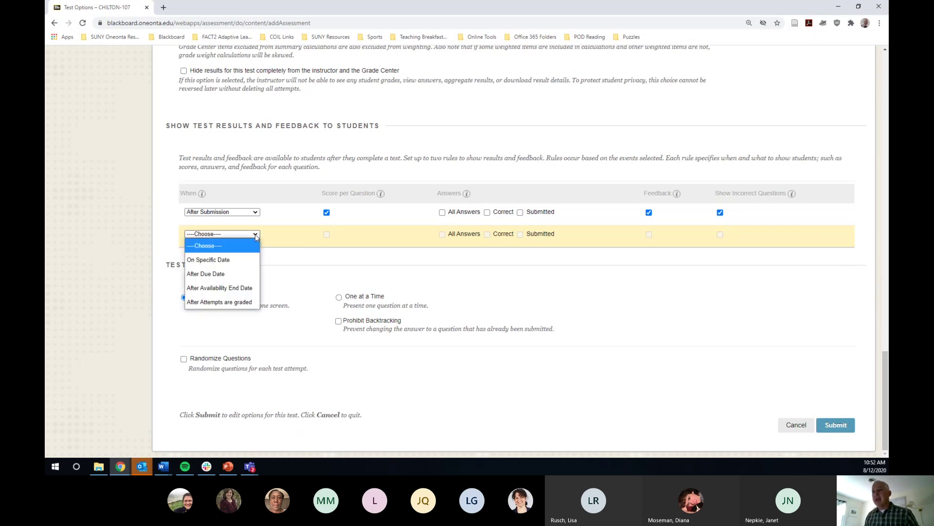
left_click(233, 260)
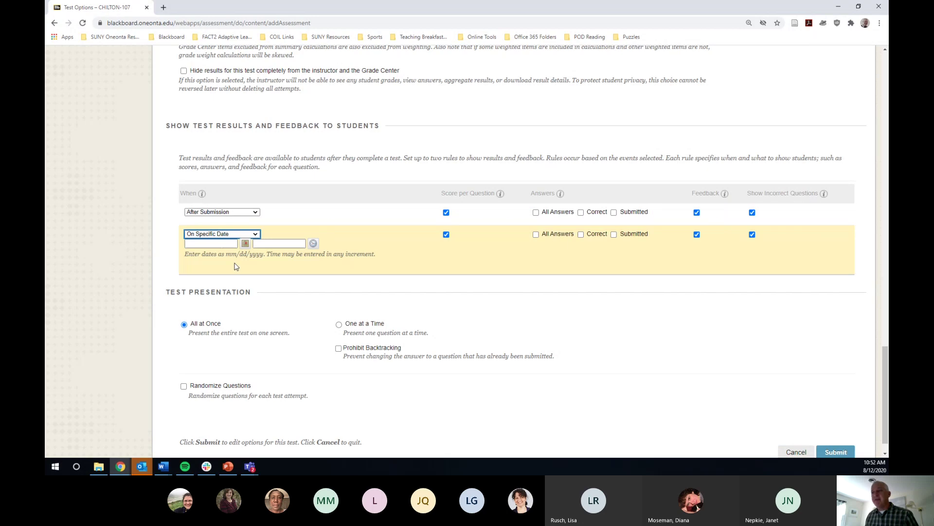
left_click(255, 234)
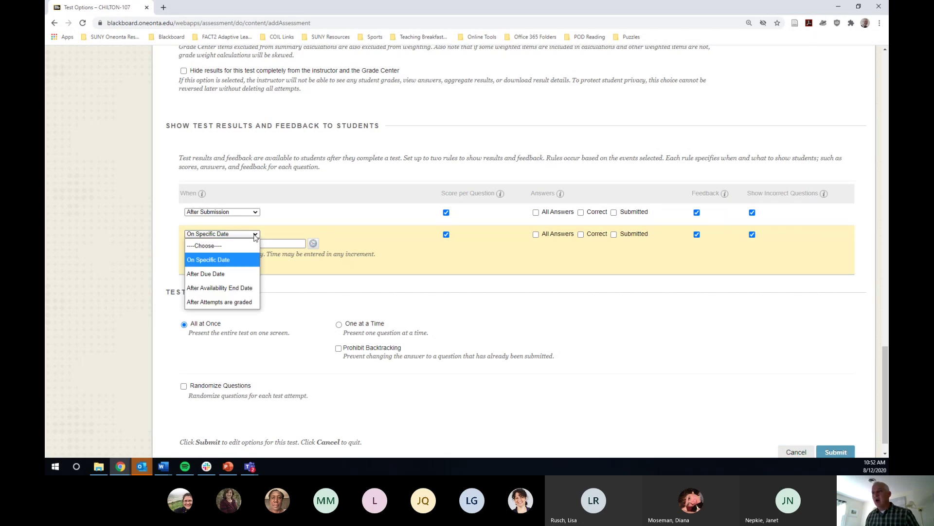
left_click(234, 273)
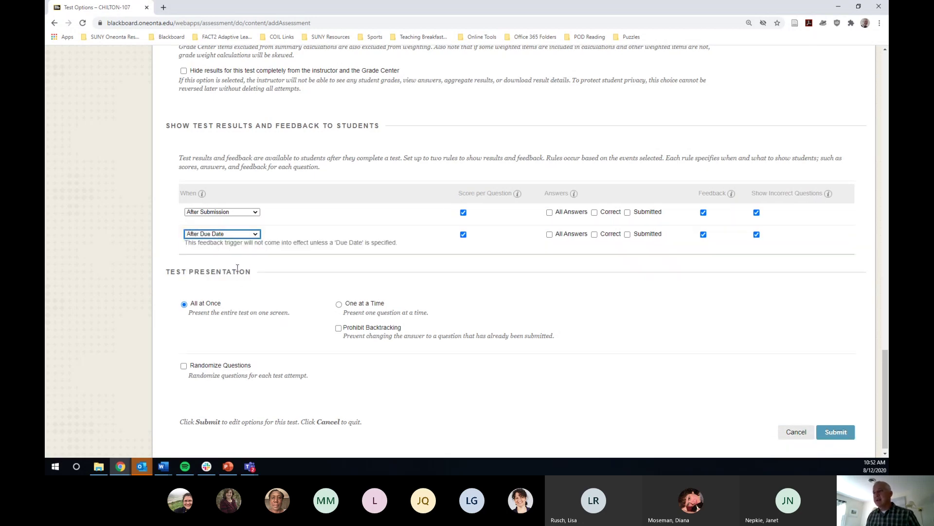
Enable the test's due date and set it to 08/28/2020 at 04:30 PM.
scroll(250, 237, "up", 3)
scroll(250, 238, "up", 3)
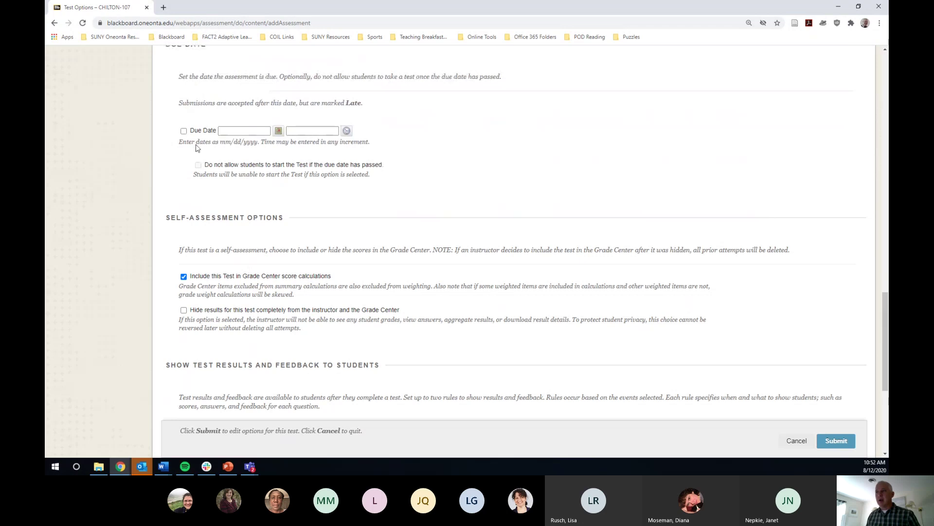
left_click(233, 131)
left_click(276, 136)
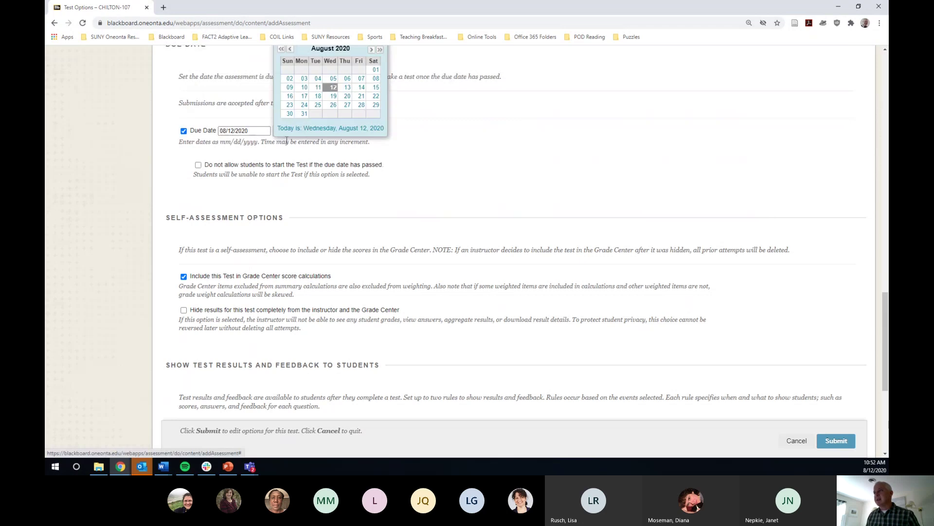
left_click(360, 106)
left_click(346, 130)
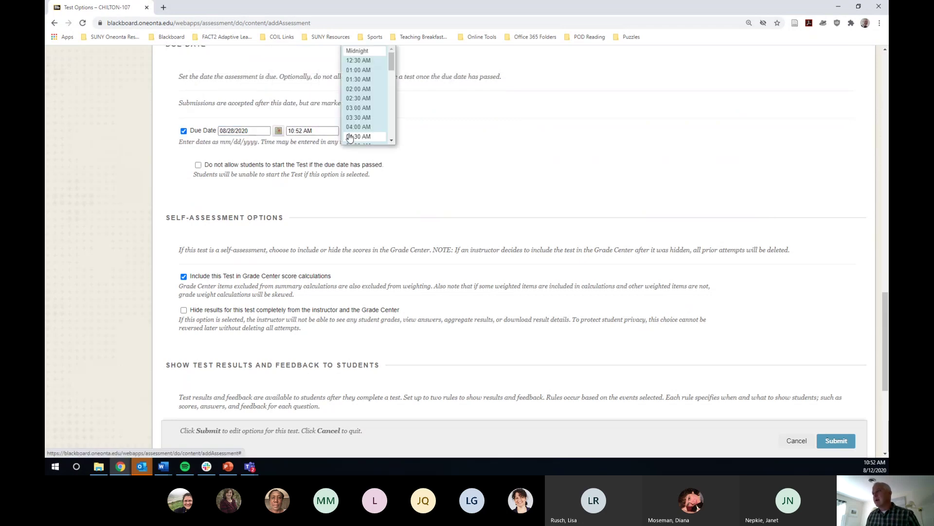
left_click(393, 137)
scroll(393, 137, "down", 8)
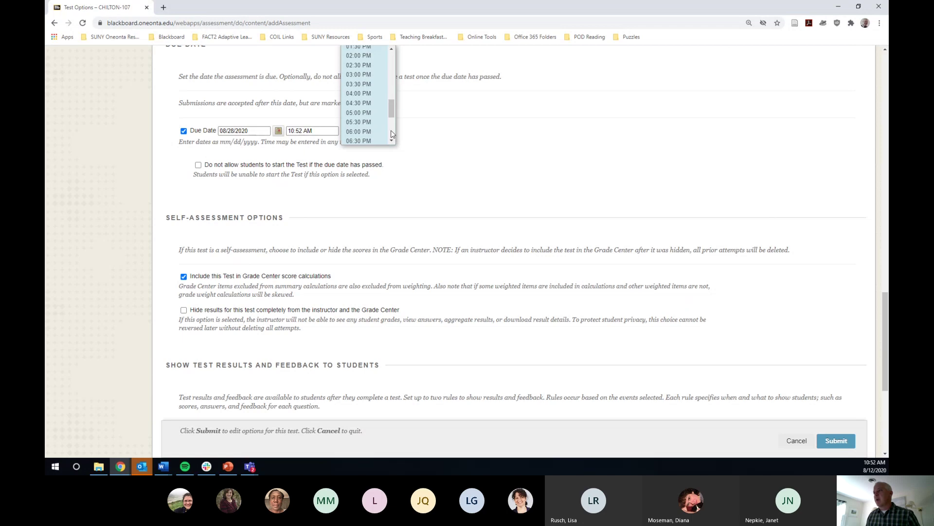
left_click(369, 106)
Show students the Correct and Submitted answers in the After Due Date results rule.
scroll(492, 150, "down", 5)
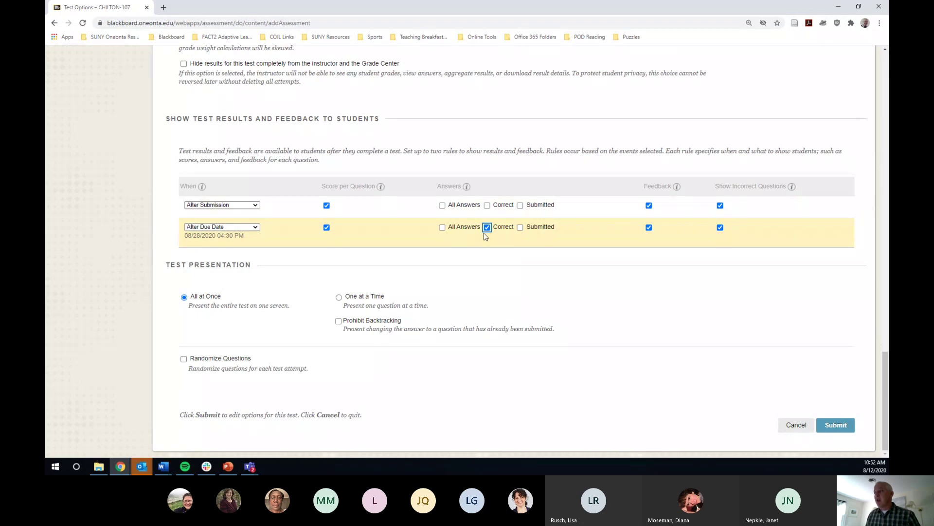
left_click(520, 227)
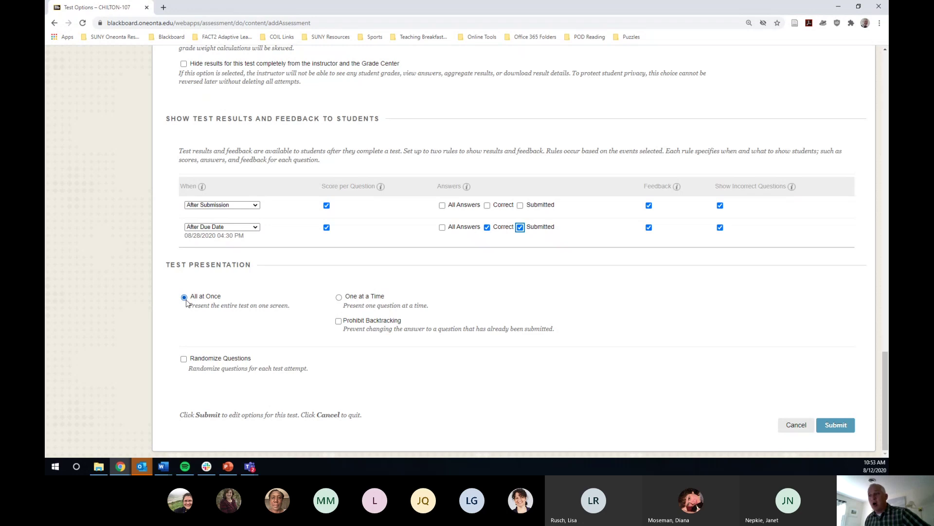
Set the test presentation to One at a Time and try Prohibit Backtracking, leaving it off.
left_click(339, 298)
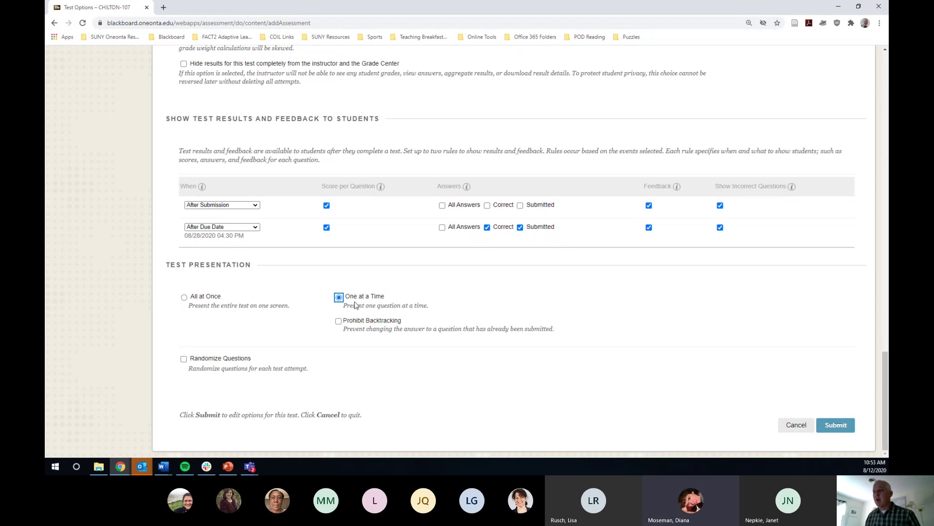
left_click(338, 322)
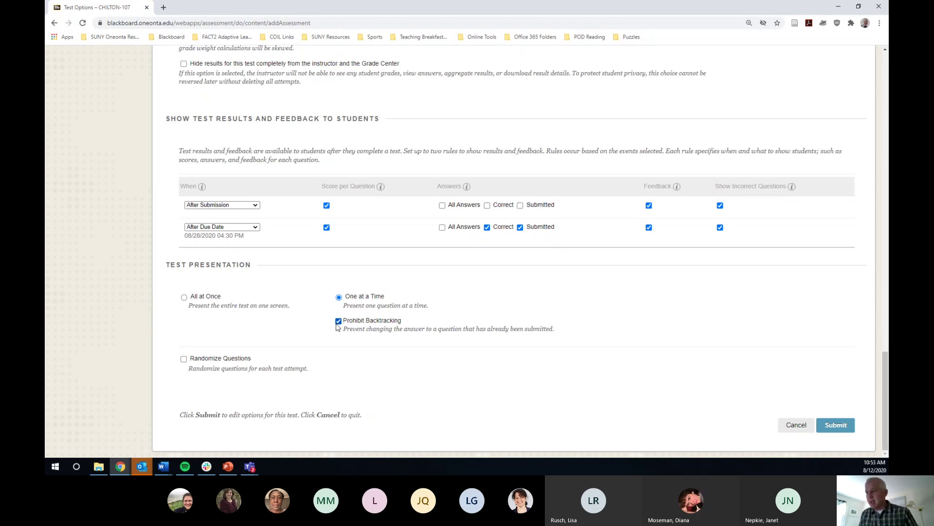
left_click(336, 323)
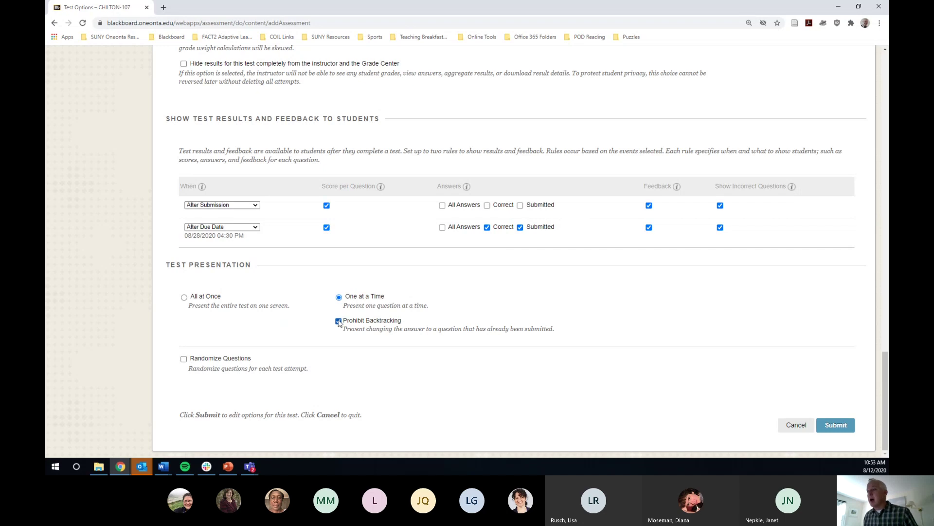
left_click(338, 322)
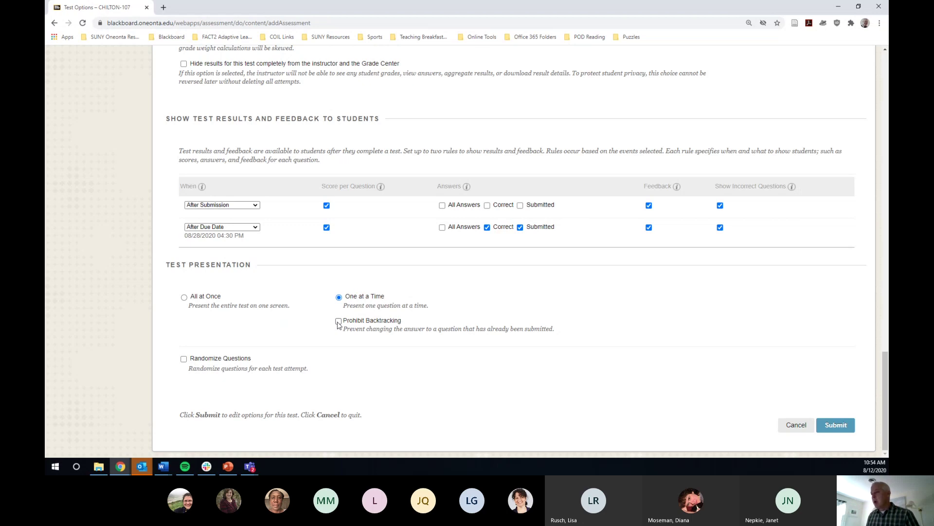
Turn on Randomize Questions and submit the test options.
left_click(184, 360)
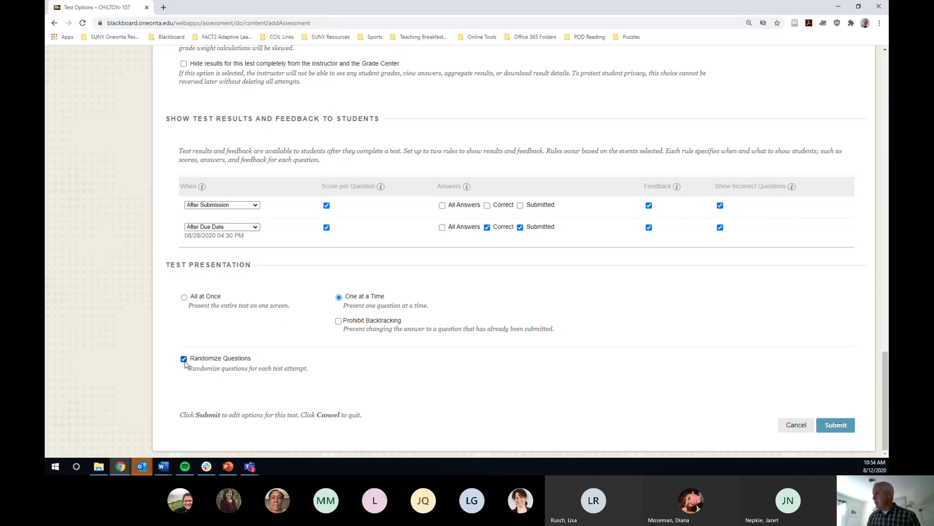
left_click(833, 426)
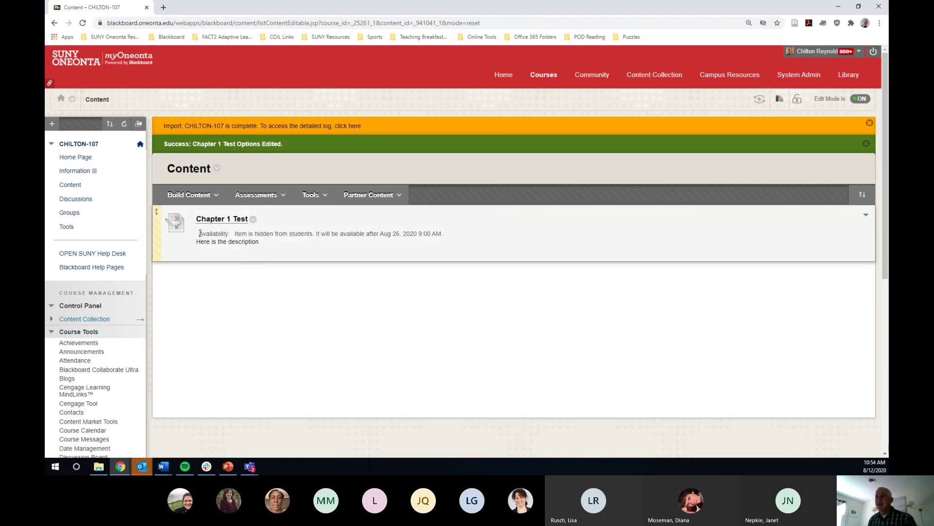
Edit the Chapter 1 Test's options to turn off the Display After restriction, and submit the change.
left_click_drag(199, 233, 450, 234)
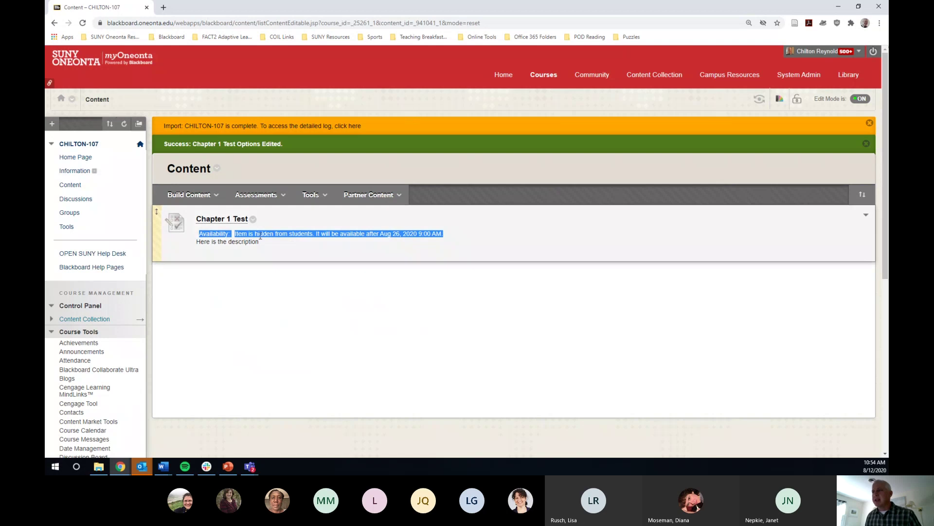
left_click(254, 219)
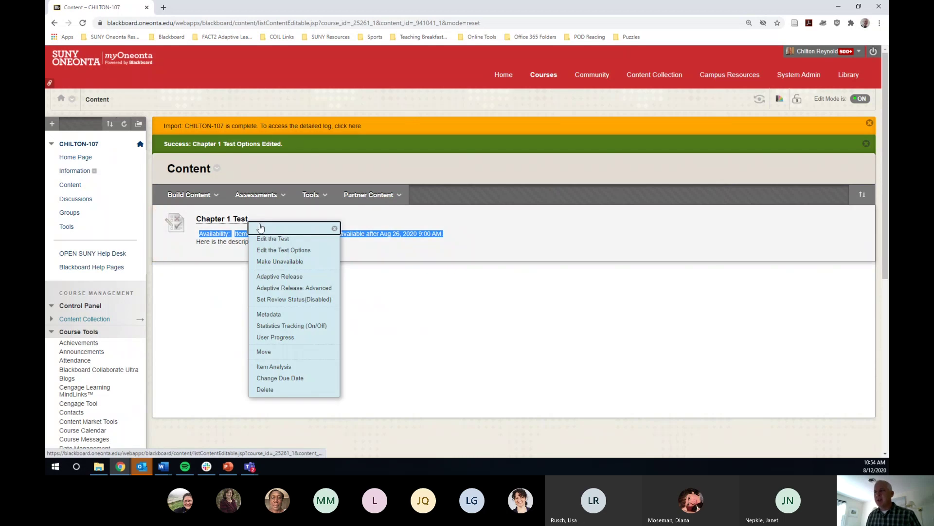
left_click(303, 250)
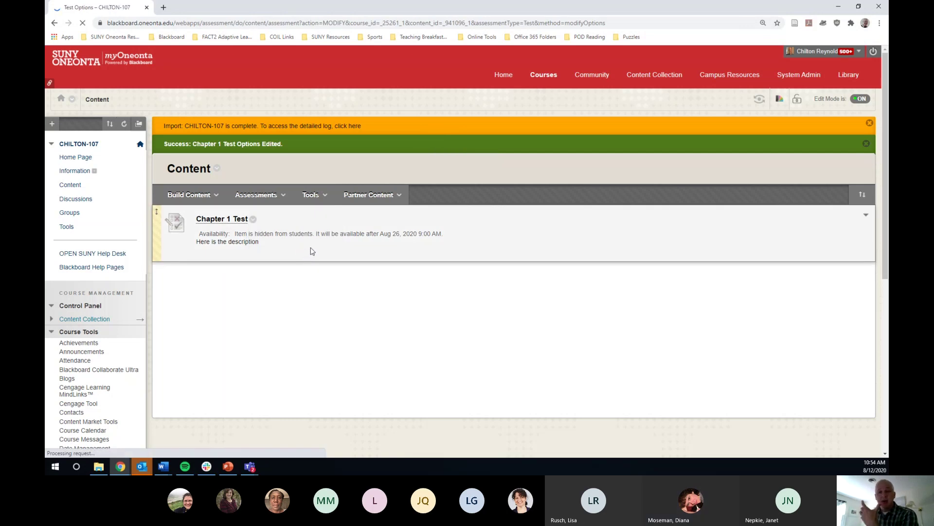
scroll(360, 291, "down", 7)
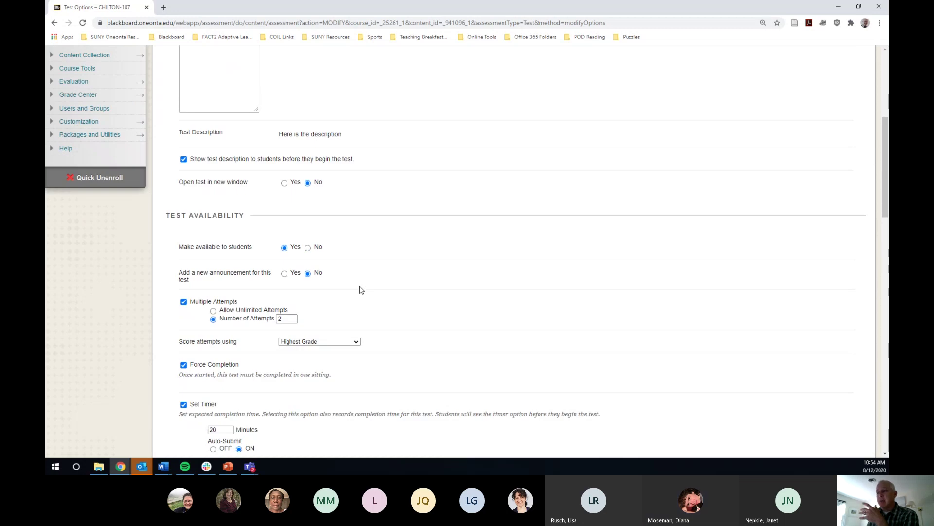
scroll(362, 292, "down", 3)
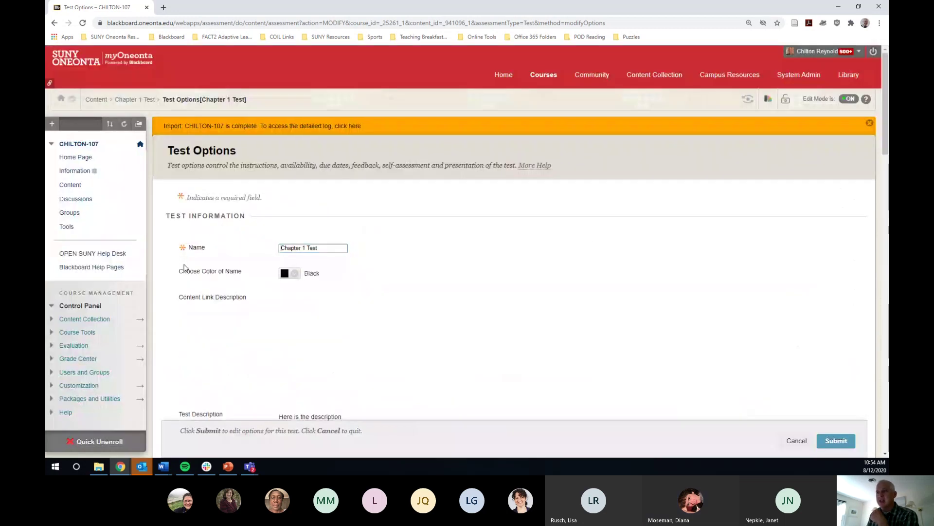
scroll(184, 297, "down", 9)
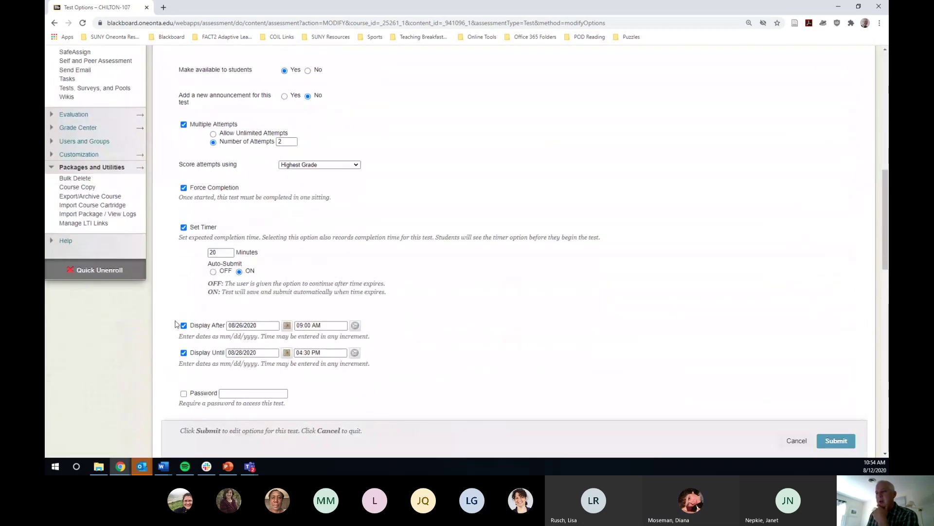
left_click(184, 326)
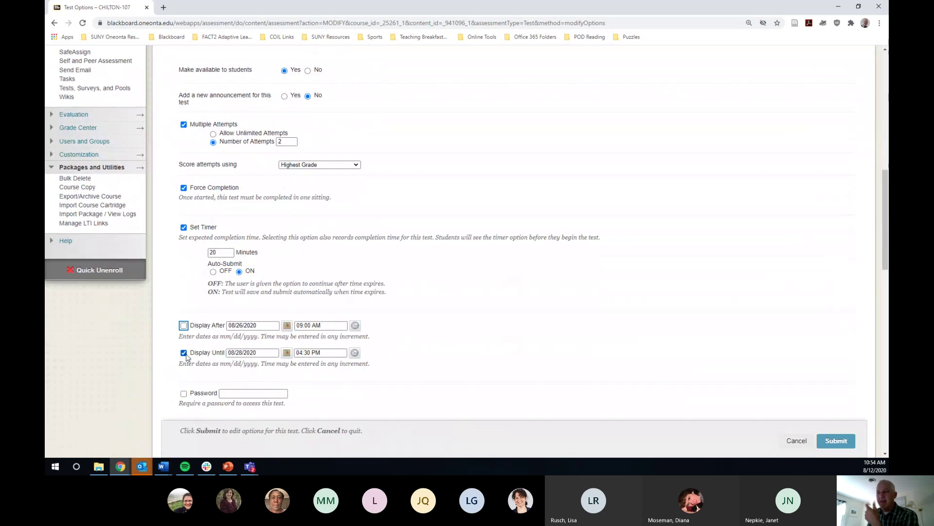
left_click(836, 441)
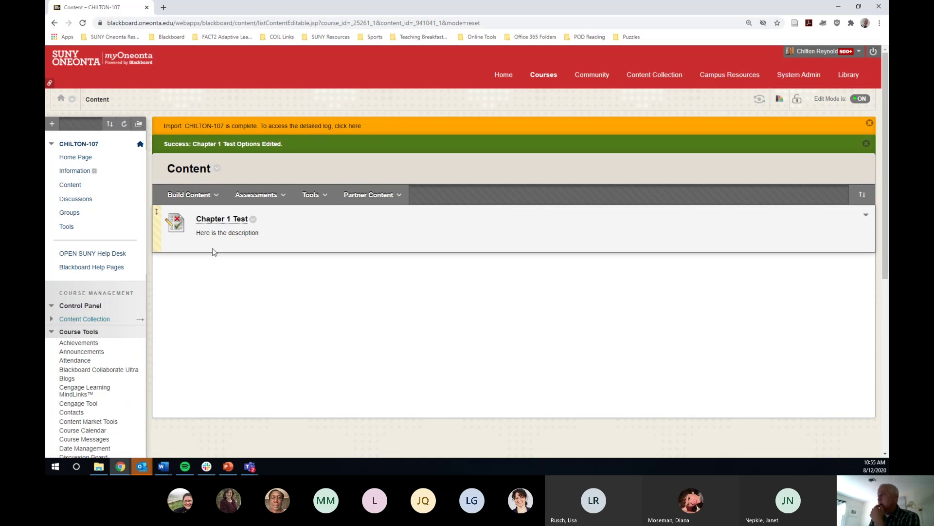
Enter student preview, open the Chapter 1 Test from Content, and examine its time limit and timer instructions without starting it.
left_click(760, 101)
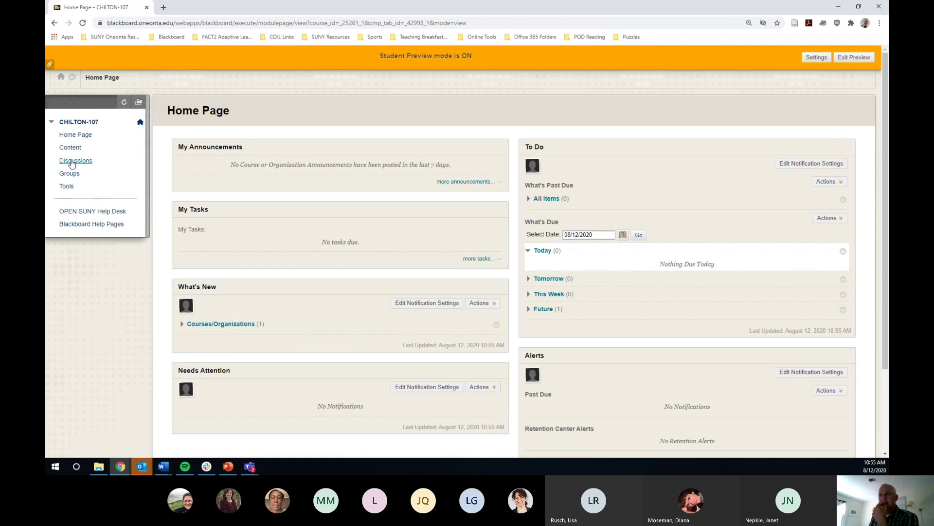
left_click(72, 148)
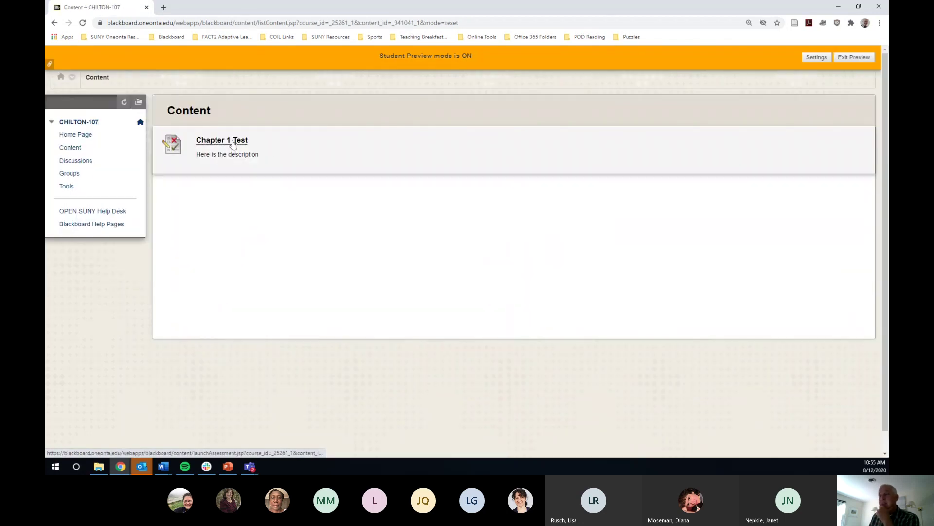
left_click(233, 142)
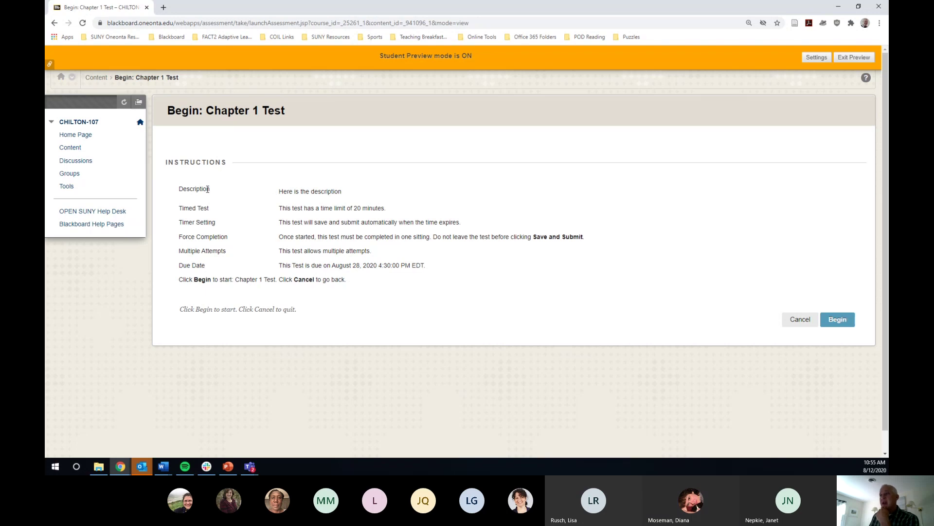
left_click_drag(287, 210, 393, 212)
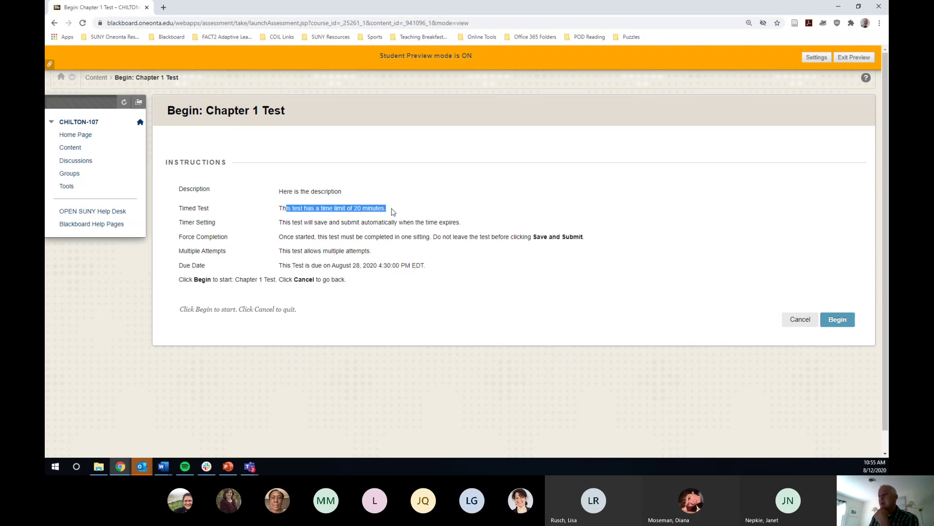
left_click_drag(280, 223, 460, 224)
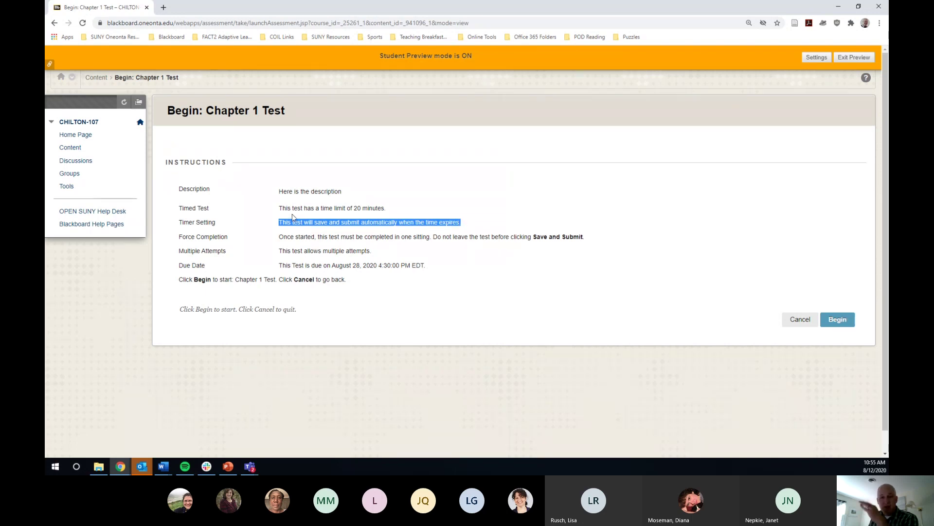
left_click(801, 325)
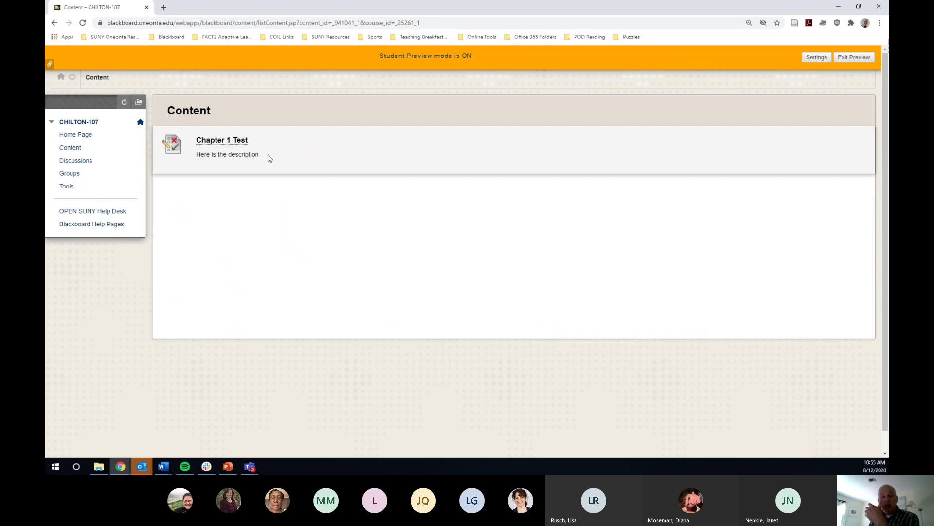
Begin the Chapter 1 Test as the preview student and examine the remaining-time display.
left_click(215, 143)
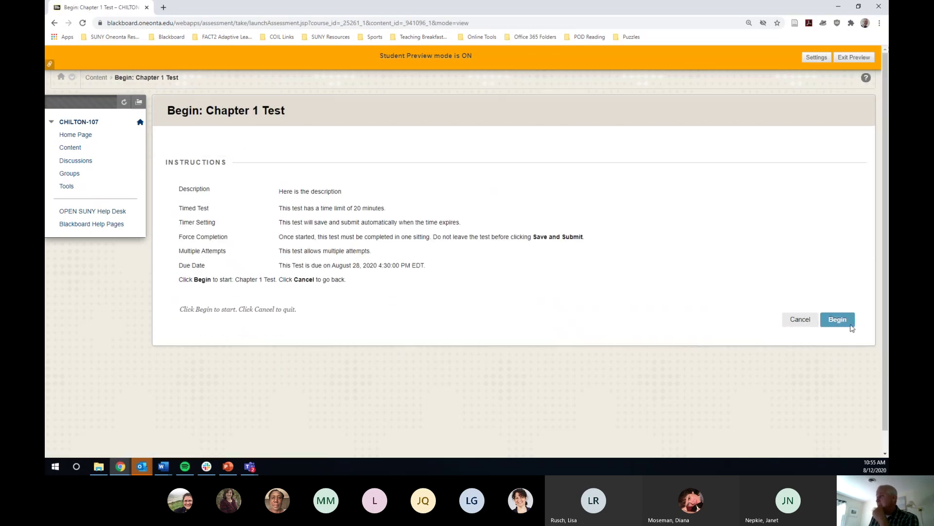
left_click(844, 321)
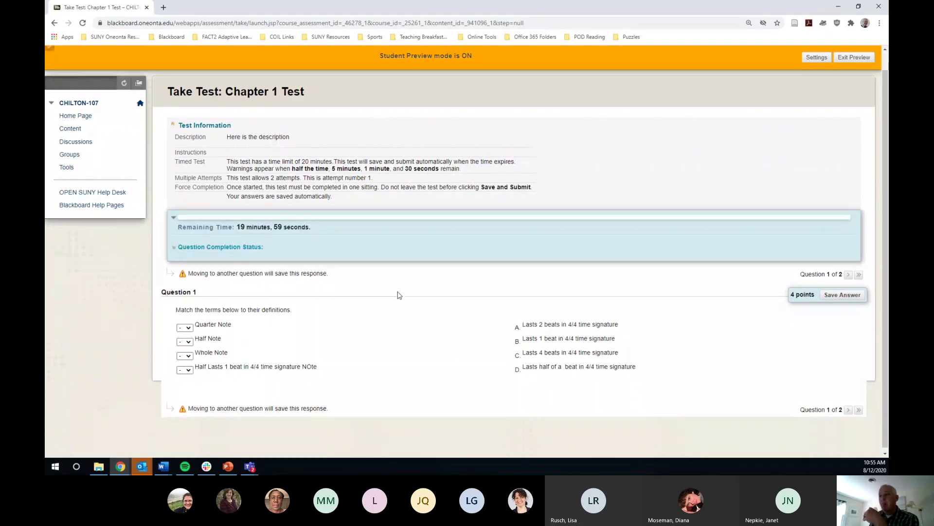
scroll(398, 296, "up", 1)
left_click_drag(177, 243, 336, 247)
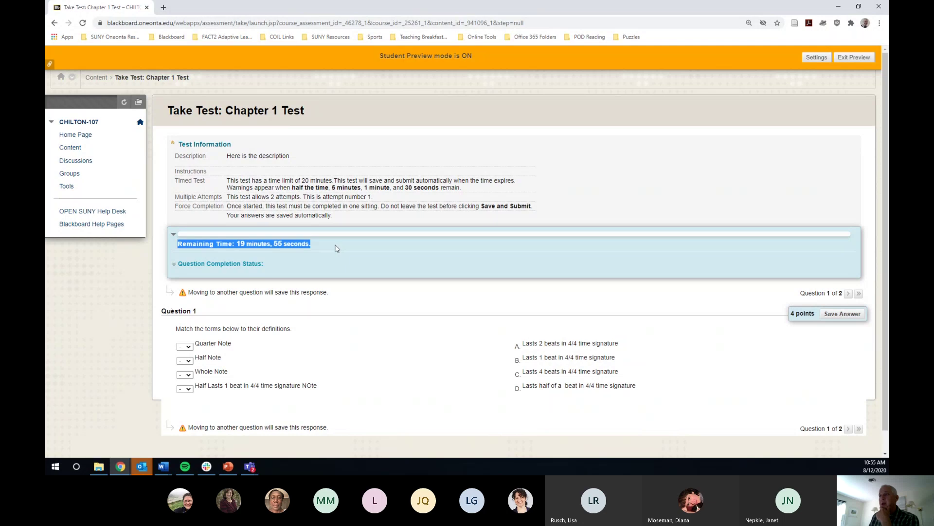
left_click(212, 253)
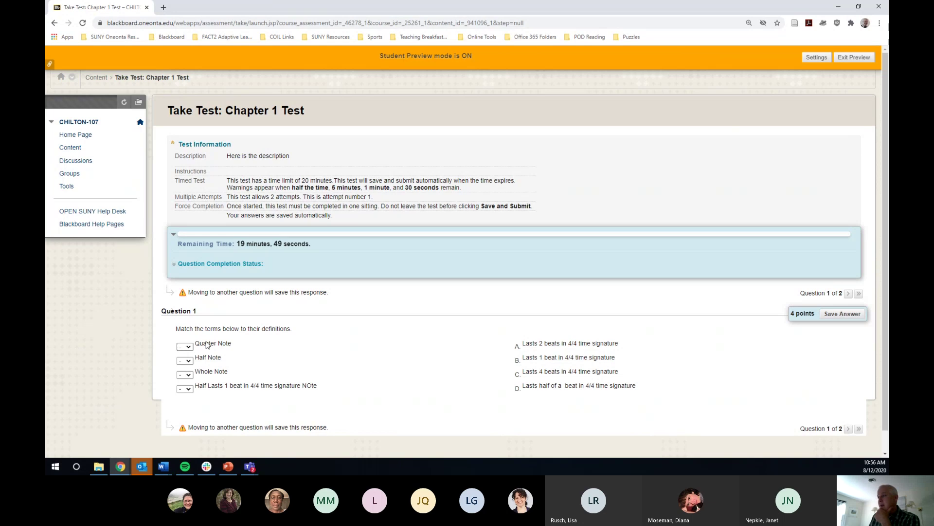
In Question 1, match Quarter Note to B (lasts 1 beat) and Half Note to A (lasts 2 beats).
left_click_drag(195, 344, 238, 346)
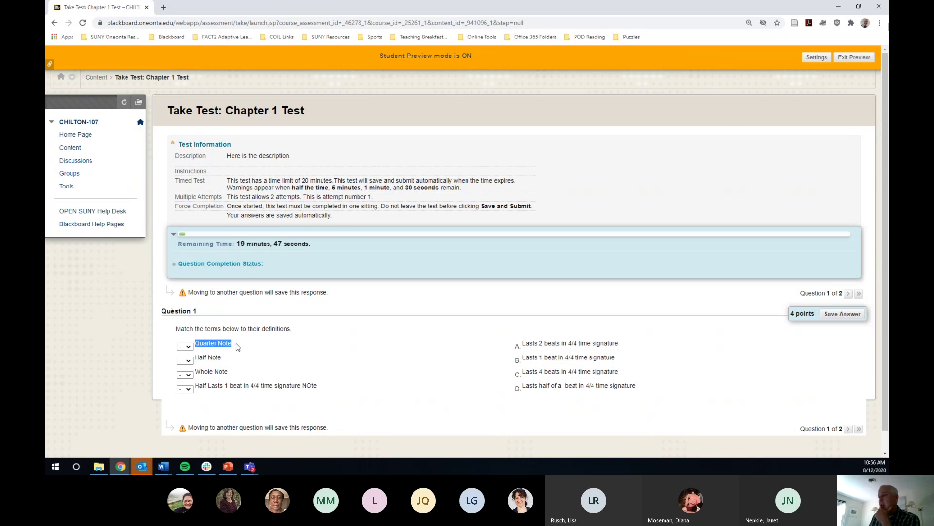
left_click_drag(523, 357, 627, 365)
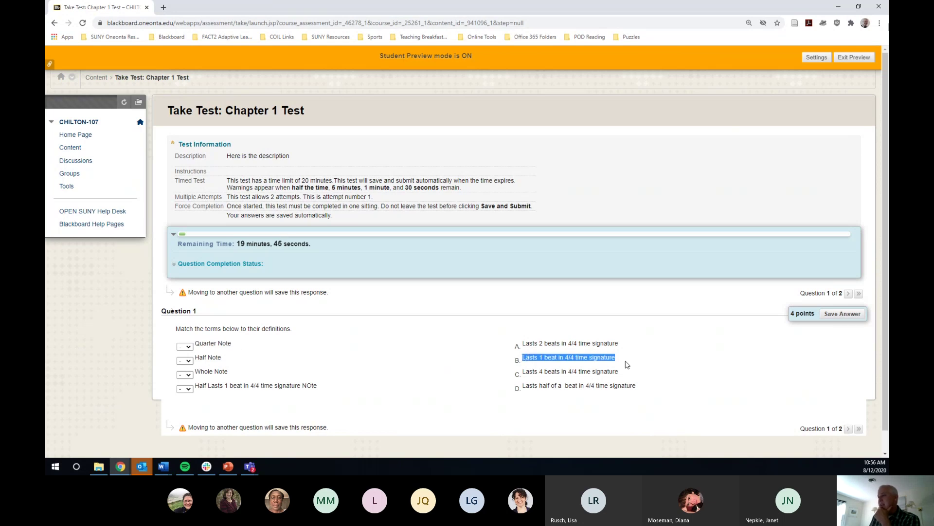
left_click(189, 346)
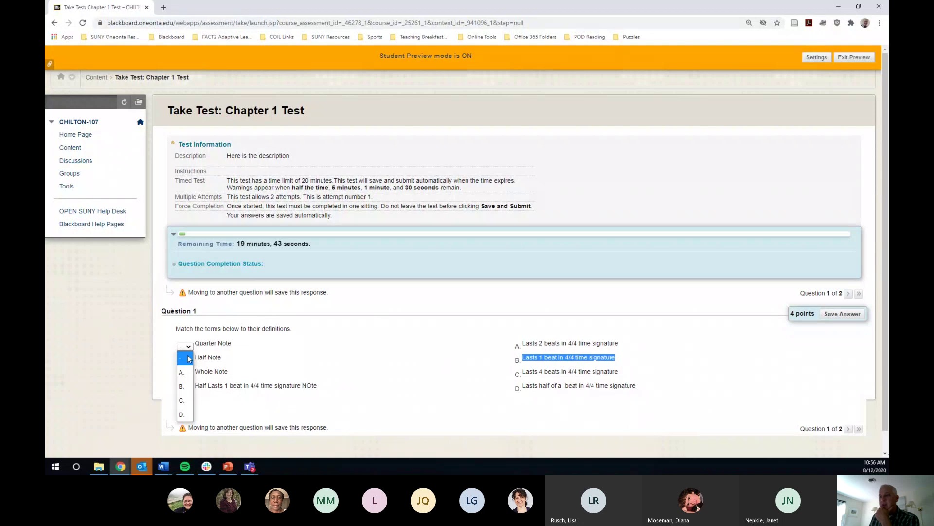
left_click(188, 386)
left_click_drag(195, 357, 232, 363)
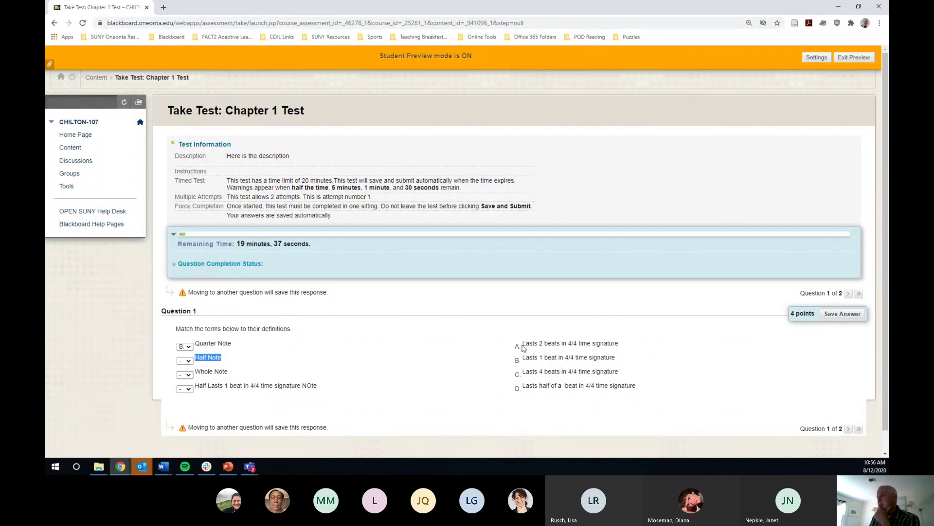
left_click_drag(523, 345, 625, 347)
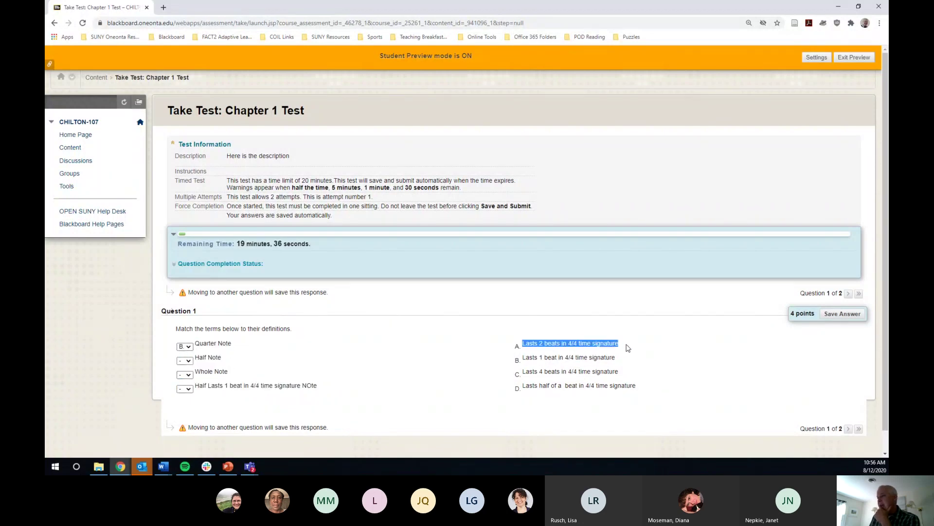
left_click(185, 360)
left_click(191, 374)
Match Whole Note to C (lasts 4 beats) and the last term to D (lasts half of a beat).
left_click(189, 373)
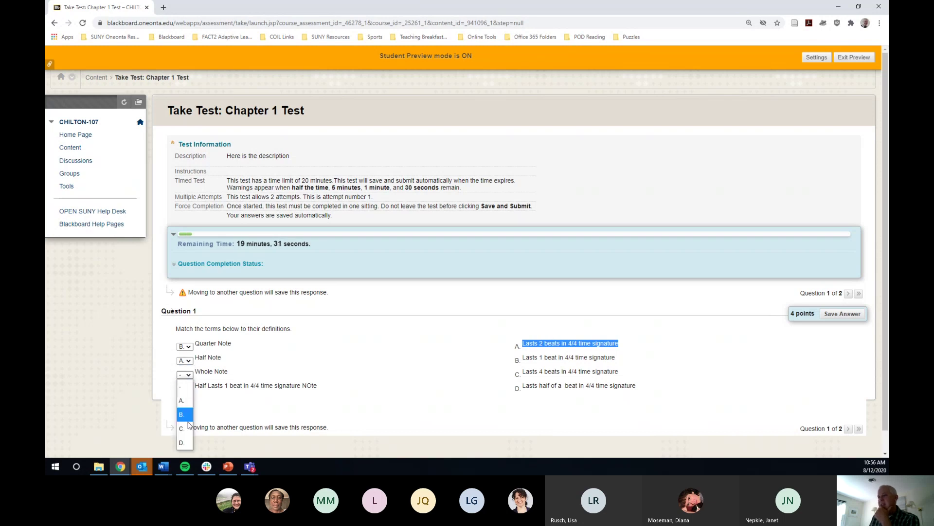
left_click(194, 403)
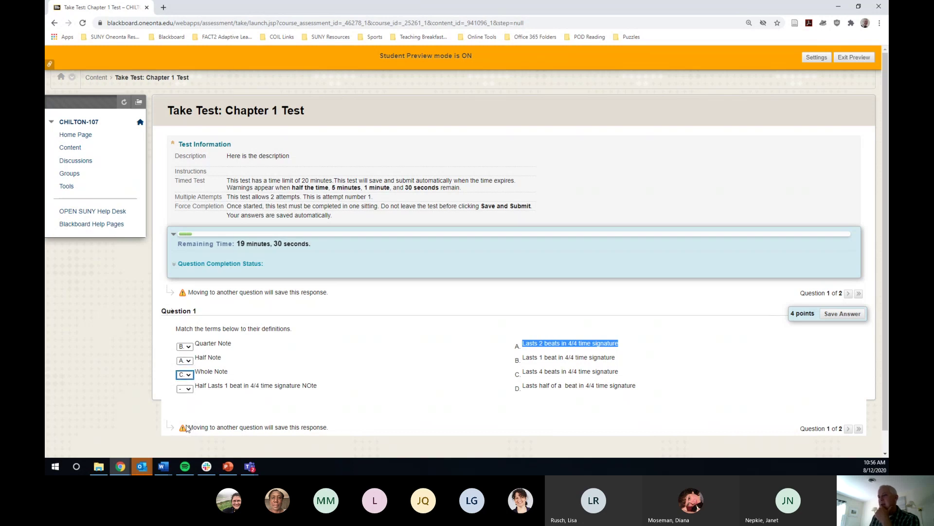
left_click(188, 389)
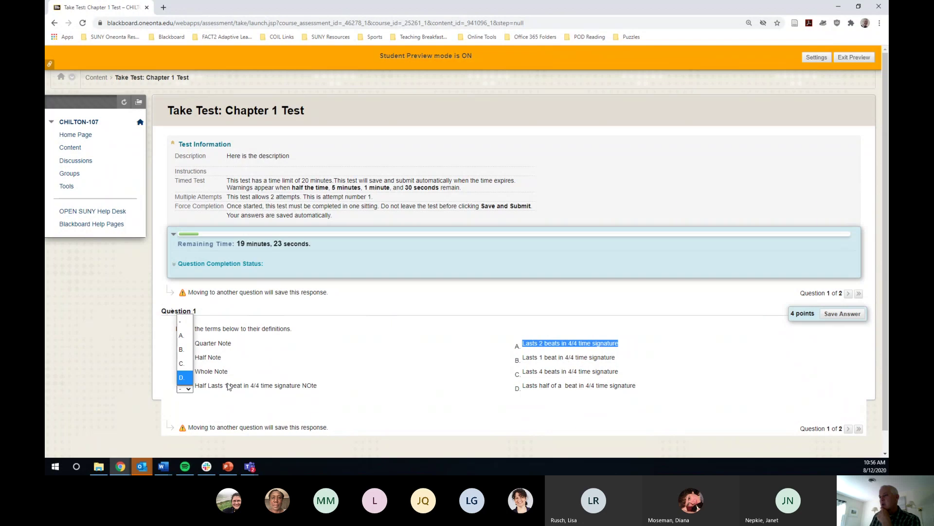
left_click(184, 381)
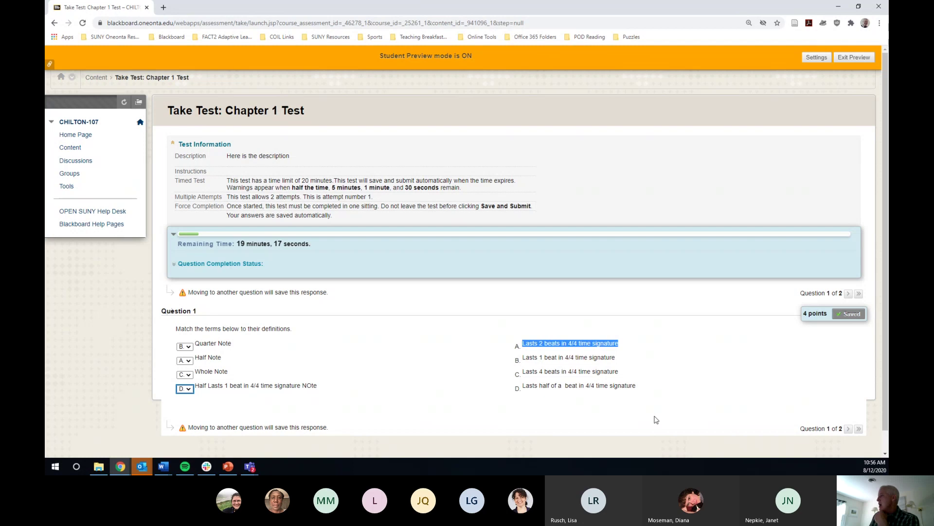
Move on to Question 2 and answer Albany as the capital of New York.
left_click(849, 294)
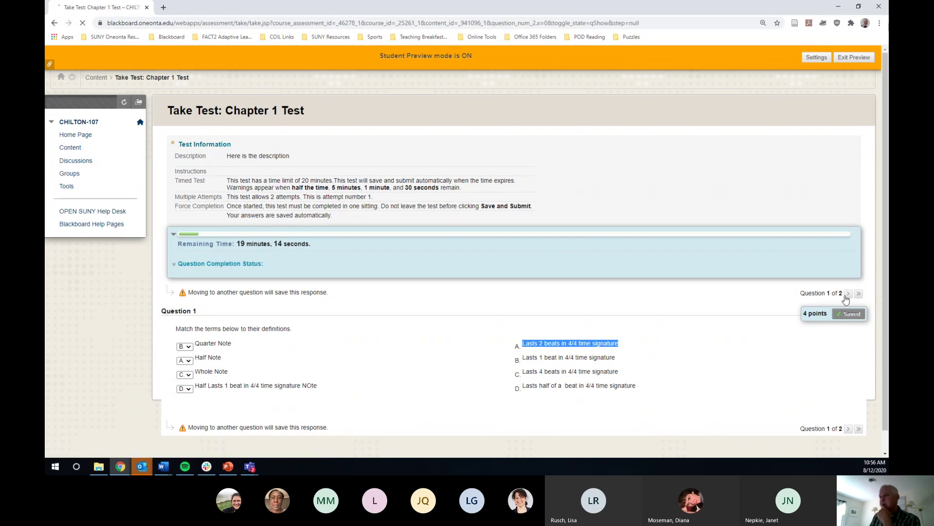
scroll(270, 382, "down", 1)
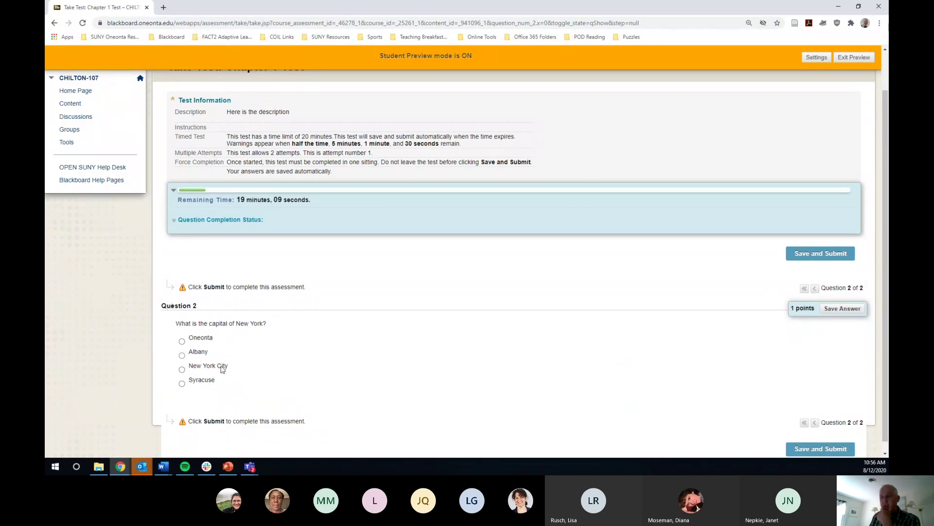
left_click(182, 355)
Expand the question completion status and use it to revisit Question 1 and return to Question 2.
left_click(204, 221)
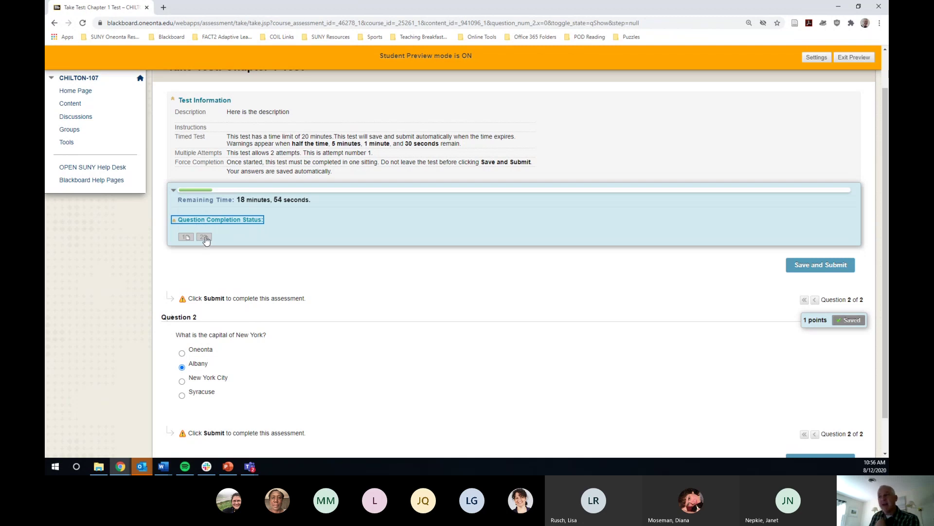
left_click(185, 237)
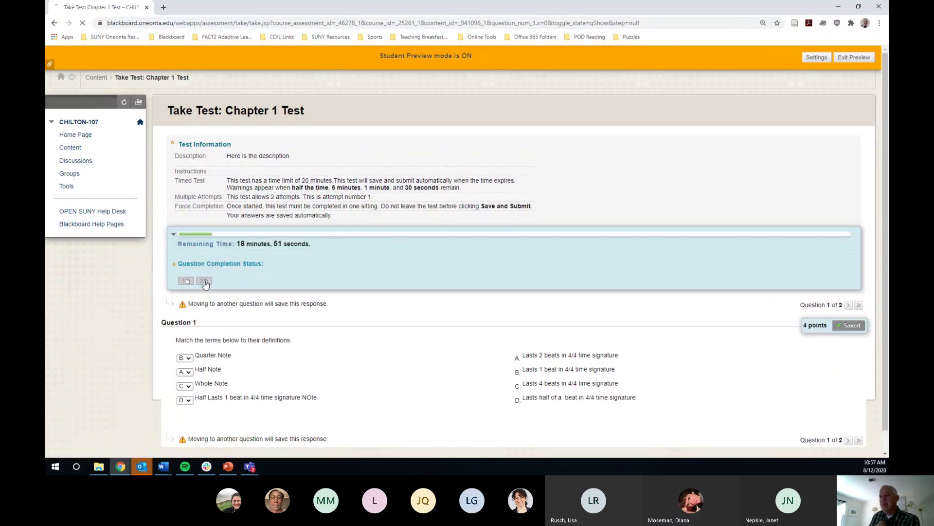
left_click(204, 281)
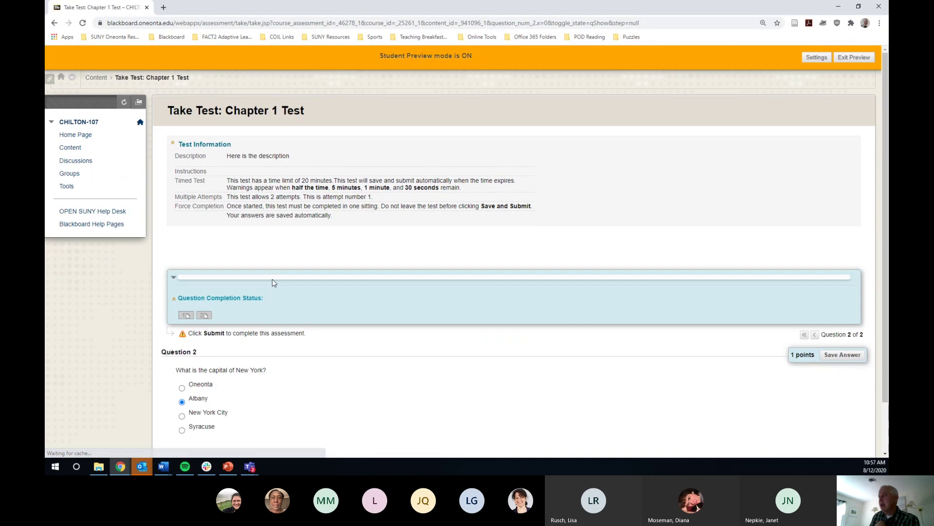
Save and submit the Chapter 1 Test attempt, trying the confirmation's cancel option before confirming the submission.
scroll(409, 302, "down", 2)
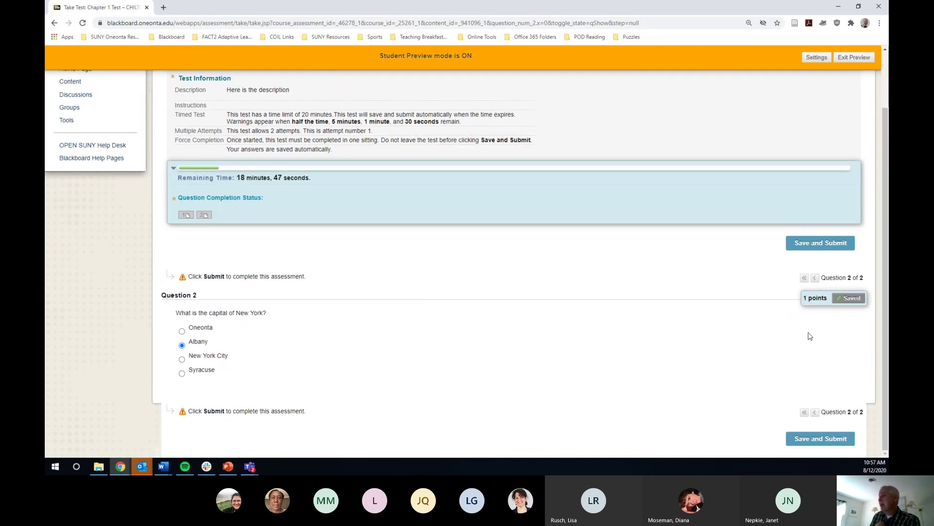
left_click(816, 439)
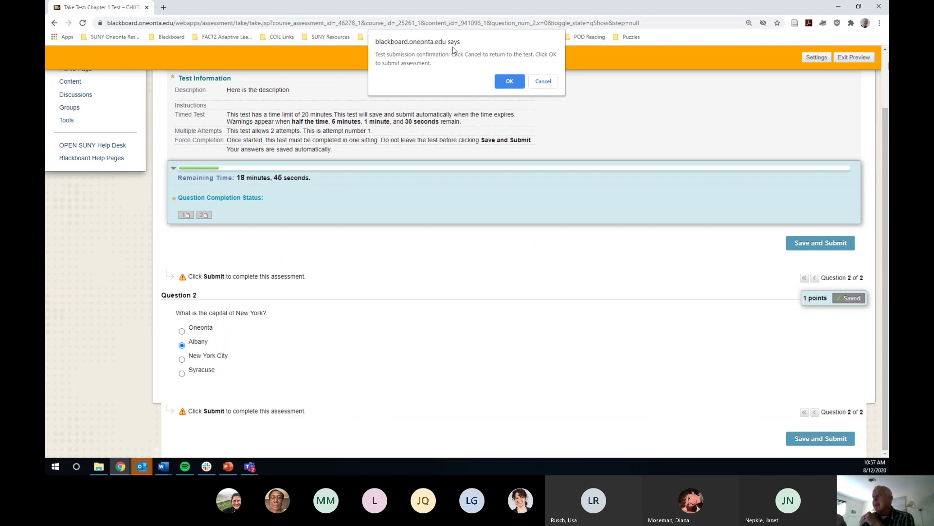
left_click(546, 83)
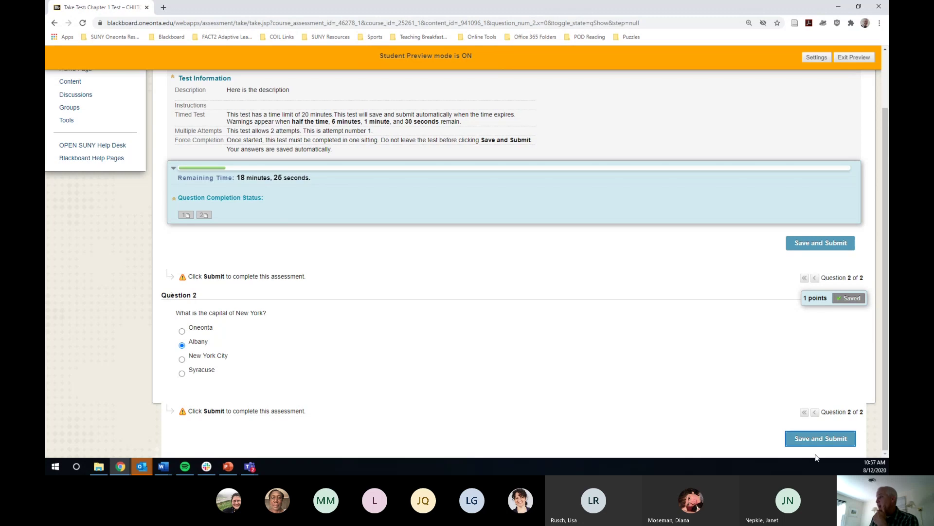
left_click(804, 441)
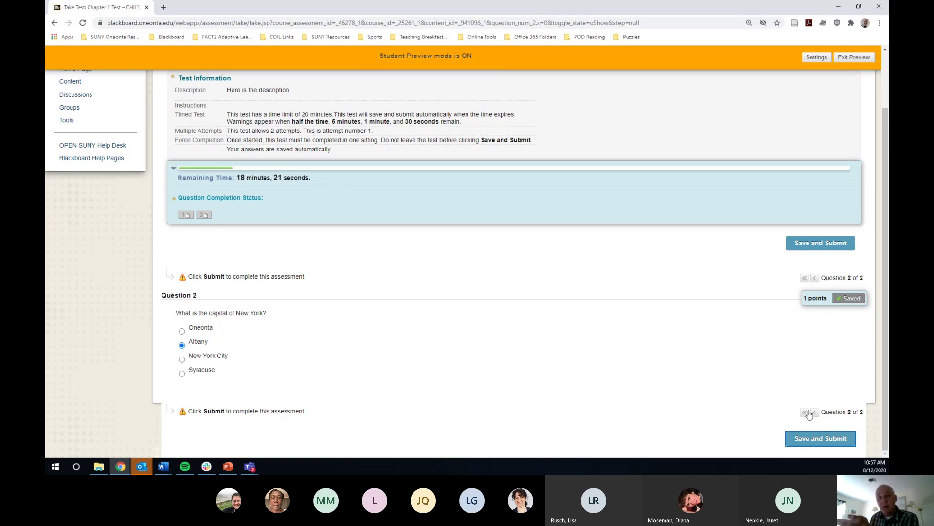
left_click(798, 442)
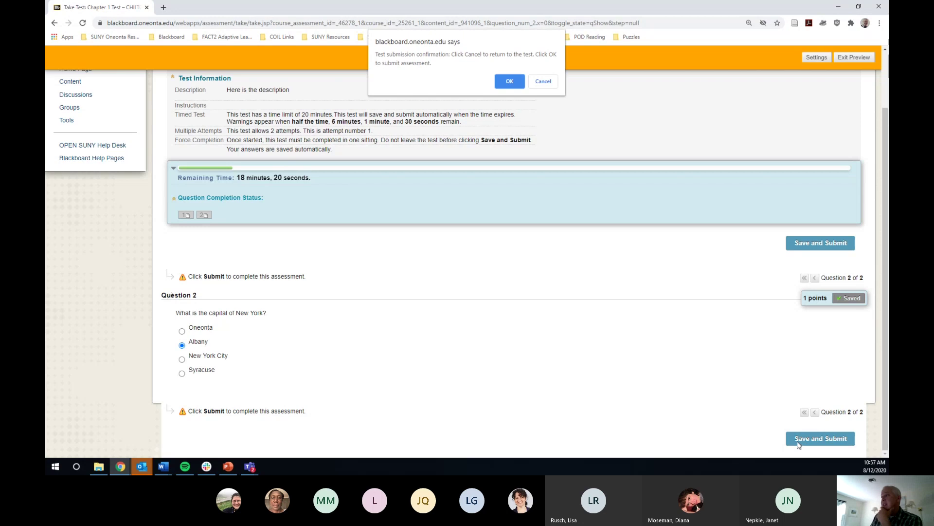
left_click(510, 81)
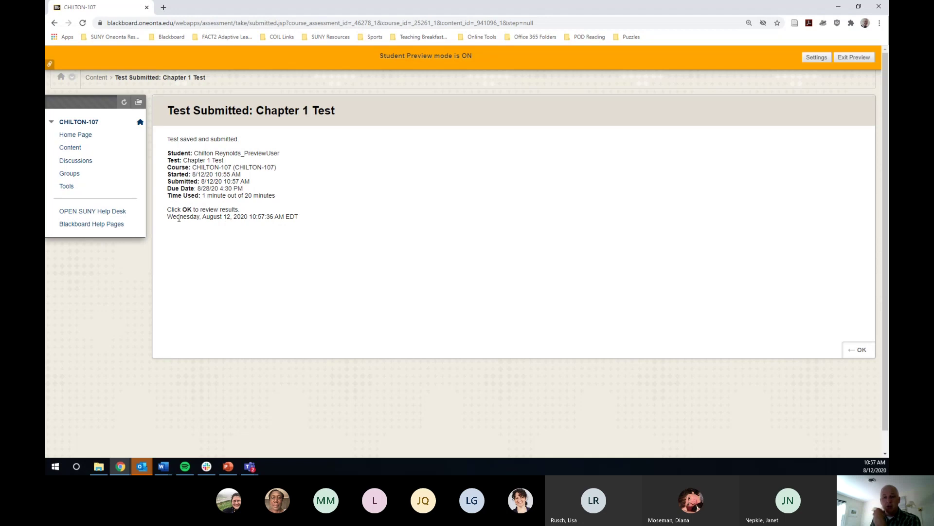
Examine the test submission summary and open the attempt's results to review the points for each question.
left_click_drag(166, 140, 310, 214)
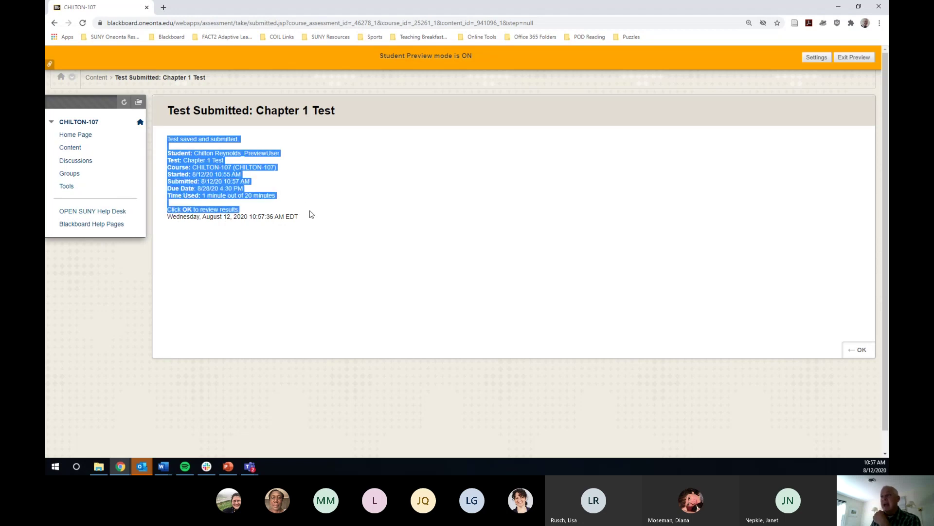
left_click(221, 206)
left_click_drag(166, 209, 251, 210)
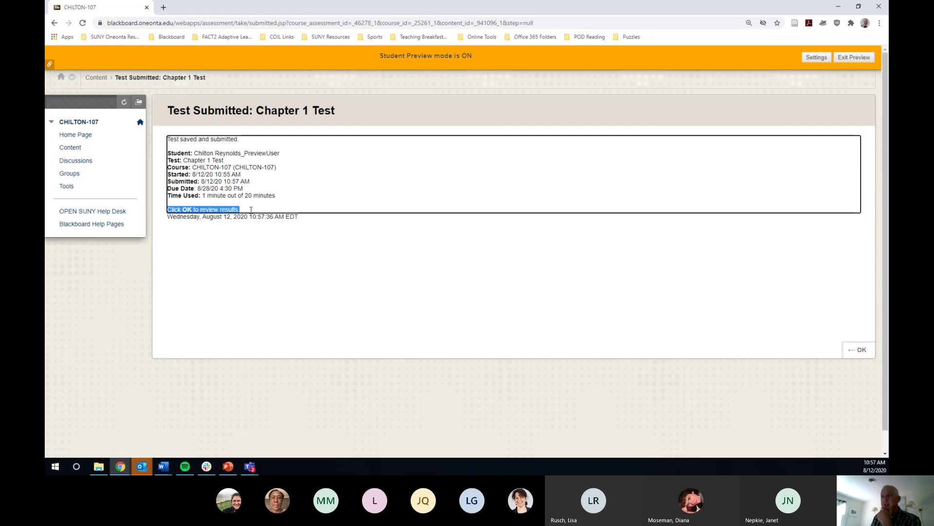
left_click(862, 356)
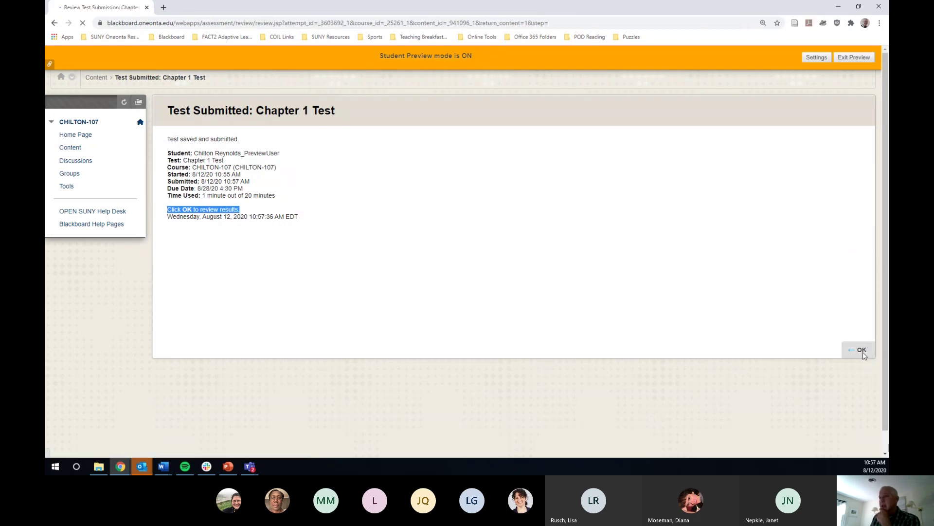
scroll(698, 325, "down", 1)
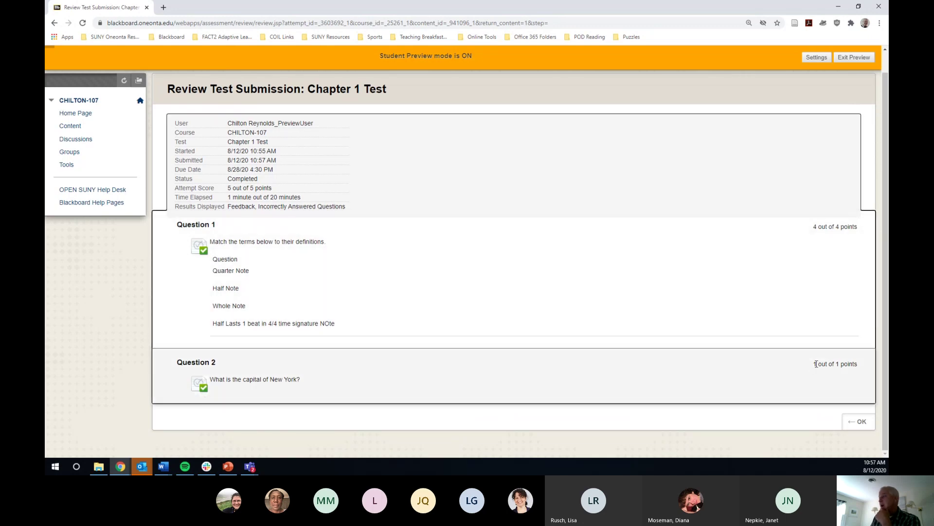
left_click_drag(815, 368, 868, 366)
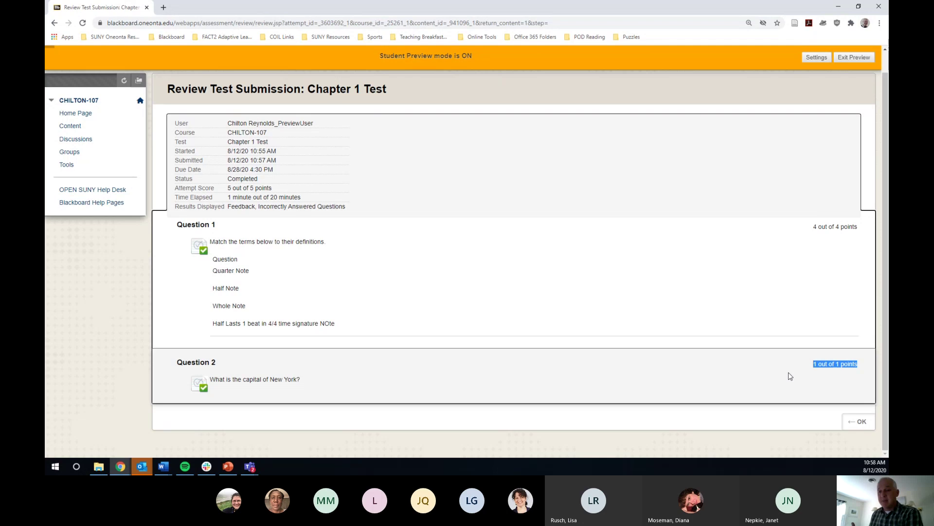
Close the attempt review, reopen the Chapter 1 Test from Content and start a new submission.
left_click(859, 424)
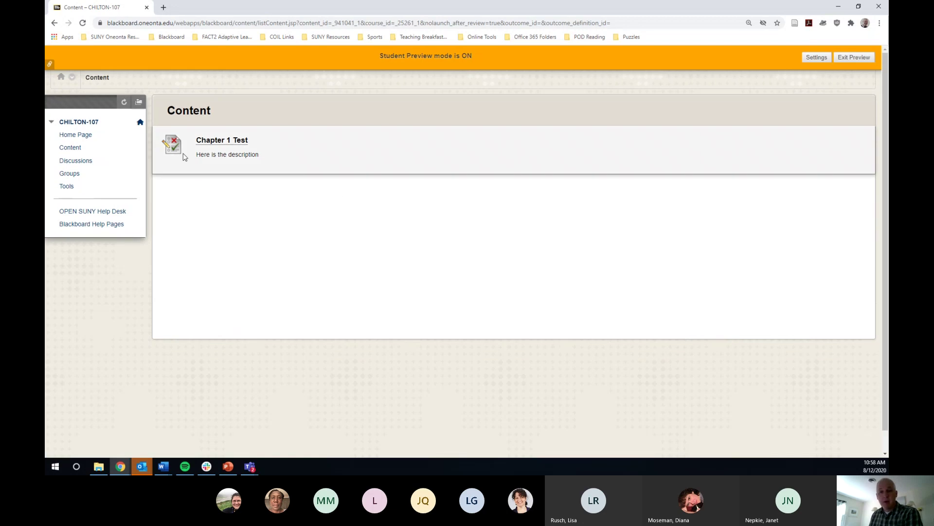
left_click(213, 144)
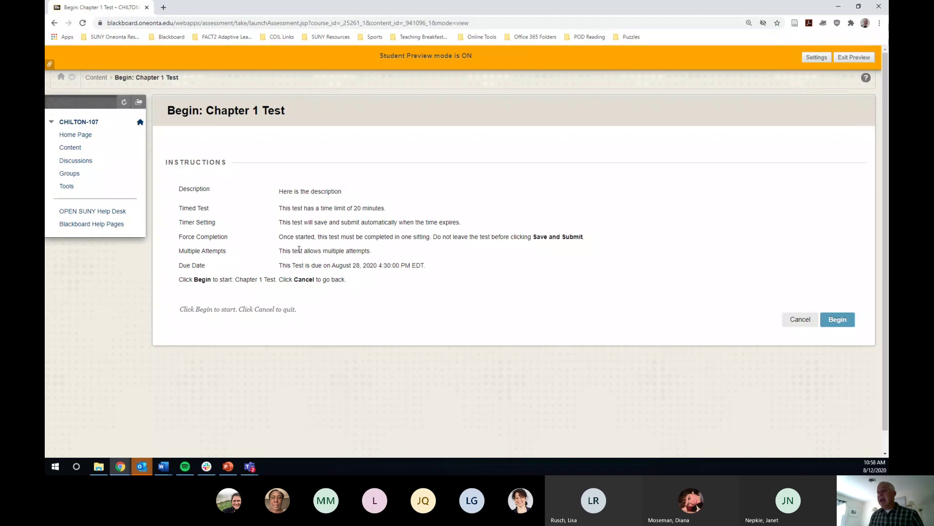
left_click(845, 323)
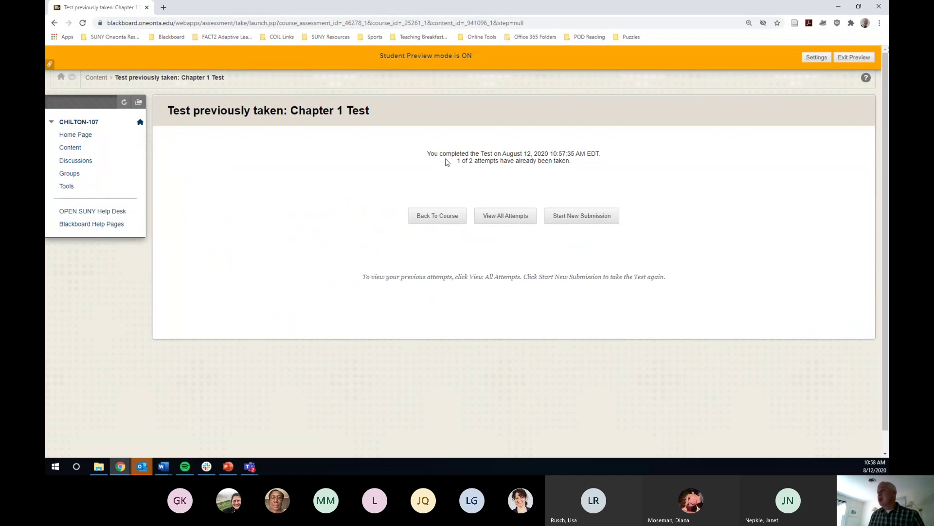
left_click_drag(456, 161, 589, 169)
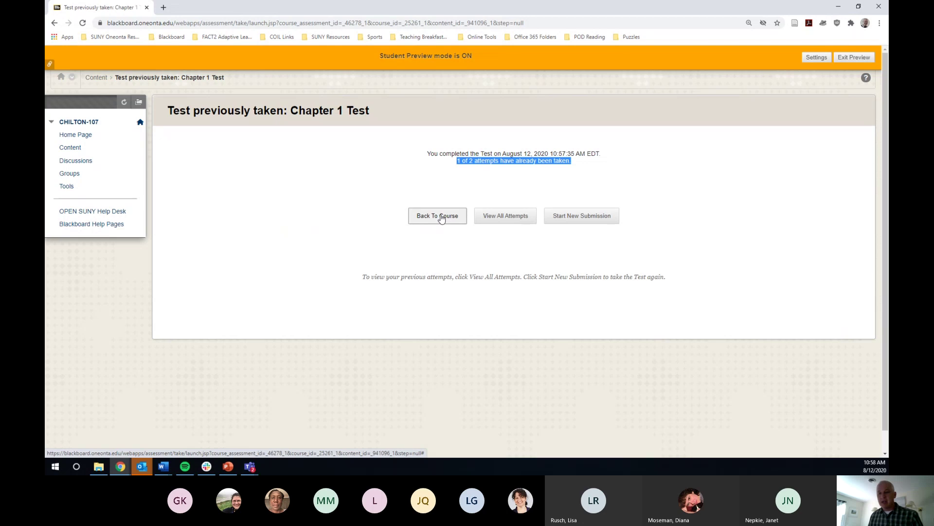
left_click(586, 221)
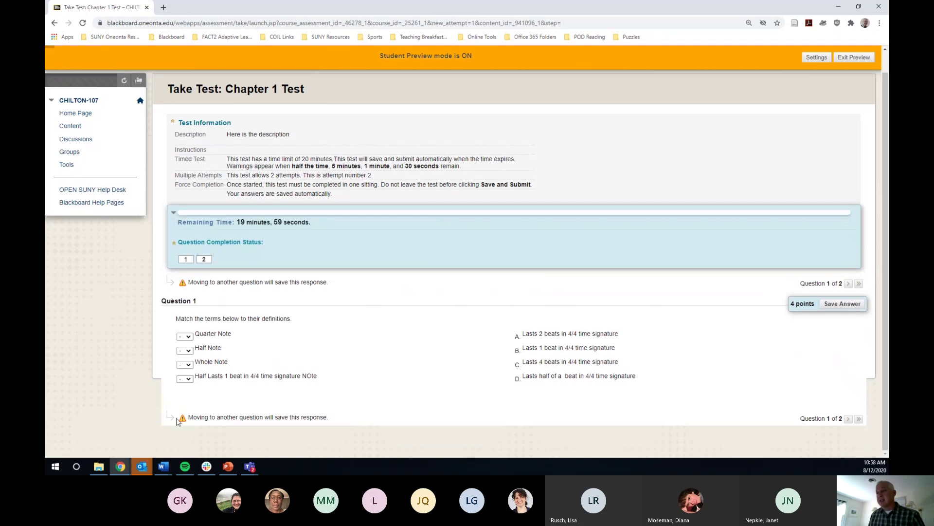
Answer Question 1 by matching Quarter Note to A, Half Note to D, Whole Note to A and the last term to A, and save it.
left_click(187, 337)
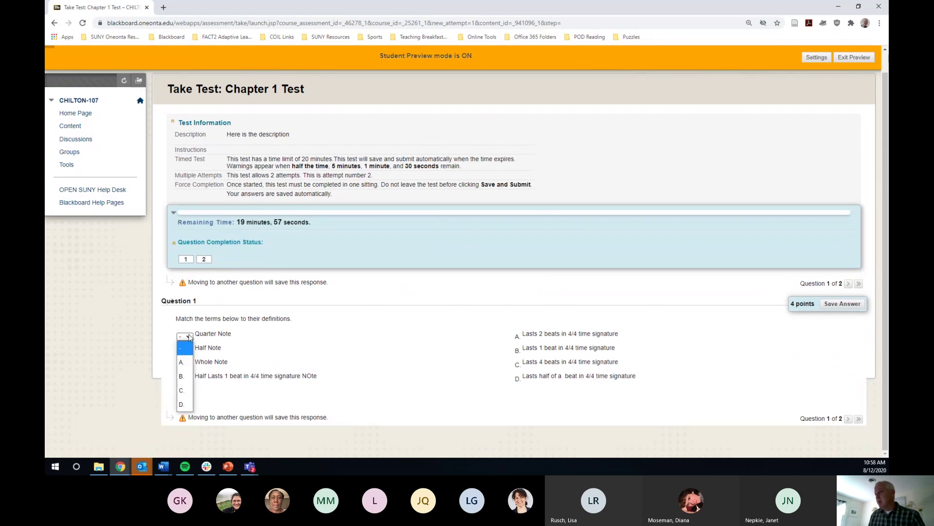
left_click(188, 361)
left_click(187, 351)
left_click(185, 422)
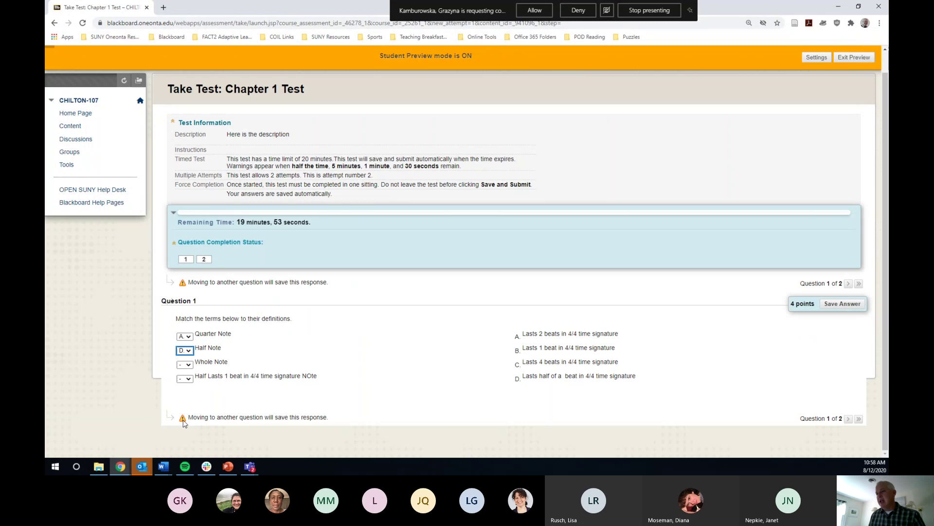
left_click(190, 365)
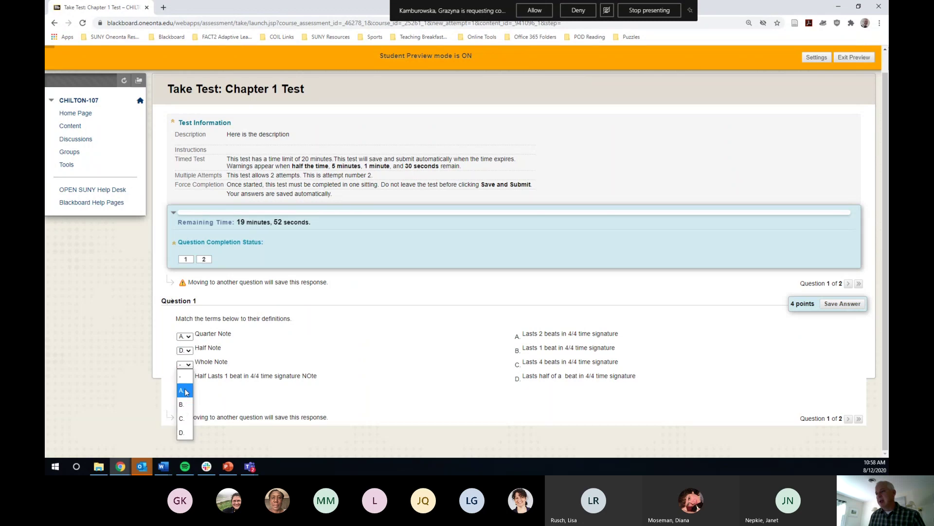
left_click(184, 389)
left_click(185, 378)
left_click(189, 404)
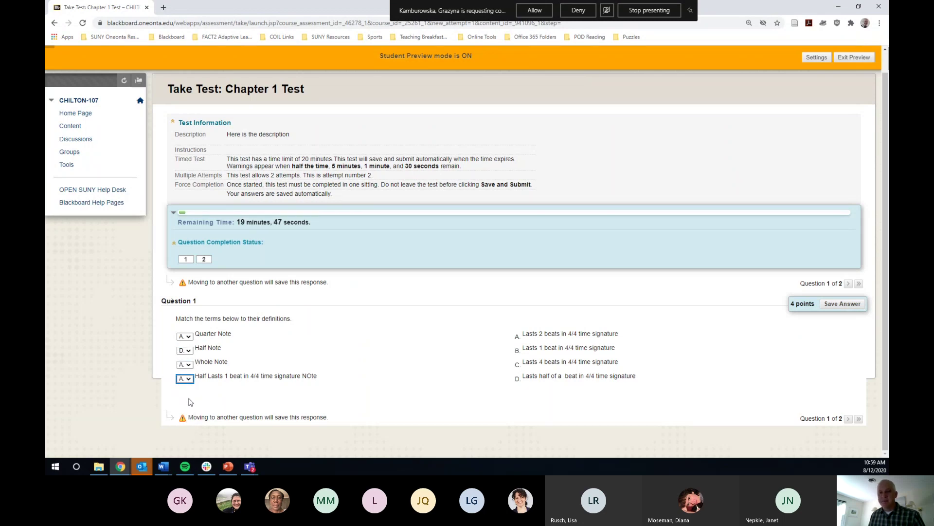
left_click(843, 307)
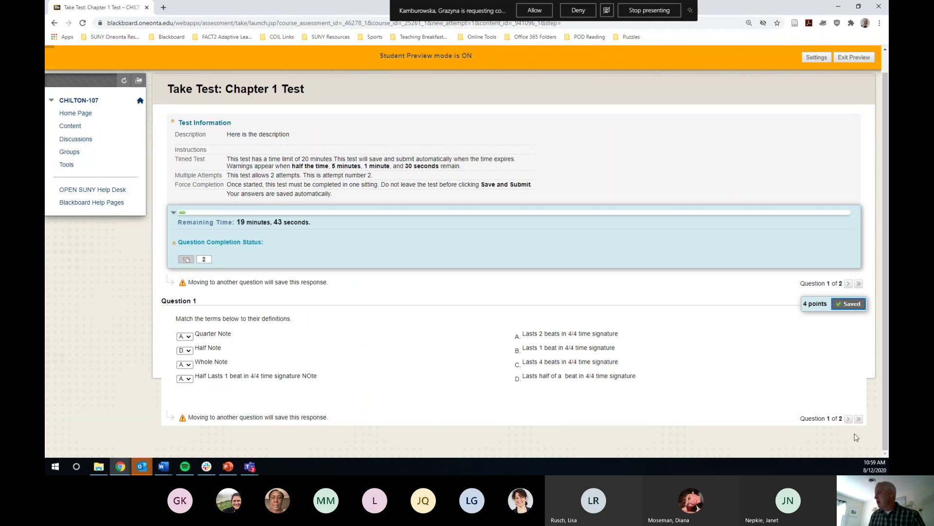
Go to Question 2, try submitting the test with it unanswered, and cancel to return to the test.
left_click(848, 419)
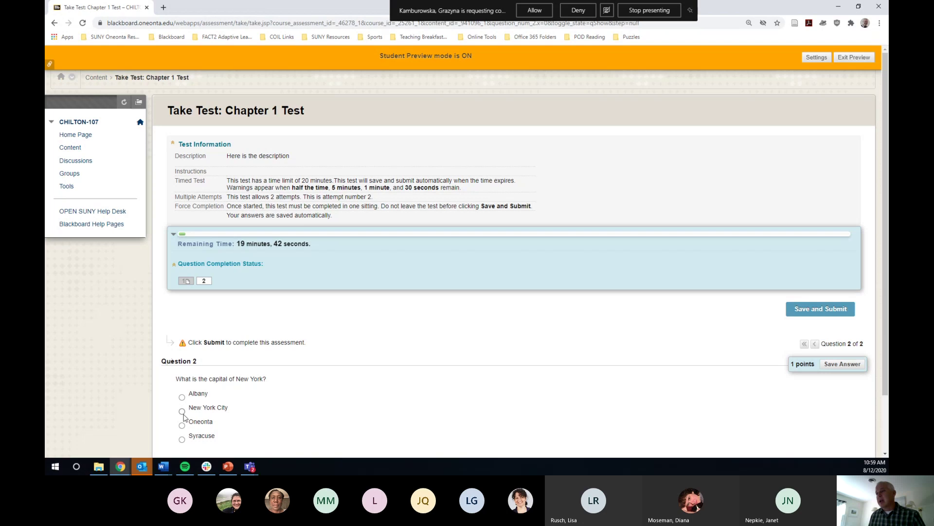
left_click(823, 311)
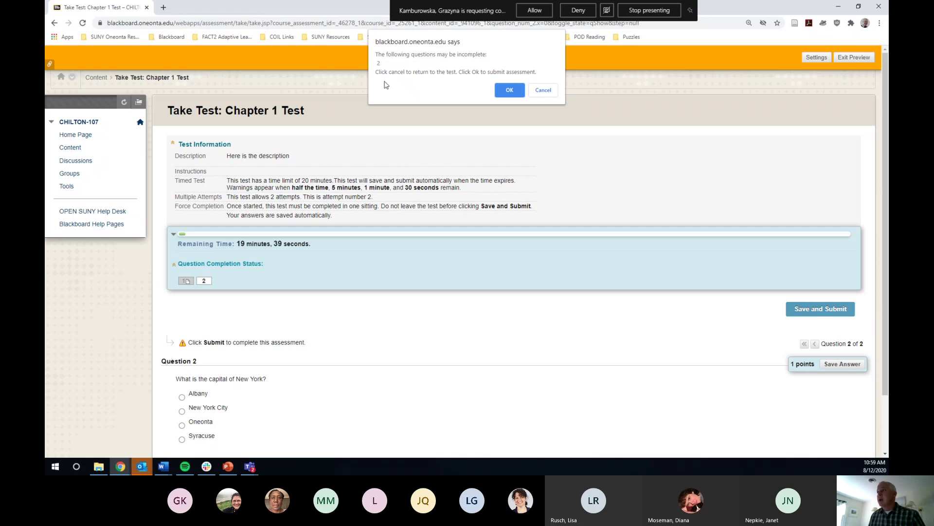
left_click(545, 91)
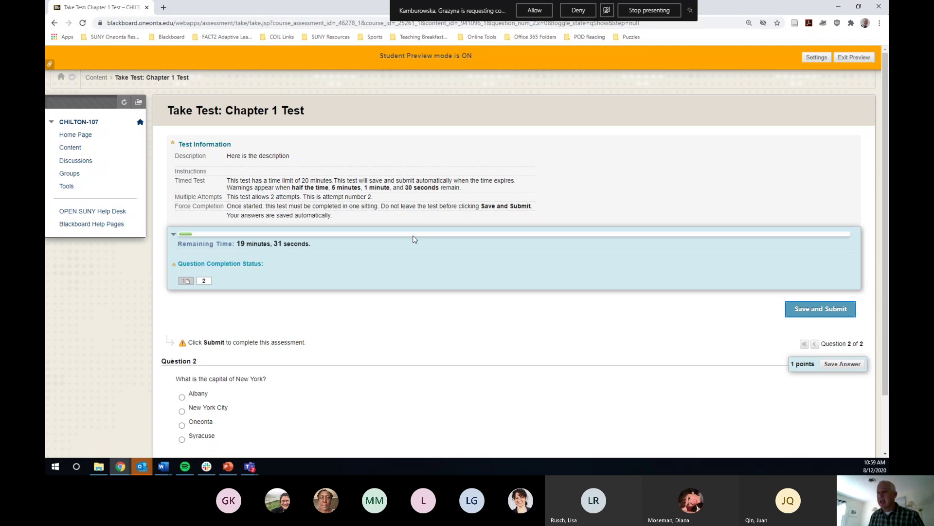
Answer New York City for Question 2, then save and submit the second attempt with confirmation.
left_click(182, 411)
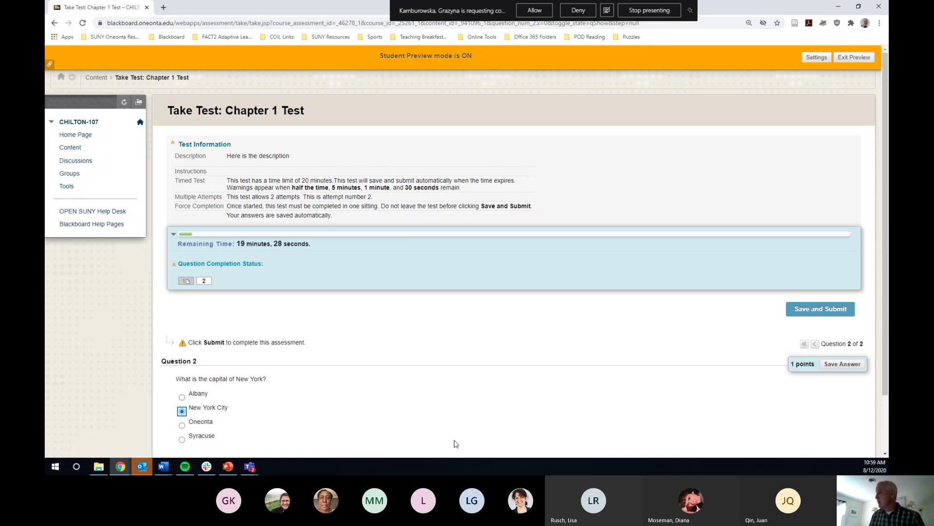
left_click(813, 305)
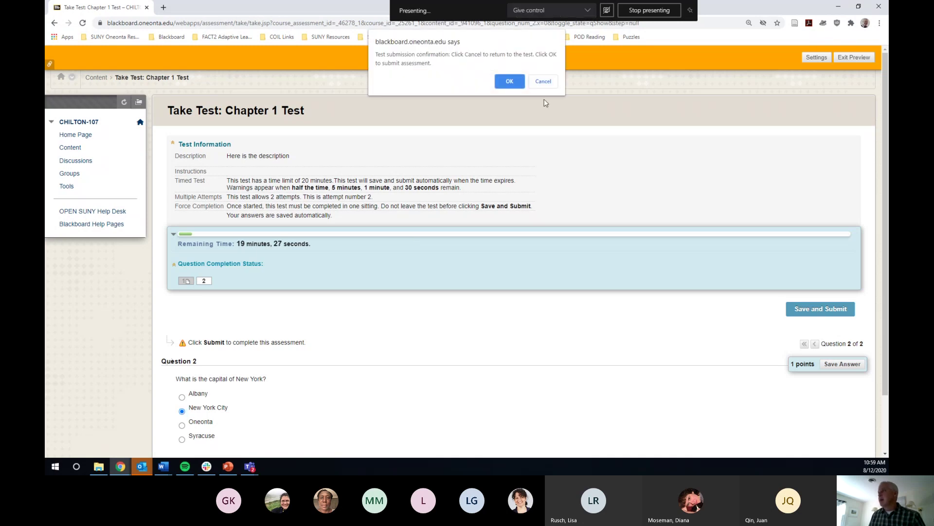
left_click(510, 82)
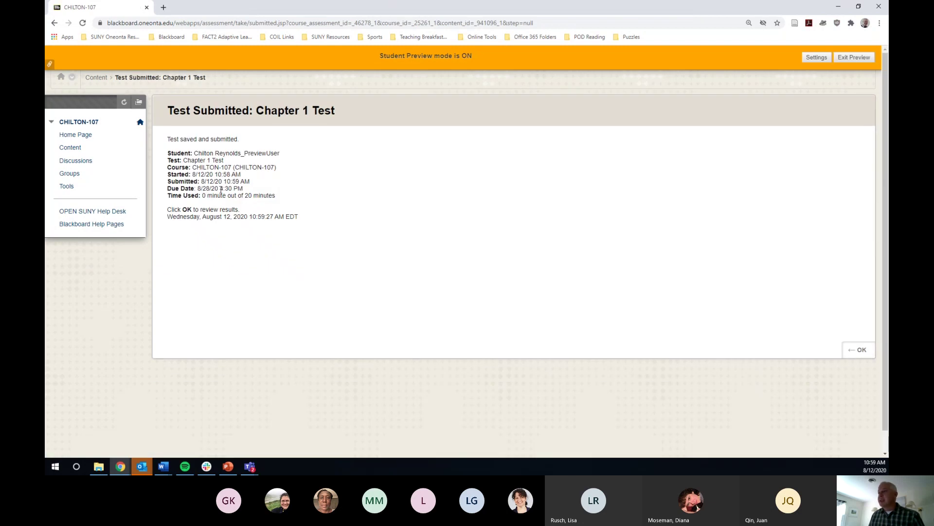
Open the second attempt's results, review the points for each question and return to Content.
left_click(856, 350)
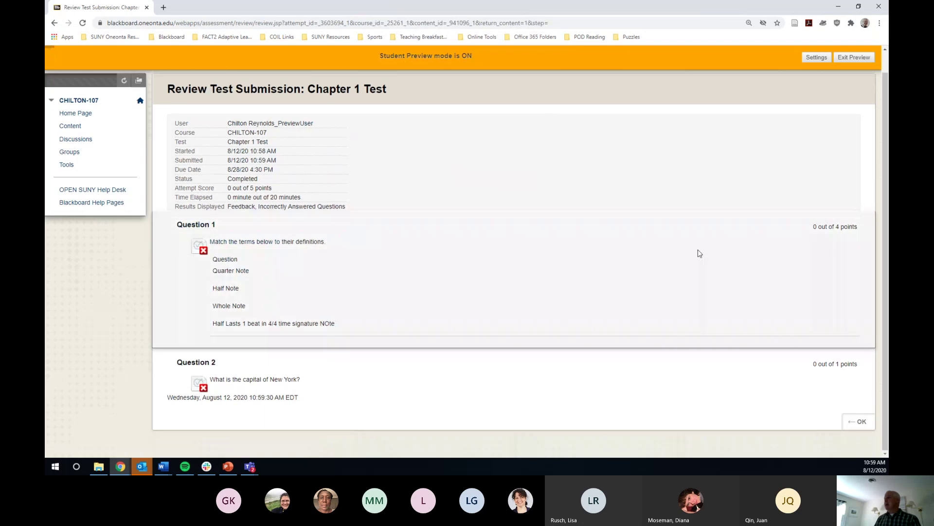
mouse_move(822, 229)
left_mouse_down()
mouse_move(840, 228)
mouse_move(813, 228)
left_mouse_up()
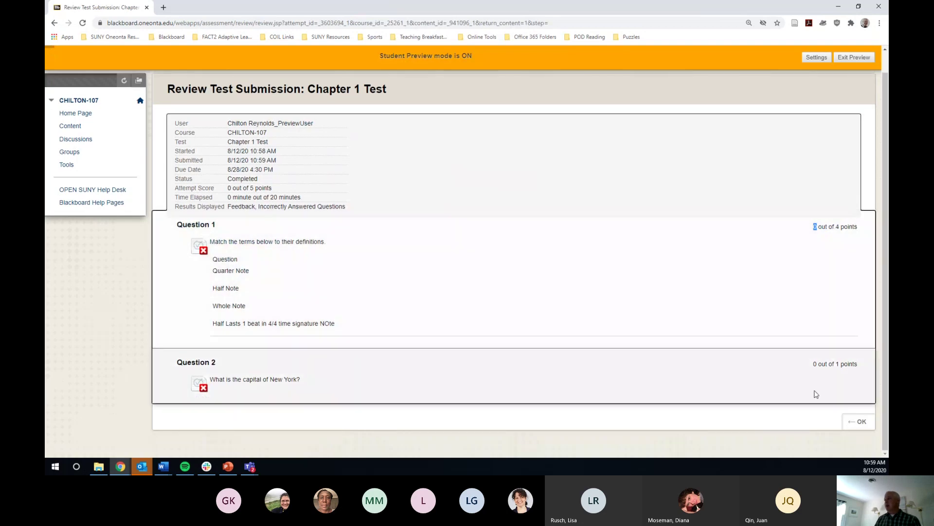
left_click_drag(819, 365, 870, 364)
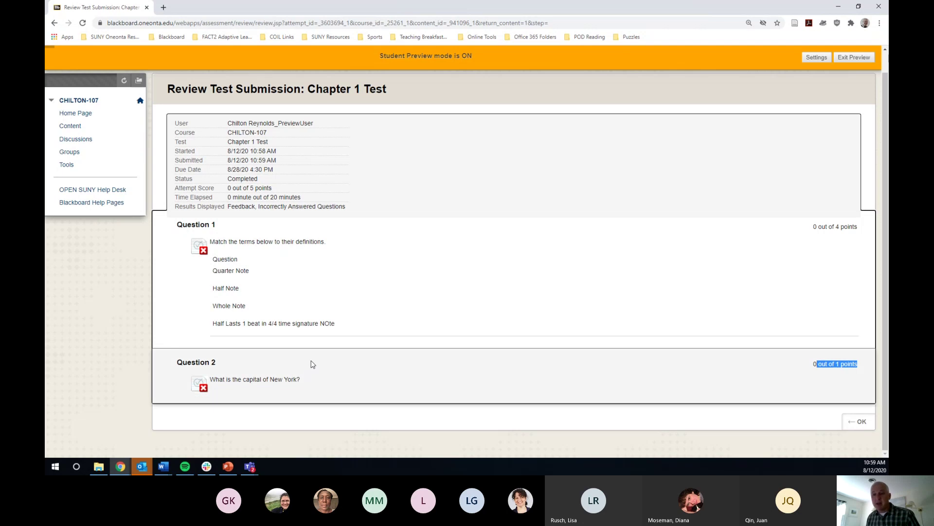
left_click(859, 422)
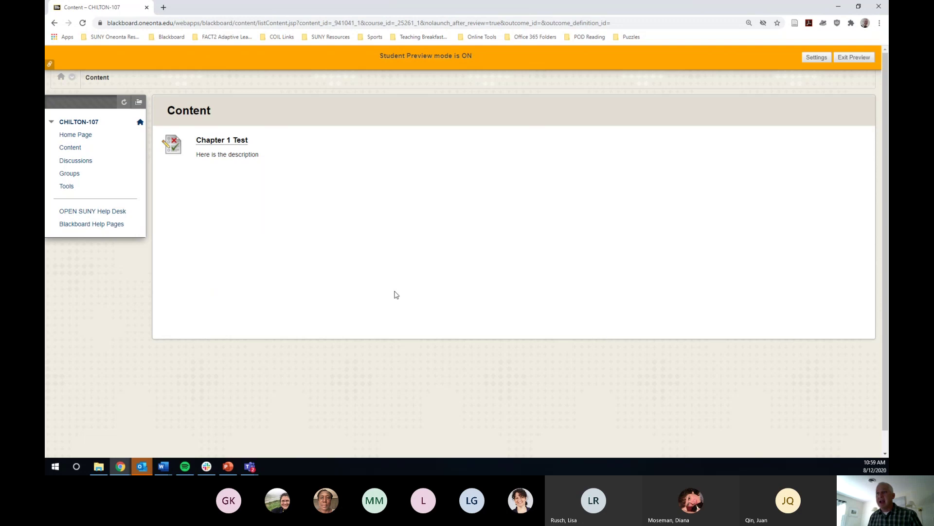
Try to begin the Chapter 1 Test again, view all attempts and review the results of the 5.00-grade attempt.
left_click(223, 141)
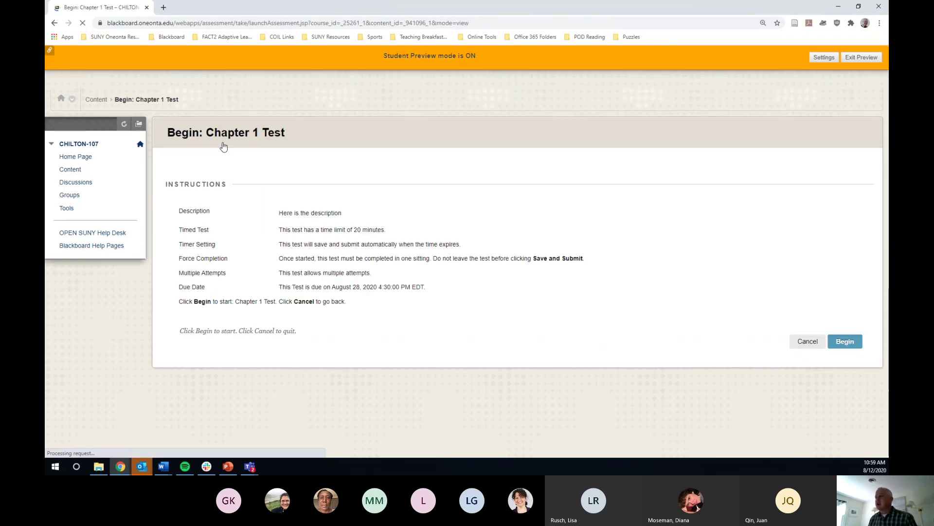
left_click(845, 322)
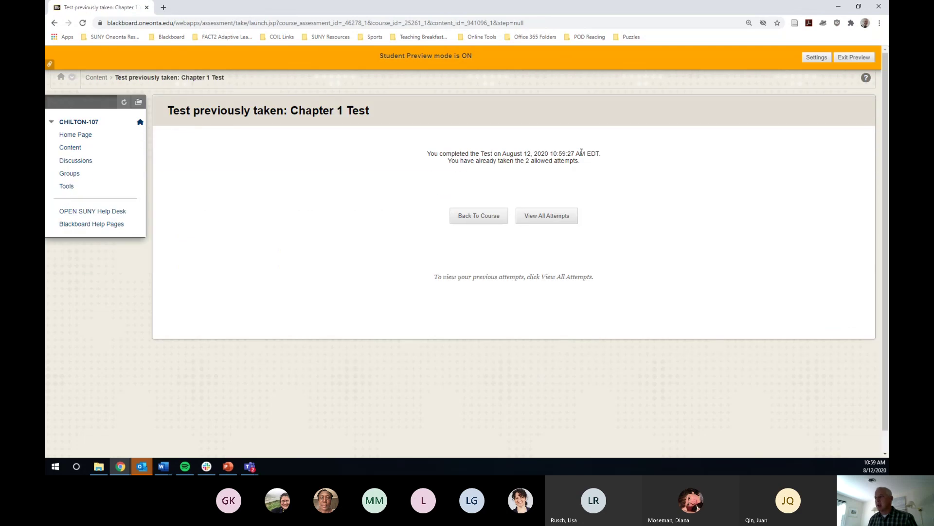
left_click(556, 219)
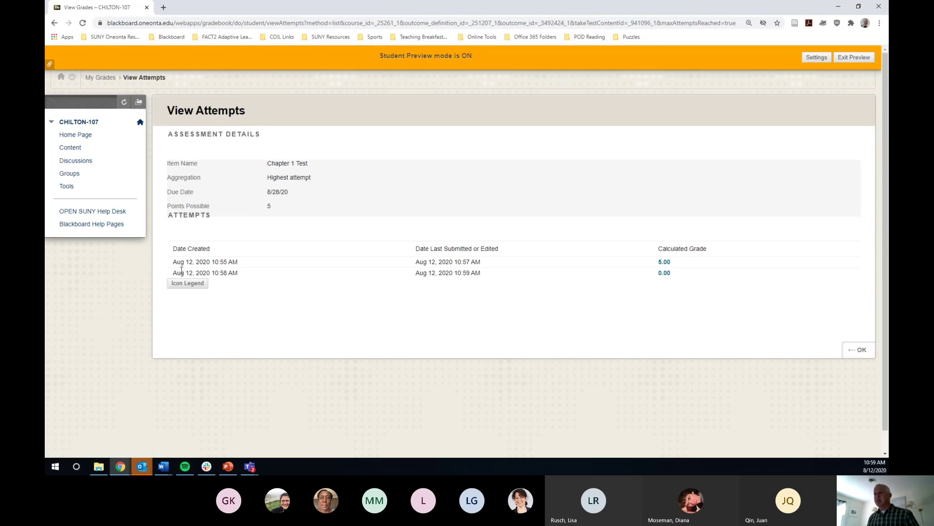
left_click(665, 263)
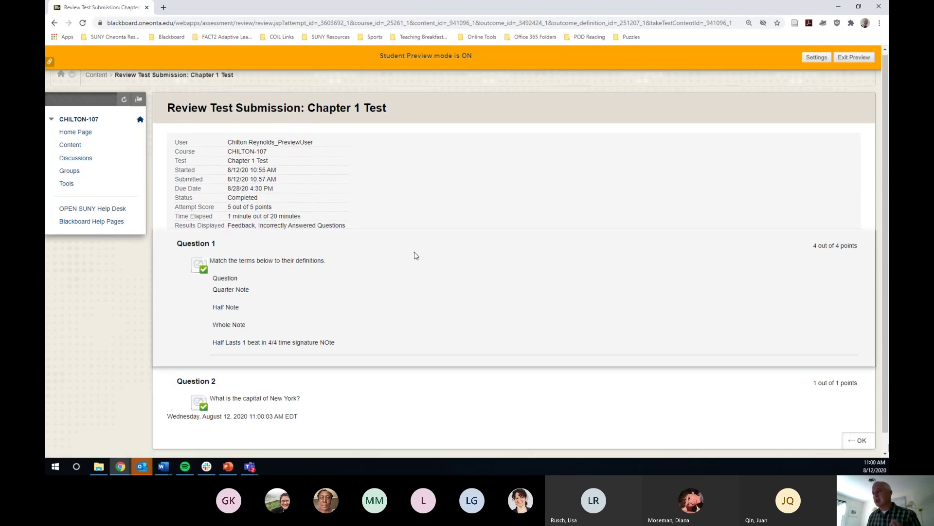
scroll(418, 256, "down", 1)
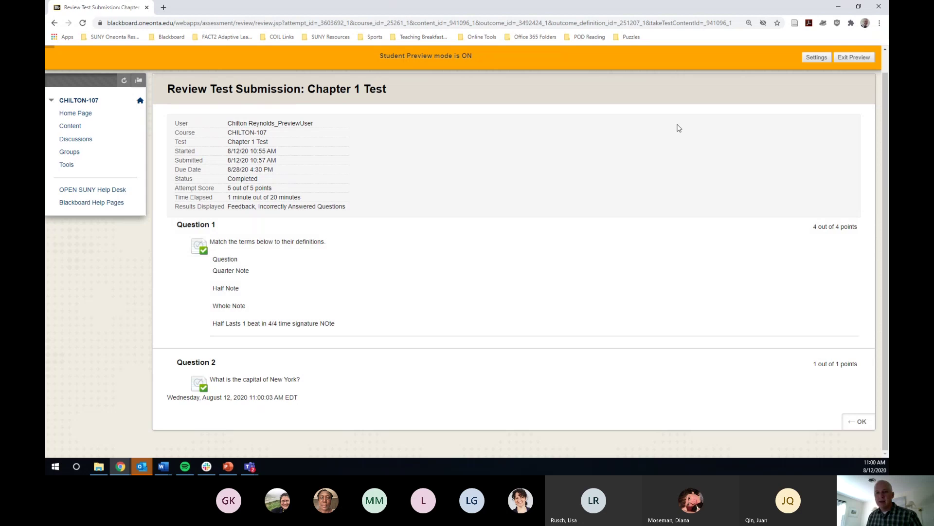
Exit the student preview and open the course's Full Grade Center.
left_click(864, 59)
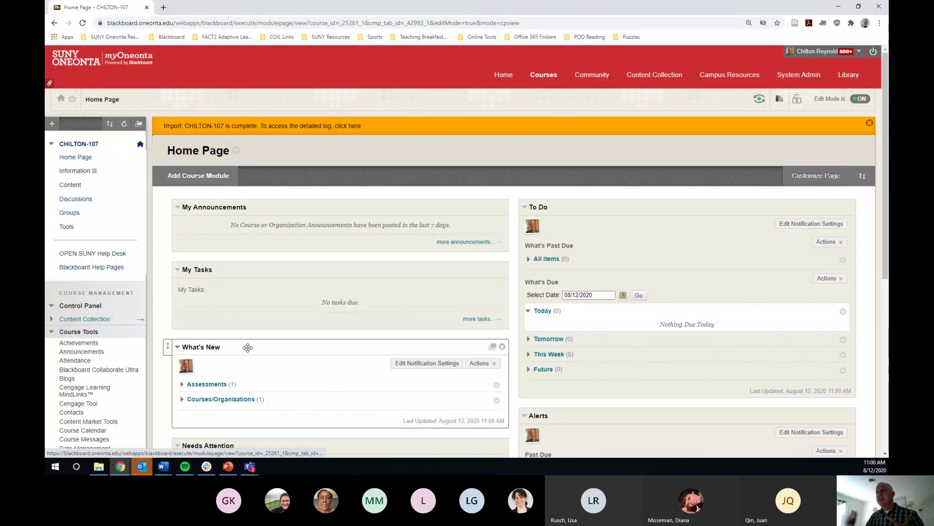
left_click(71, 335)
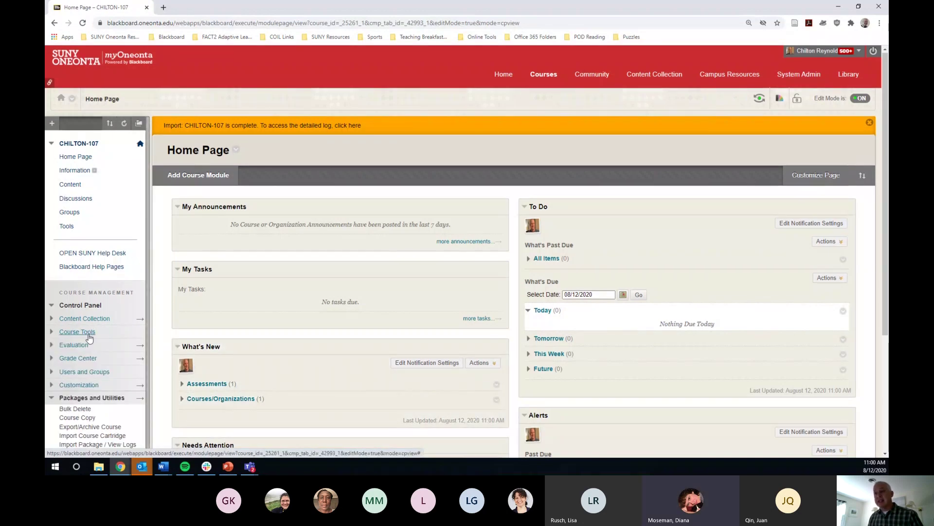
scroll(78, 331, "down", 2)
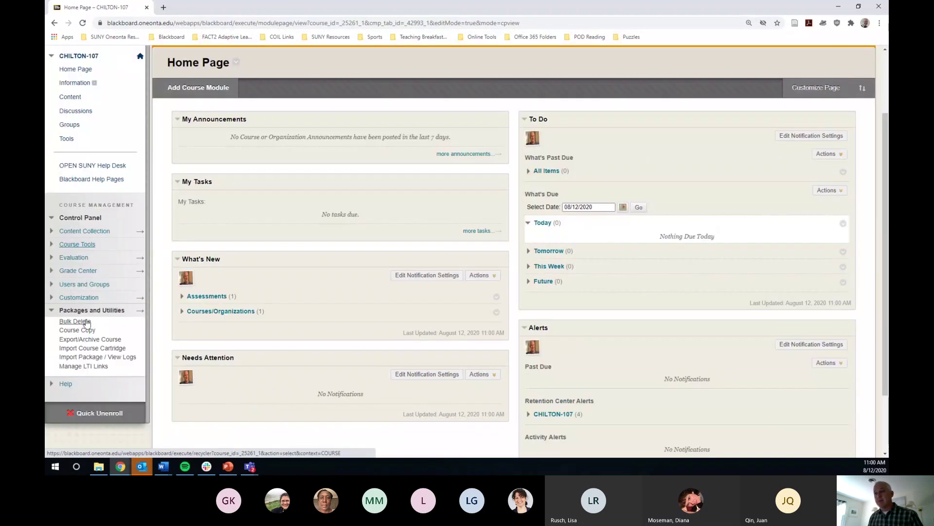
left_click(78, 271)
left_click(89, 291)
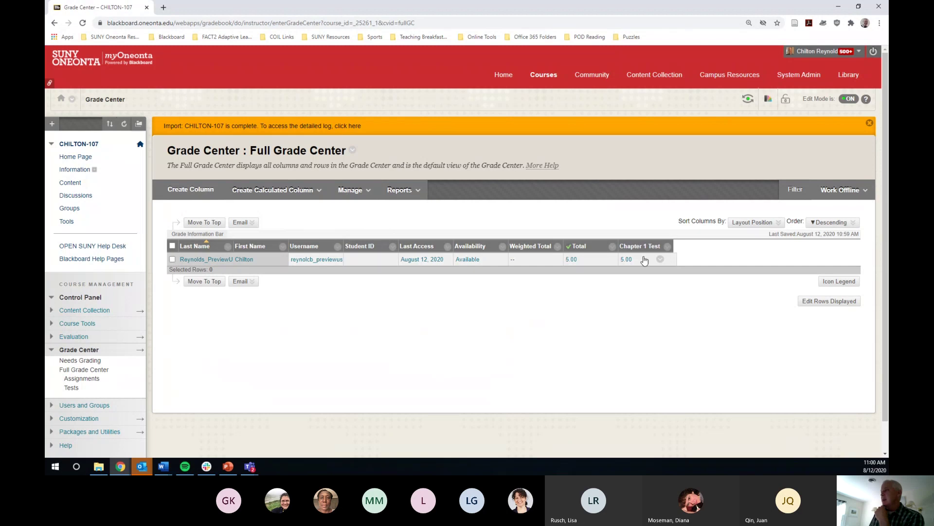
Open the preview student's 5.00 Chapter 1 Test attempt for grading and examine its answers, feedback area and editable Question 1 score.
left_click(659, 258)
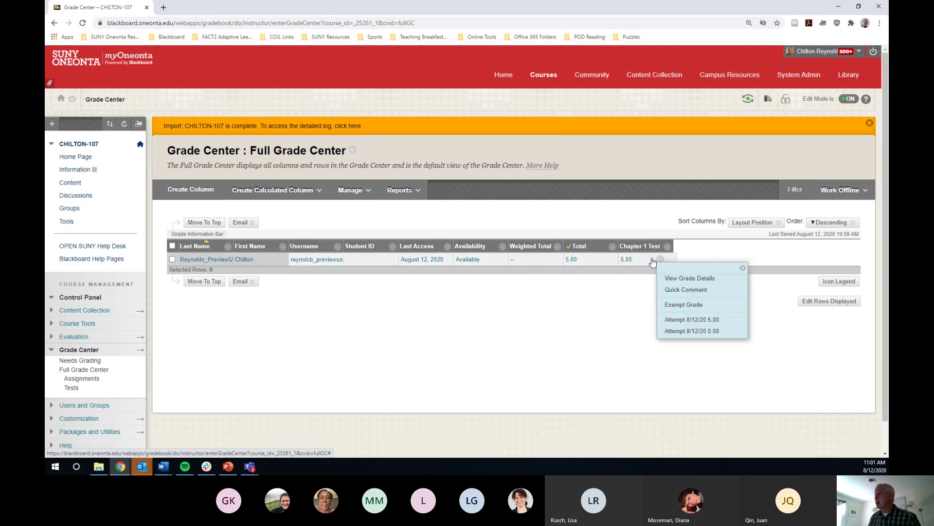
left_click(699, 322)
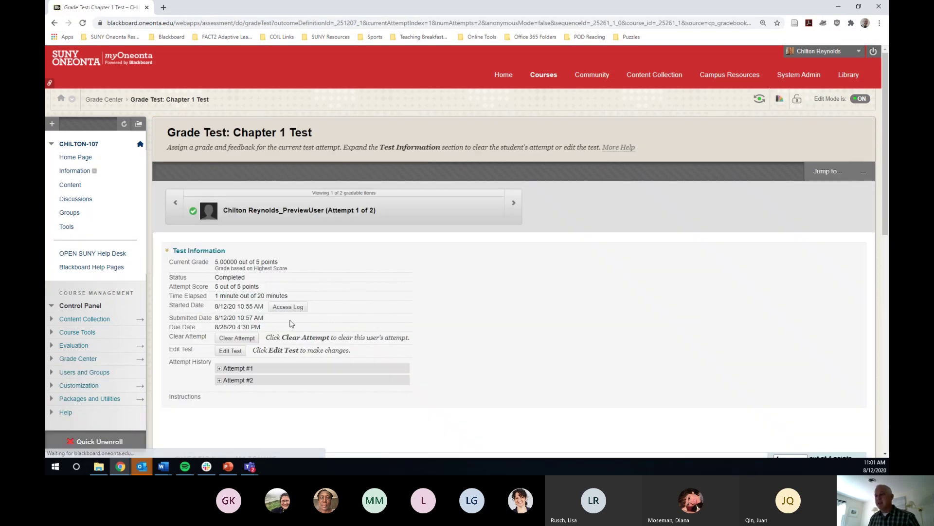
scroll(292, 282, "down", 10)
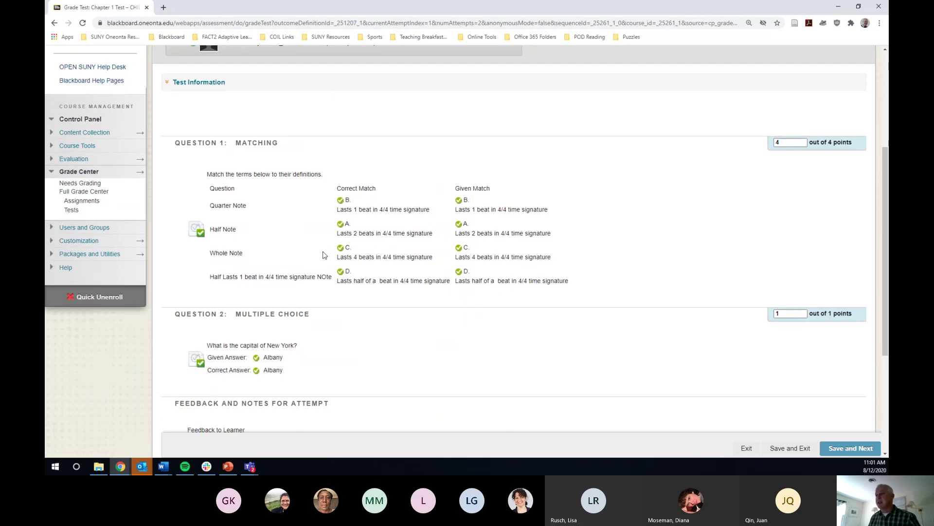
scroll(321, 254, "down", 1)
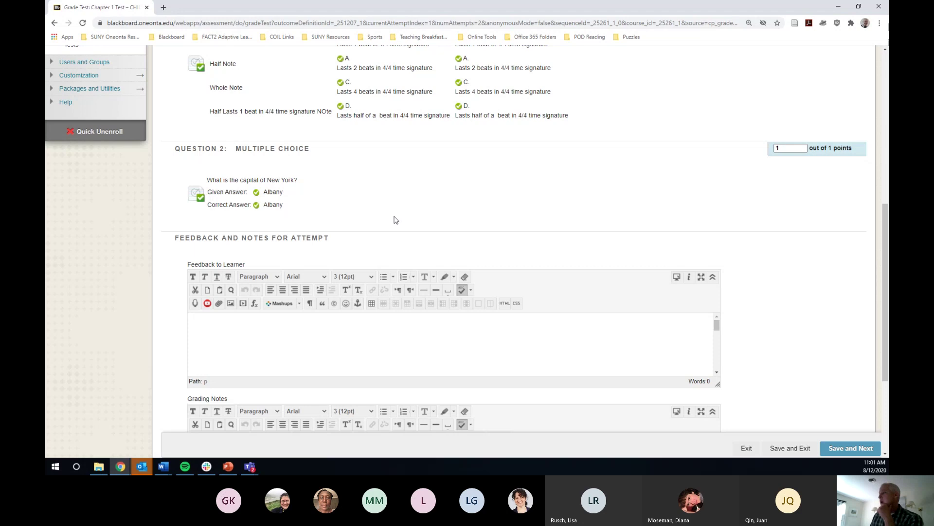
scroll(394, 223, "up", 1)
scroll(392, 229, "up", 3)
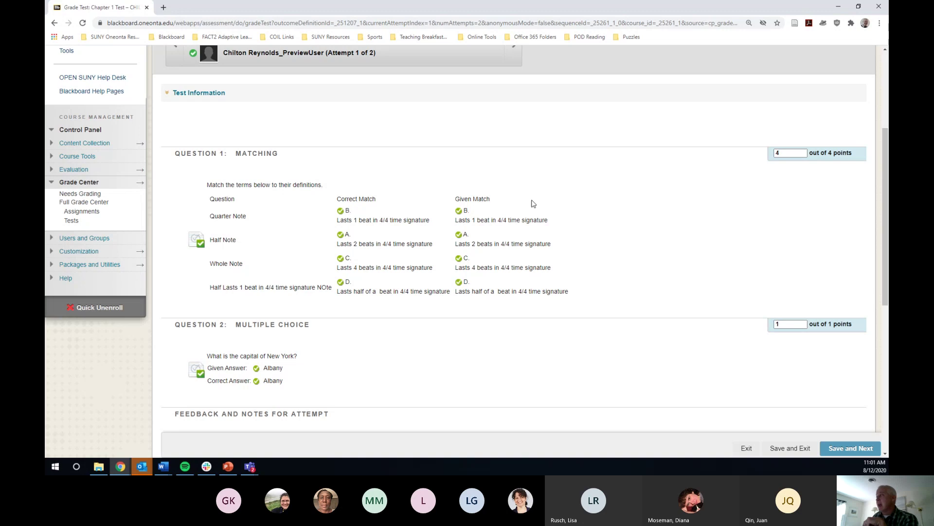
double_click(787, 153)
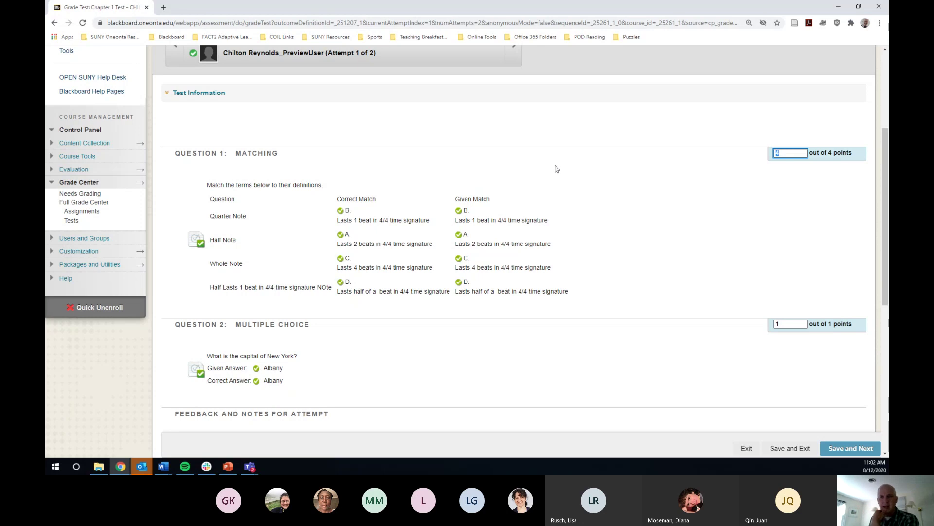
Exit the attempt's grading page without saving and return to the course's Content area.
left_click(746, 449)
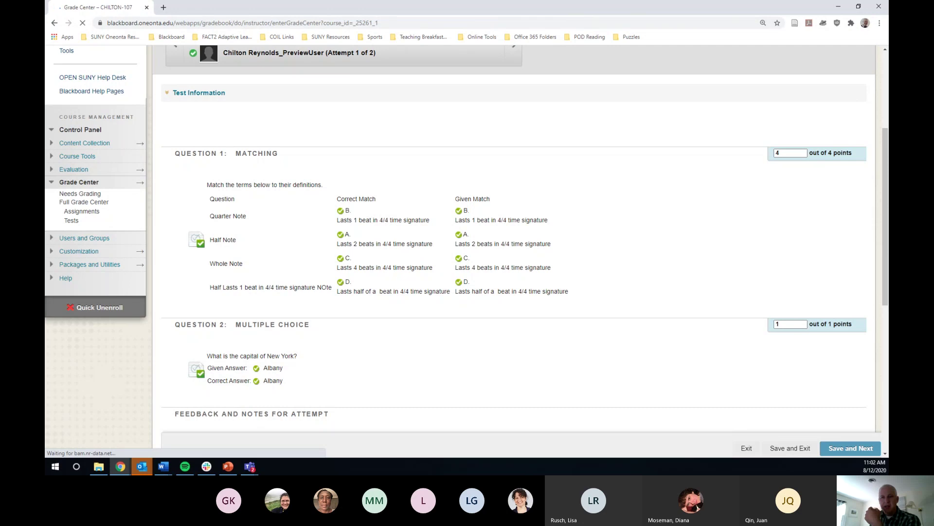
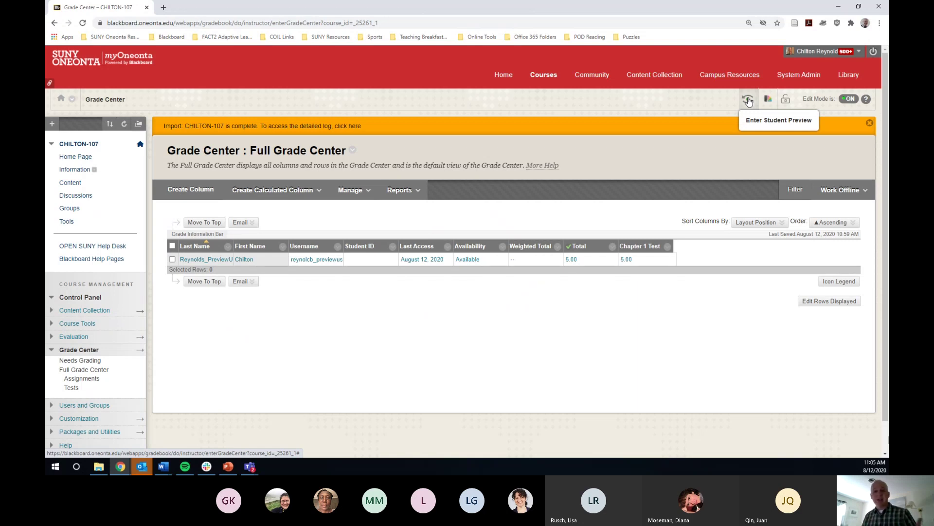
left_click(242, 222)
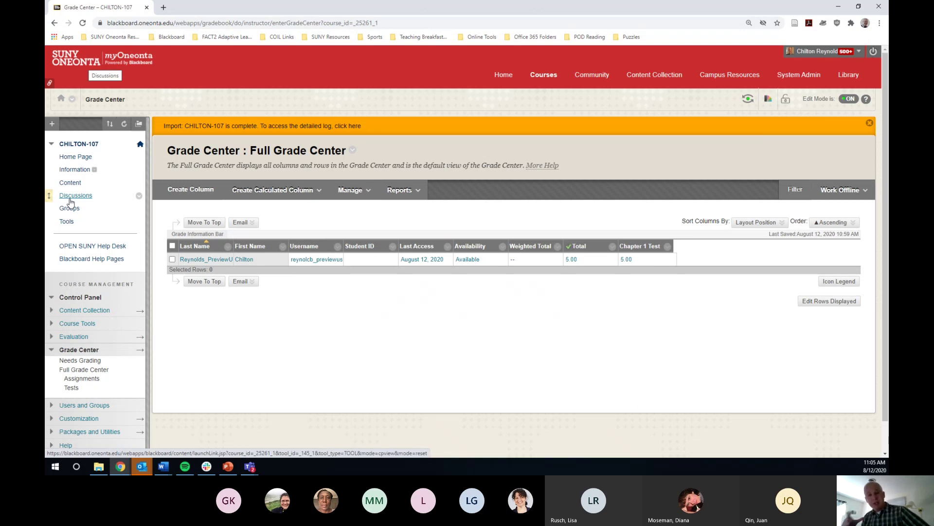
left_click(72, 185)
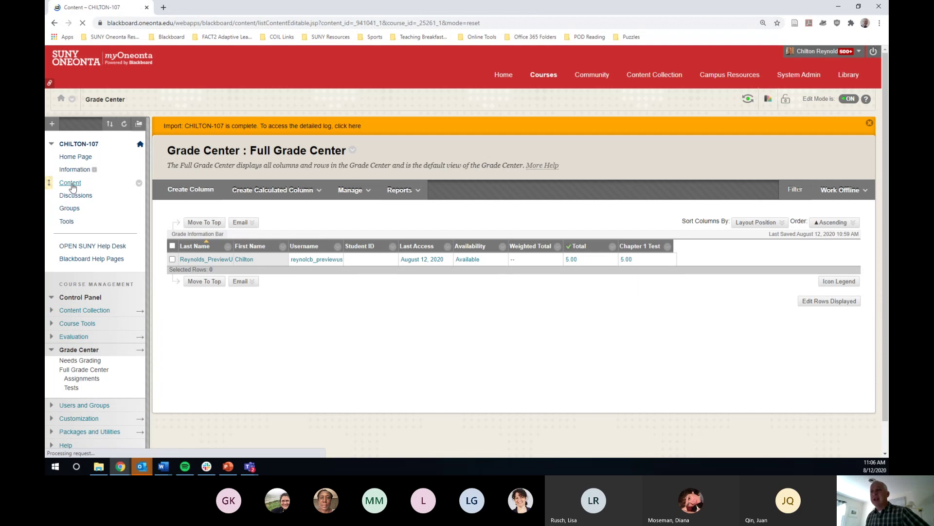
Open the Chapter 1 Test's options and review its timer, display dates, password, availability exceptions and due date settings.
left_click(255, 184)
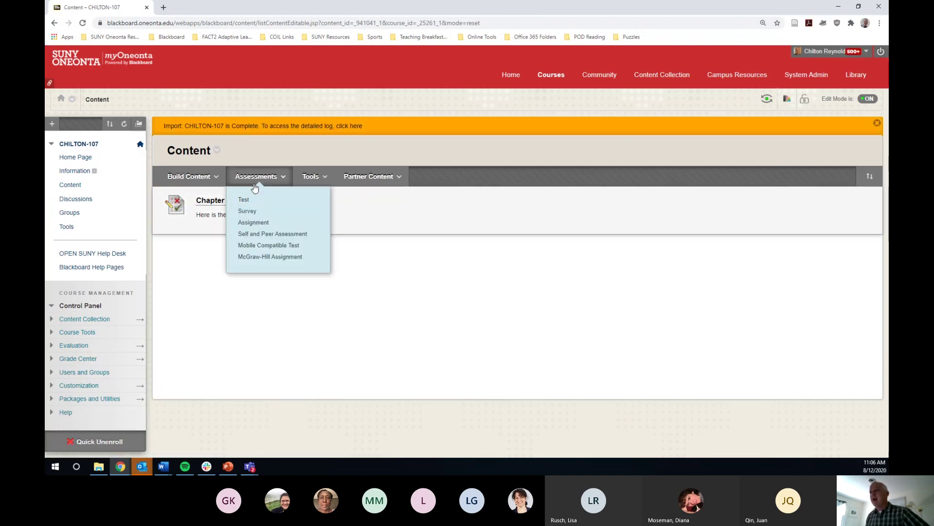
left_click(254, 202)
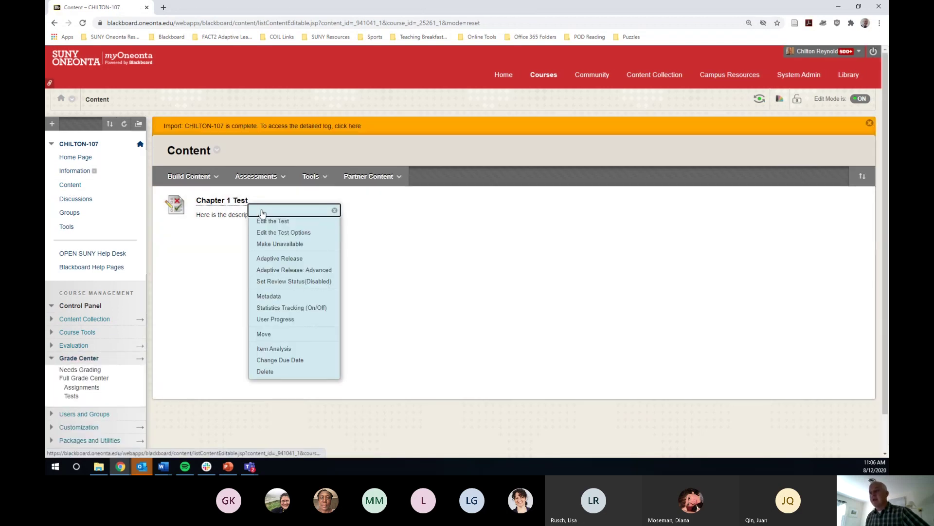
left_click(286, 233)
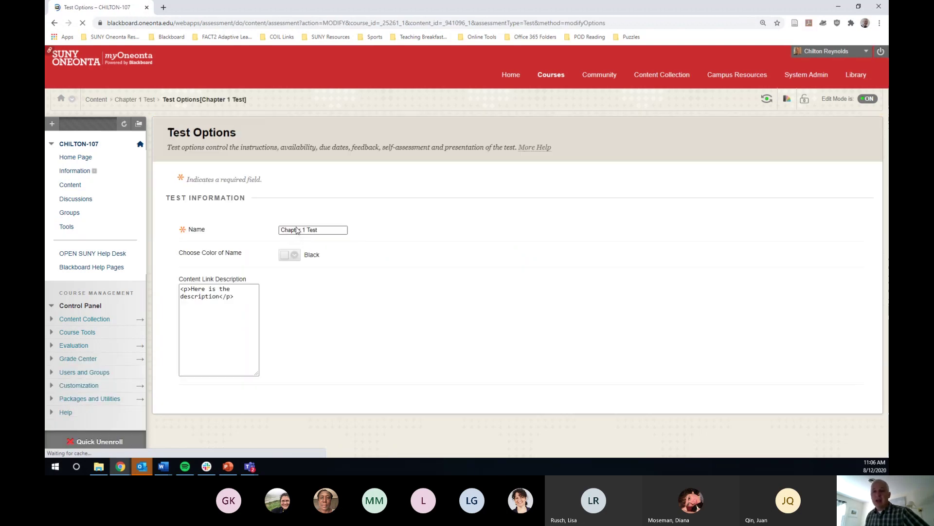
scroll(384, 255, "down", 10)
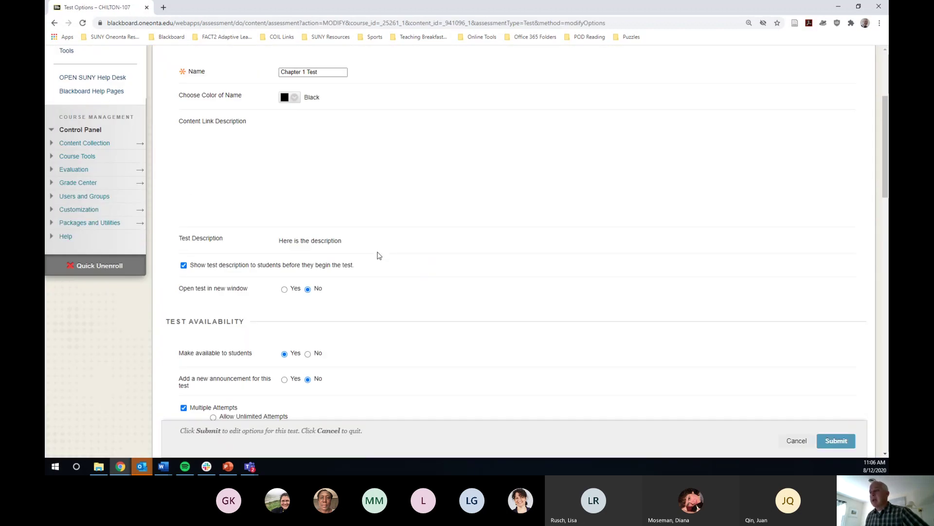
scroll(389, 265, "down", 4)
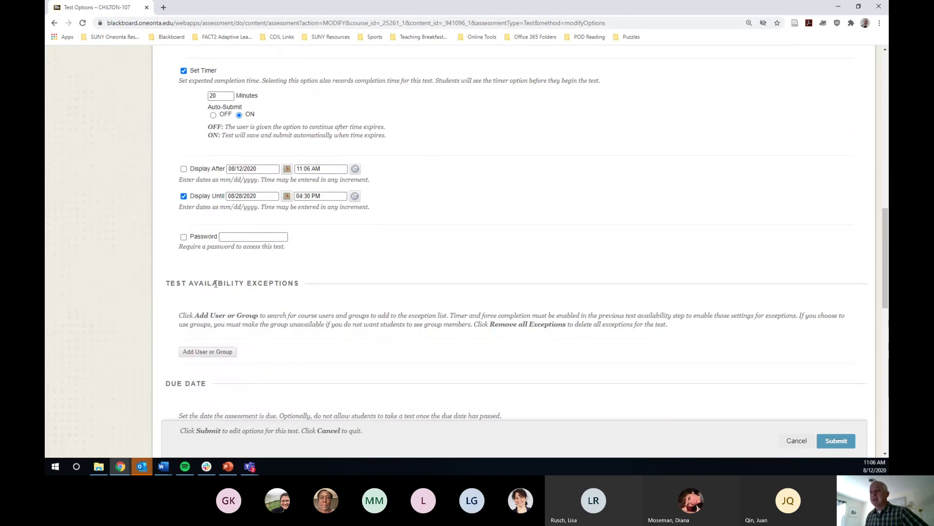
scroll(272, 287, "down", 1)
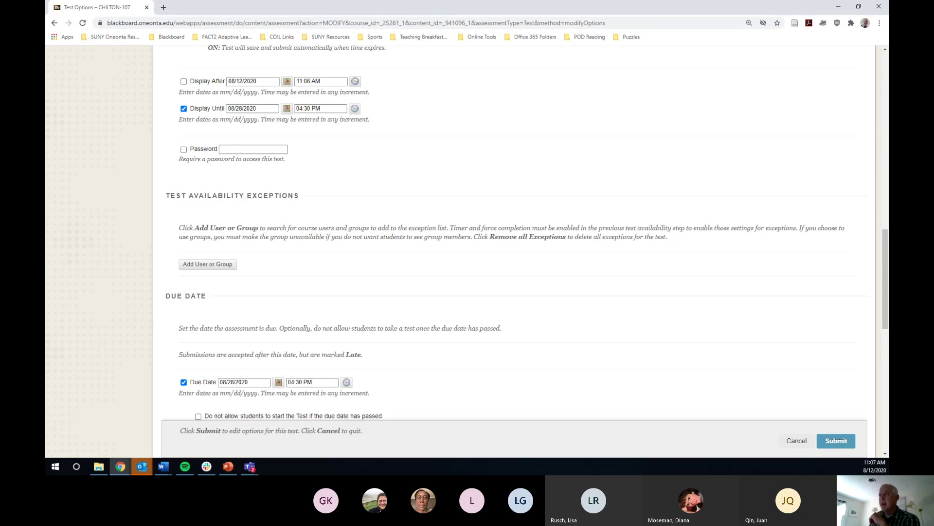
Open teaching-learning-technology-center.sunycreate.cloud in a new browser tab and look through the recorded sessions in its Webinars section.
left_click(164, 8)
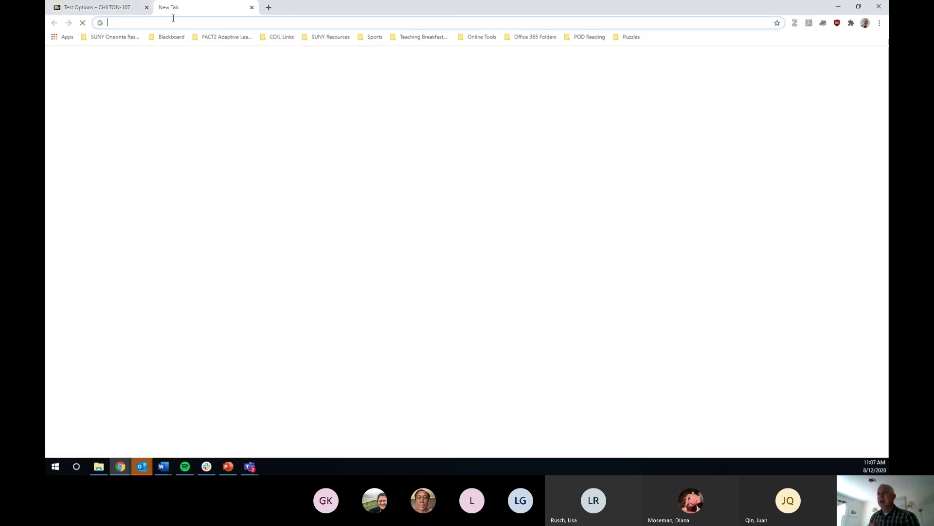
type("teach")
key("Return")
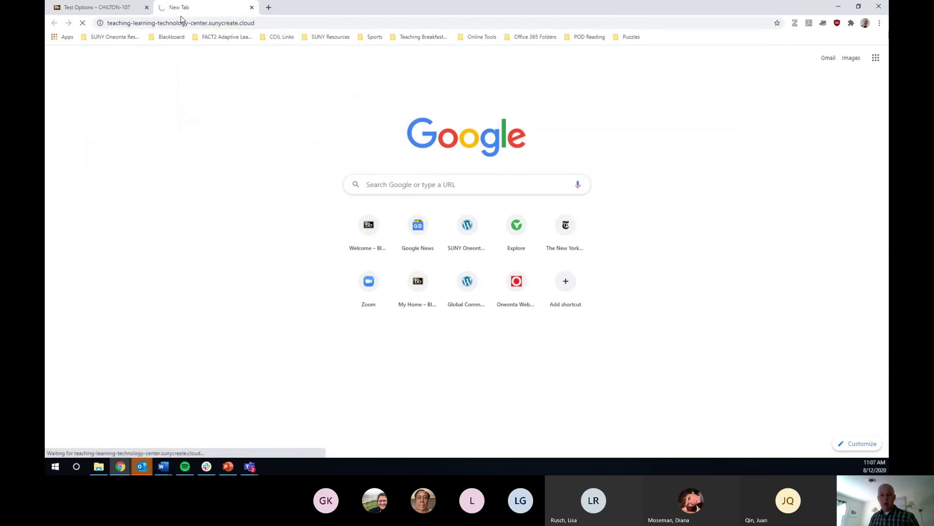
left_click(271, 23)
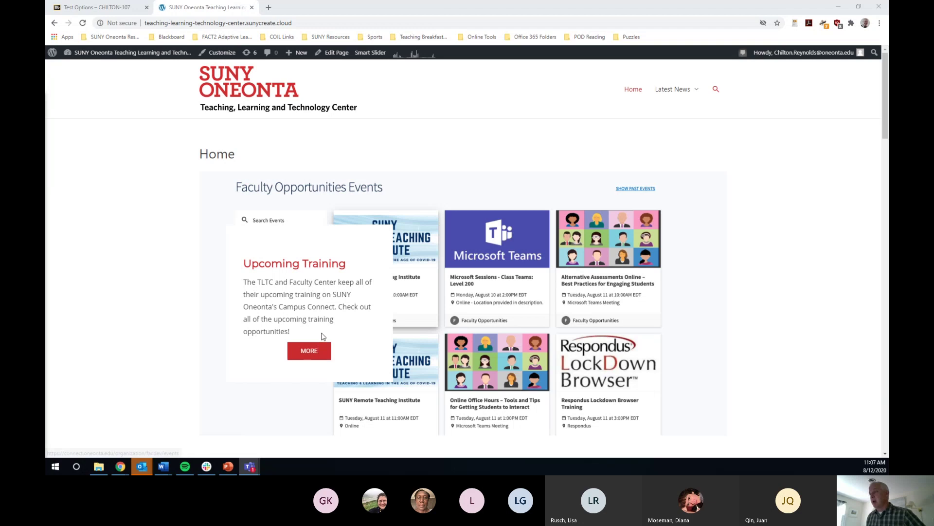
scroll(321, 336, "down", 5)
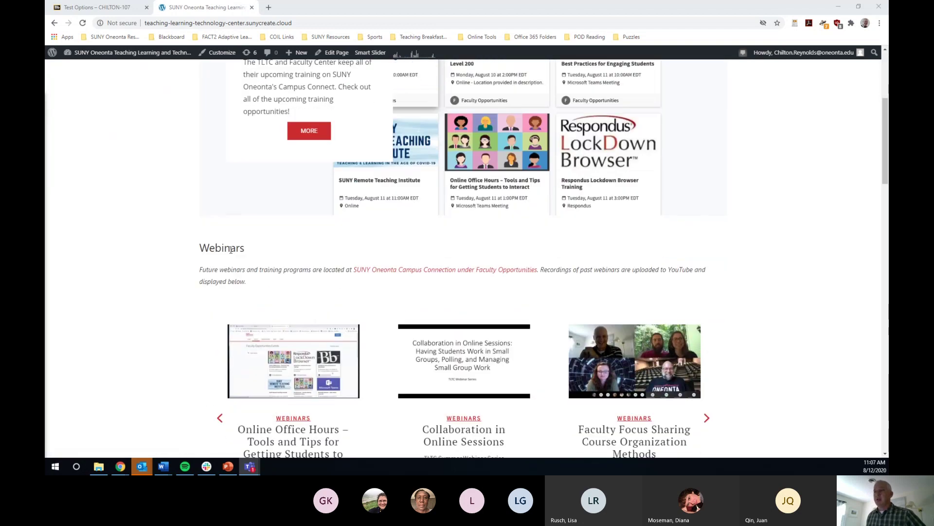
scroll(198, 258, "down", 2)
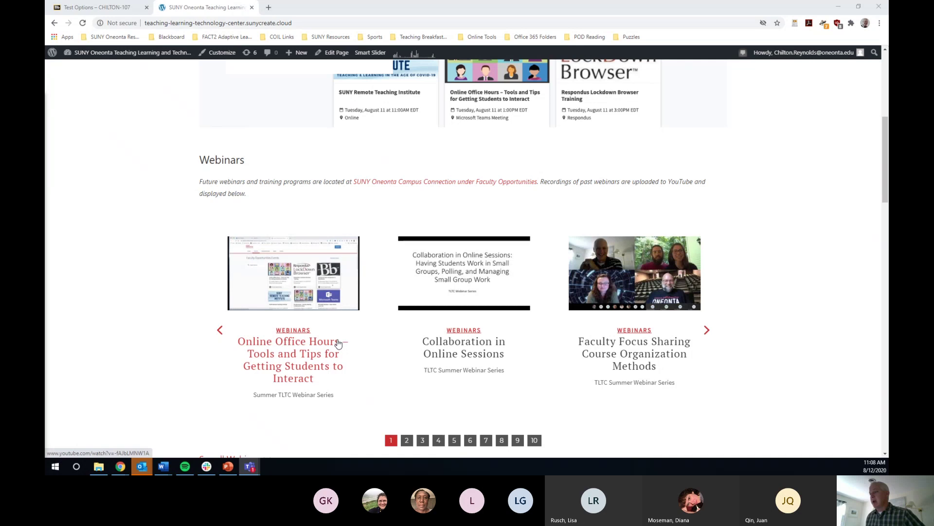
scroll(424, 397, "down", 1)
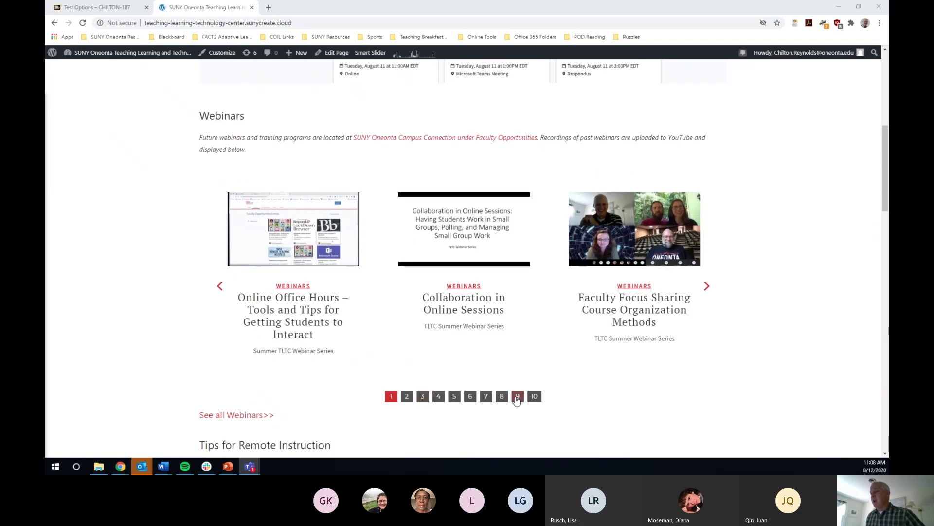